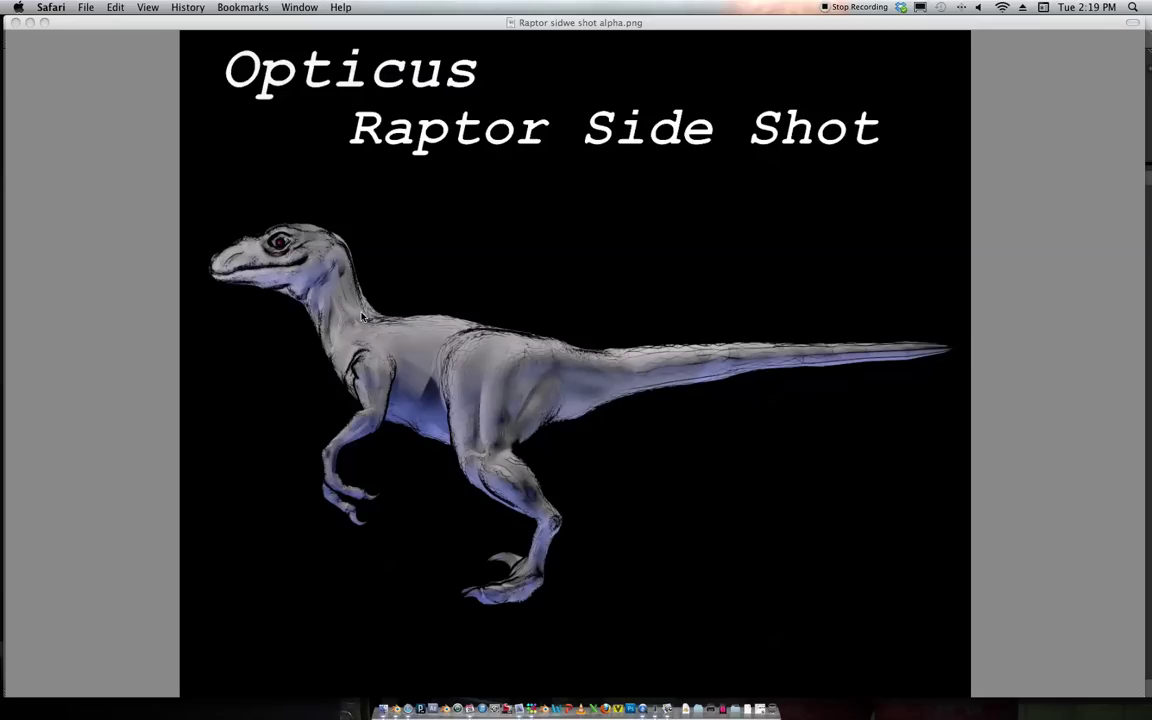
Switch from the reference picture to the raptor sculpt in Blender and examine it from several angles.
left_click(30, 22)
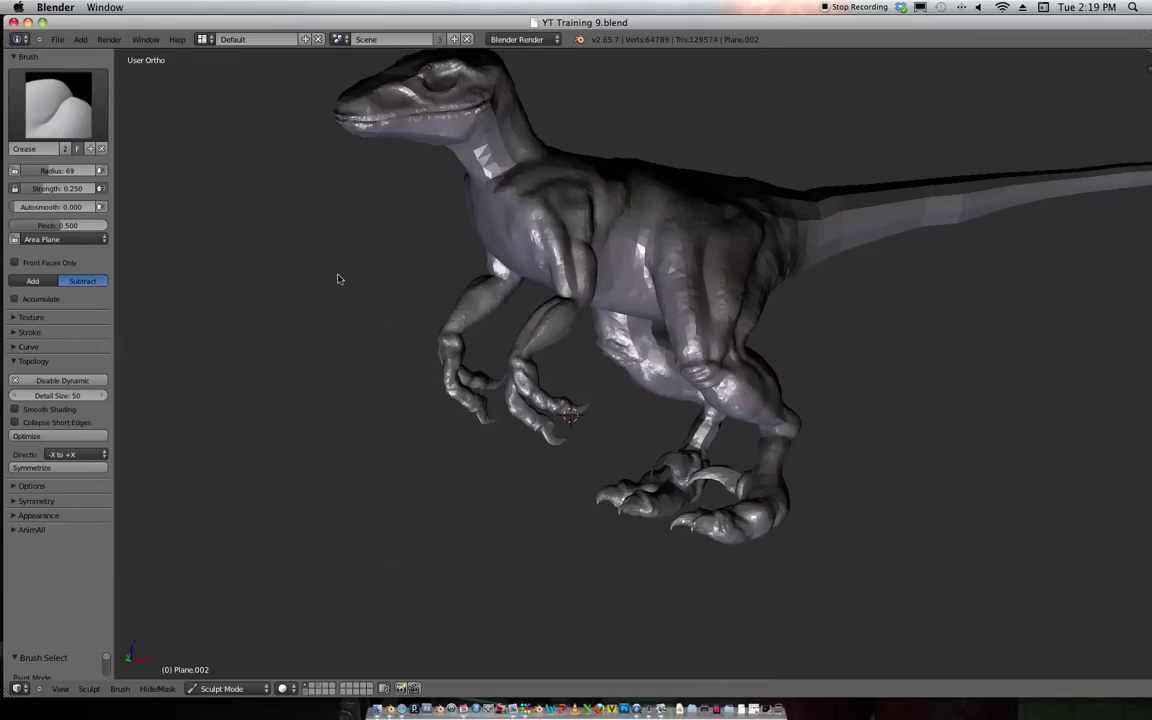
middle_click_drag(226, 315, 210, 360)
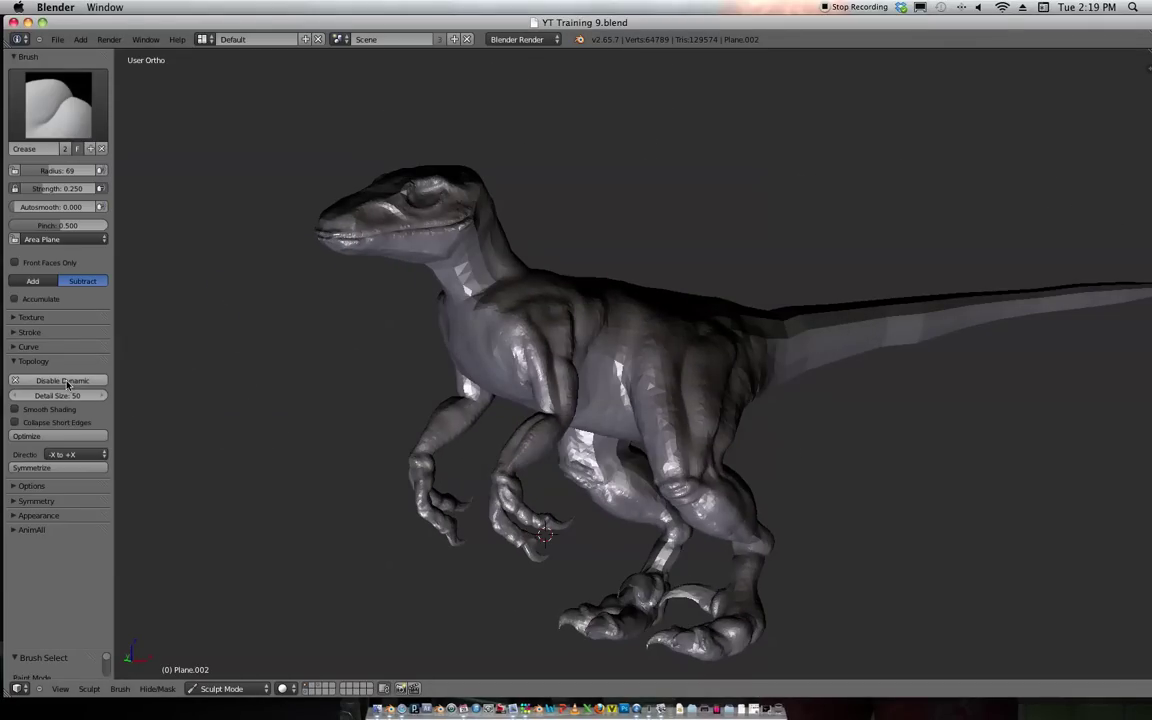
middle_click_drag(140, 400, 151, 367)
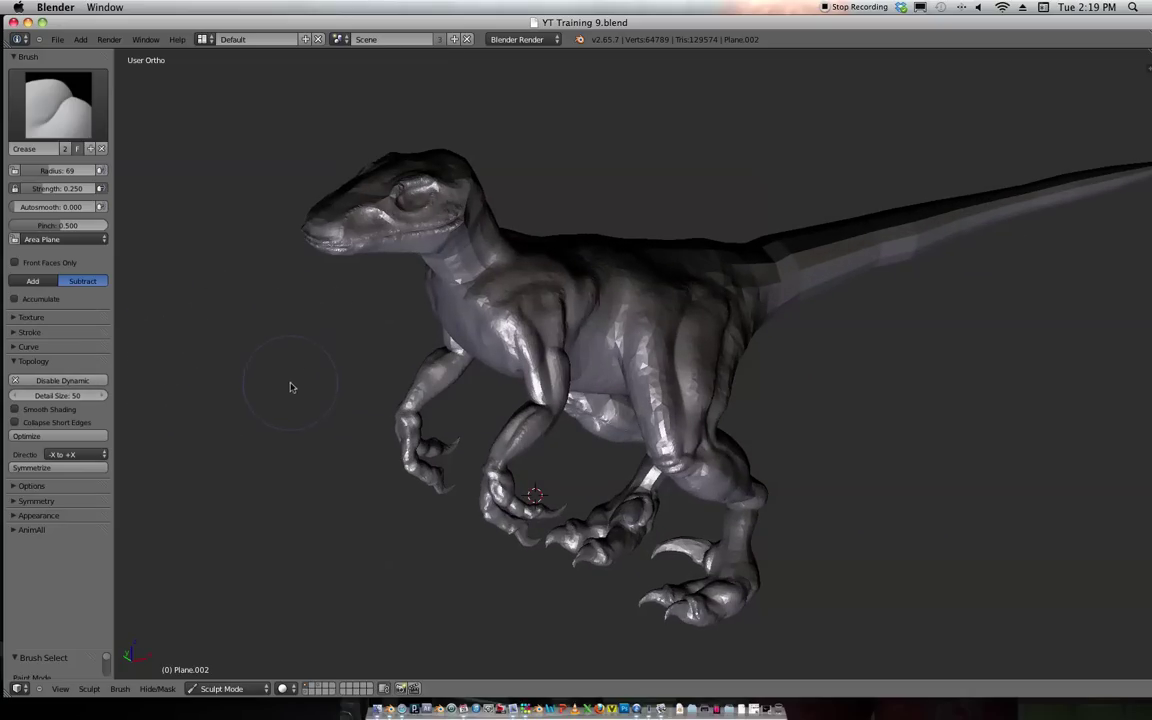
middle_click_drag(565, 331, 599, 395)
scroll(625, 366, "up", 2)
mouse_move(548, 362)
middle_mouse_down()
mouse_move(459, 346)
mouse_move(553, 425)
mouse_move(489, 404)
middle_mouse_up()
Show the raptor's head and neck in front view against the reference image and add a Grease Pencil layer.
key("i")
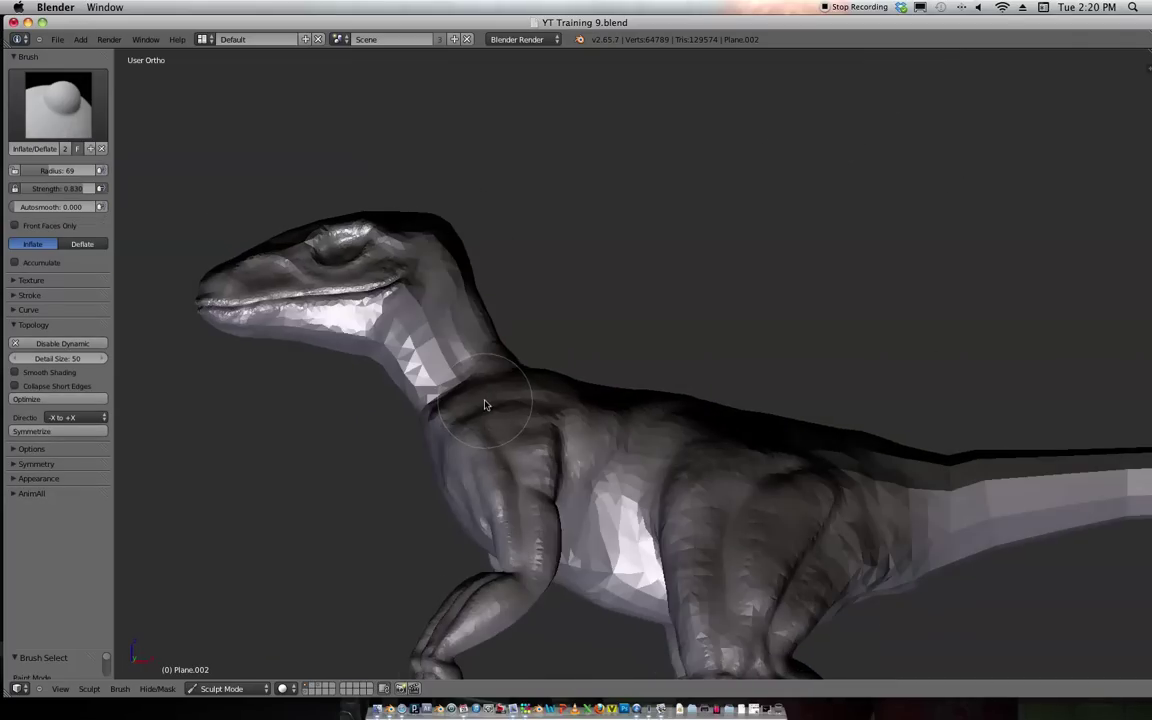
key("KP_1")
middle_click_drag(630, 375, 633, 339, "shift")
scroll(633, 339, "up", 2)
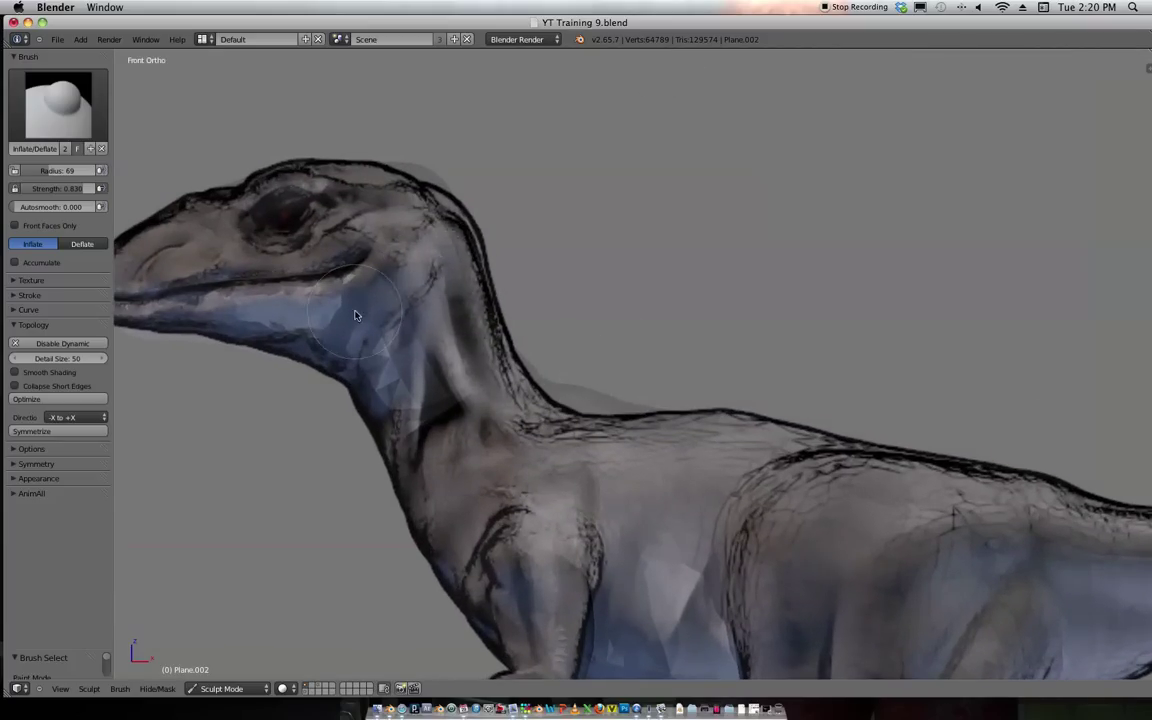
scroll(403, 322, "down", 3)
key("n")
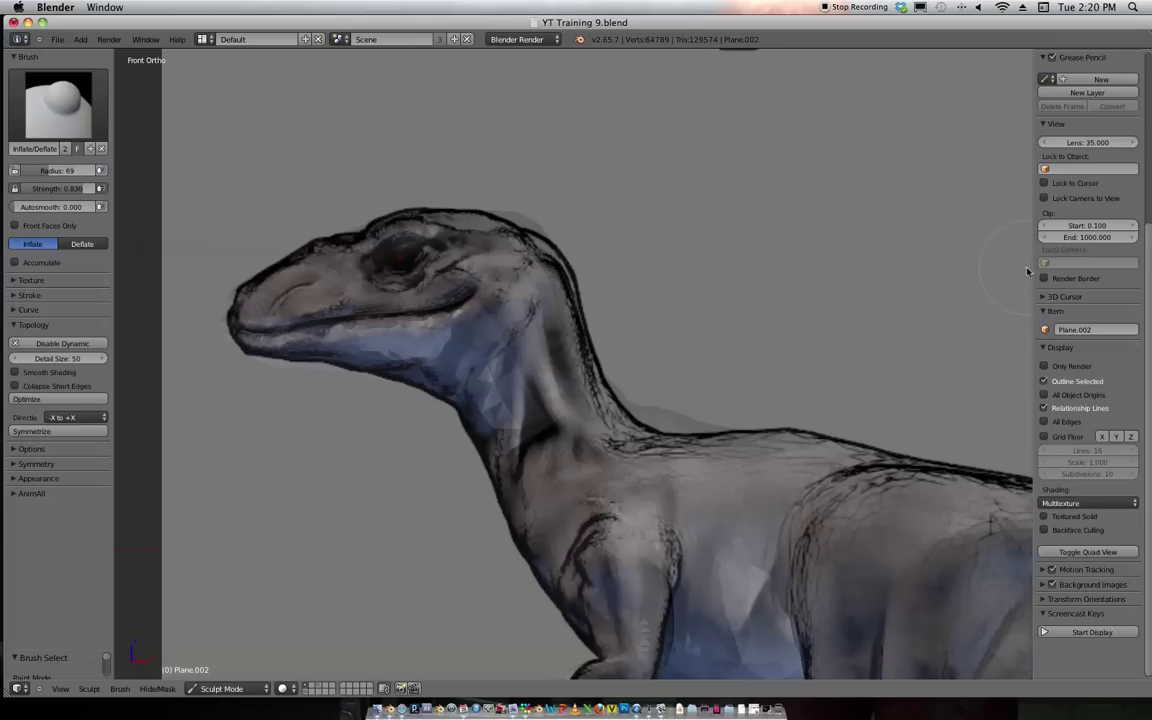
left_click(1084, 286)
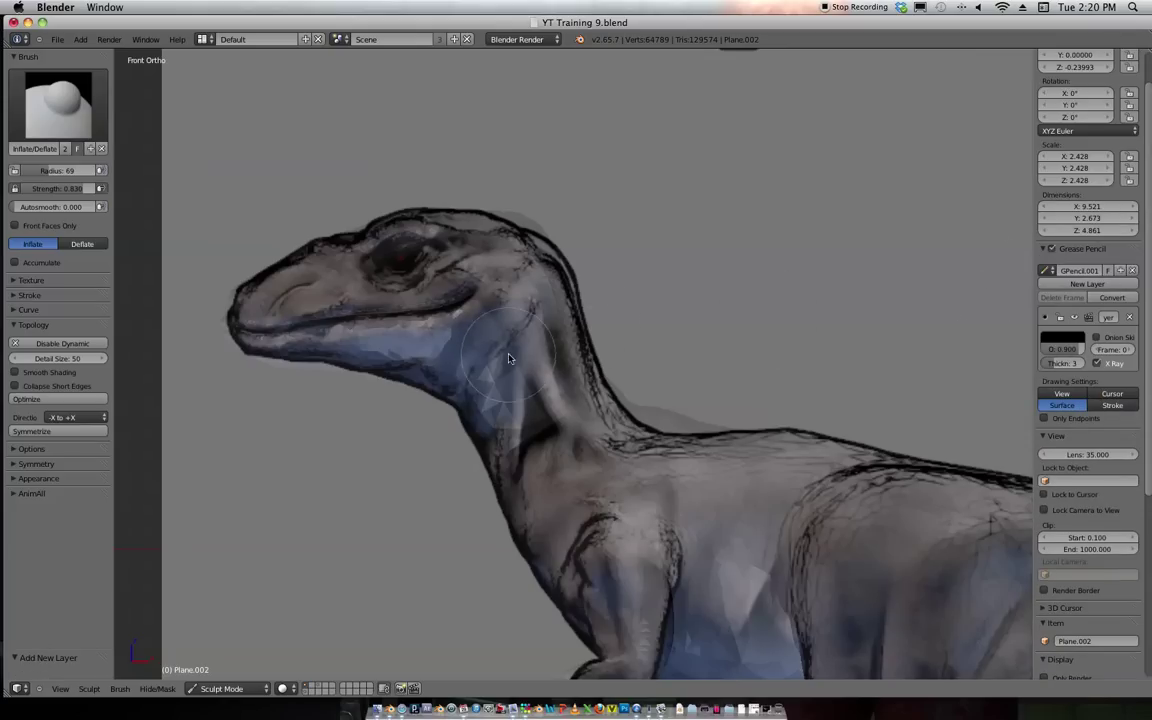
Sketch Grease Pencil guide lines along the raptor's jaw and neck muscles, following the reference image.
key("x")
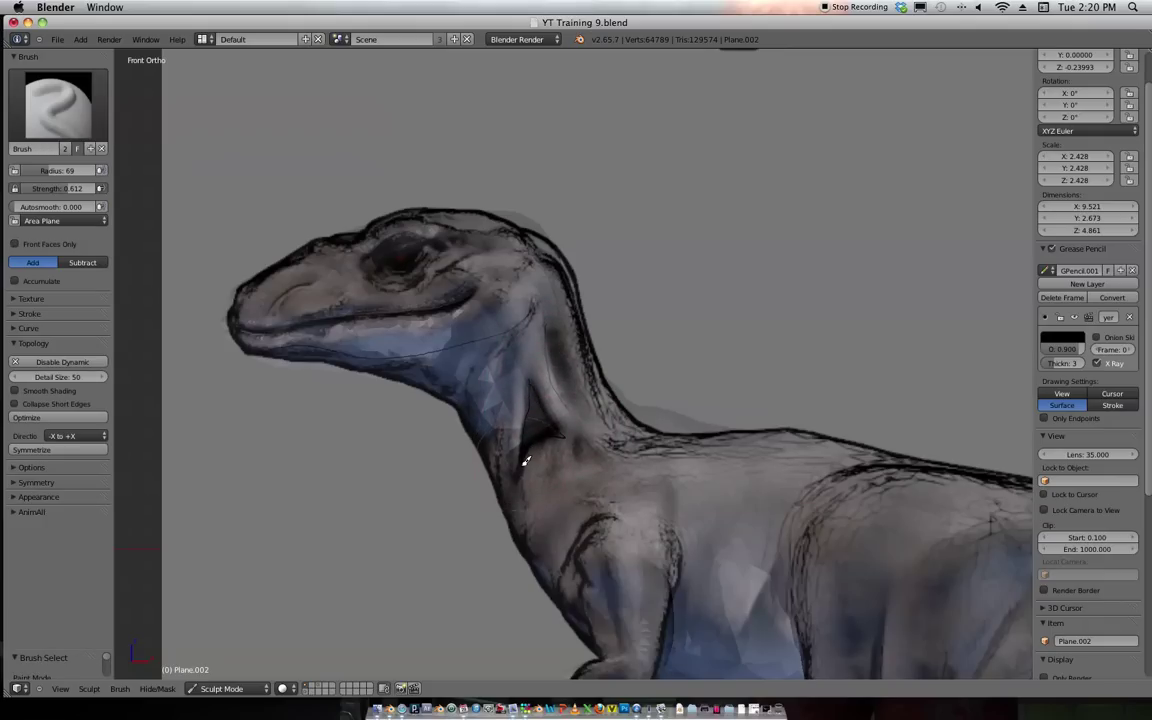
key("d")
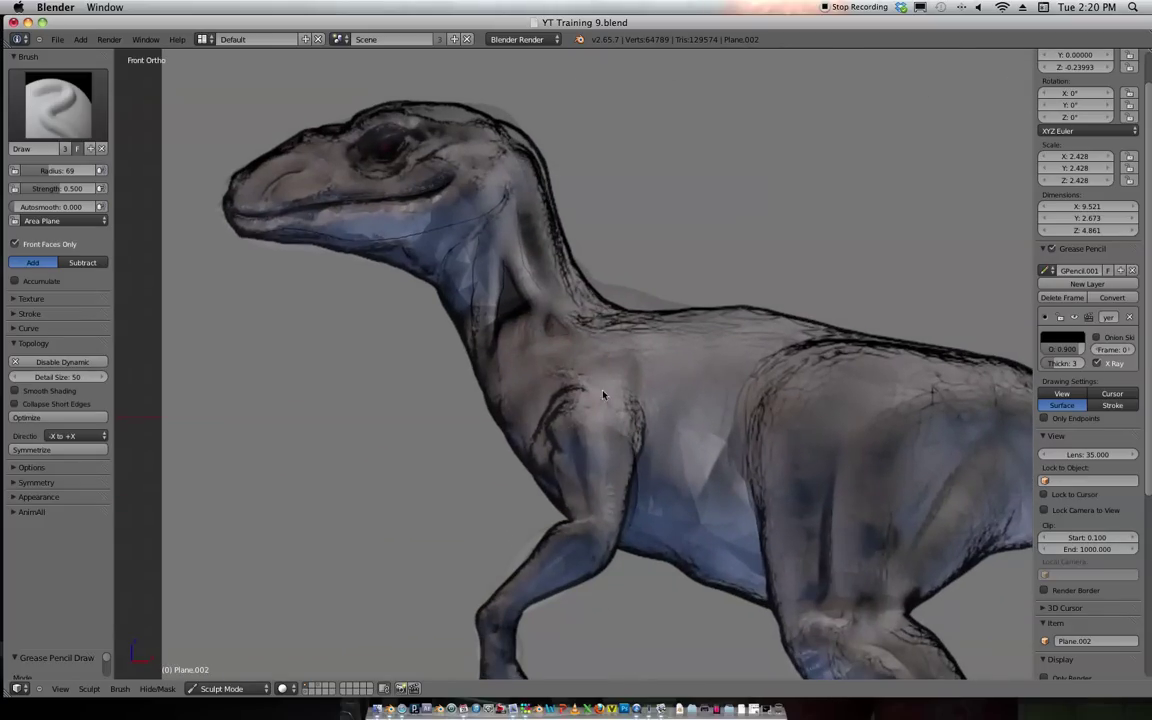
middle_click_drag(565, 356, 573, 417, "shift")
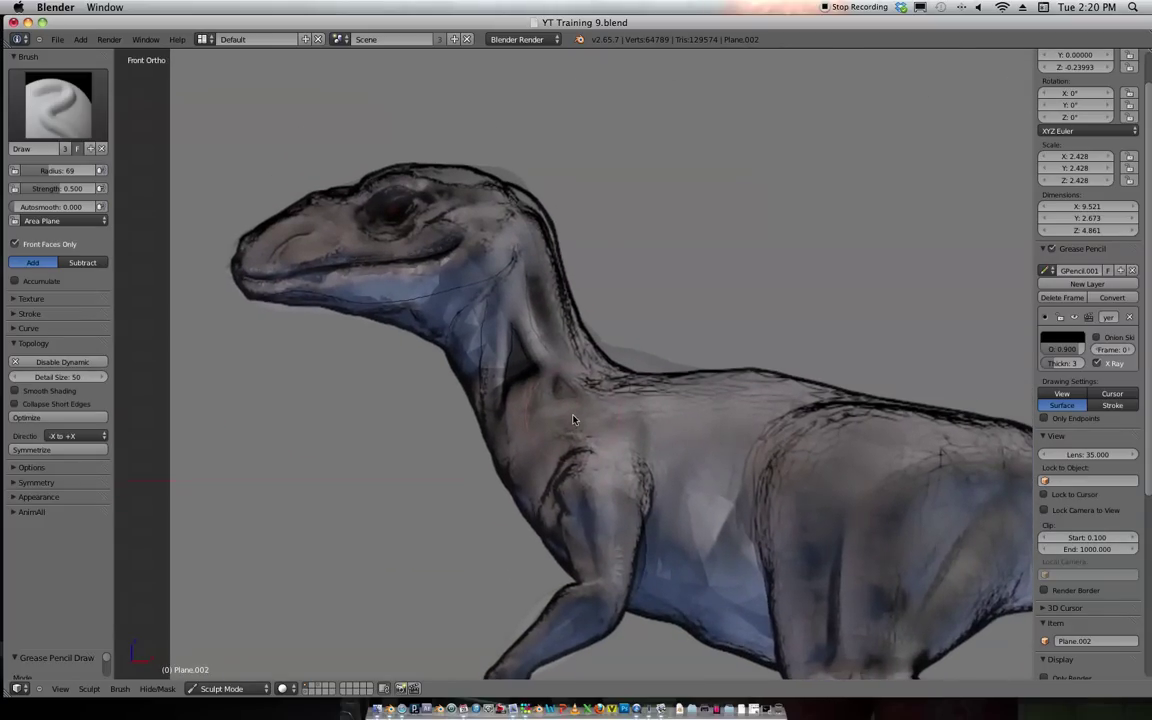
Set the Inflate brush strength to 0.924 and build up the lower jaw along the jaw guide line.
scroll(746, 392, "left", 5)
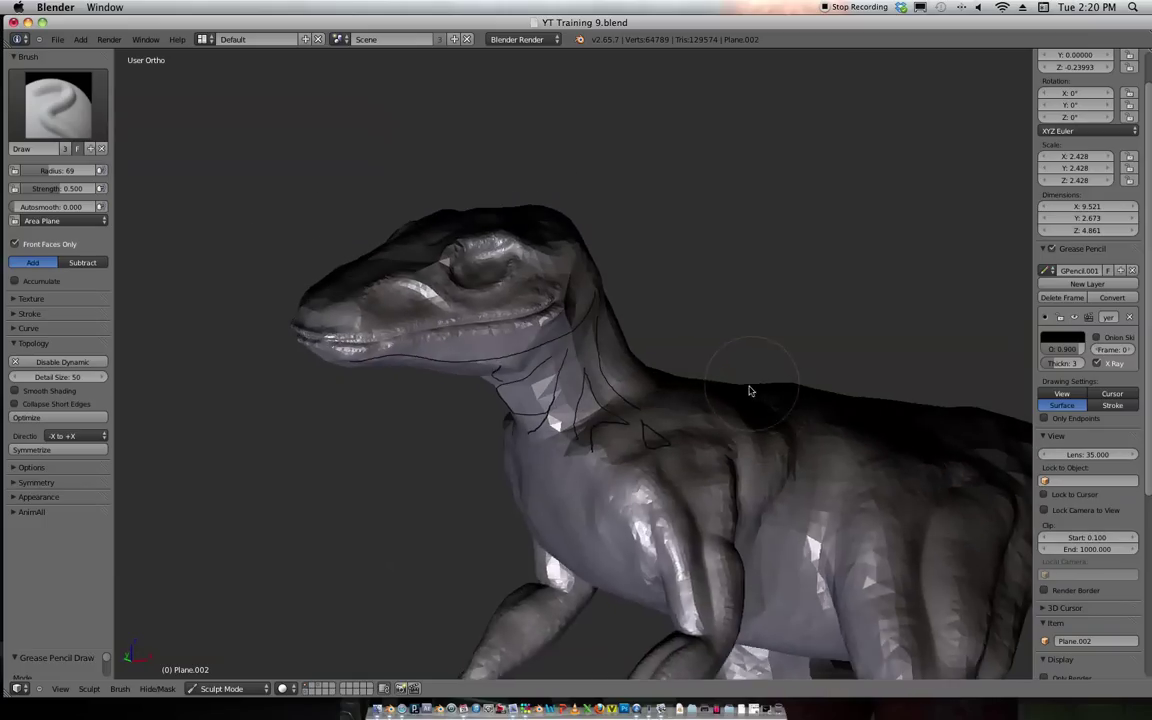
scroll(750, 391, "up", 3, "ctrl")
scroll(600, 420, "right", 4)
mouse_move(600, 420)
middle_mouse_down("shift")
mouse_move(640, 478)
mouse_move(609, 478)
mouse_move(622, 399)
mouse_move(636, 426)
mouse_move(650, 425)
middle_mouse_up("shift")
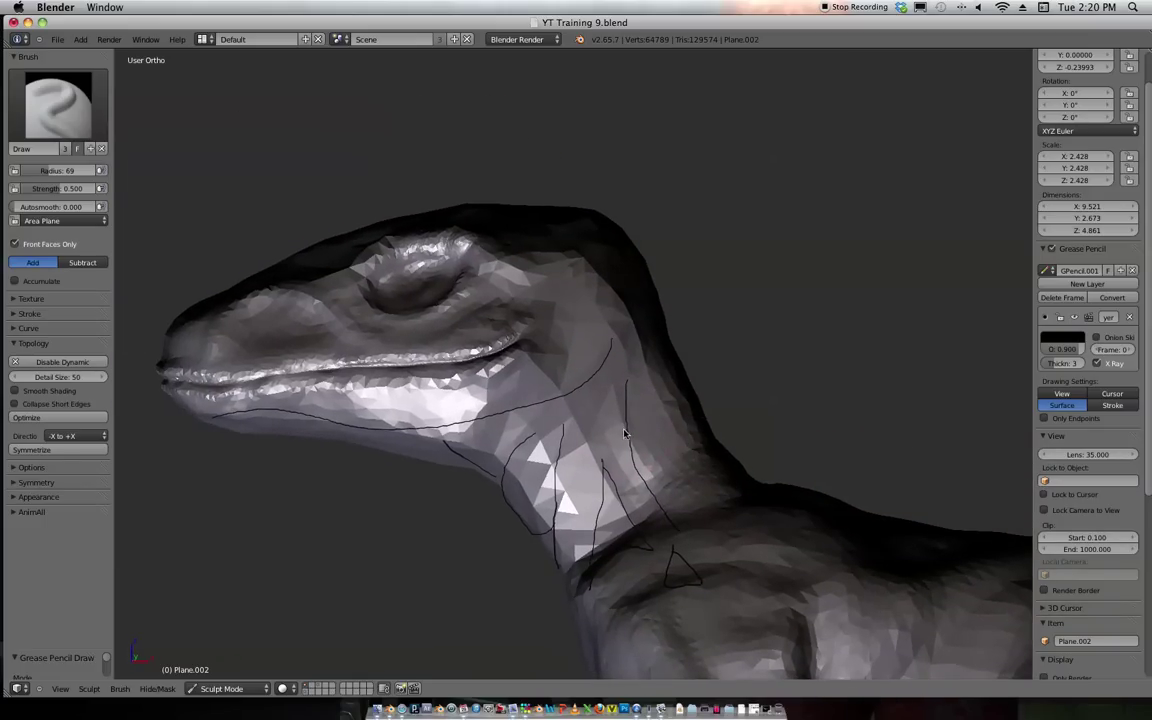
key("i")
mouse_move(510, 362)
middle_mouse_down("shift")
mouse_move(585, 380)
mouse_move(638, 468)
middle_mouse_up("shift")
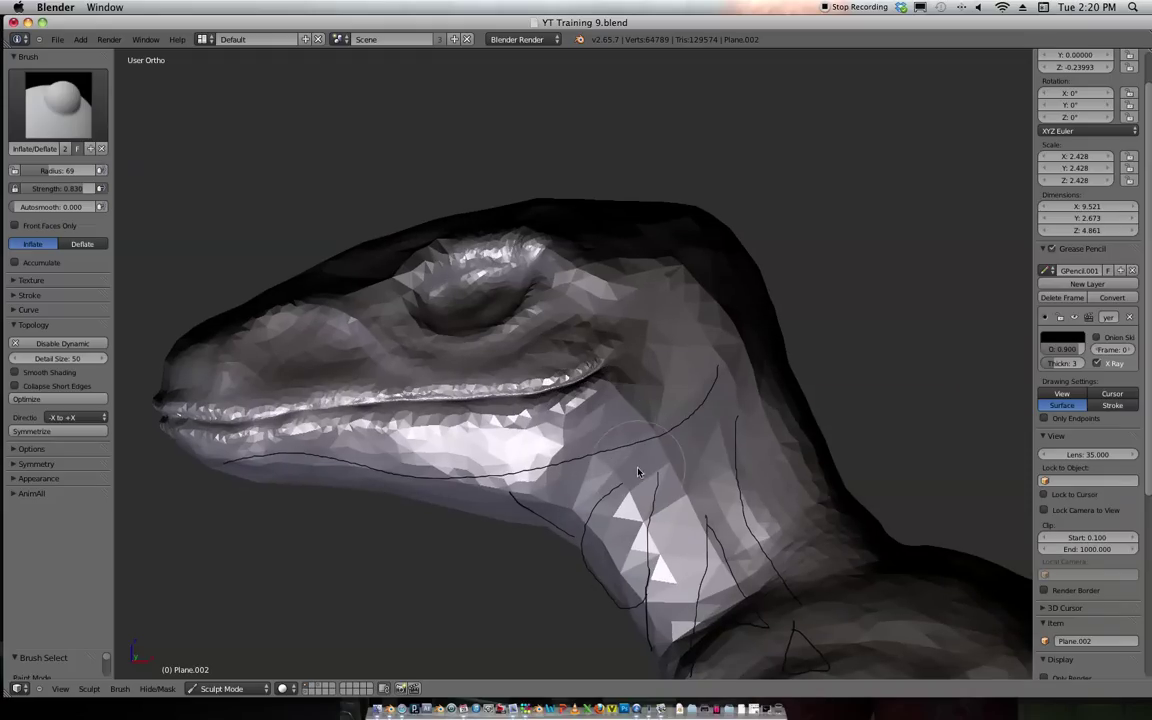
key("shift+f")
left_click(672, 380)
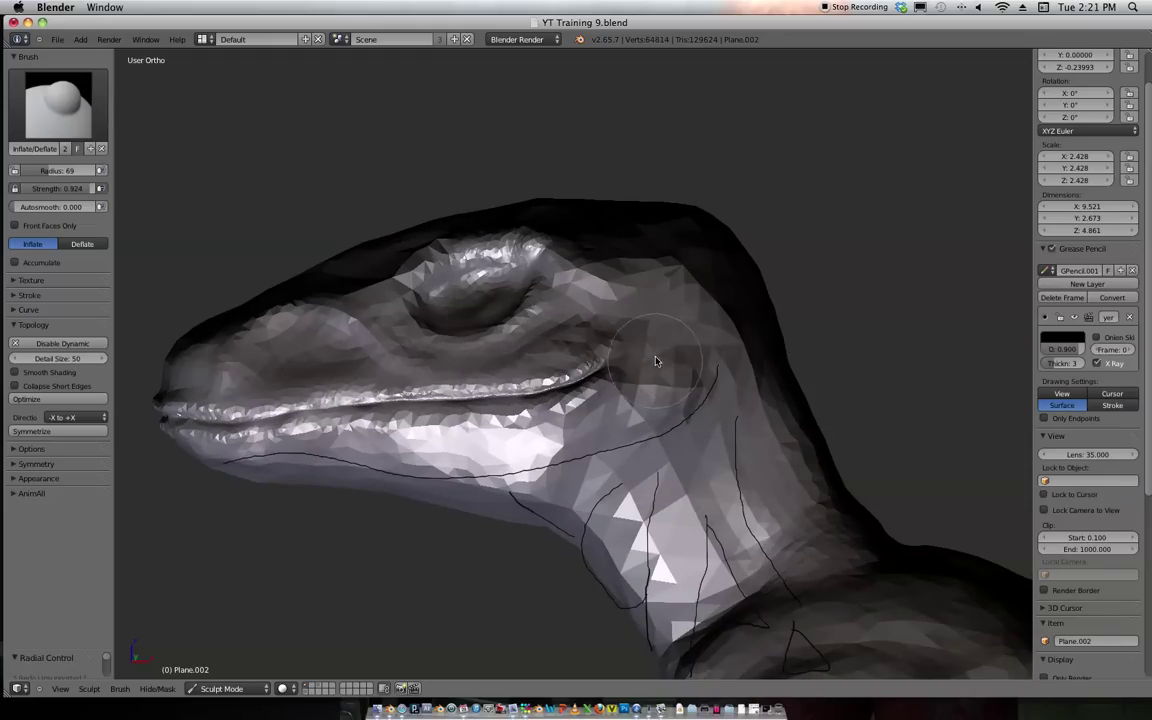
mouse_move(642, 412)
left_mouse_down()
mouse_move(550, 452)
mouse_move(432, 455)
left_mouse_up()
mouse_move(351, 456)
left_mouse_down()
mouse_move(252, 458)
mouse_move(502, 477)
left_mouse_up()
Set the brush radius to 84 and inflate the rear of the jaw behind the corner of the mouth.
key("f")
left_click(311, 450)
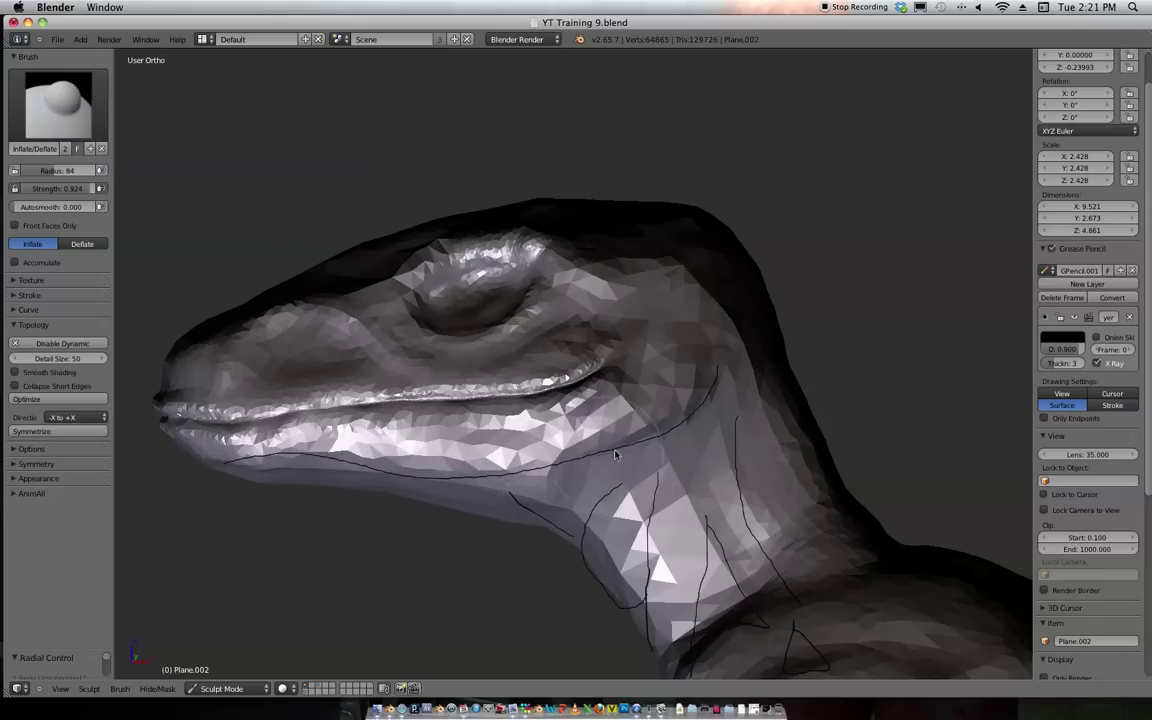
left_click_drag(697, 368, 679, 333)
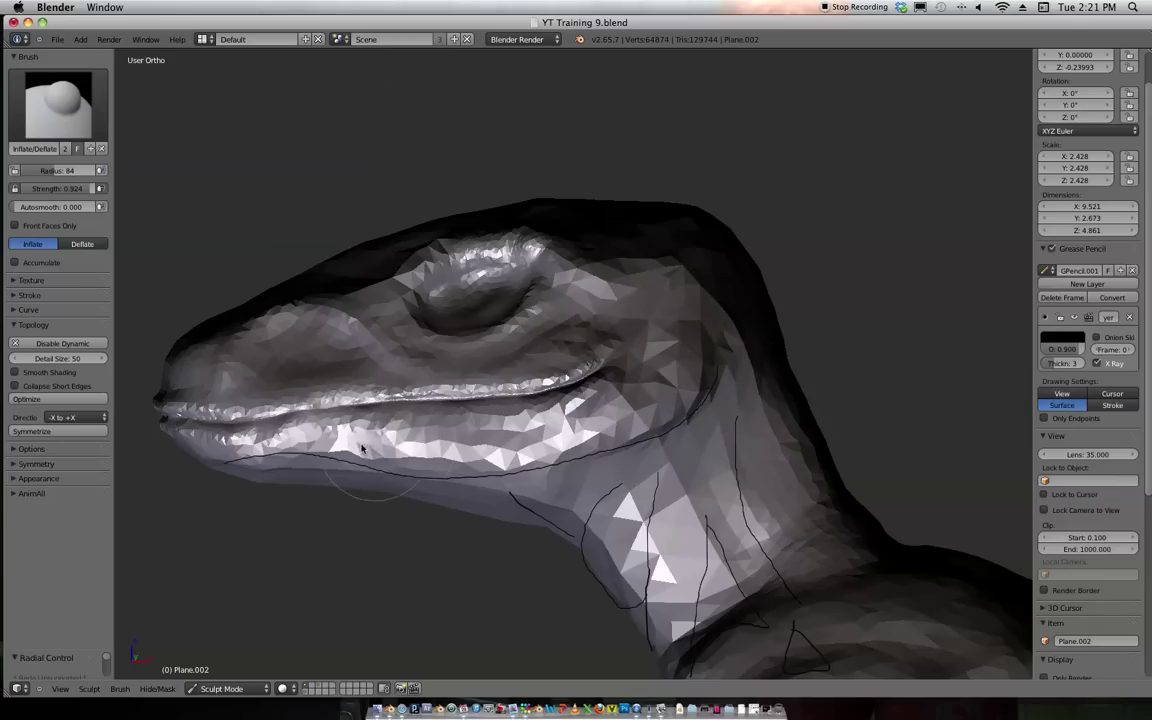
Inflate a fine ridge along the lower lip from the corner of the mouth toward the snout.
scroll(655, 390, "up", 4)
scroll(657, 384, "up", 4)
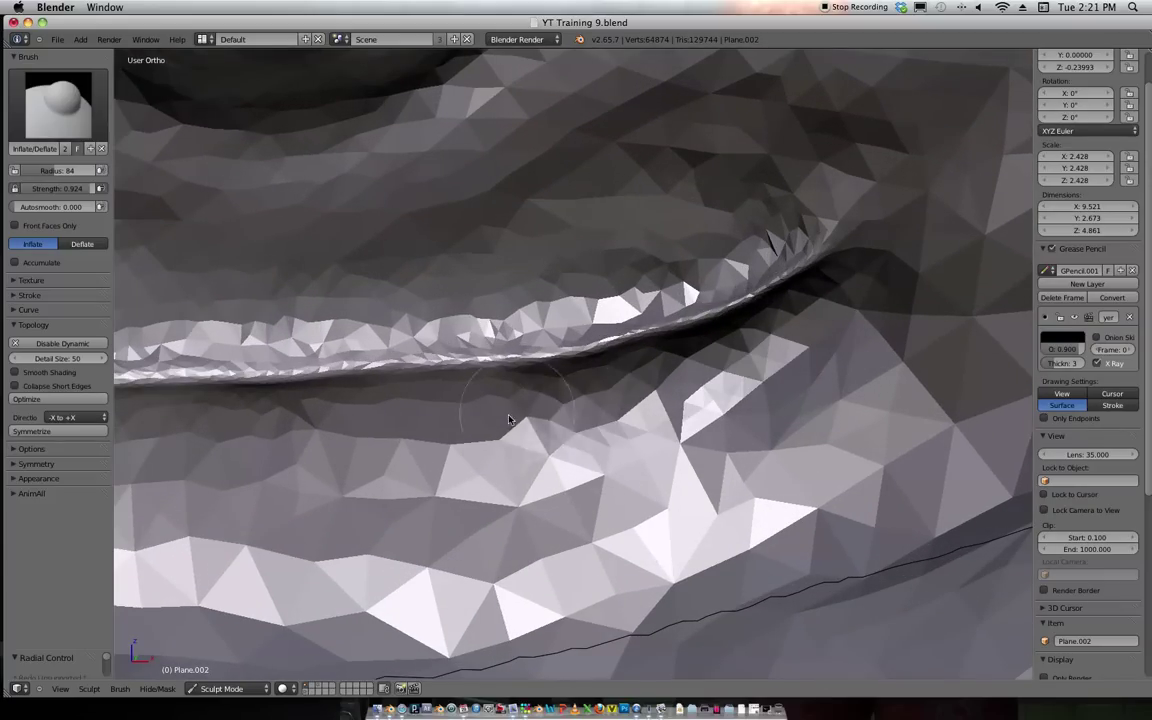
mouse_move(509, 419)
left_mouse_down()
mouse_move(455, 424)
mouse_move(544, 348)
mouse_move(898, 263)
mouse_move(864, 283)
mouse_move(530, 416)
mouse_move(815, 208)
mouse_move(880, 214)
mouse_move(938, 193)
mouse_move(913, 206)
left_mouse_up()
mouse_move(913, 206)
middle_mouse_down()
mouse_move(698, 211)
mouse_move(1001, 218)
mouse_move(728, 373)
middle_mouse_up()
mouse_move(728, 373)
left_mouse_down()
mouse_move(591, 375)
mouse_move(427, 398)
mouse_move(561, 404)
left_mouse_up()
middle_click_drag(561, 404, 755, 395, "shift")
left_click_drag(540, 397, 455, 401)
middle_click_drag(440, 400, 675, 379, "shift")
left_click_drag(596, 374, 437, 409)
mouse_move(437, 405)
middle_mouse_down("shift")
mouse_move(687, 396)
mouse_move(753, 316)
mouse_move(527, 257)
middle_mouse_up("shift")
mouse_move(543, 401)
left_mouse_down()
mouse_move(529, 447)
mouse_move(500, 405)
left_mouse_up()
middle_click_drag(527, 389, 641, 318, "shift")
Inflate the lip edges along the mouth opening near the front of the snout.
scroll(641, 318, "up", 7)
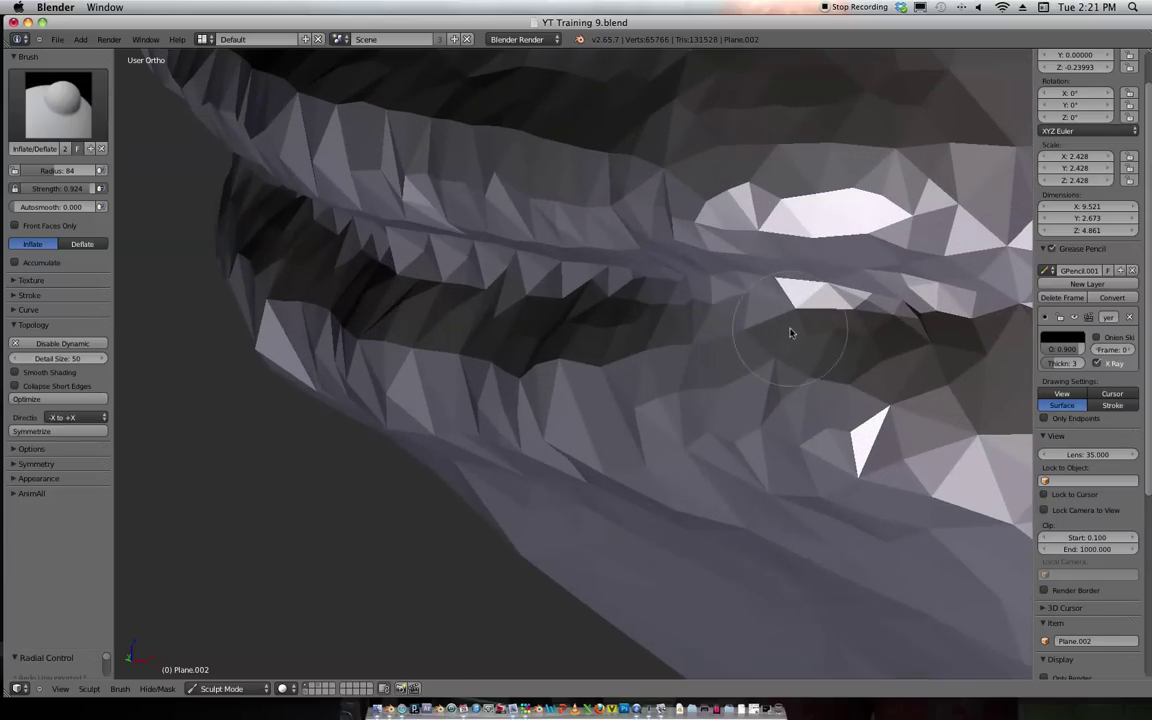
mouse_move(613, 311)
left_mouse_down()
mouse_move(805, 320)
mouse_move(745, 300)
mouse_move(661, 301)
left_mouse_up()
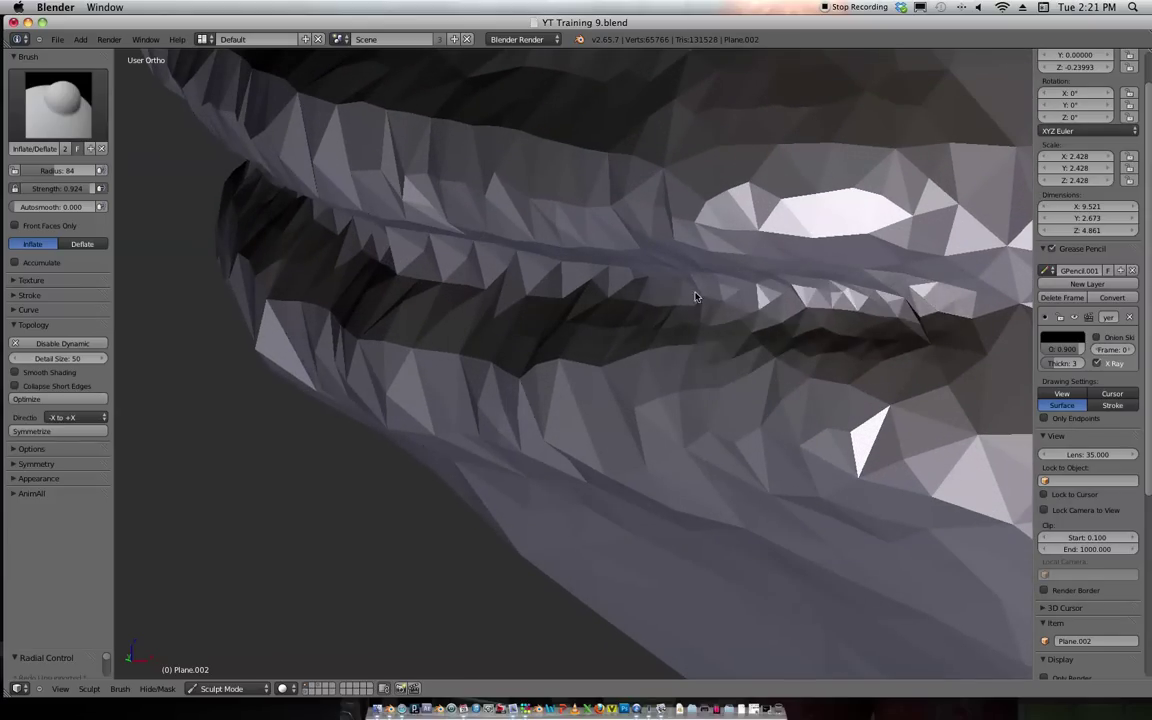
middle_click_drag(661, 301, 1023, 224)
scroll(1022, 224, "down", 1)
mouse_move(769, 350)
left_mouse_down()
mouse_move(895, 357)
mouse_move(915, 346)
left_mouse_up()
scroll(939, 323, "down", 1)
Carve the mouth line between the lips near the snout with the Crease brush.
key("shift+c")
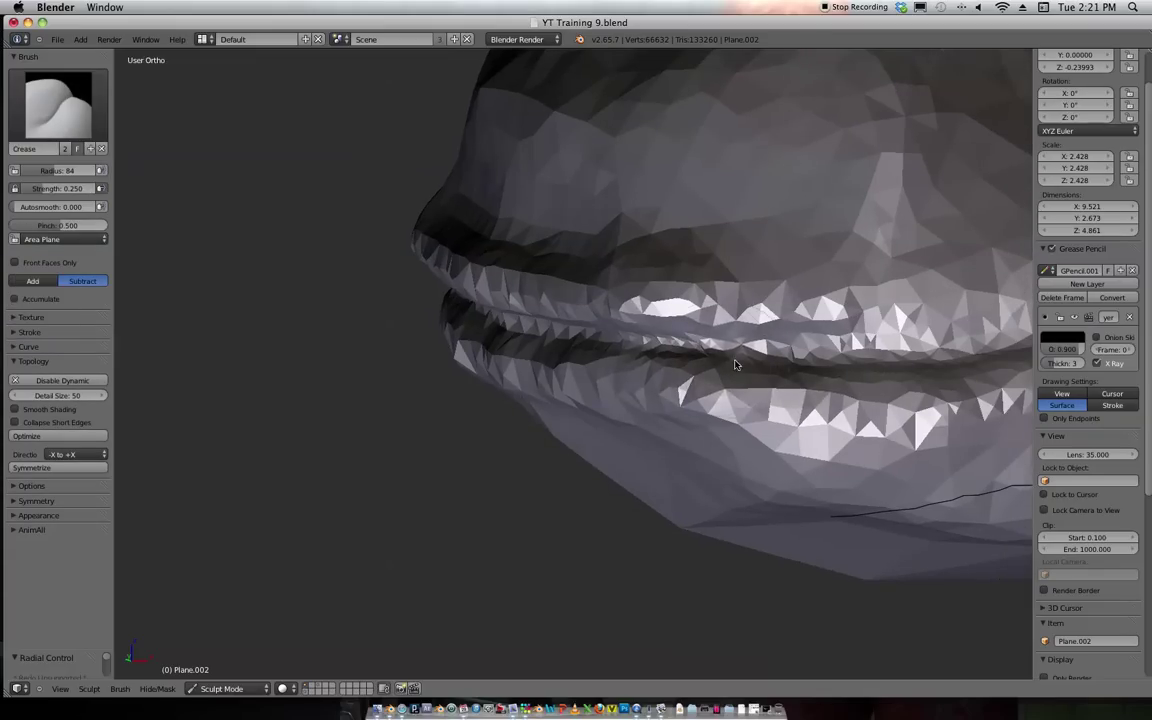
mouse_move(575, 350)
left_mouse_down()
mouse_move(885, 370)
mouse_move(830, 350)
left_mouse_up()
mouse_move(830, 350)
middle_mouse_down()
mouse_move(686, 230)
mouse_move(620, 298)
middle_mouse_up()
scroll(628, 289, "down", 3)
scroll(620, 298, "up", 6)
Thicken the lower lip along the side of the jaw with repeated Inflate strokes.
key("i")
middle_click_drag(617, 347, 685, 323)
left_click_drag(610, 458, 300, 508)
middle_click_drag(393, 488, 722, 411)
mouse_move(722, 411)
left_mouse_down()
mouse_move(484, 458)
mouse_move(365, 458)
left_mouse_up()
middle_click_drag(480, 438, 789, 381)
scroll(770, 380, "up", 3)
mouse_move(745, 378)
left_mouse_down()
mouse_move(537, 391)
mouse_move(873, 343)
left_mouse_up()
middle_click_drag(872, 343, 959, 311)
scroll(959, 311, "down", 2)
left_click_drag(892, 366, 720, 396)
scroll(821, 379, "up", 2)
mouse_move(822, 379)
left_mouse_down()
mouse_move(710, 411)
mouse_move(399, 395)
mouse_move(304, 433)
left_mouse_up()
middle_click_drag(361, 425, 591, 435, "shift")
mouse_move(591, 435)
left_mouse_down()
mouse_move(349, 416)
mouse_move(691, 442)
mouse_move(800, 420)
left_mouse_up()
scroll(848, 277, "down", 4)
Inflate the upper lip along the side of the mouth back to its rear corner.
middle_click_drag(848, 277, 473, 345, "shift")
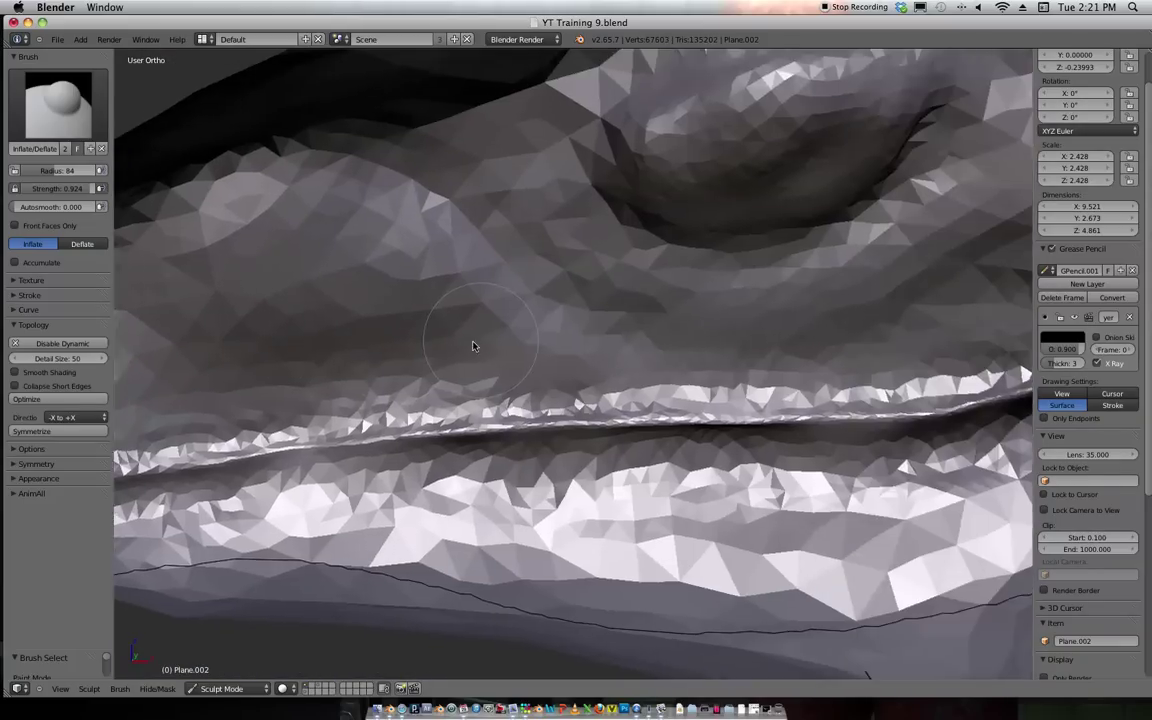
scroll(485, 390, "up", 2)
left_click_drag(499, 445, 715, 418)
scroll(715, 418, "up", 1)
middle_click_drag(715, 418, 463, 433, "shift")
left_click_drag(463, 433, 892, 408)
middle_click_drag(892, 408, 617, 399, "shift")
left_click_drag(482, 435, 743, 420)
middle_click_drag(792, 325, 538, 412, "shift")
scroll(545, 412, "up", 2)
mouse_move(825, 388)
left_mouse_down()
mouse_move(718, 441)
mouse_move(769, 411)
mouse_move(856, 393)
mouse_move(851, 380)
mouse_move(812, 392)
left_mouse_up()
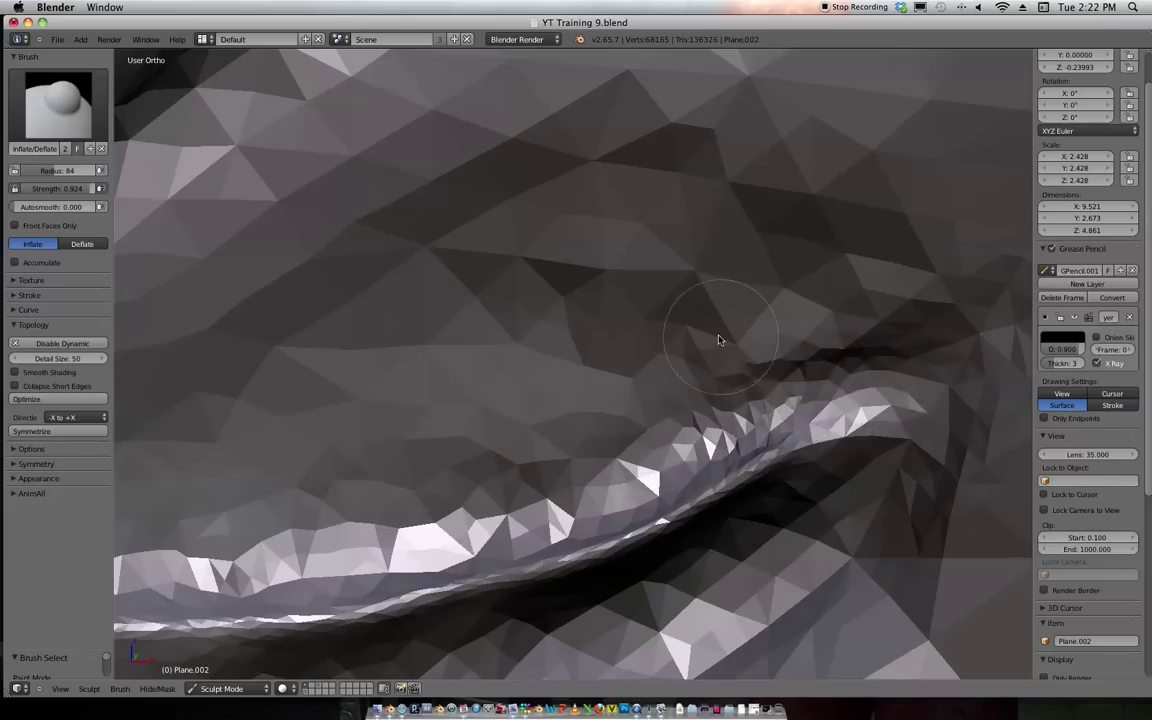
Build up the area around the mouth corner and the long muscle down the side of the neck with Inflate.
scroll(700, 300, "down", 6)
middle_click_drag(660, 305, 748, 314)
scroll(720, 340, "up", 4)
middle_click_drag(692, 360, 715, 354)
left_click_drag(652, 420, 625, 436)
middle_click_drag(668, 353, 606, 227, "shift")
scroll(598, 260, "up", 2)
middle_click_drag(586, 296, 450, 249, "shift")
scroll(630, 301, "up", 1)
mouse_move(598, 243)
left_mouse_down()
mouse_move(686, 527)
mouse_move(602, 368)
mouse_move(686, 555)
mouse_move(606, 263)
mouse_move(687, 555)
mouse_move(674, 584)
left_mouse_up()
scroll(661, 301, "down", 4)
Inflate the neighbouring neck muscle strips between the guide lines, working toward the throat.
scroll(659, 305, "up", 2)
mouse_move(636, 474)
left_mouse_down()
mouse_move(591, 283)
mouse_move(610, 400)
mouse_move(609, 257)
mouse_move(687, 536)
mouse_move(590, 290)
left_mouse_up()
middle_click_drag(672, 262, 738, 182, "shift")
scroll(622, 267, "up", 2)
mouse_move(622, 267)
left_mouse_down()
mouse_move(602, 334)
mouse_move(613, 460)
mouse_move(553, 560)
mouse_move(625, 427)
mouse_move(565, 525)
mouse_move(641, 320)
left_mouse_up()
mouse_move(641, 320)
middle_mouse_down("ctrl")
mouse_move(717, 236)
mouse_move(545, 264)
middle_mouse_up("ctrl")
mouse_move(545, 264)
left_mouse_down()
mouse_move(505, 247)
mouse_move(524, 335)
left_mouse_up()
middle_click_drag(527, 340, 527, 428, "shift")
scroll(529, 428, "down", 2)
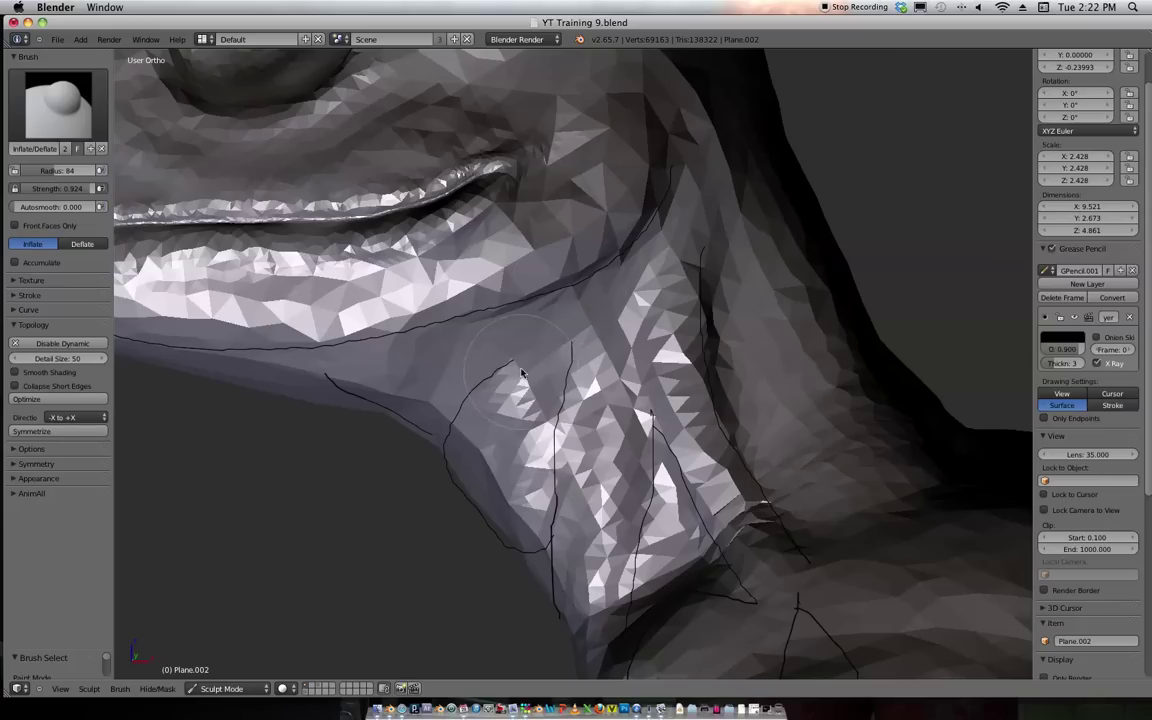
Inflate the outlined throat bulge from the side and across the front of the neck.
mouse_move(522, 386)
left_mouse_down()
mouse_move(525, 372)
mouse_move(520, 455)
left_mouse_up()
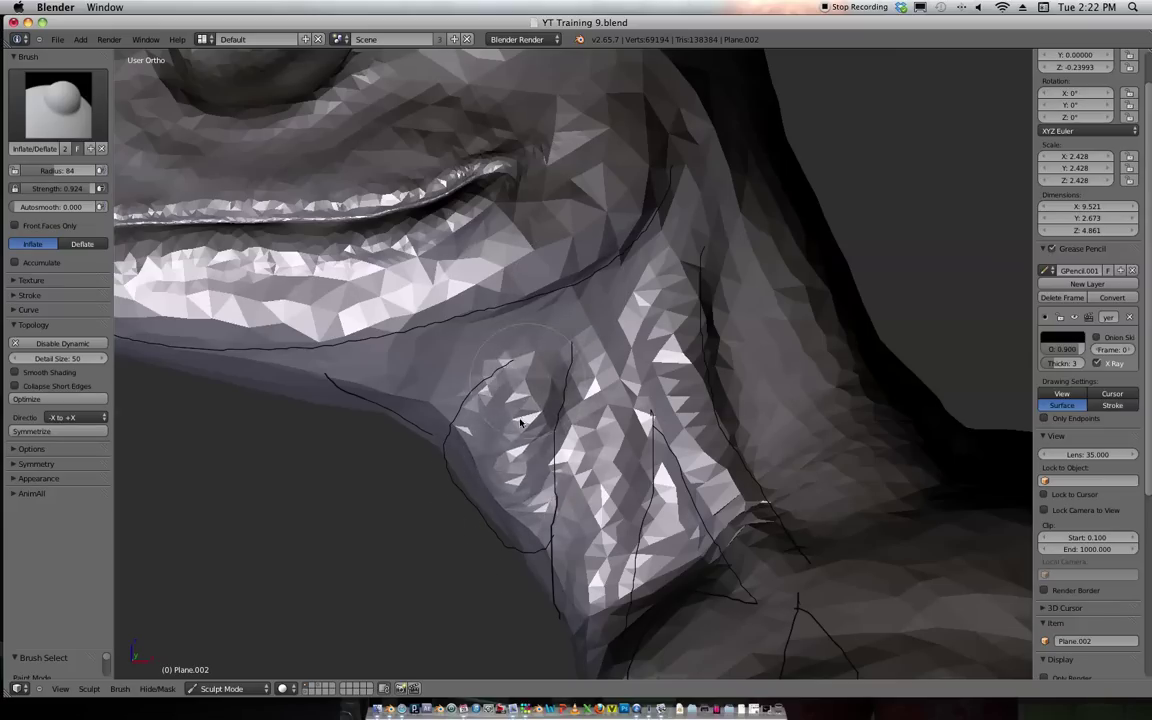
scroll(720, 270, "down", 3)
mouse_move(720, 270)
middle_mouse_down()
mouse_move(843, 230)
mouse_move(774, 231)
mouse_move(787, 267)
mouse_move(905, 235)
mouse_move(753, 292)
mouse_move(740, 329)
middle_mouse_up()
mouse_move(640, 296)
left_mouse_down()
mouse_move(668, 290)
mouse_move(584, 329)
mouse_move(538, 405)
mouse_move(610, 330)
left_mouse_up()
mouse_move(740, 298)
middle_mouse_down()
mouse_move(661, 296)
mouse_move(640, 255)
mouse_move(780, 232)
middle_mouse_up()
middle_click_drag(590, 260, 567, 334, "ctrl")
mouse_move(566, 335)
left_mouse_down()
mouse_move(470, 330)
mouse_move(380, 400)
mouse_move(435, 430)
mouse_move(400, 370)
mouse_move(551, 310)
left_mouse_up()
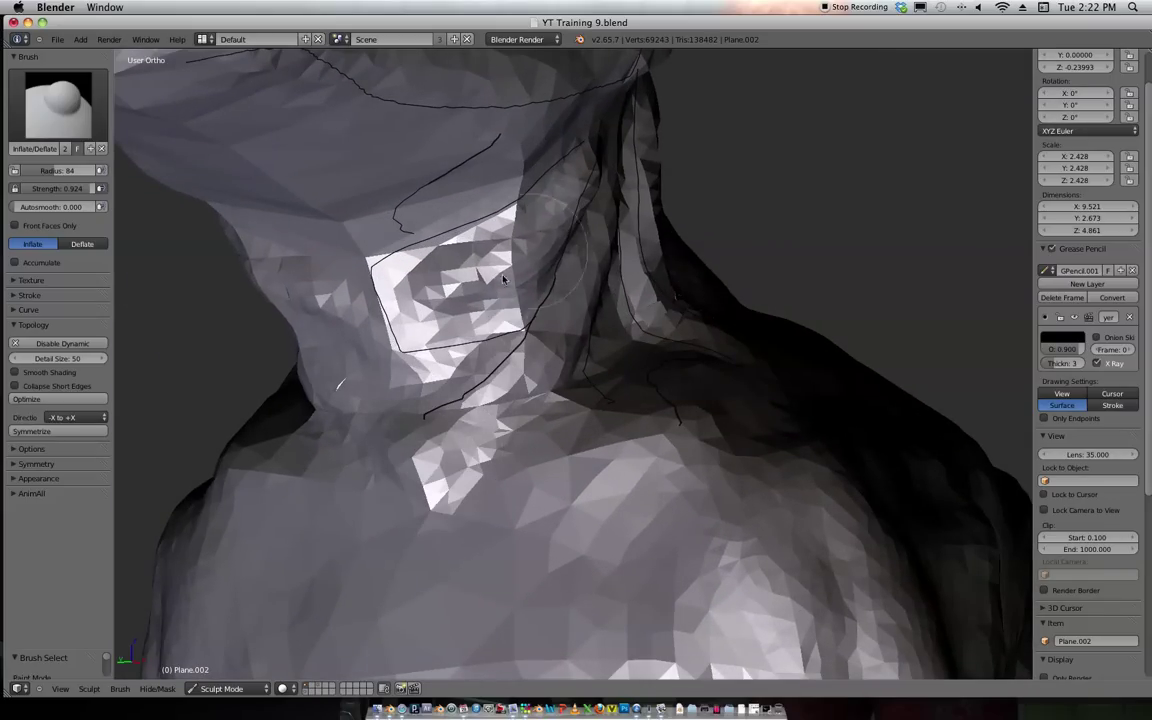
Fill out the underside of the lower jaw with Inflate strokes along both sides and the center.
scroll(551, 245, "down", 3)
scroll(540, 285, "up", 5)
mouse_move(548, 295)
middle_mouse_down()
mouse_move(609, 301)
mouse_move(589, 337)
mouse_move(406, 303)
middle_mouse_up()
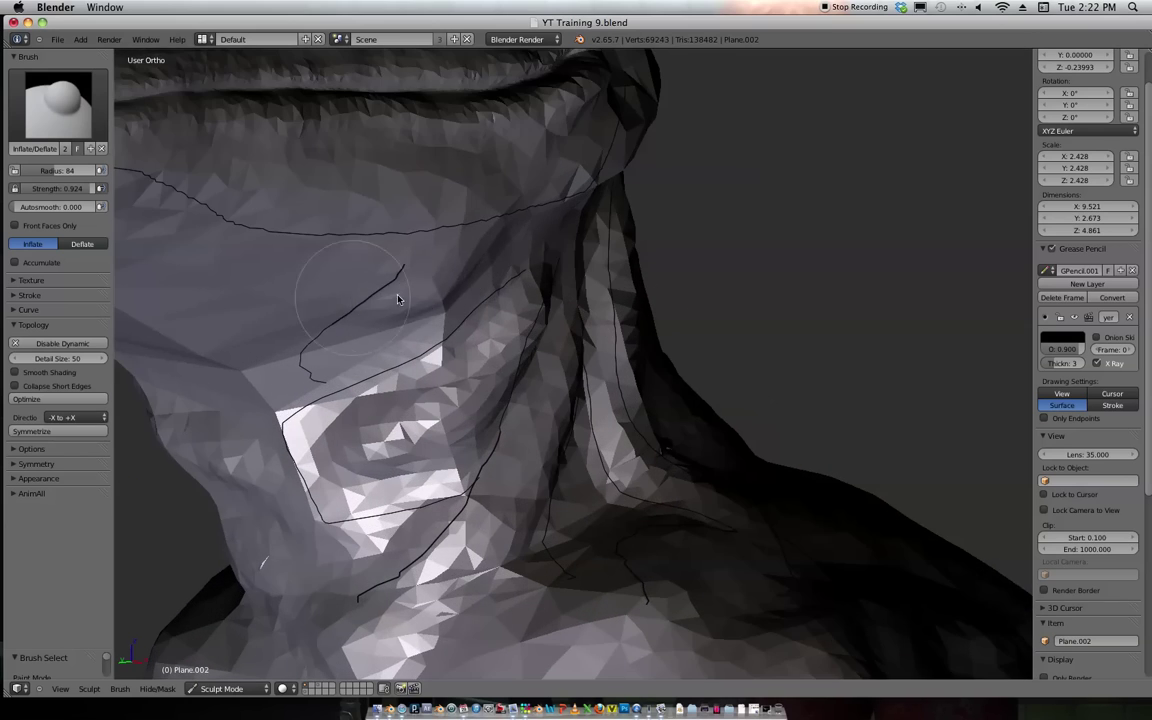
scroll(353, 302, "down", 3)
mouse_move(650, 262)
middle_mouse_down()
mouse_move(535, 373)
mouse_move(577, 417)
middle_mouse_up()
mouse_move(643, 473)
left_mouse_down()
mouse_move(653, 486)
mouse_move(635, 419)
mouse_move(527, 287)
mouse_move(391, 386)
mouse_move(439, 380)
left_mouse_up()
mouse_move(509, 352)
left_mouse_down()
mouse_move(504, 332)
mouse_move(481, 337)
mouse_move(509, 545)
mouse_move(554, 357)
mouse_move(553, 378)
mouse_move(506, 294)
mouse_move(652, 518)
left_mouse_up()
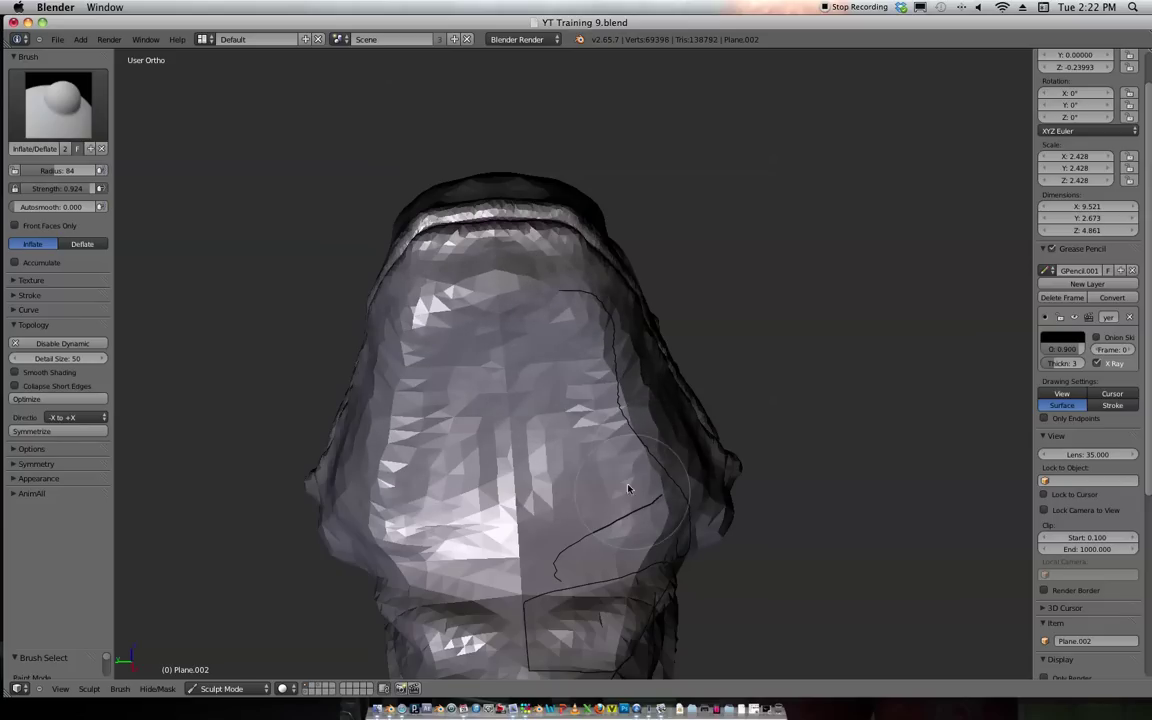
mouse_move(529, 394)
left_mouse_down()
mouse_move(522, 465)
mouse_move(483, 478)
mouse_move(517, 468)
mouse_move(475, 526)
left_mouse_up()
middle_click_drag(558, 418, 530, 472)
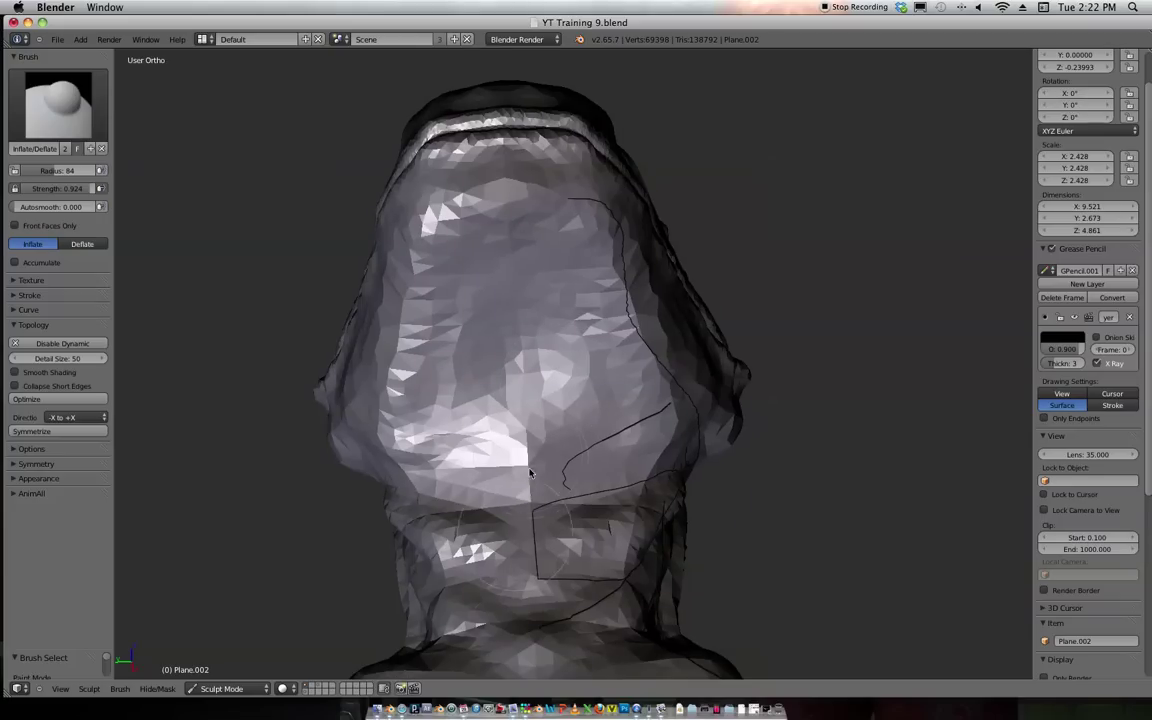
Inflate the lower edge of the jaw and the hollow between the jaw line and the throat.
mouse_move(640, 438)
middle_mouse_down()
mouse_move(607, 383)
mouse_move(499, 471)
mouse_move(602, 375)
mouse_move(572, 383)
mouse_move(666, 449)
middle_mouse_up()
middle_click_drag(666, 449, 693, 393, "ctrl")
middle_click_drag(693, 393, 663, 452, "ctrl")
scroll(662, 456, "up", 4)
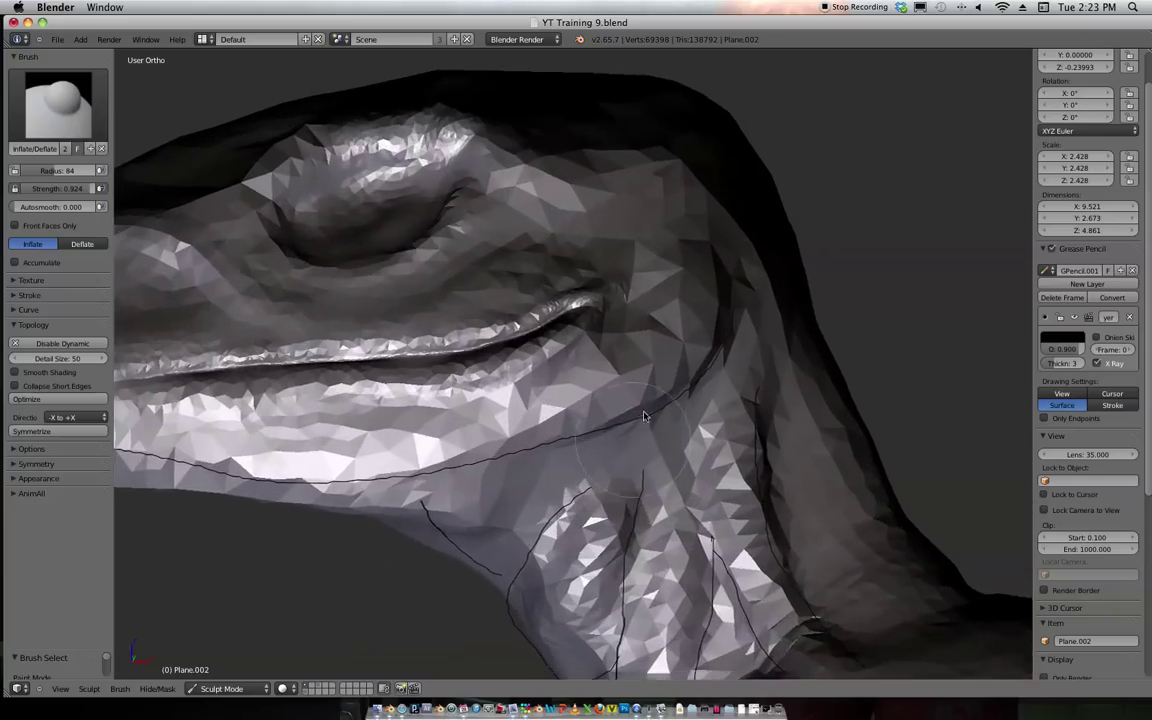
mouse_move(470, 483)
left_mouse_down()
mouse_move(504, 483)
mouse_move(419, 437)
mouse_move(643, 368)
mouse_move(406, 458)
left_mouse_up()
scroll(502, 498, "up", 1)
middle_click_drag(502, 498, 640, 440, "shift")
scroll(628, 478, "up", 5)
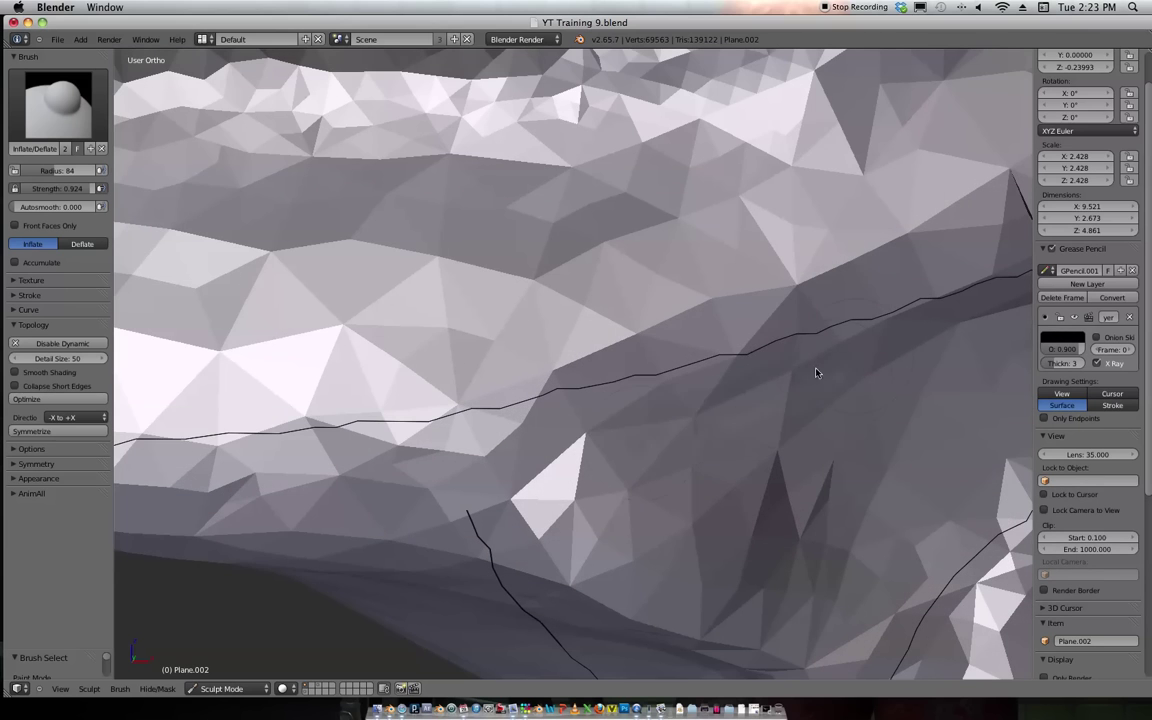
left_click_drag(696, 488, 832, 375)
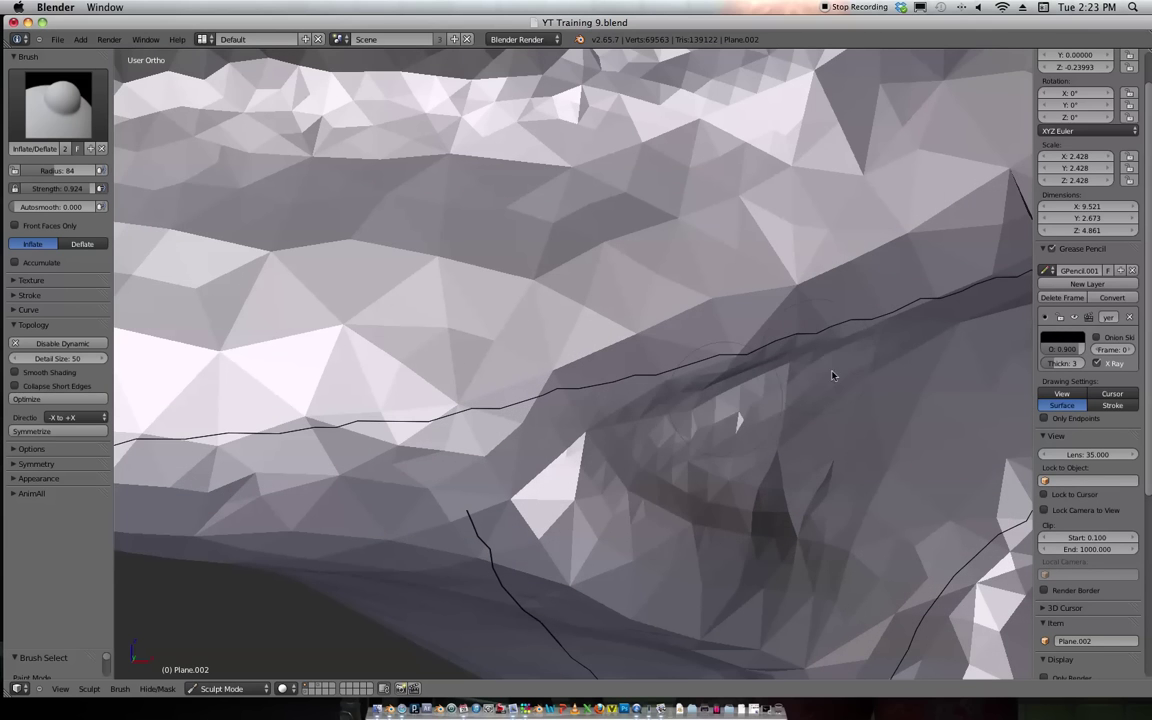
scroll(848, 260, "down", 6)
Add more volume to the throat bulge and the neck muscle beside it with Inflate.
middle_click_drag(830, 283, 760, 275)
scroll(633, 252, "up", 2)
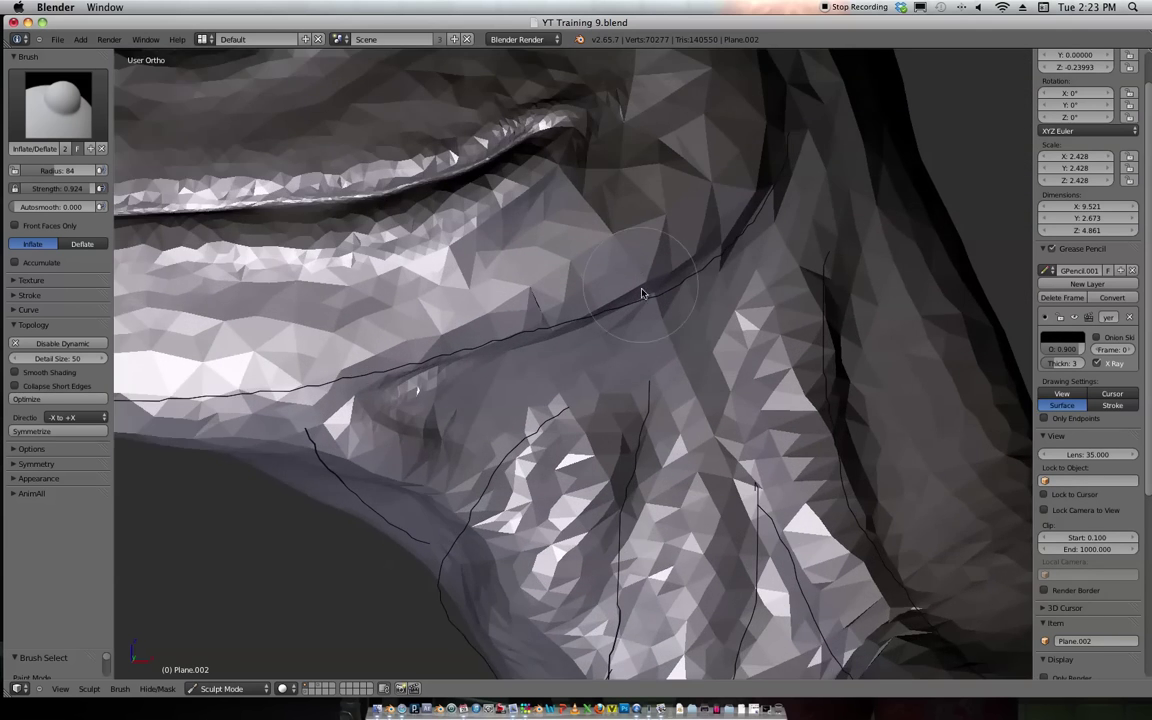
middle_click_drag(702, 342, 588, 228, "shift")
scroll(588, 225, "up", 2)
mouse_move(550, 432)
left_mouse_down()
mouse_move(463, 548)
mouse_move(466, 568)
mouse_move(515, 485)
left_mouse_up()
scroll(569, 262, "down", 5)
scroll(599, 334, "up", 5)
mouse_move(599, 334)
left_mouse_down()
mouse_move(675, 453)
mouse_move(713, 473)
left_mouse_up()
scroll(704, 280, "down", 5)
Refine the neck muscle strips and the upper end of the throat bulge with further Inflate strokes.
middle_click_drag(668, 226, 663, 373, "shift")
scroll(645, 355, "up", 2)
middle_click_drag(707, 316, 620, 472, "shift")
middle_click_drag(584, 427, 612, 359, "ctrl")
left_click_drag(553, 382, 576, 438)
middle_click_drag(578, 440, 691, 196, "ctrl")
middle_click_drag(692, 303, 699, 348, "shift")
scroll(691, 264, "up", 5)
mouse_move(649, 284)
left_mouse_down()
mouse_move(645, 322)
mouse_move(659, 301)
left_mouse_up()
middle_click_drag(662, 310, 722, 268, "ctrl")
middle_click_drag(592, 195, 628, 321, "shift")
scroll(568, 405, "up", 4)
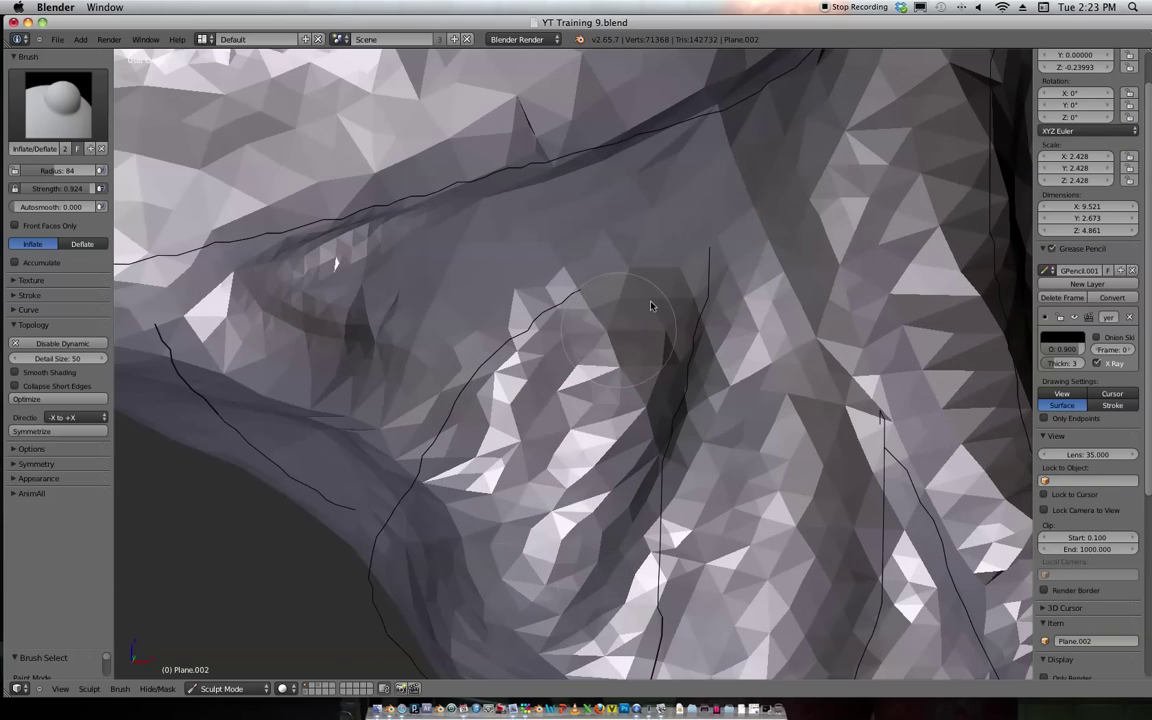
Carve the groove between the throat bulge and the adjoining neck muscle with the Crease brush.
scroll(688, 303, "down", 2)
mouse_move(689, 303)
middle_mouse_down("shift")
mouse_move(582, 258)
mouse_move(549, 312)
mouse_move(545, 291)
middle_mouse_up("shift")
key("shift+c")
mouse_move(676, 264)
middle_mouse_down("ctrl")
mouse_move(678, 276)
mouse_move(567, 314)
middle_mouse_up("ctrl")
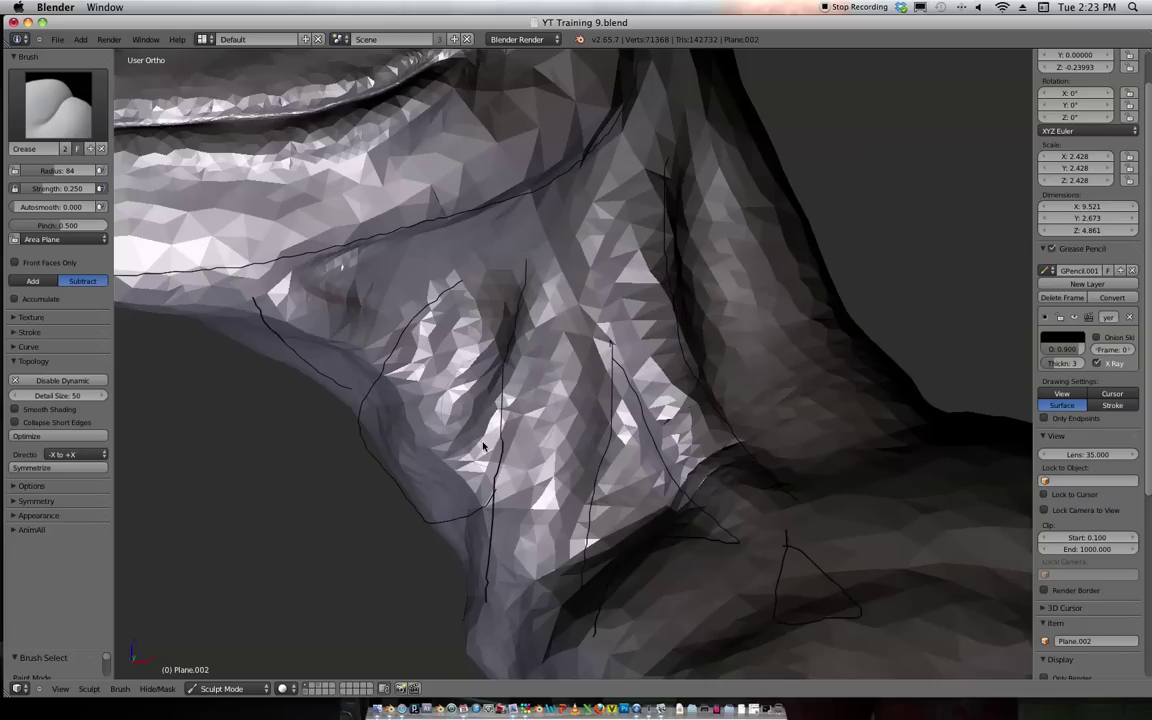
mouse_move(465, 488)
left_mouse_down()
mouse_move(494, 458)
mouse_move(548, 337)
left_mouse_up()
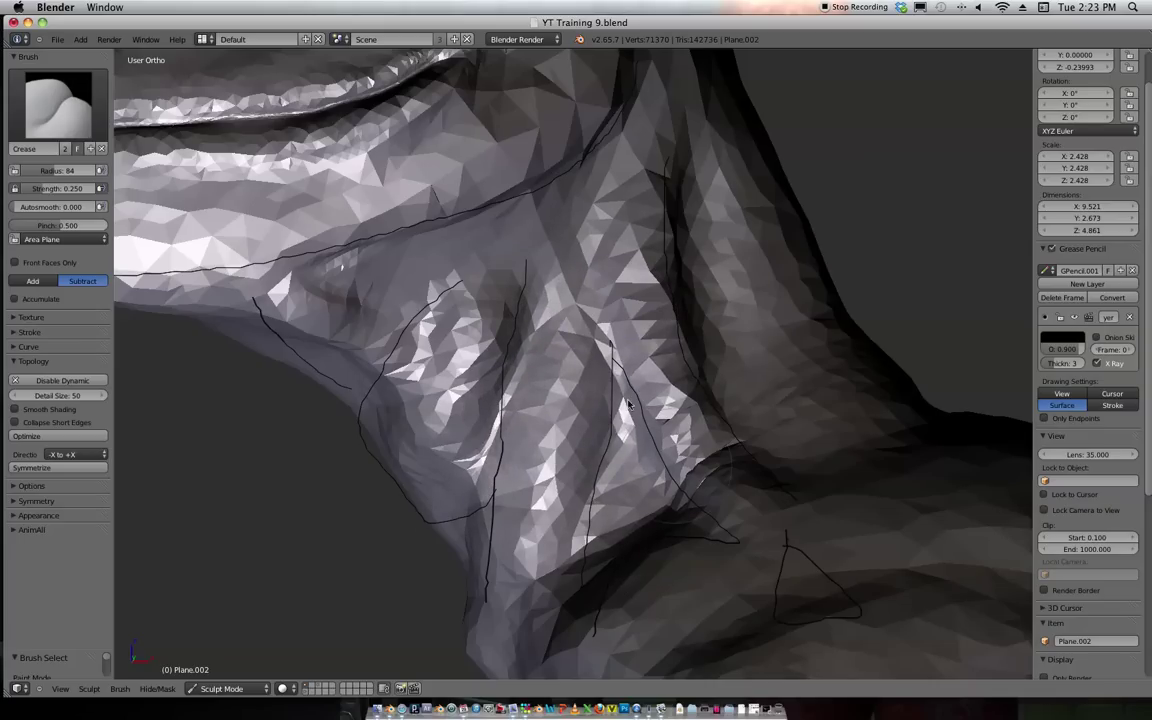
Crease the groove between the rear neck muscle strips, up toward the back of the jaw.
mouse_move(632, 454)
middle_mouse_down("ctrl")
mouse_move(661, 324)
mouse_move(645, 417)
mouse_move(589, 471)
middle_mouse_up("ctrl")
scroll(645, 417, "up", 2)
scroll(589, 471, "up", 2)
left_click_drag(589, 471, 596, 358)
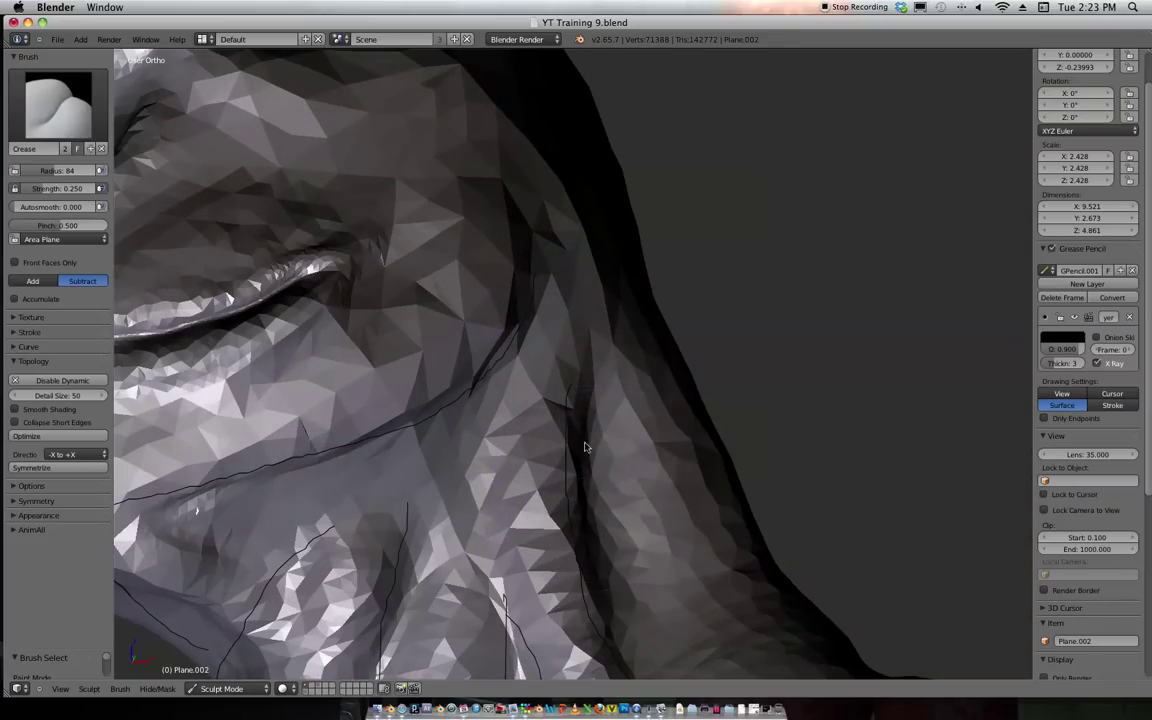
scroll(625, 402, "down", 4)
scroll(638, 363, "up", 3)
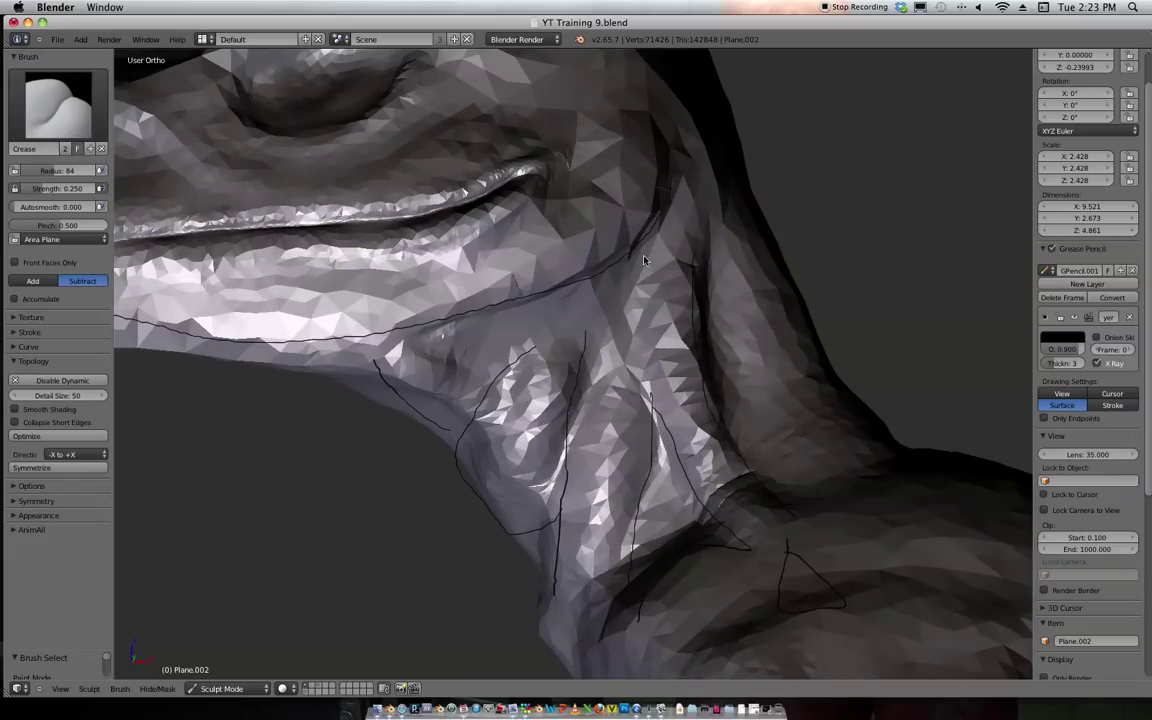
middle_click_drag(466, 334, 625, 404)
scroll(590, 353, "up", 3)
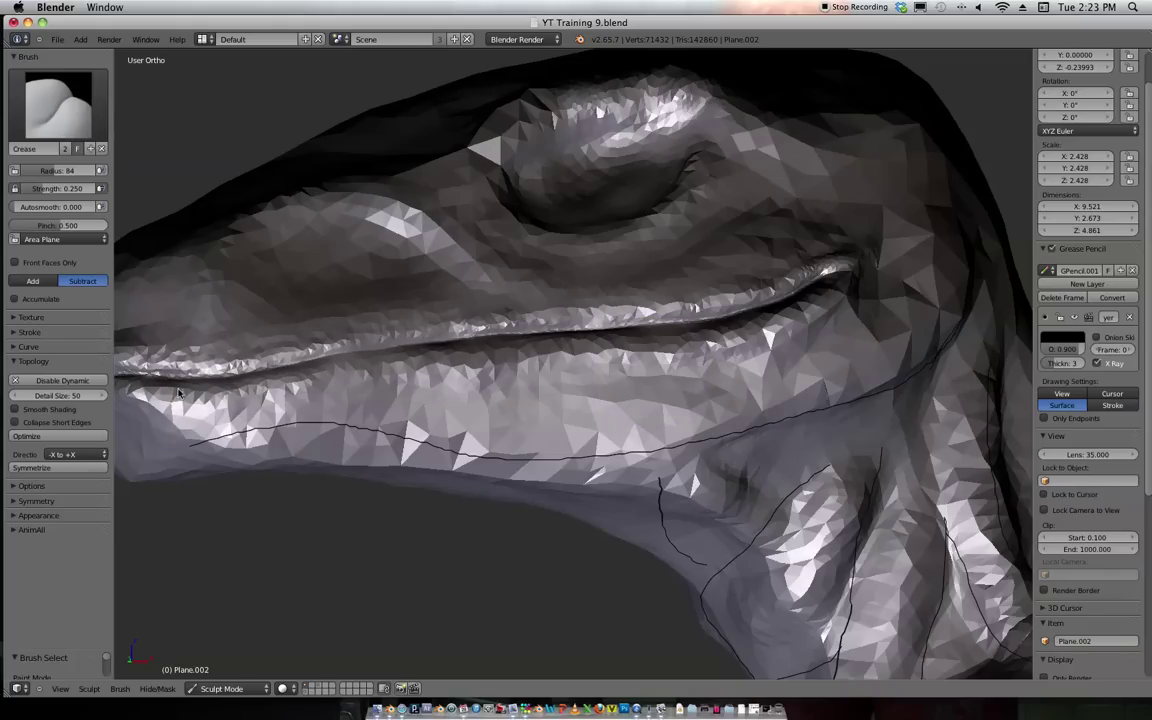
Add volume along the neck muscle strips behind the throat with repeated Inflate strokes.
scroll(792, 292, "down", 5)
middle_click_drag(792, 292, 594, 347)
scroll(755, 236, "down", 3)
scroll(720, 265, "up", 3)
scroll(594, 347, "up", 7)
key("i")
left_click_drag(560, 305, 612, 522)
left_click_drag(566, 319, 596, 480)
mouse_move(600, 400)
left_mouse_down()
mouse_move(617, 406)
mouse_move(599, 406)
mouse_move(580, 352)
left_mouse_up()
middle_click_drag(580, 352, 530, 288, "ctrl")
mouse_move(530, 288)
left_mouse_down()
mouse_move(504, 280)
mouse_move(525, 350)
left_mouse_up()
Inflate the lower end of the rear neck muscle where it meets the shoulder, raising the brush strength to 0.984.
middle_click_drag(668, 451, 598, 285, "shift")
mouse_move(598, 285)
middle_mouse_down()
mouse_move(663, 409)
mouse_move(817, 275)
mouse_move(738, 348)
middle_mouse_up()
scroll(738, 349, "up", 6)
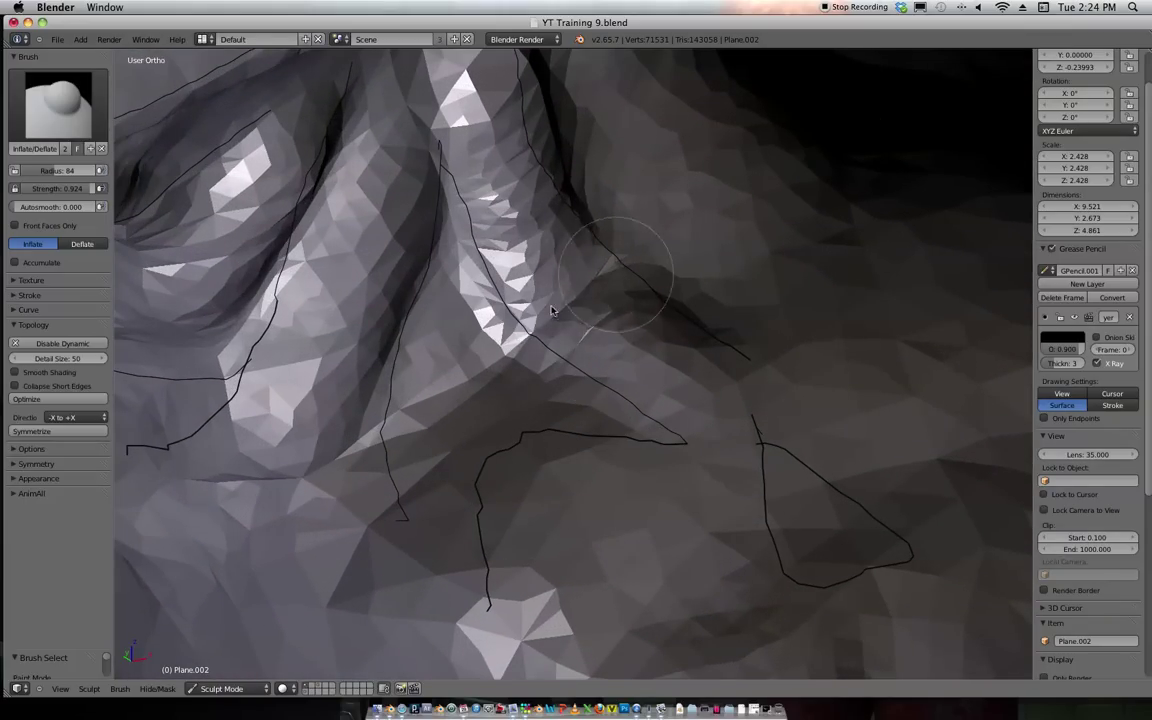
mouse_move(543, 313)
left_mouse_down()
mouse_move(510, 295)
mouse_move(547, 334)
left_mouse_up()
left_click_drag(622, 272, 620, 286)
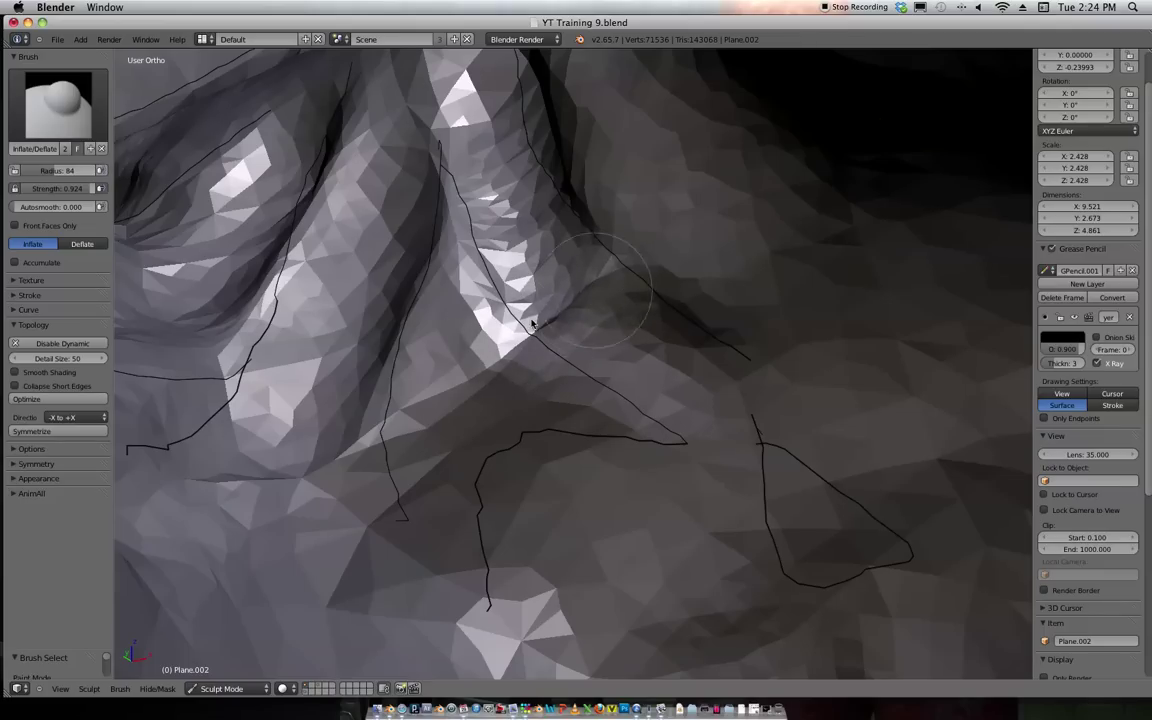
key("shift+f")
left_click(612, 337)
left_click_drag(589, 313, 635, 291)
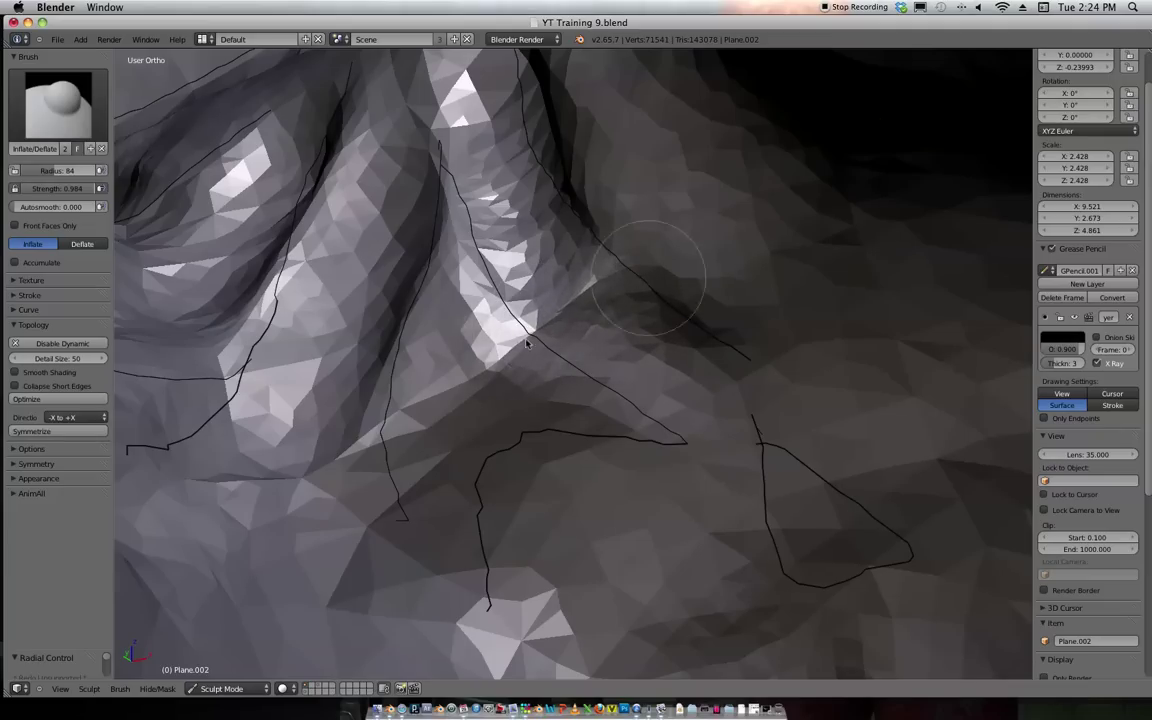
Inflate the sharp fold at the foot of the neck muscle with close-up strokes.
scroll(670, 271, "up", 6)
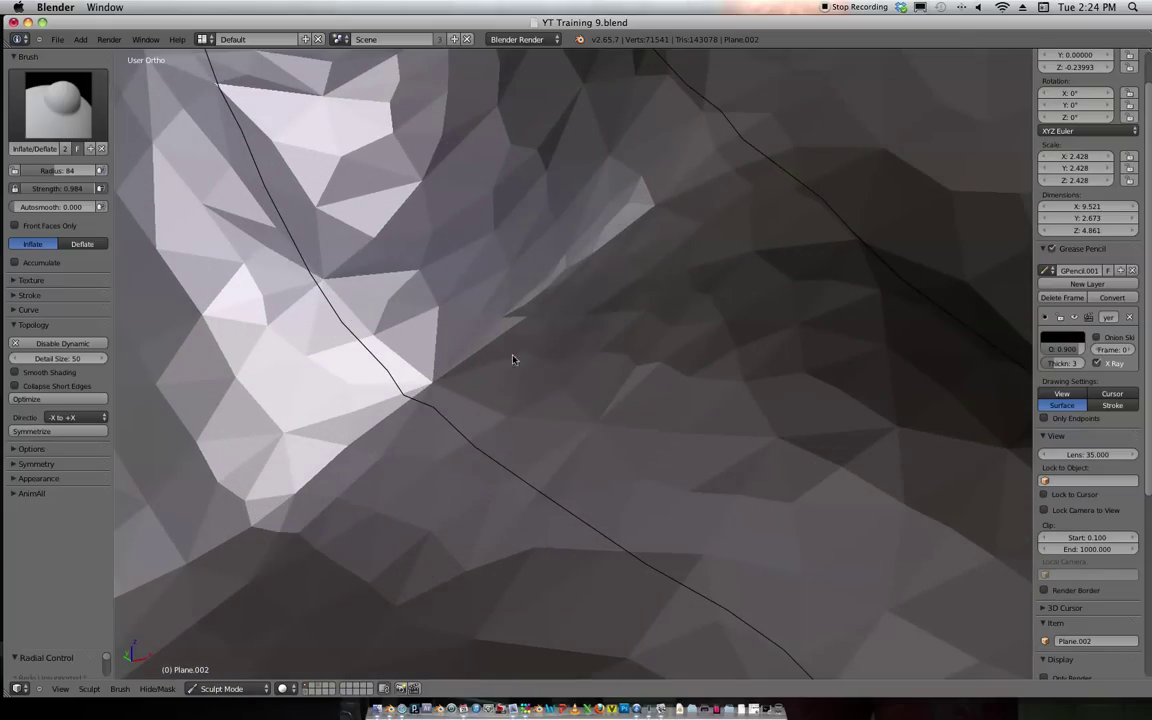
mouse_move(582, 293)
left_mouse_down()
mouse_move(590, 275)
mouse_move(570, 242)
left_mouse_up()
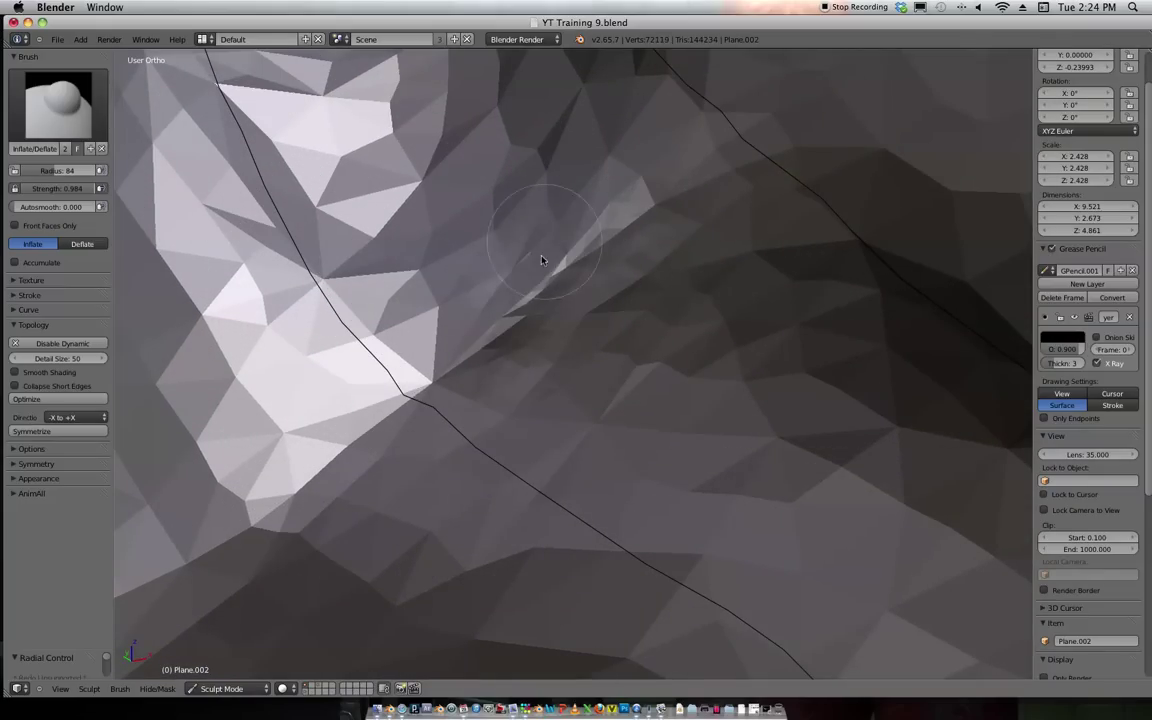
mouse_move(456, 370)
left_mouse_down()
mouse_move(631, 216)
mouse_move(590, 206)
mouse_move(658, 185)
mouse_move(659, 230)
left_mouse_up()
mouse_move(566, 288)
left_mouse_down()
mouse_move(679, 208)
mouse_move(602, 264)
left_mouse_up()
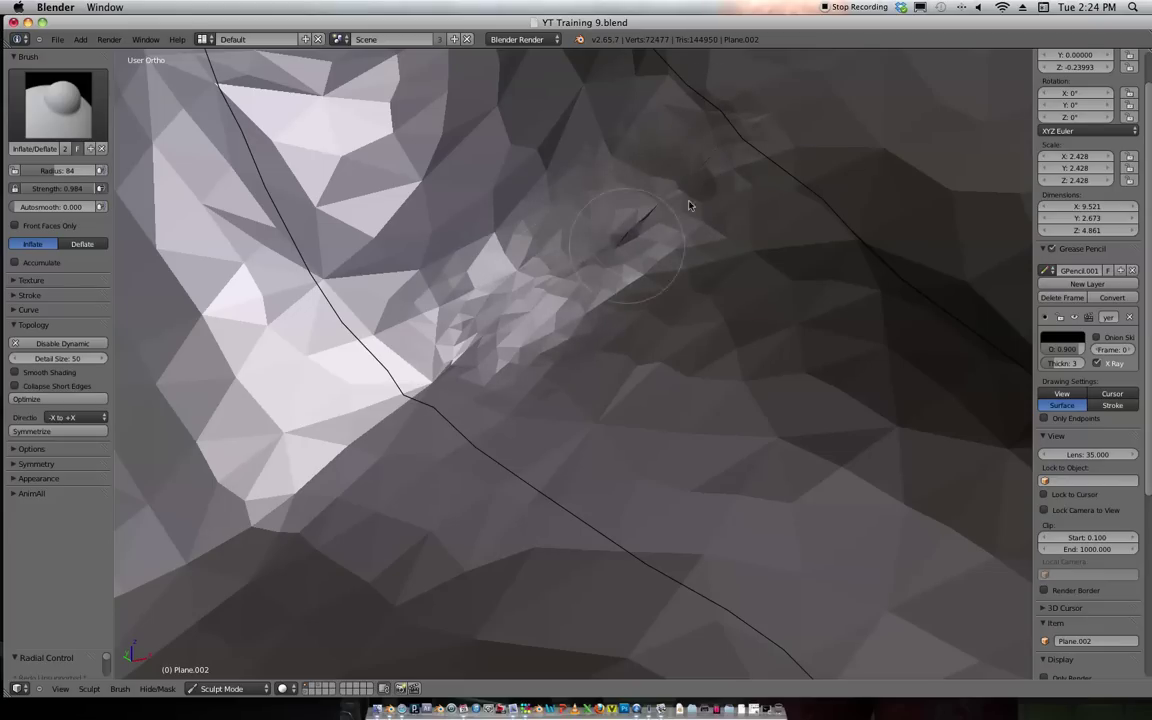
scroll(812, 165, "down", 12)
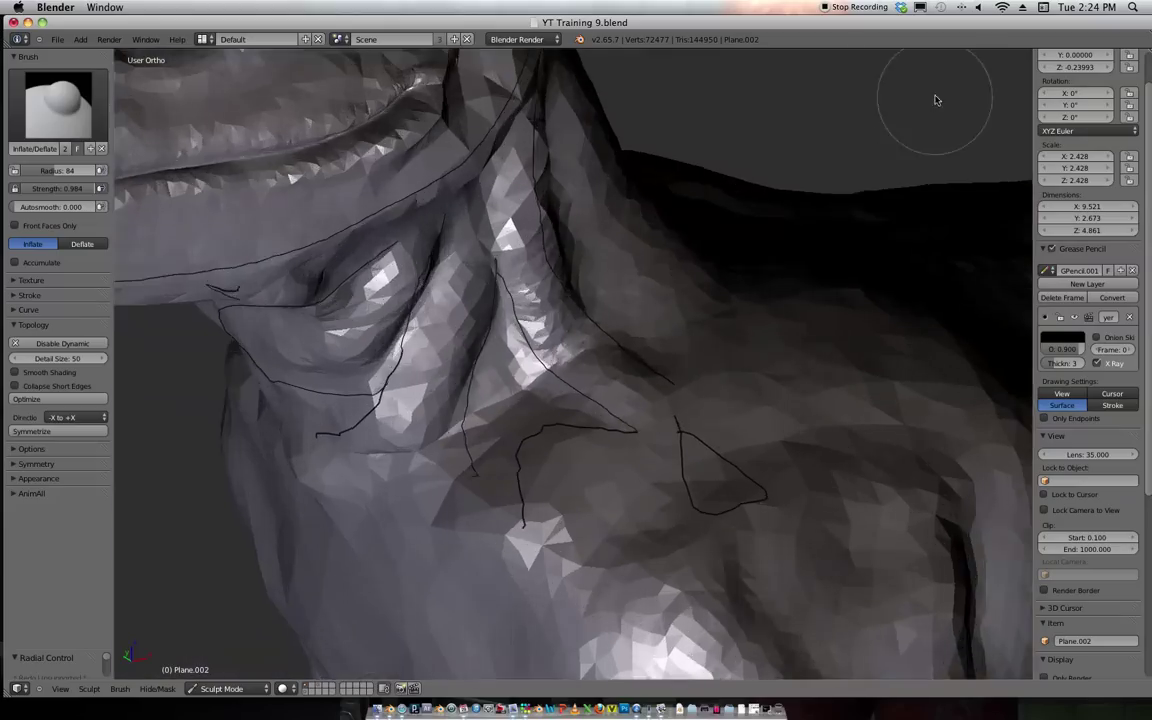
Examine the neck base, chest and shoulder from several angles against the Grease Pencil guides.
scroll(746, 245, "down", 3)
scroll(761, 244, "up", 3)
middle_click_drag(748, 312, 715, 329)
scroll(715, 329, "down", 3)
scroll(764, 267, "up", 3)
mouse_move(523, 346)
left_mouse_down()
mouse_move(480, 305)
mouse_move(565, 346)
left_mouse_up()
middle_click_drag(618, 317, 730, 280)
middle_click_drag(477, 360, 570, 326)
scroll(480, 375, "up", 3)
scroll(728, 244, "down", 4)
scroll(728, 244, "up", 2)
middle_click_drag(728, 244, 613, 240, "shift")
scroll(777, 283, "down", 1)
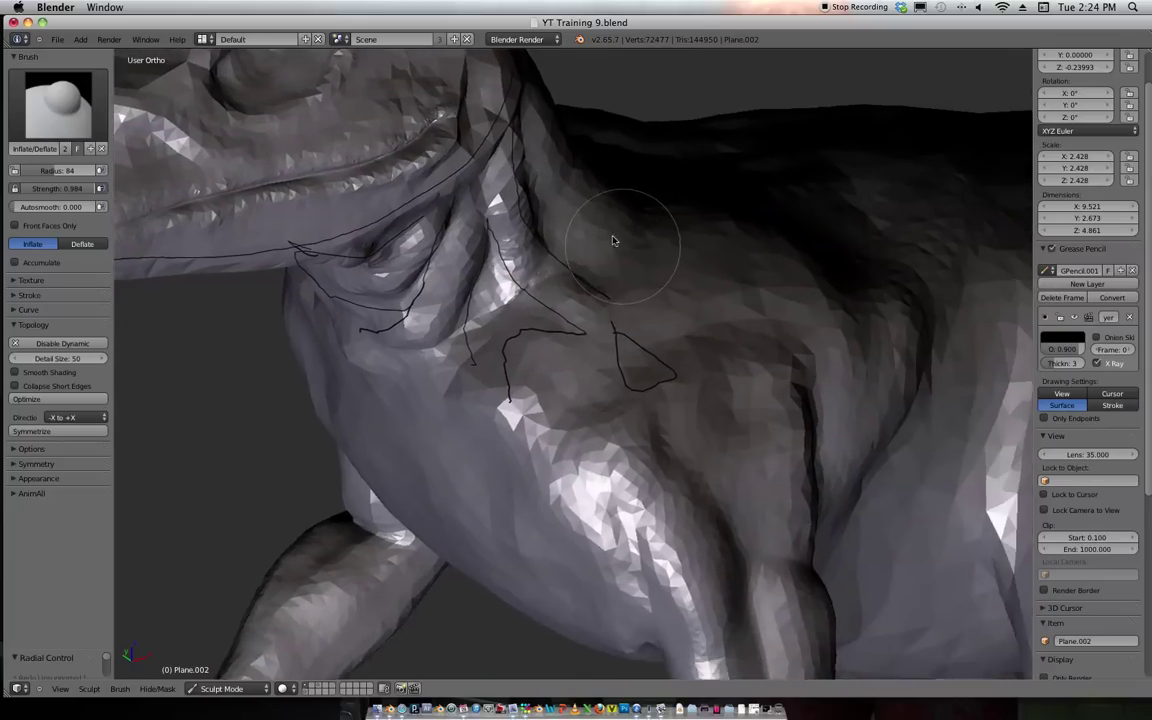
Smooth the top of the chest muscle near the guide and inflate the upper ridge of the shoulder.
scroll(614, 240, "up", 3)
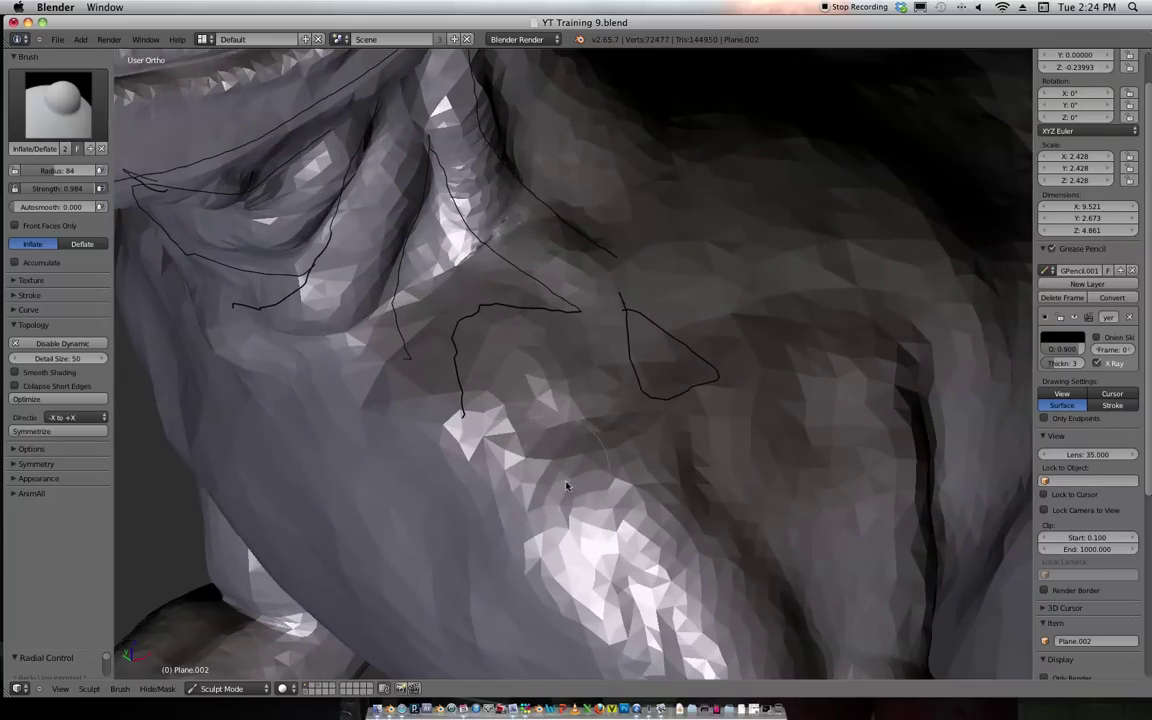
mouse_move(515, 445)
left_mouse_down("shift")
mouse_move(566, 347)
mouse_move(568, 438)
mouse_move(586, 419)
mouse_move(547, 328)
mouse_move(527, 402)
left_mouse_up("shift")
scroll(532, 390, "down", 6)
middle_click_drag(797, 275, 692, 336)
scroll(692, 336, "up", 3)
middle_click_drag(561, 316, 650, 375, "shift")
mouse_move(650, 375)
left_mouse_down()
mouse_move(620, 352)
mouse_move(661, 393)
mouse_move(548, 368)
mouse_move(680, 375)
left_mouse_up()
mouse_move(854, 390)
left_mouse_down()
mouse_move(740, 345)
mouse_move(575, 350)
mouse_move(711, 407)
left_mouse_up()
Inflate the surfaces along the groove above and behind the shoulder to define the shoulder blade muscles.
middle_click_drag(684, 336, 628, 424, "shift")
scroll(628, 424, "up", 2)
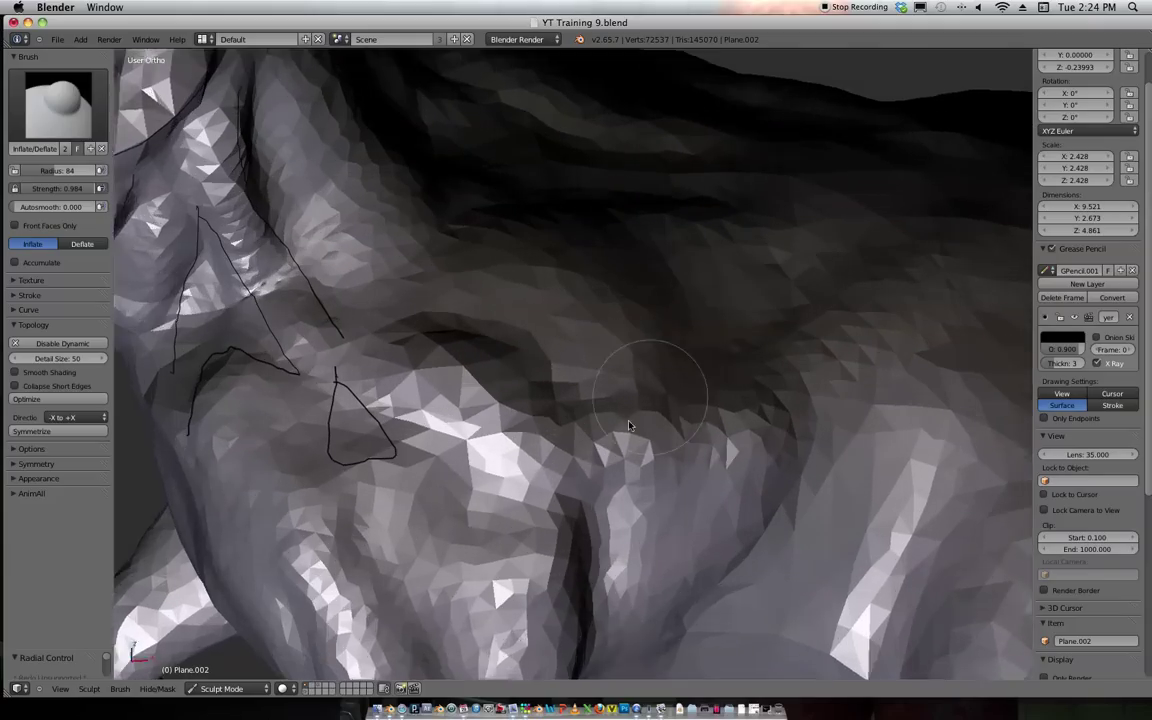
scroll(672, 420, "up", 3)
mouse_move(665, 439)
left_mouse_down()
mouse_move(740, 437)
mouse_move(525, 369)
left_mouse_up()
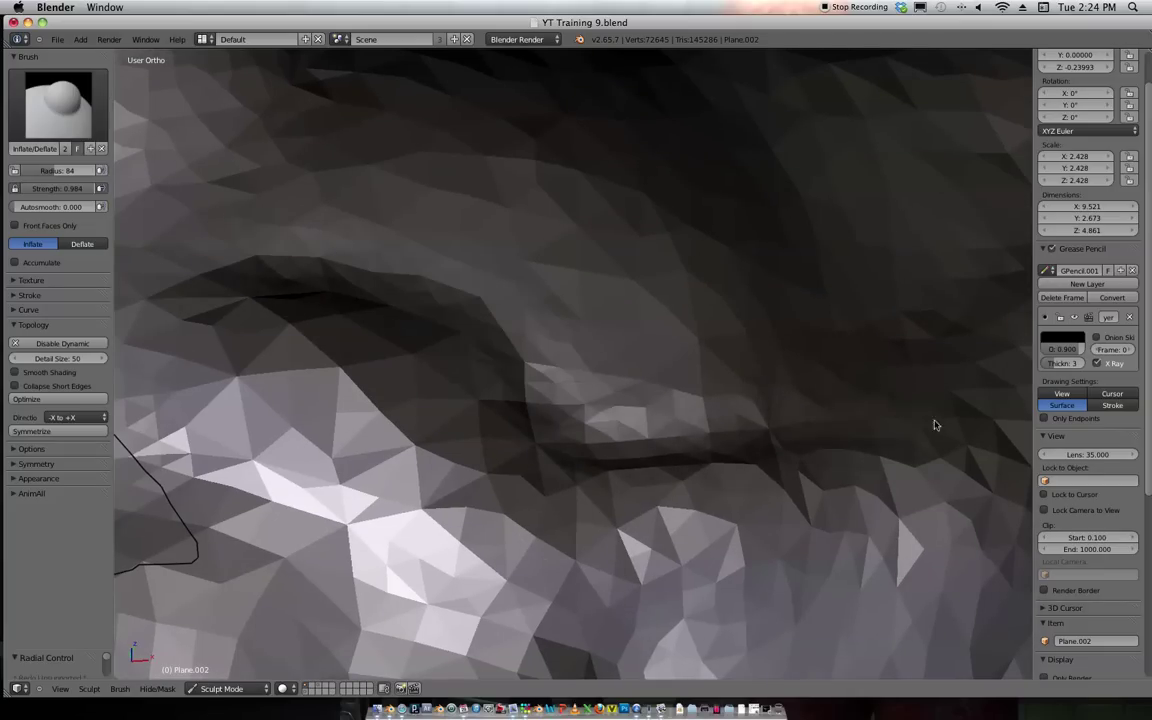
scroll(935, 432, "down", 8)
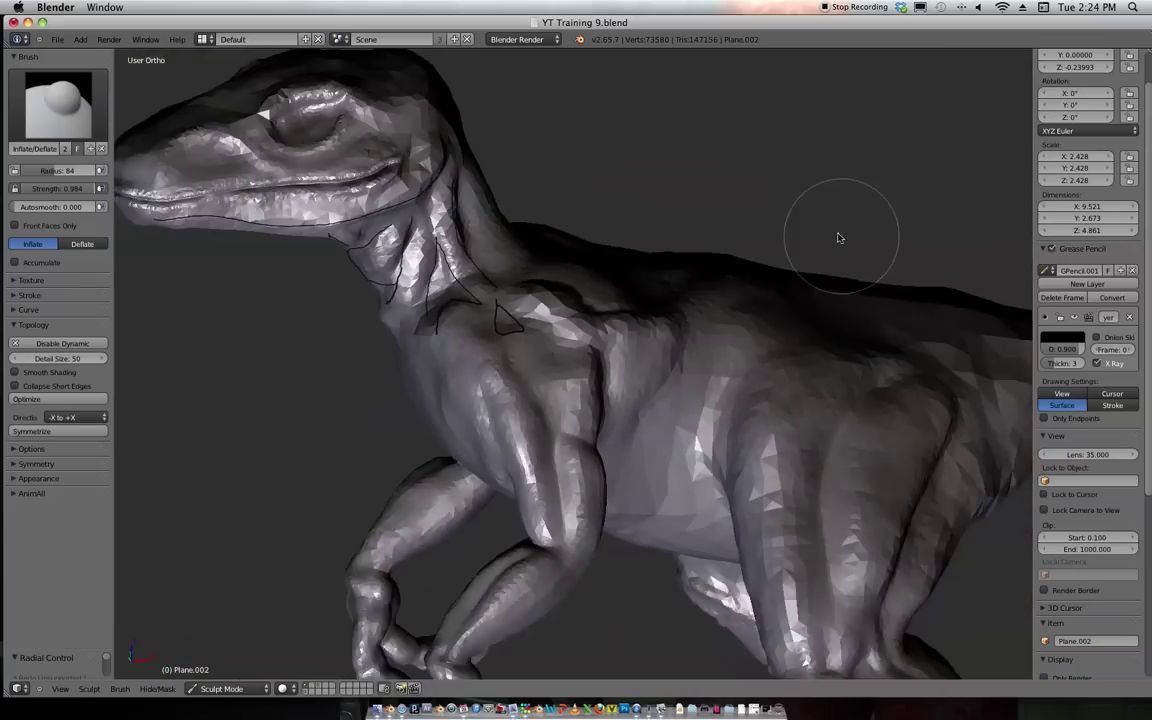
middle_click_drag(718, 311, 767, 383, "shift")
scroll(767, 383, "up", 2)
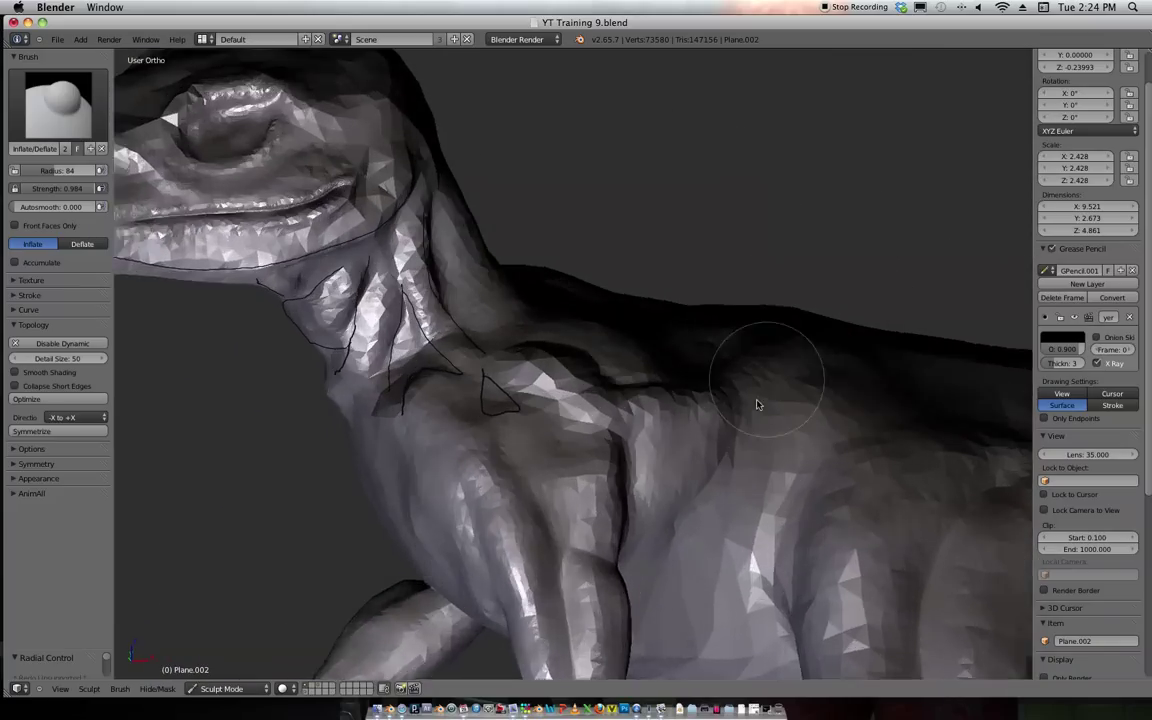
scroll(700, 430, "up", 4)
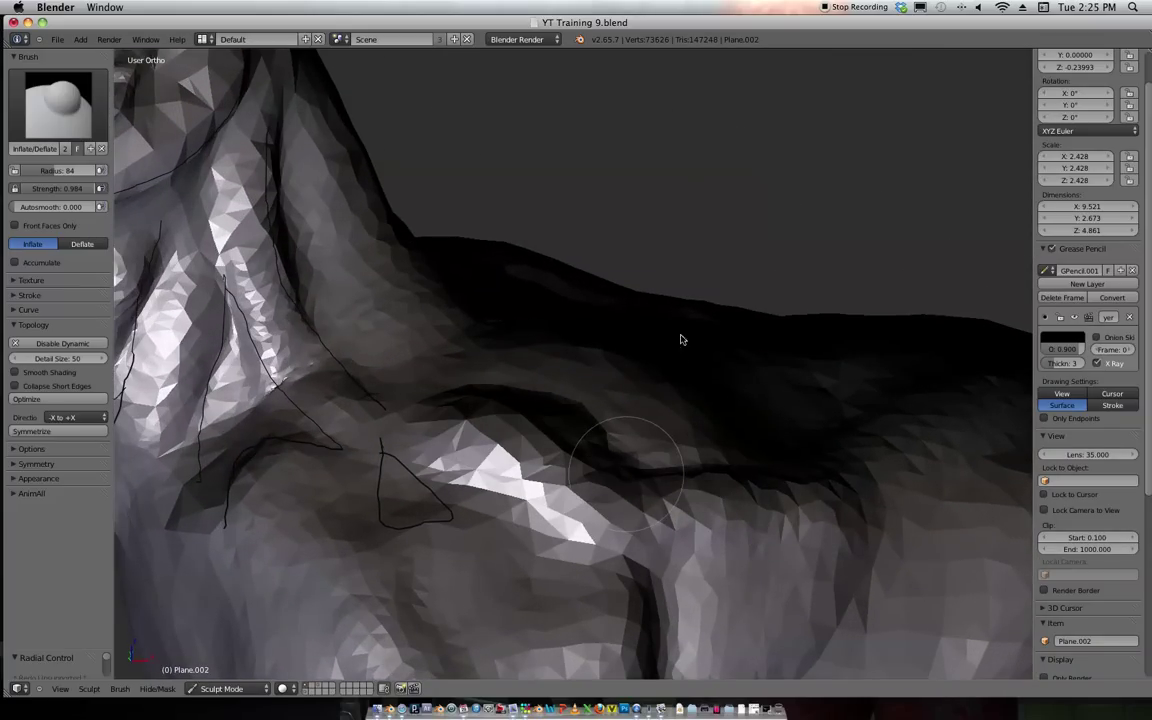
Save over the current file, and save a new incremental copy as YT Training 10.blend.
scroll(699, 294, "down", 3)
key("ctrl+s")
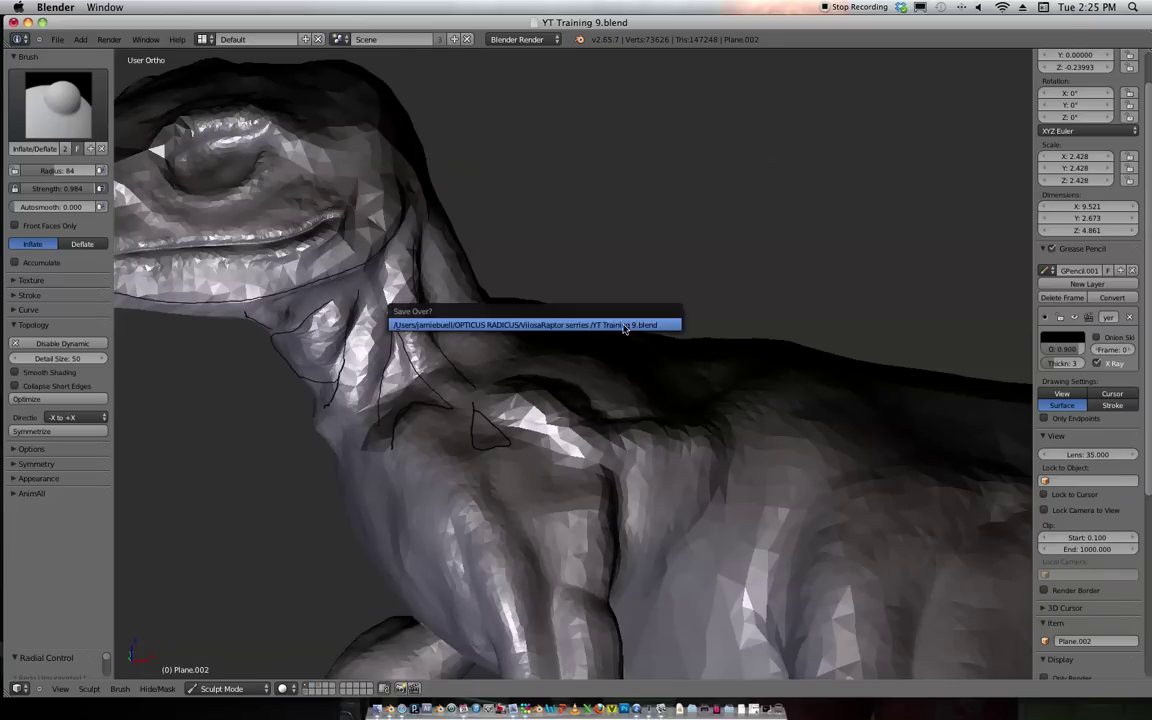
left_click(620, 325)
key("ctrl+shift+s")
key("KP_Add")
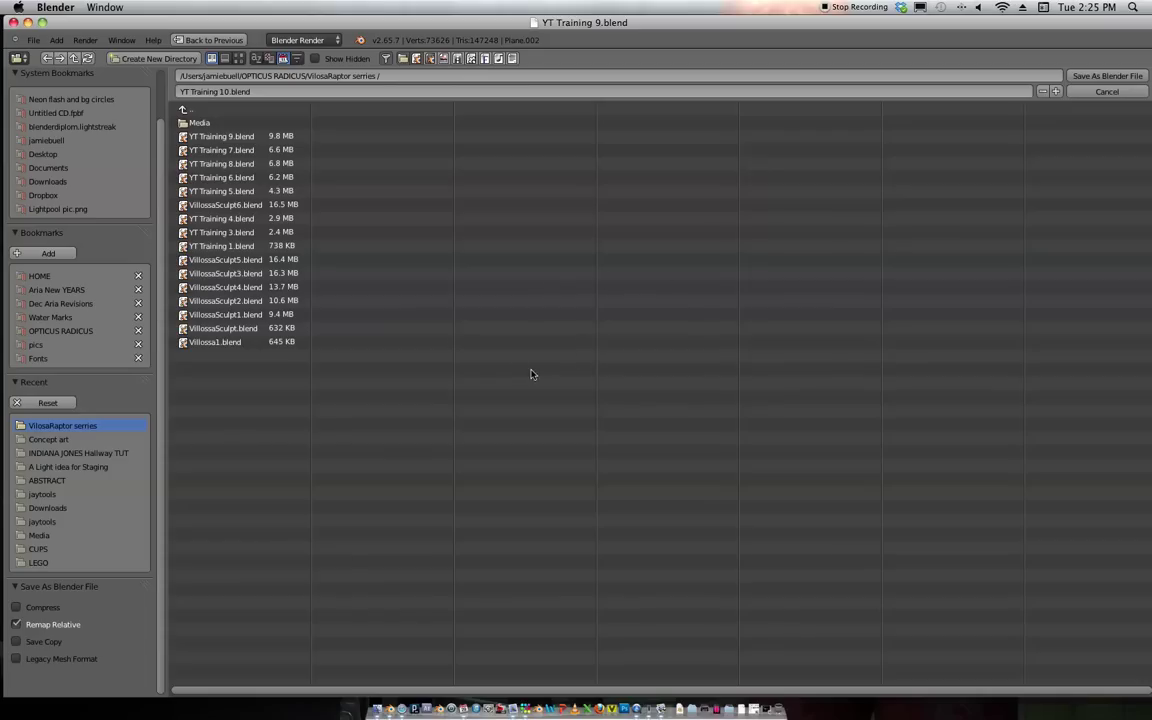
key("Return")
Build up the chest and shoulder muscles above the front arm with Inflate strokes.
scroll(520, 315, "up", 6)
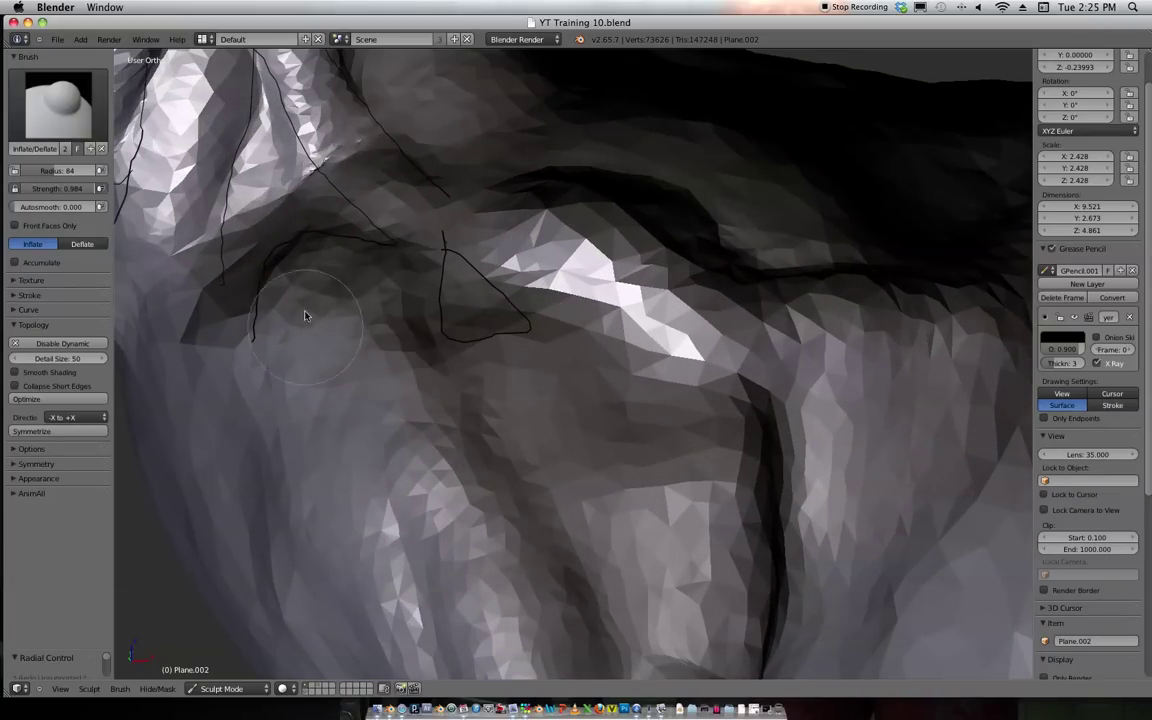
left_click_drag(360, 417, 344, 410)
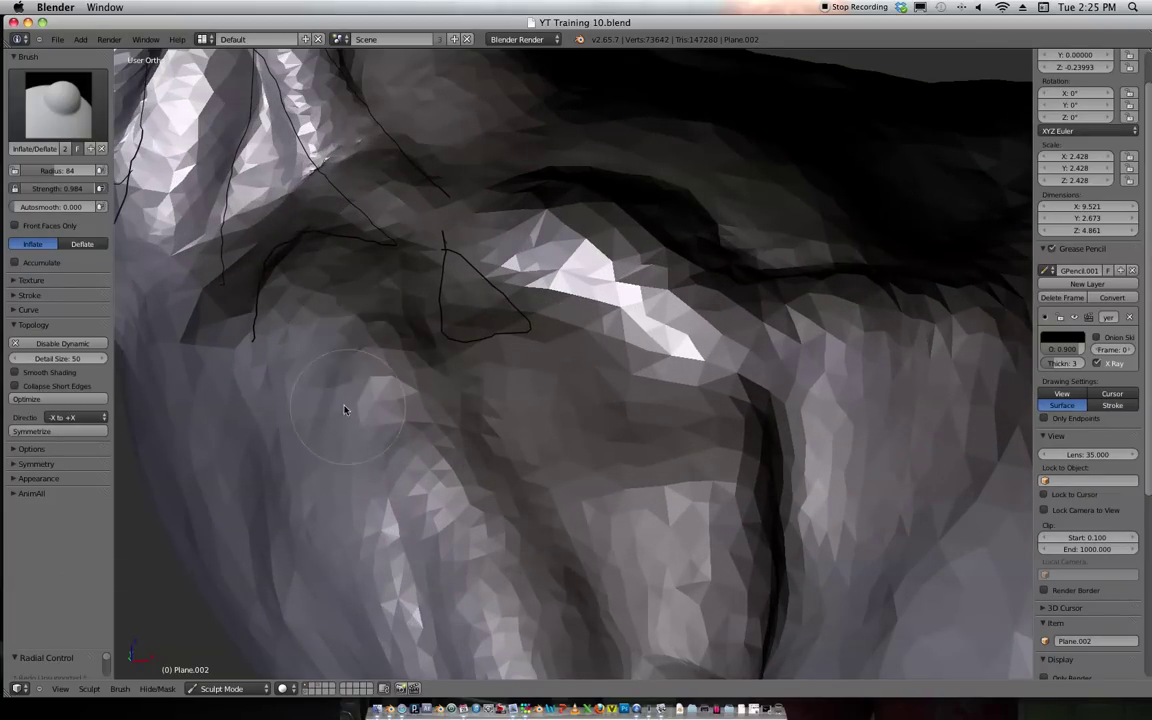
mouse_move(495, 343)
left_mouse_down()
mouse_move(560, 352)
mouse_move(419, 427)
mouse_move(560, 404)
mouse_move(591, 446)
left_mouse_up()
middle_click_drag(483, 414, 691, 321)
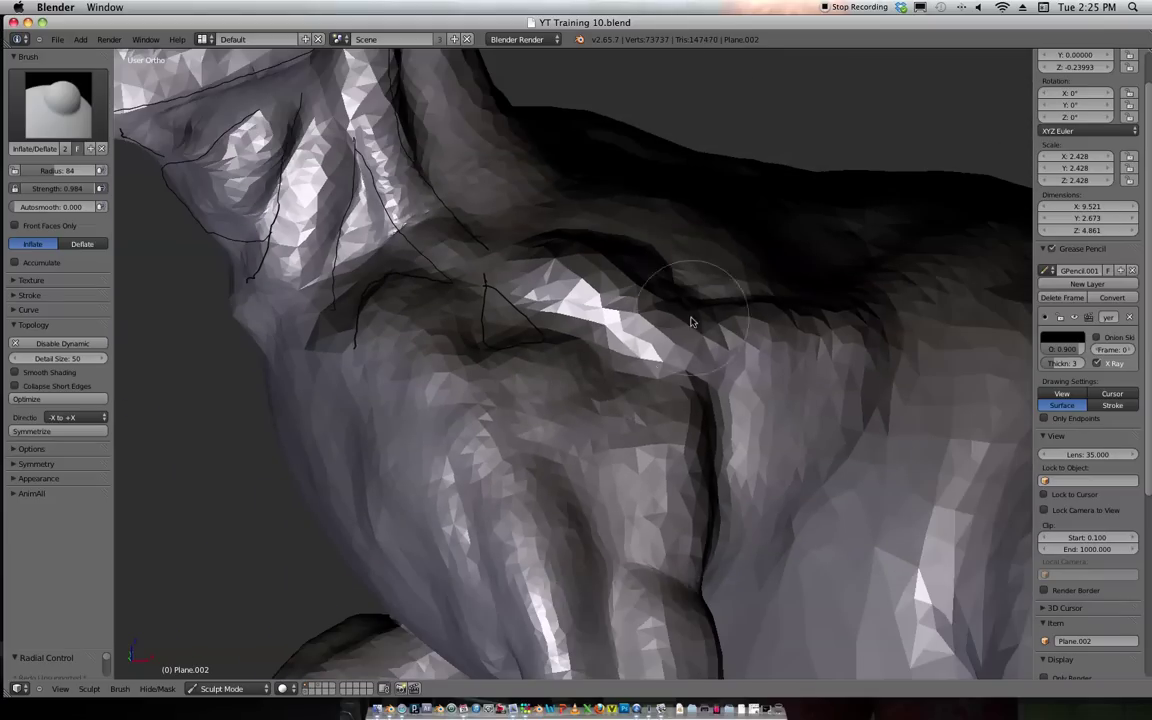
mouse_move(714, 373)
left_mouse_down()
mouse_move(597, 406)
mouse_move(549, 436)
left_mouse_up()
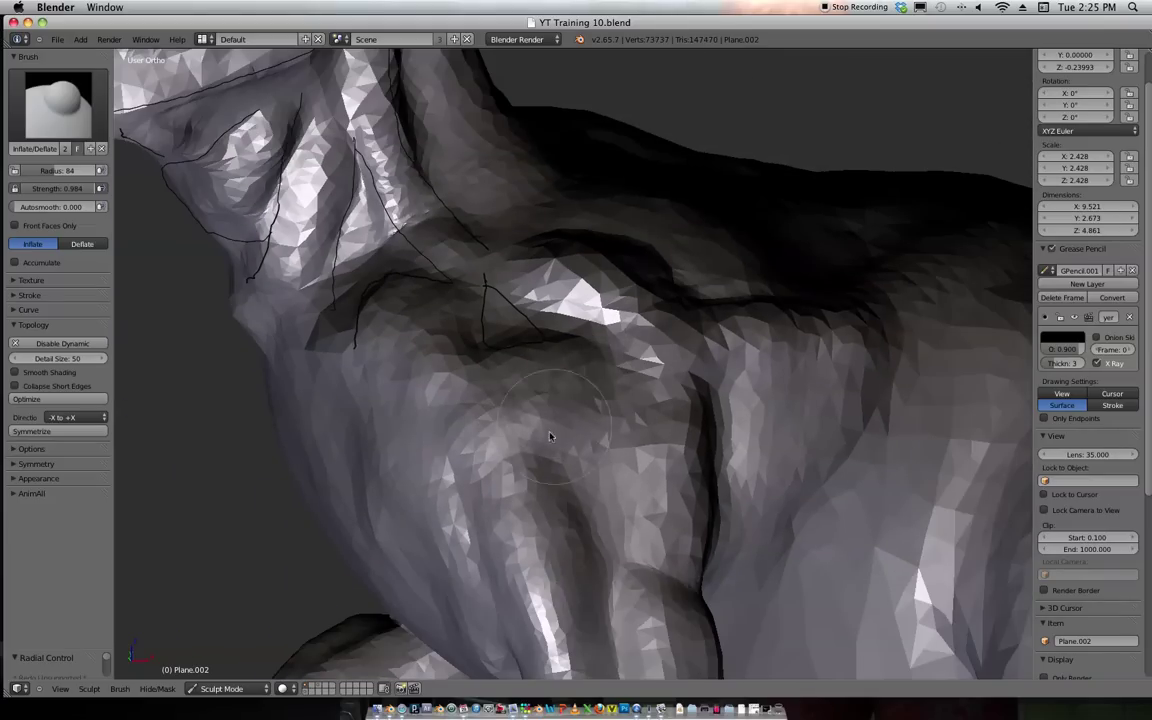
Shape the shoulder hollow and ridge around the triangular Grease Pencil guide with Inflate.
scroll(700, 320, "down", 6)
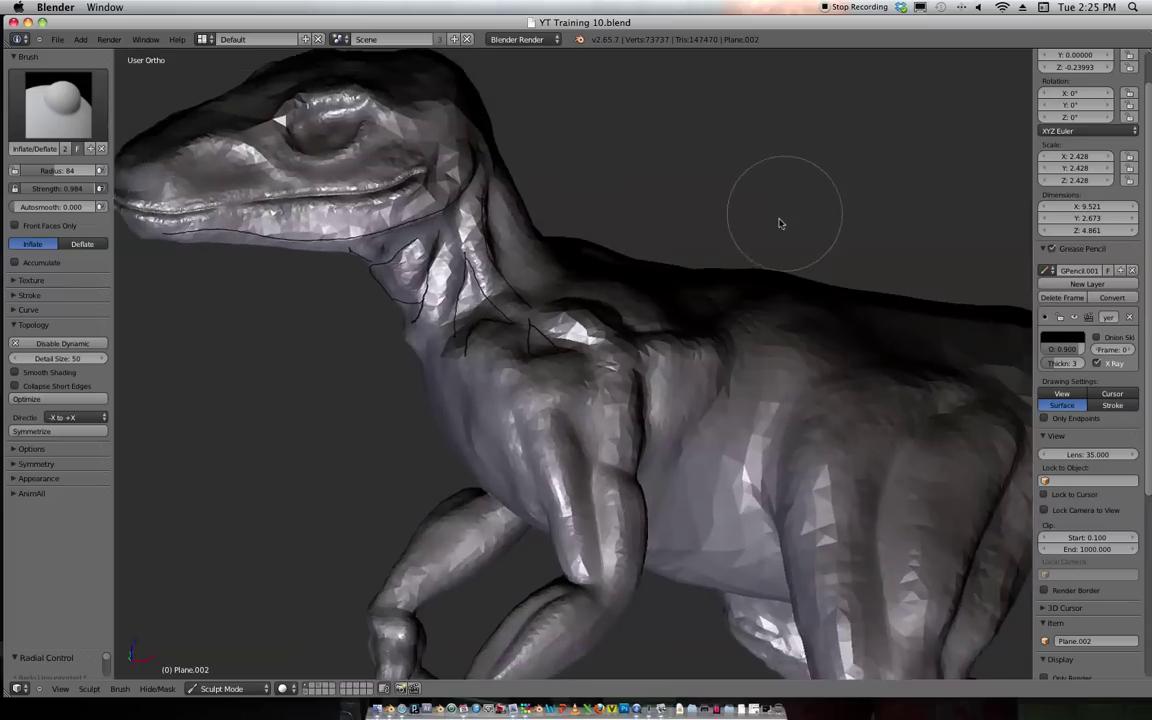
scroll(619, 305, "up", 8)
middle_click_drag(585, 269, 622, 341, "shift")
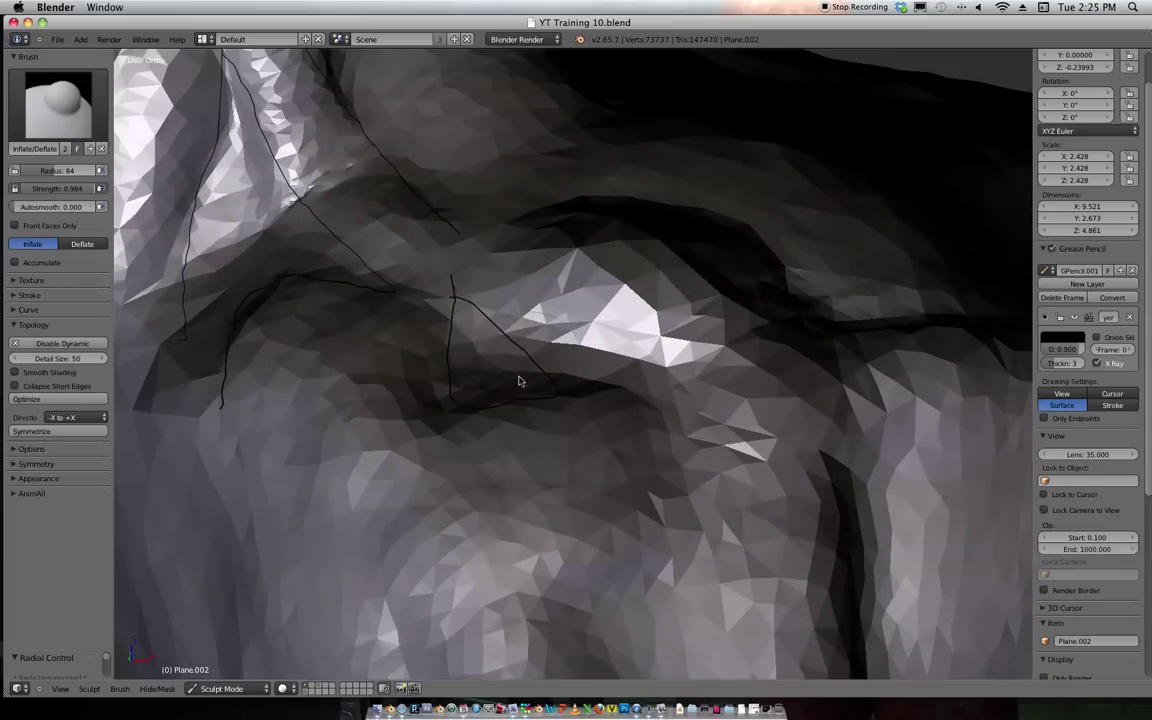
middle_click_drag(465, 328, 483, 314)
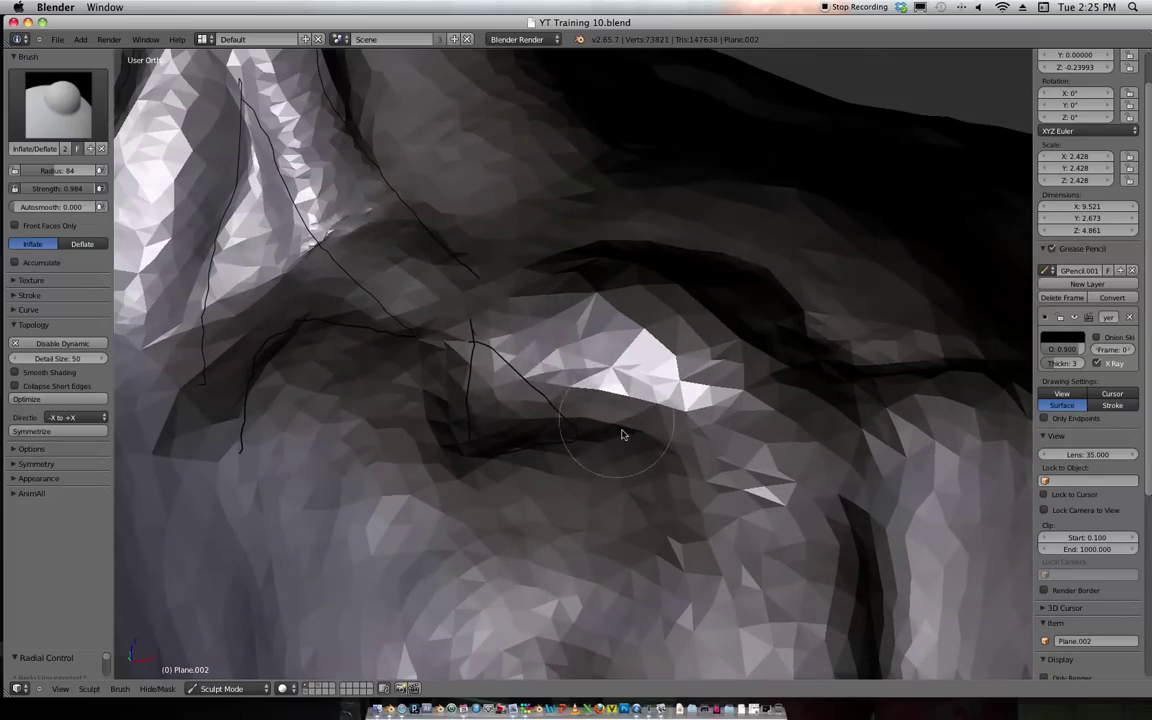
scroll(774, 180, "down", 6)
scroll(614, 378, "up", 7)
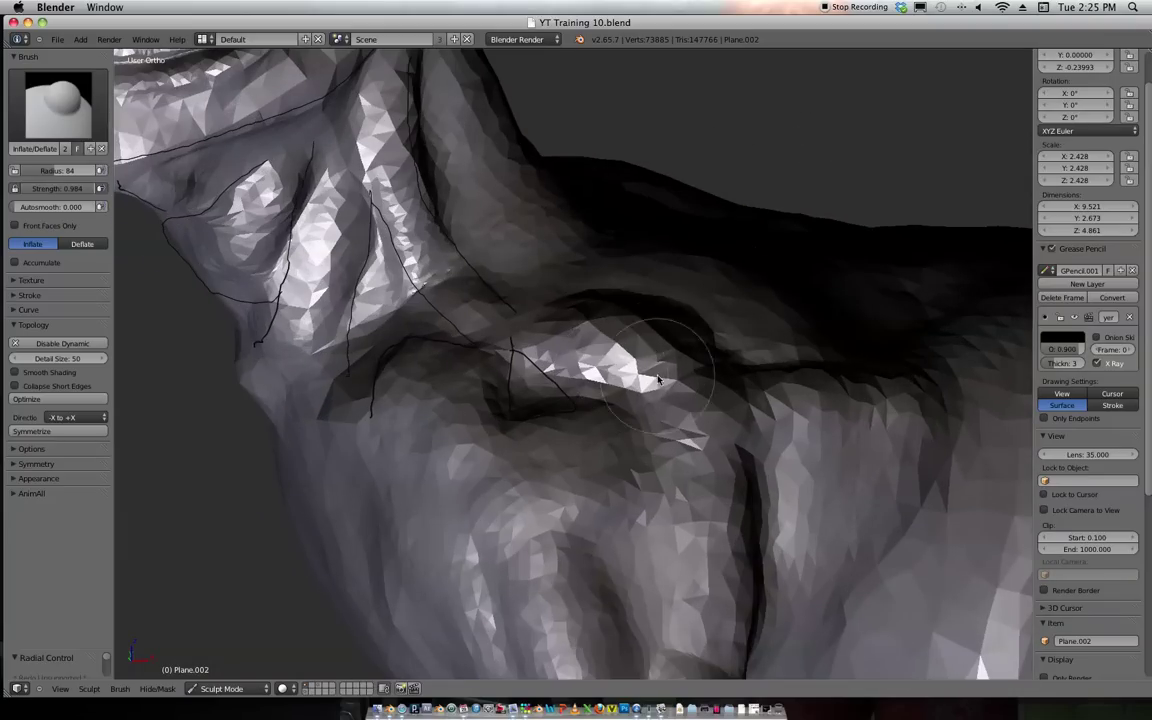
scroll(599, 257, "down", 6)
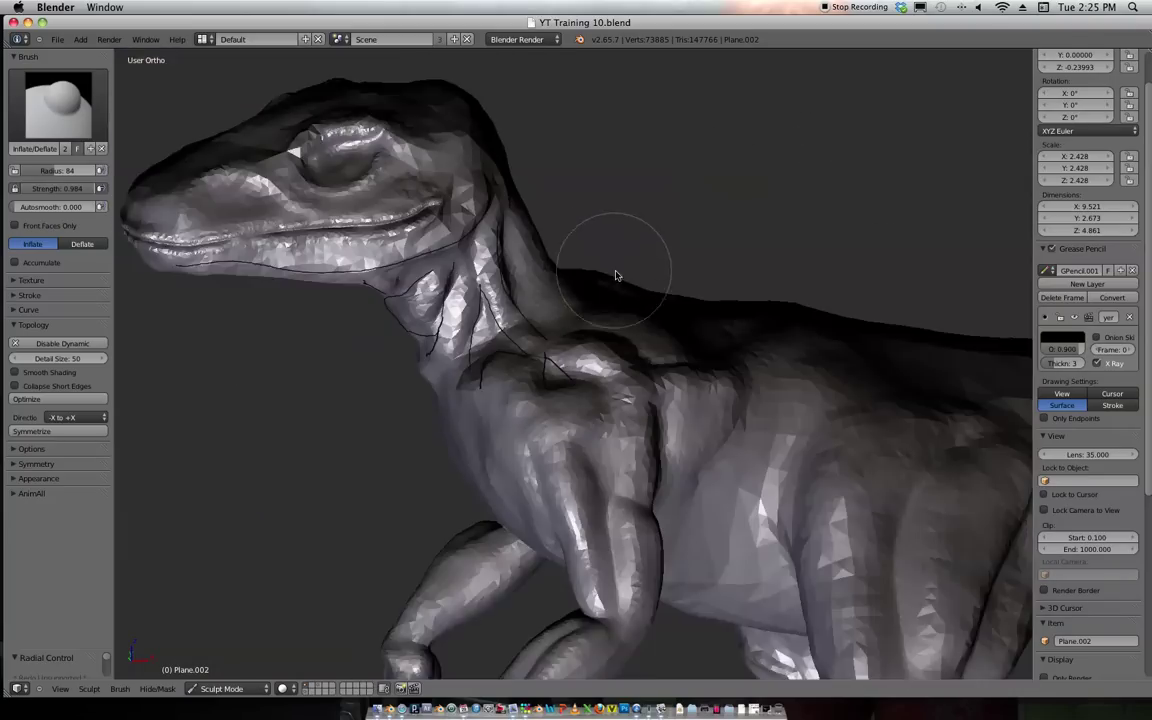
Inflate the upper arm muscle from above the elbow up into the shoulder.
scroll(578, 261, "up", 5)
middle_click_drag(603, 345, 597, 200, "shift")
mouse_move(617, 278)
middle_mouse_down("shift")
mouse_move(558, 314)
mouse_move(555, 409)
mouse_move(522, 460)
middle_mouse_up("shift")
scroll(558, 316, "up", 3)
mouse_move(519, 467)
left_mouse_down()
mouse_move(517, 489)
mouse_move(543, 380)
mouse_move(576, 387)
left_mouse_up()
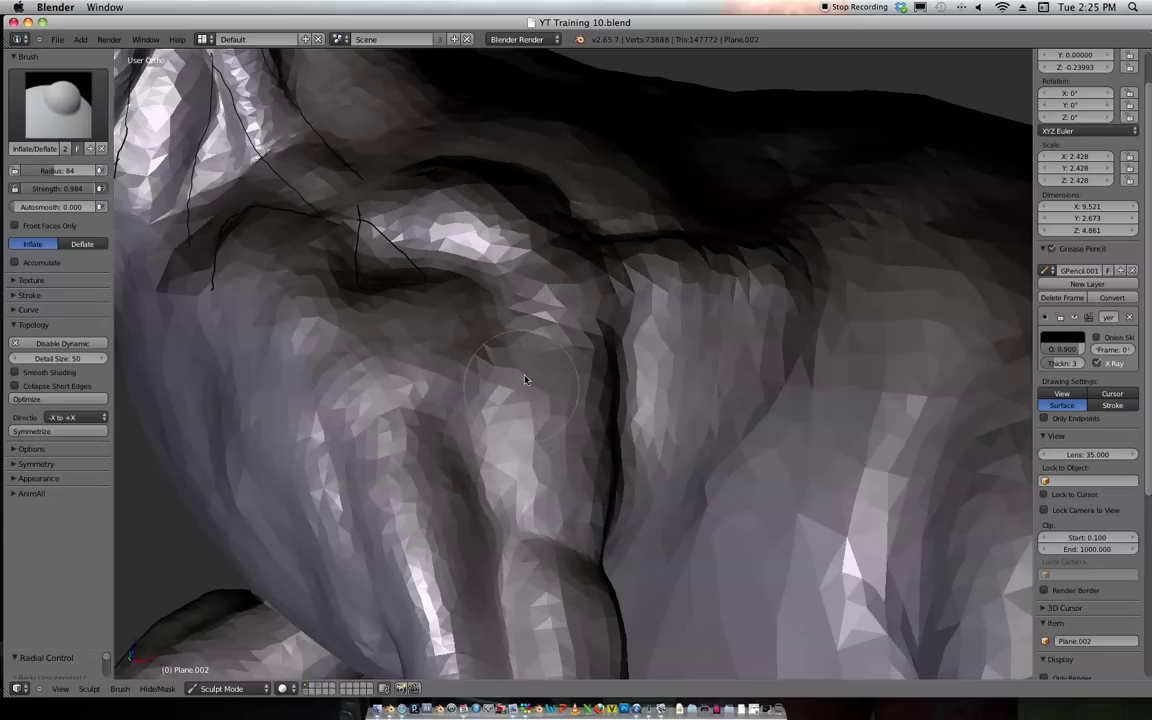
scroll(543, 343, "up", 8)
middle_click_drag(535, 357, 725, 357, "shift")
scroll(725, 249, "down", 7)
left_click_drag(533, 384, 551, 292)
left_click_drag(509, 439, 531, 301)
Sharpen the groove between the shoulder and upper arm muscles with the Crease brush.
key("shift+c")
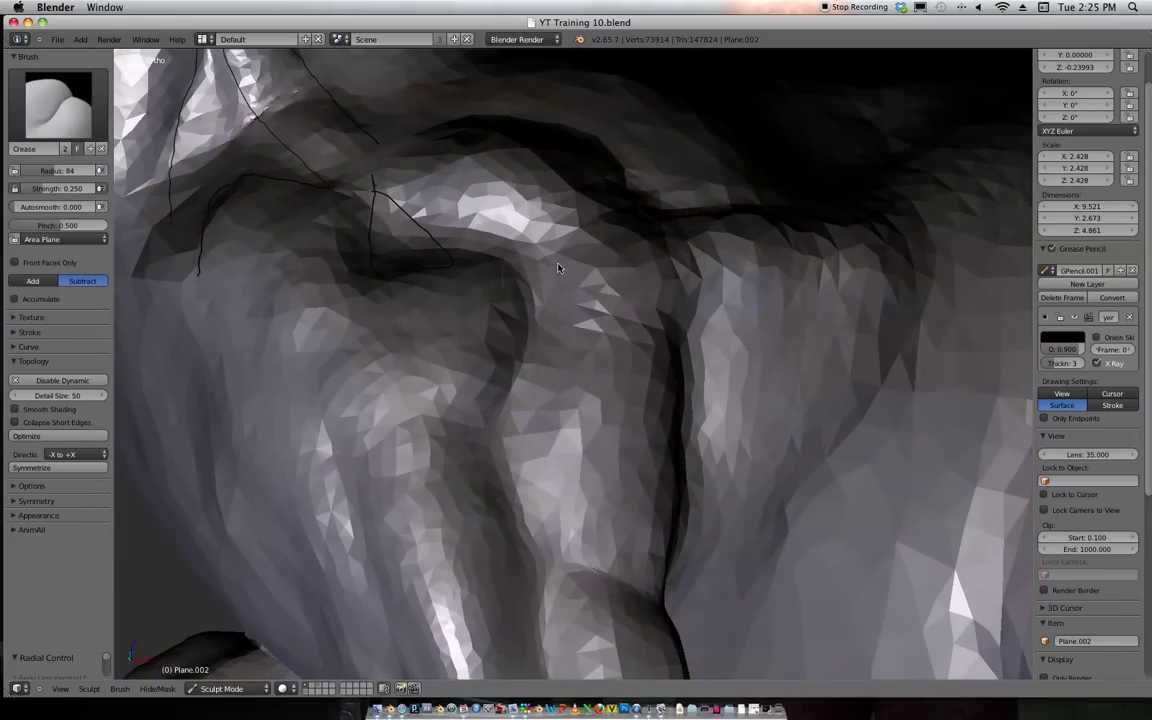
scroll(640, 257, "down", 6)
scroll(600, 300, "up", 3)
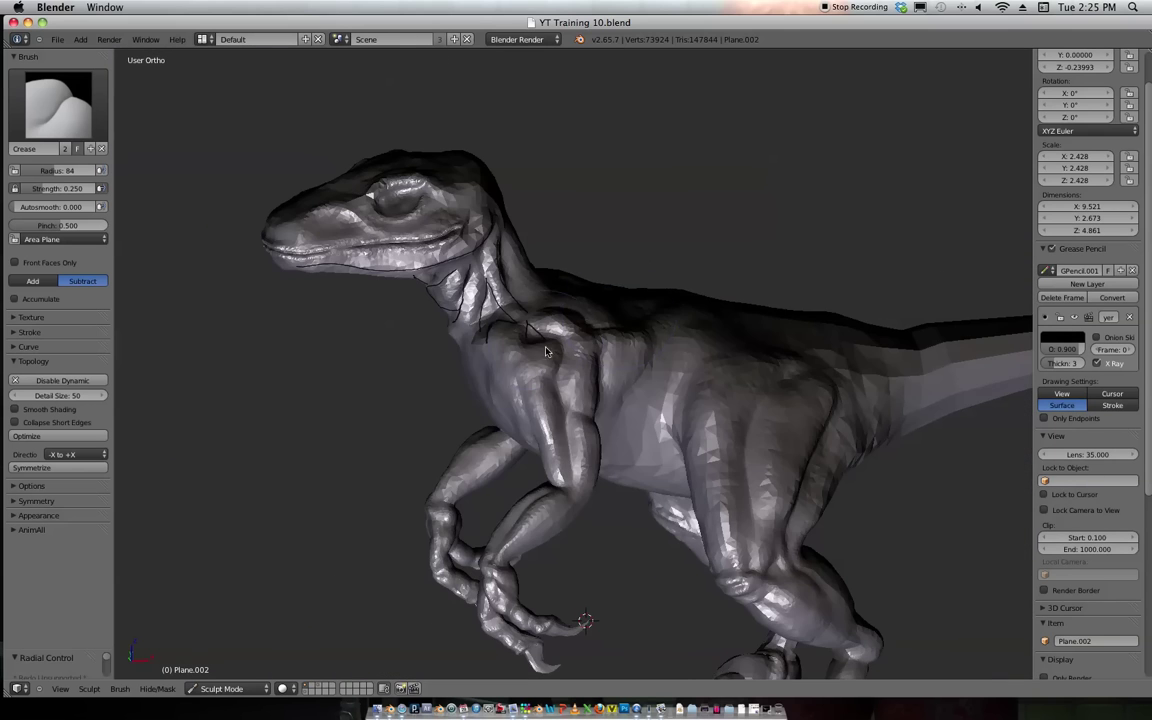
Inflate the inner elbow of the front arm where the upper arm meets the forearm.
middle_click_drag(575, 388, 575, 437)
scroll(561, 291, "up", 8)
scroll(575, 437, "up", 2)
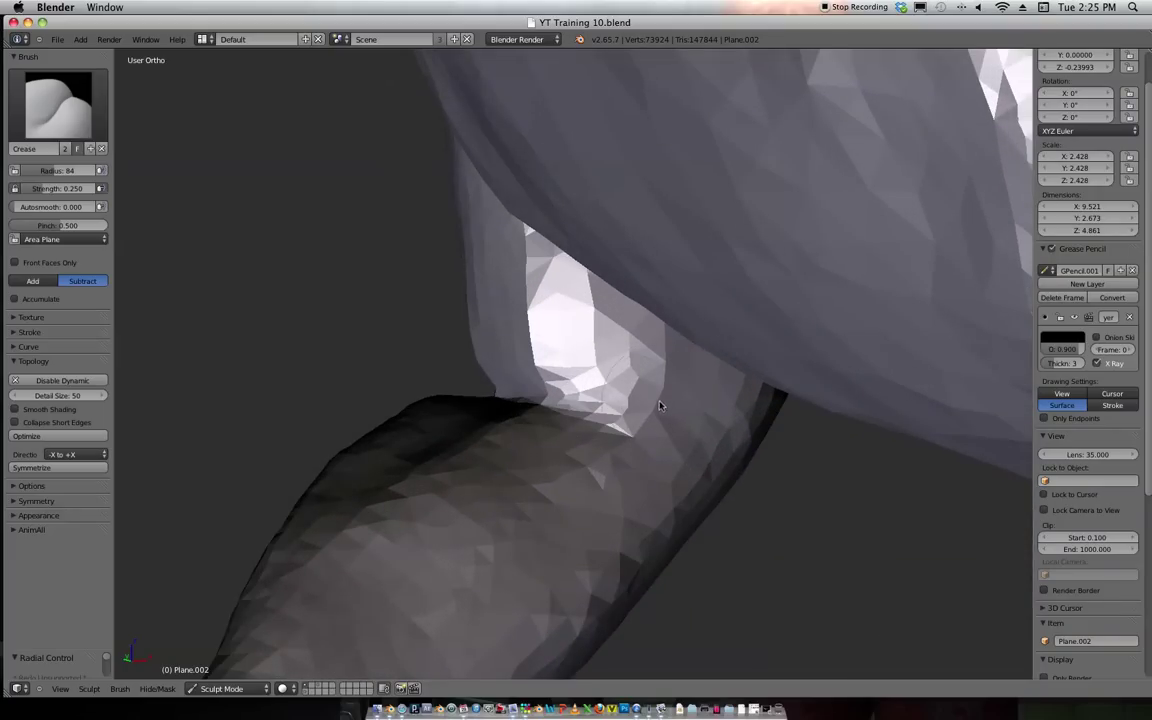
scroll(617, 428, "up", 2)
key("i")
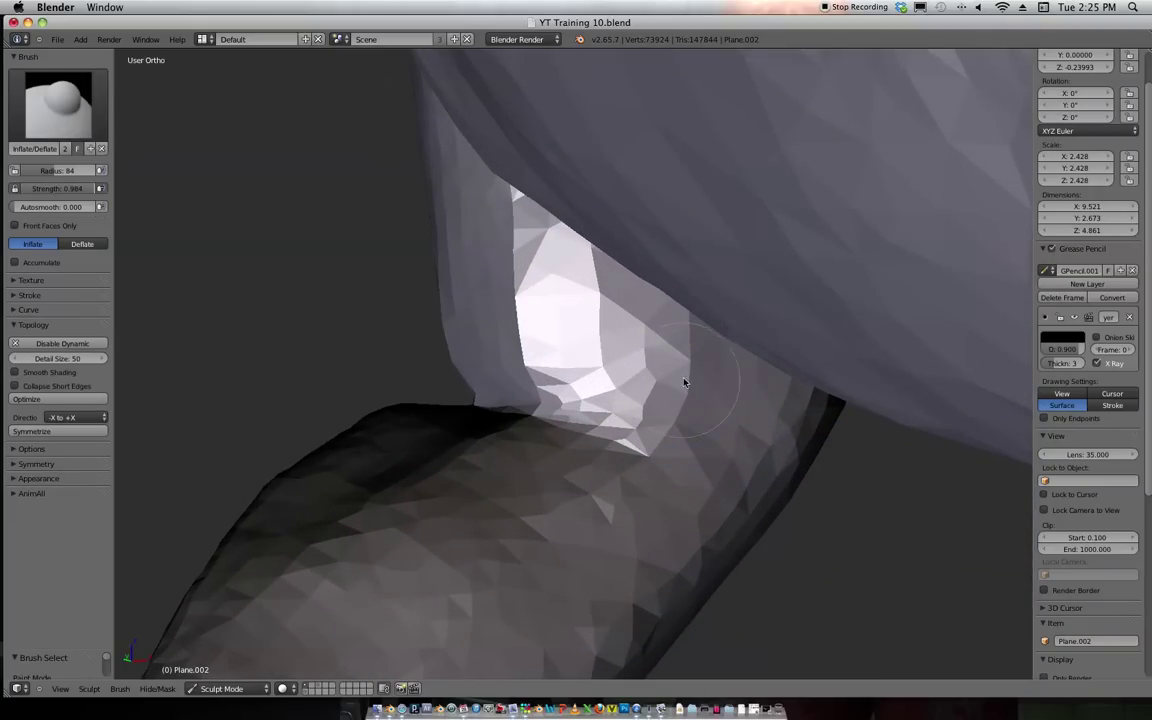
left_click_drag(679, 386, 654, 403)
Build up the inner upper arm muscles beneath the chest with Inflate, finishing the fold above the elbow with the Crease brush.
middle_click_drag(655, 403, 773, 383)
middle_click_drag(773, 383, 553, 419, "ctrl")
mouse_move(449, 348)
left_mouse_down()
mouse_move(481, 406)
mouse_move(386, 334)
mouse_move(483, 288)
mouse_move(669, 368)
mouse_move(666, 265)
left_mouse_up()
scroll(666, 265, "down", 2)
mouse_move(591, 273)
left_mouse_down()
mouse_move(584, 378)
mouse_move(651, 356)
mouse_move(581, 368)
mouse_move(599, 330)
mouse_move(620, 352)
mouse_move(631, 277)
left_mouse_up()
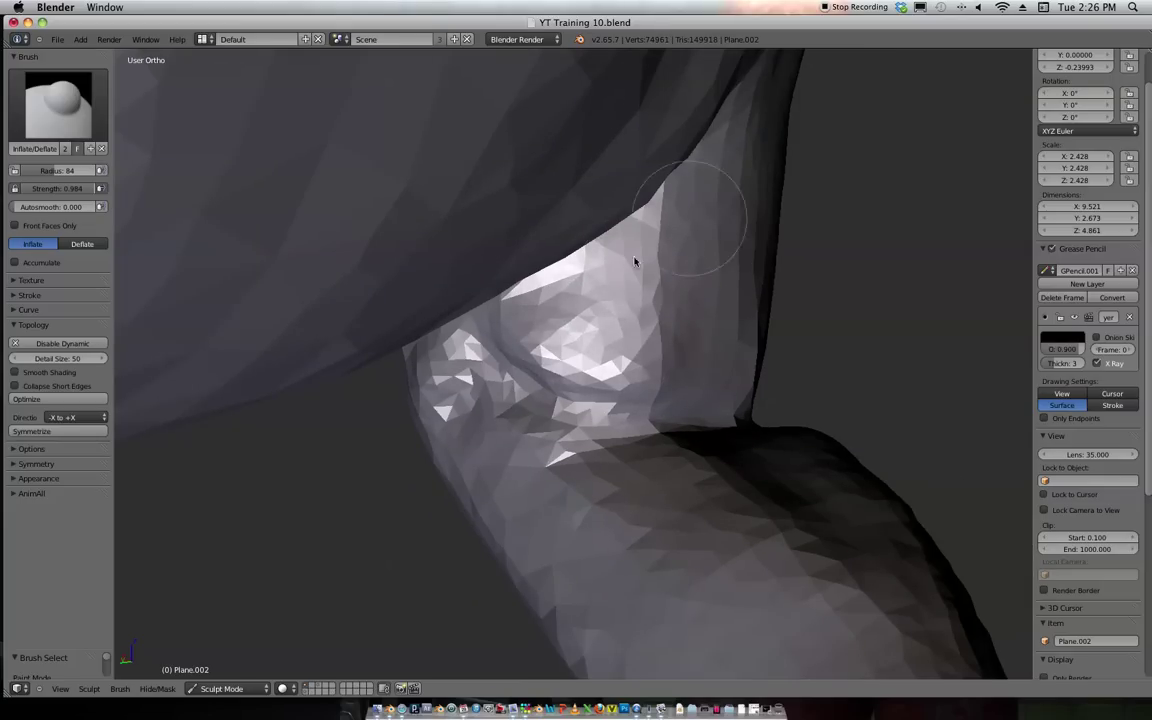
mouse_move(735, 349)
left_mouse_down()
mouse_move(756, 303)
mouse_move(692, 324)
mouse_move(648, 283)
mouse_move(704, 346)
left_mouse_up()
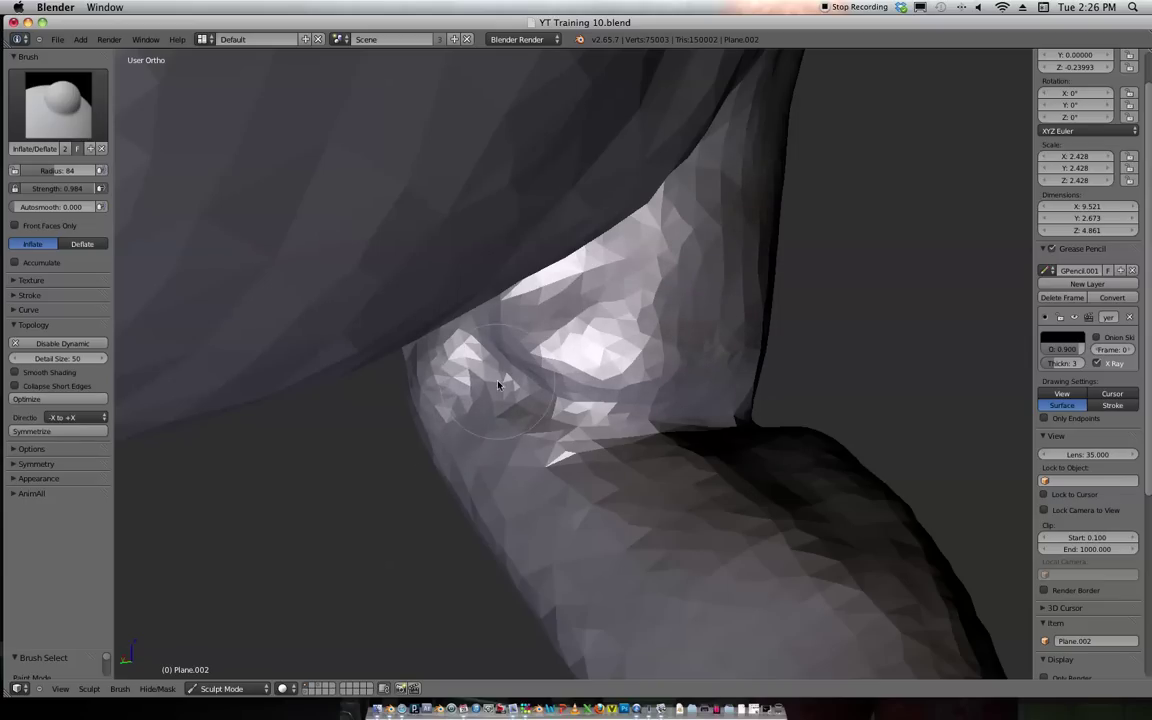
key("shift+c")
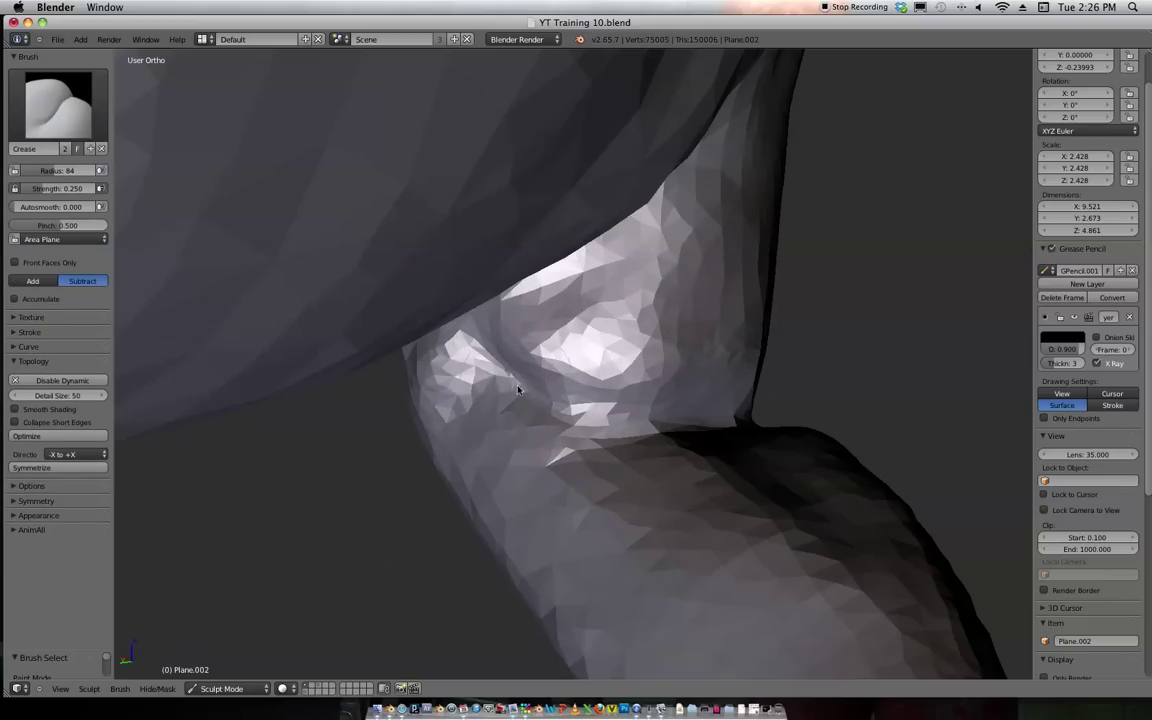
Inflate the inner forearm muscle from below the elbow towards the wrist.
scroll(700, 255, "down", 10)
middle_click_drag(701, 233, 681, 303)
scroll(681, 303, "up", 6)
mouse_move(757, 423)
middle_mouse_down()
mouse_move(741, 296)
mouse_move(800, 332)
mouse_move(890, 280)
mouse_move(792, 355)
mouse_move(735, 344)
middle_mouse_up()
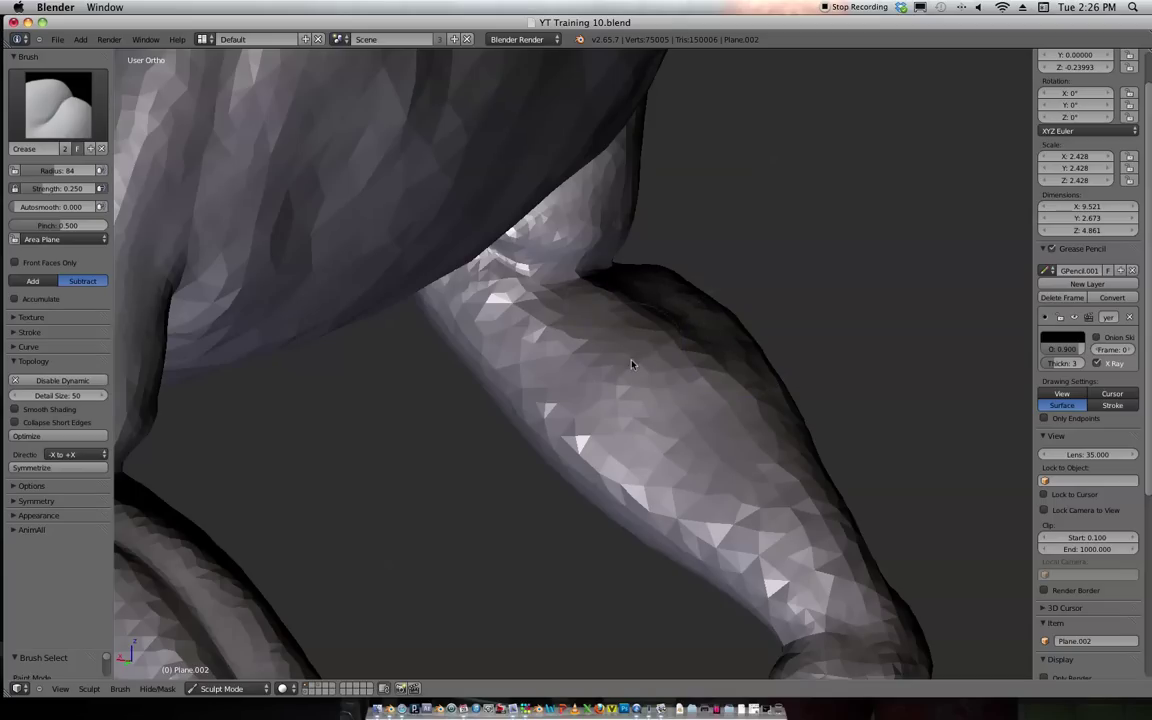
key("i")
mouse_move(708, 500)
left_mouse_down()
mouse_move(669, 404)
mouse_move(771, 580)
mouse_move(623, 347)
mouse_move(710, 475)
left_mouse_up()
mouse_move(582, 370)
left_mouse_down()
mouse_move(762, 550)
mouse_move(729, 522)
left_mouse_up()
Refine the lower inner forearm with close-up Inflate strokes and reduce the brush radius to 27.
scroll(729, 522, "up", 3)
middle_click_drag(712, 574, 673, 372, "shift")
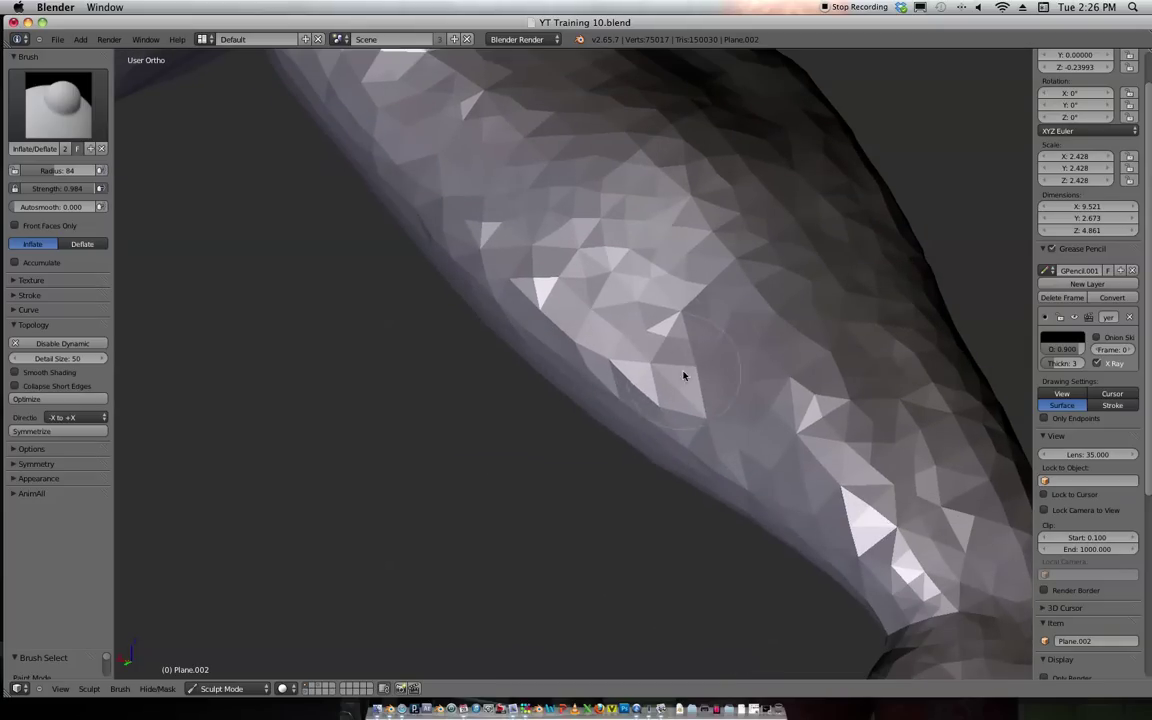
mouse_move(797, 445)
left_mouse_down()
mouse_move(581, 259)
mouse_move(401, 146)
mouse_move(757, 429)
left_mouse_up()
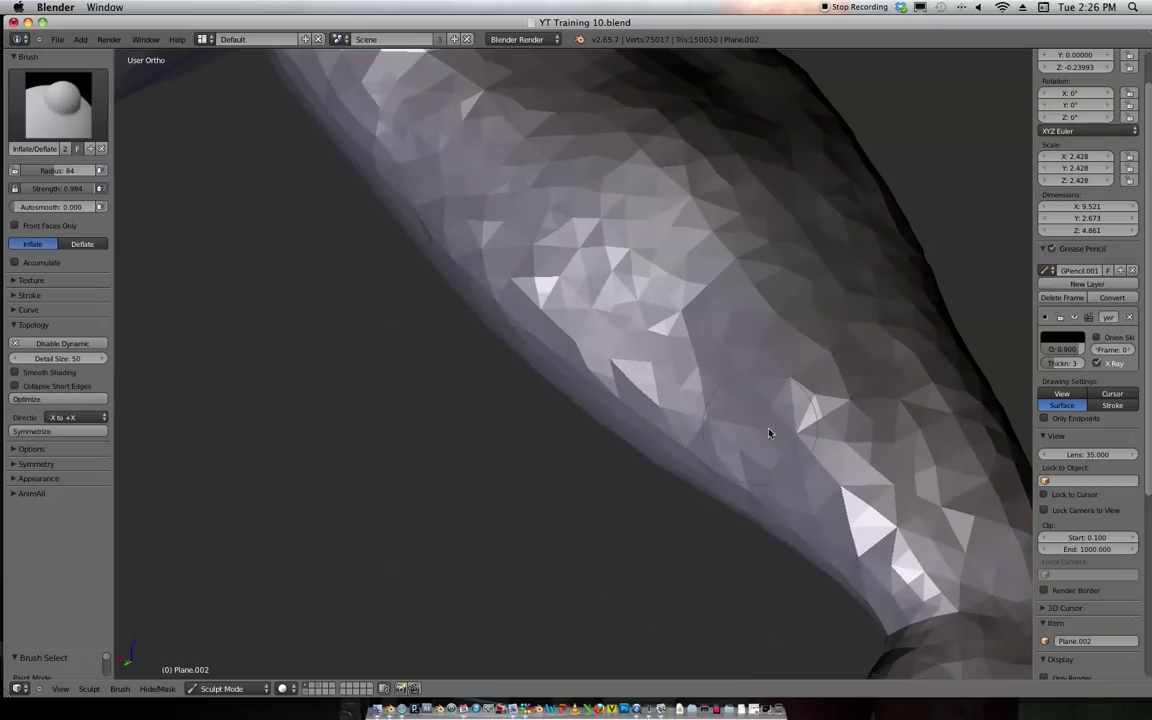
left_click_drag(635, 311, 632, 336)
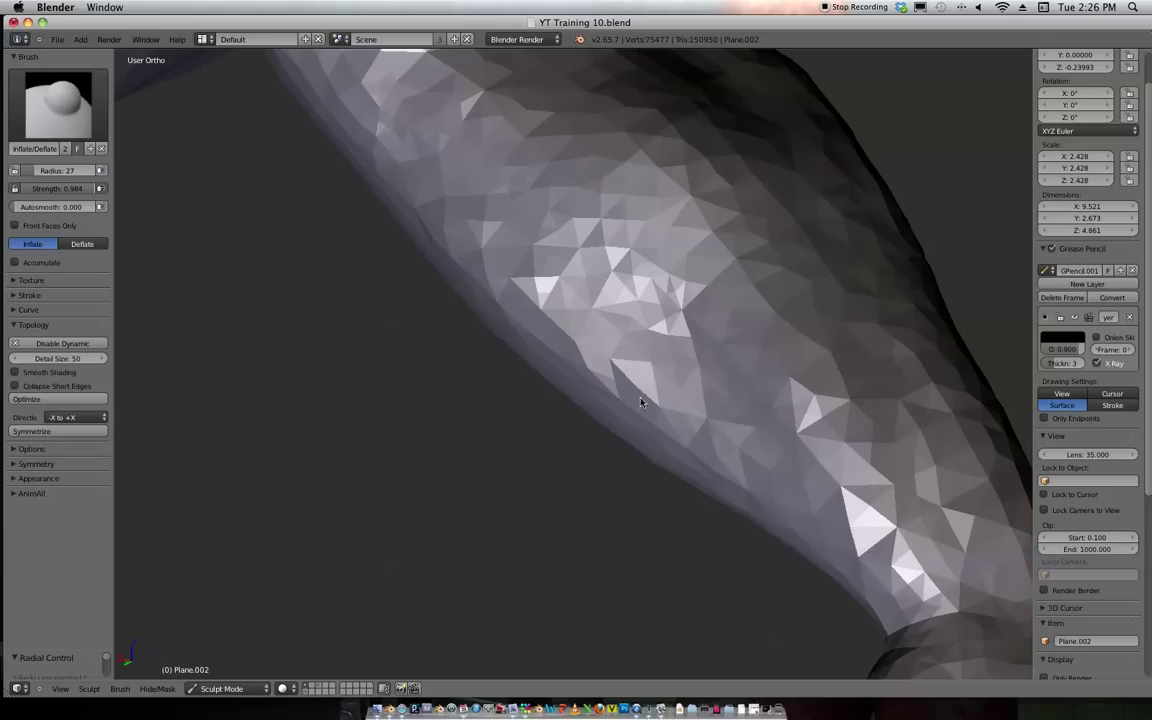
Shape a muscle ridge and groove along the inner forearm with Inflate and Crease at radius 61.
scroll(632, 399, "down", 3)
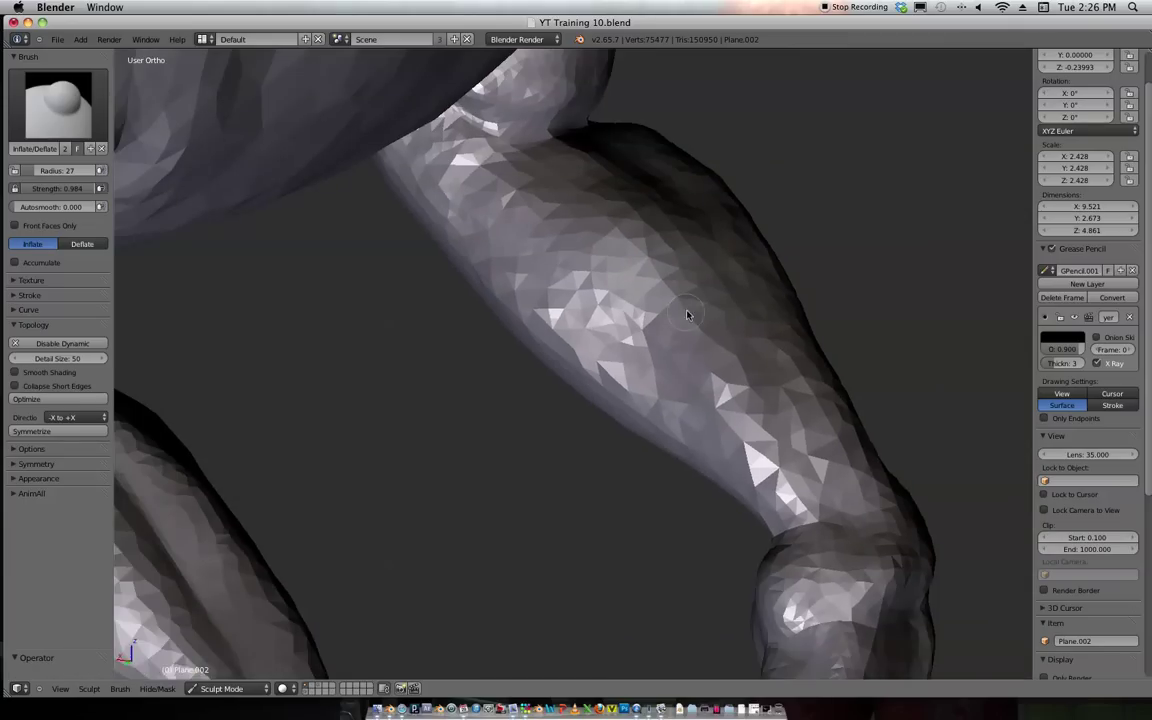
mouse_move(689, 411)
left_mouse_down()
mouse_move(594, 303)
mouse_move(525, 264)
left_mouse_up()
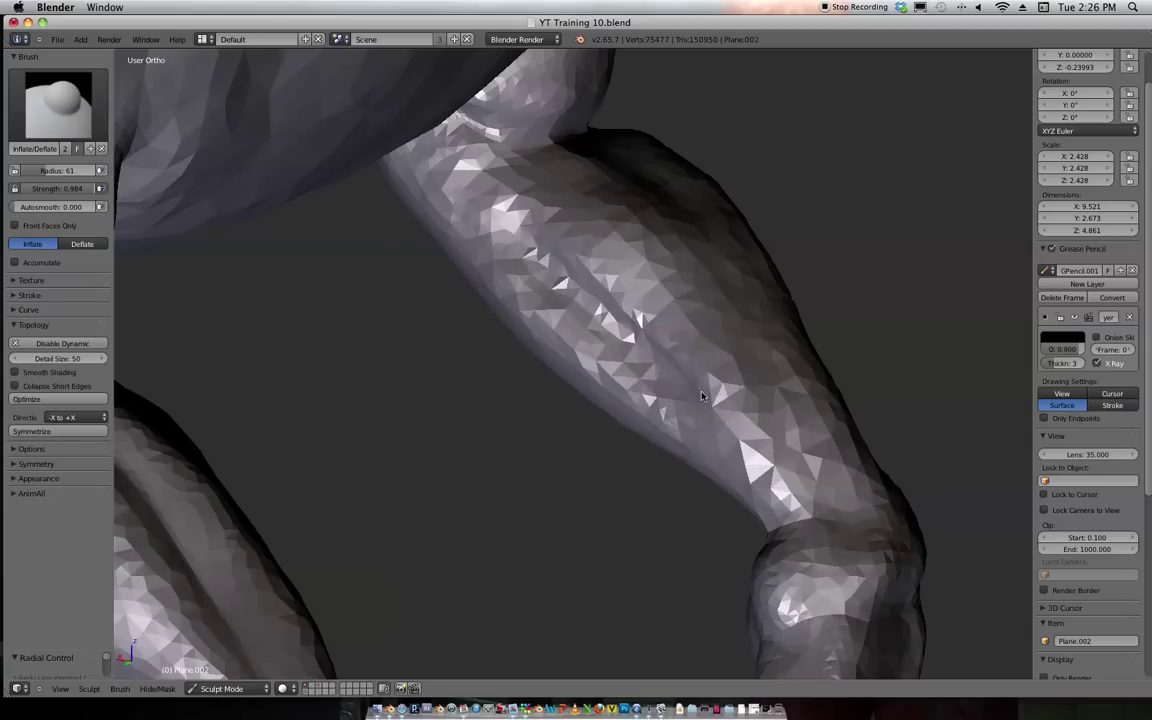
scroll(645, 320, "down", 3)
scroll(707, 247, "up", 3)
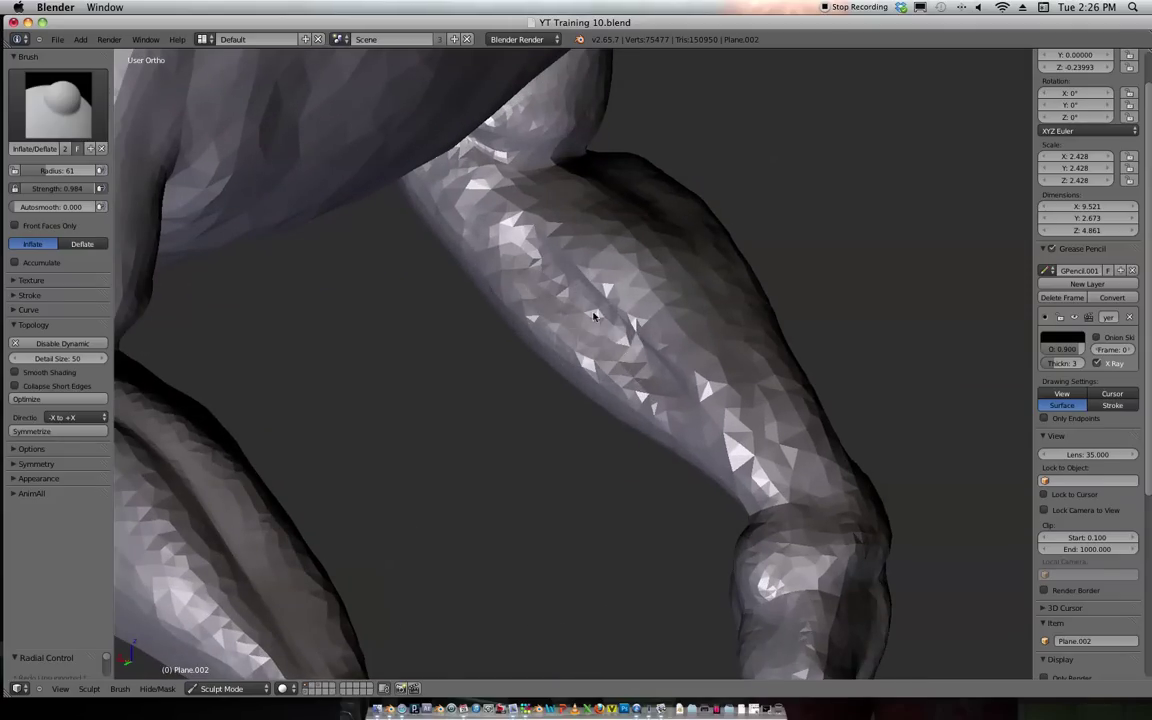
key("shift+c")
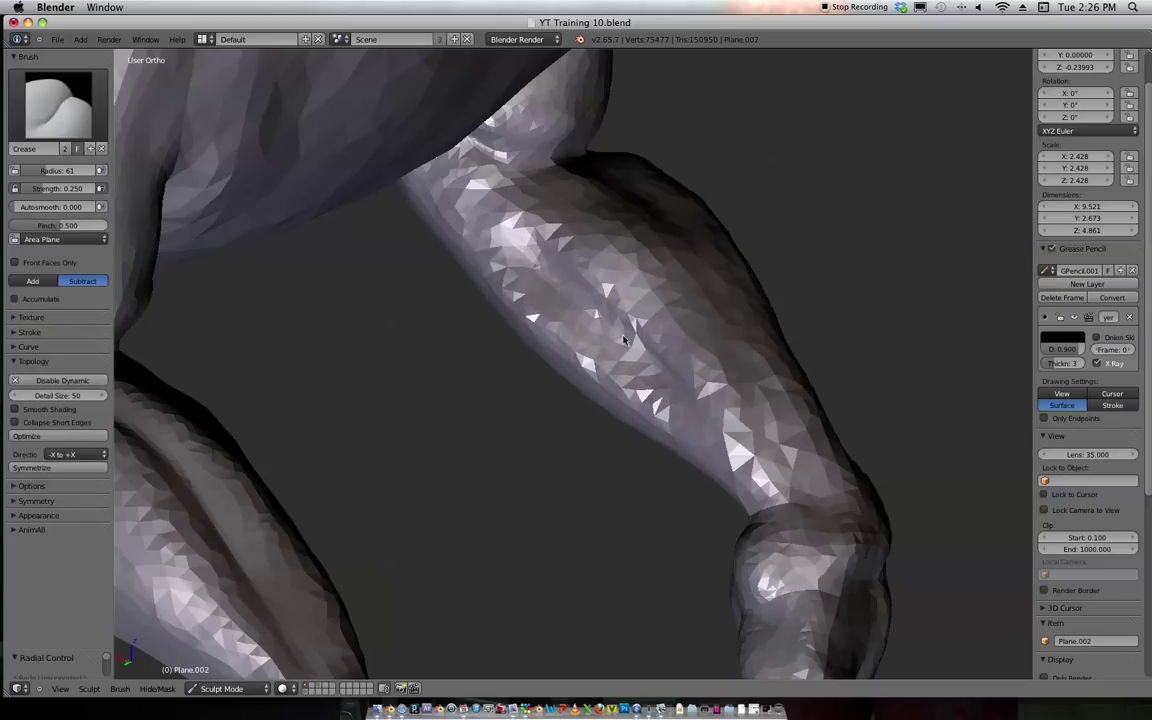
scroll(551, 268, "down", 3)
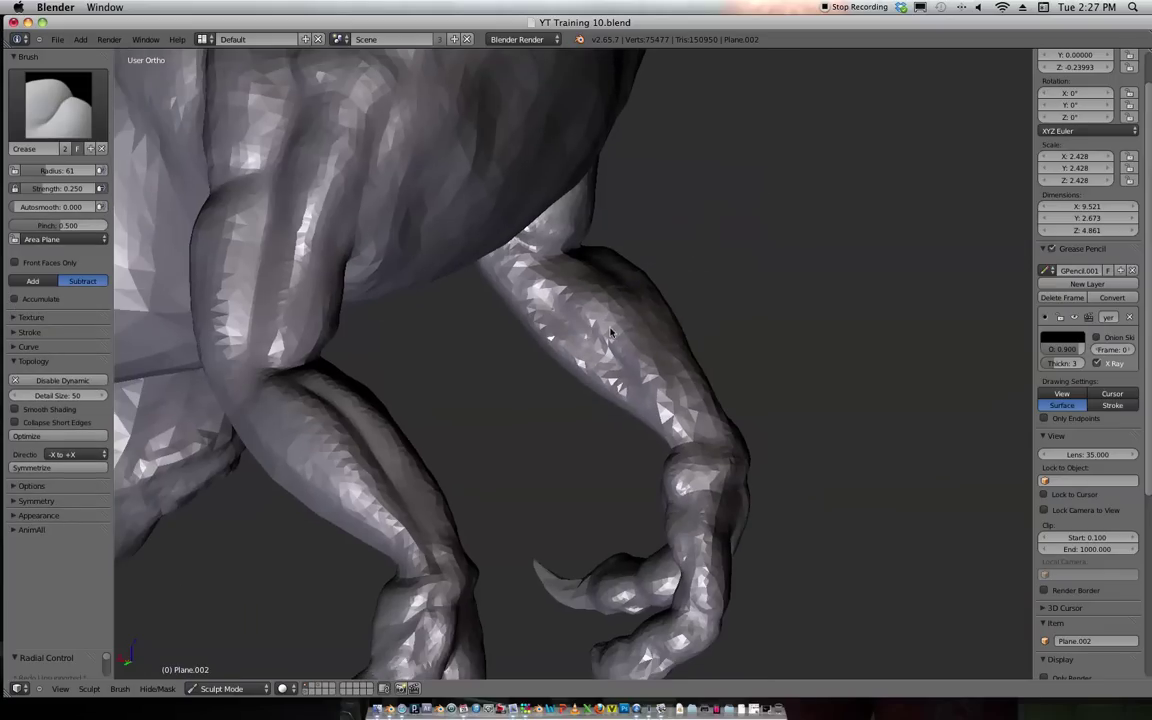
Inflate the forearm muscles on both sides of the groove and extend the volume towards the outer edge.
scroll(653, 357, "up", 3)
key("i")
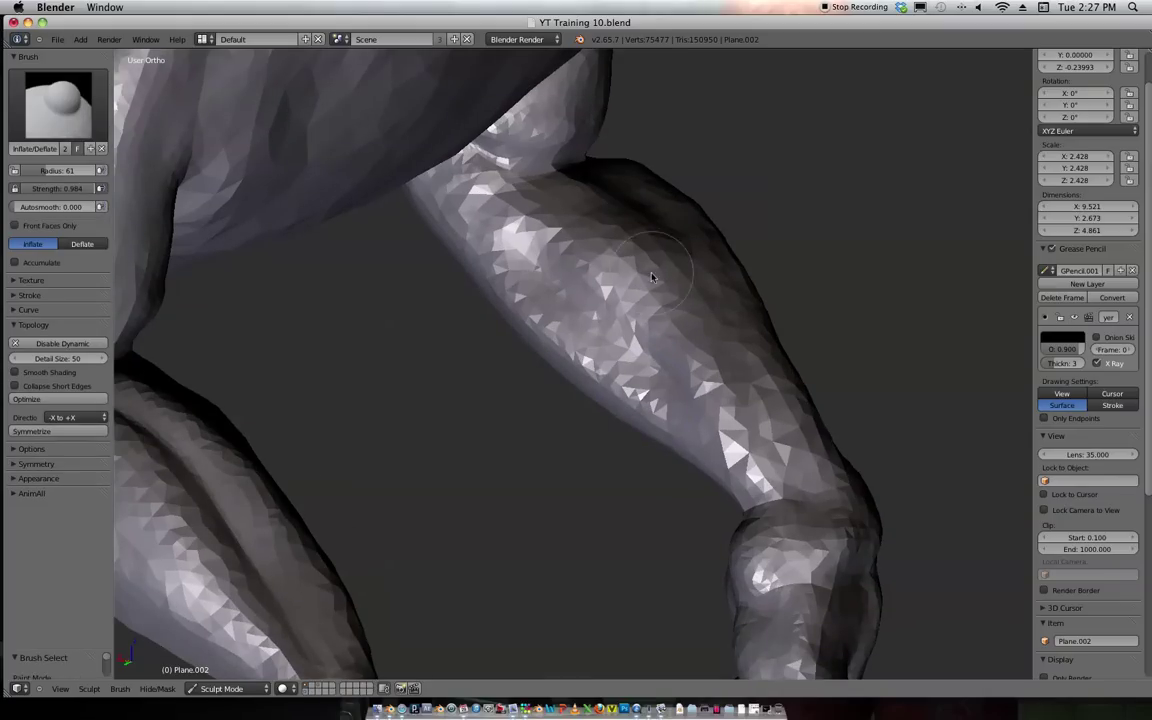
mouse_move(513, 261)
left_mouse_down()
mouse_move(586, 360)
mouse_move(651, 358)
left_mouse_up()
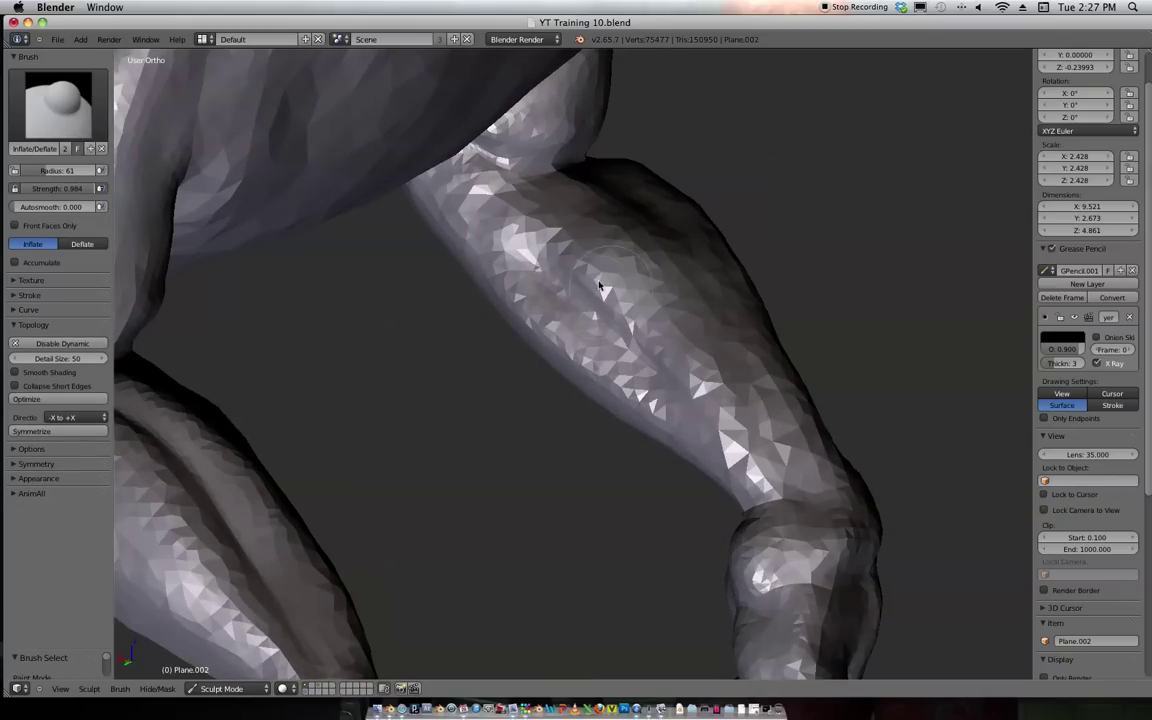
scroll(699, 329, "down", 1)
scroll(648, 334, "up", 2)
mouse_move(723, 384)
middle_mouse_down("shift")
mouse_move(648, 334)
mouse_move(662, 349)
middle_mouse_up("shift")
mouse_move(655, 285)
left_mouse_down()
mouse_move(674, 365)
mouse_move(712, 296)
mouse_move(692, 262)
left_mouse_up()
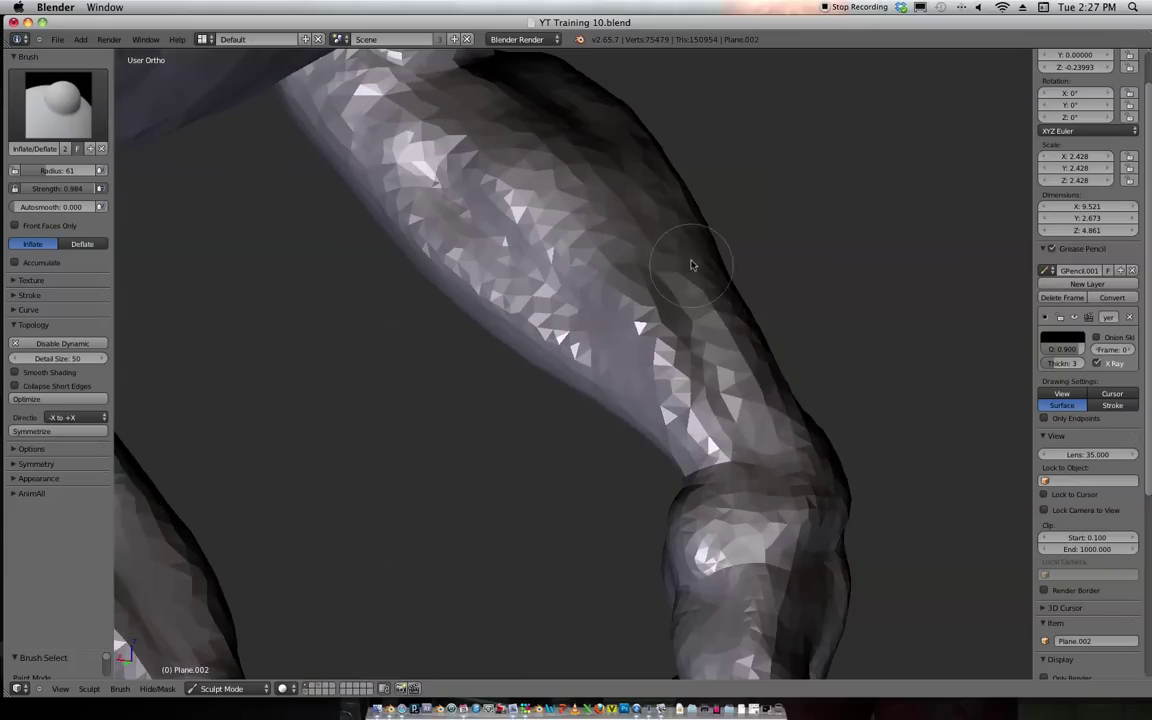
Inflate tendon ridges on the lower forearm just above the wrist.
scroll(717, 280, "down", 4)
middle_click_drag(717, 280, 717, 244)
scroll(717, 245, "up", 3)
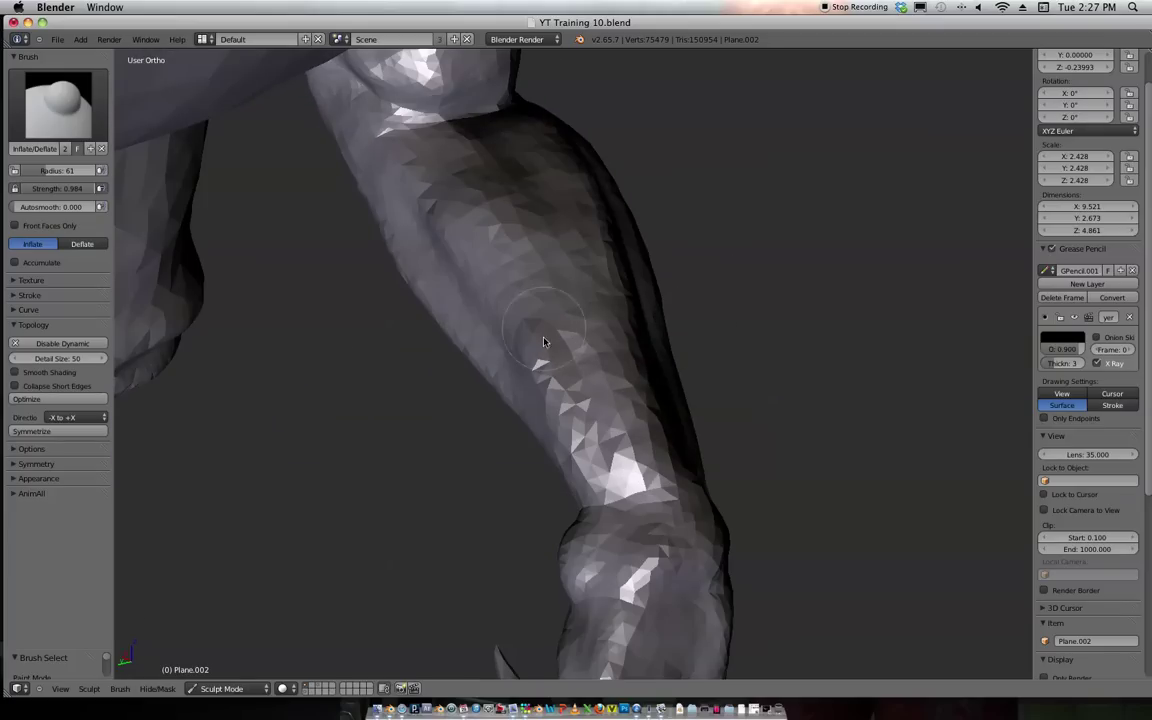
middle_click_drag(632, 350, 575, 314)
mouse_move(607, 447)
left_mouse_down()
mouse_move(638, 509)
mouse_move(602, 452)
left_mouse_up()
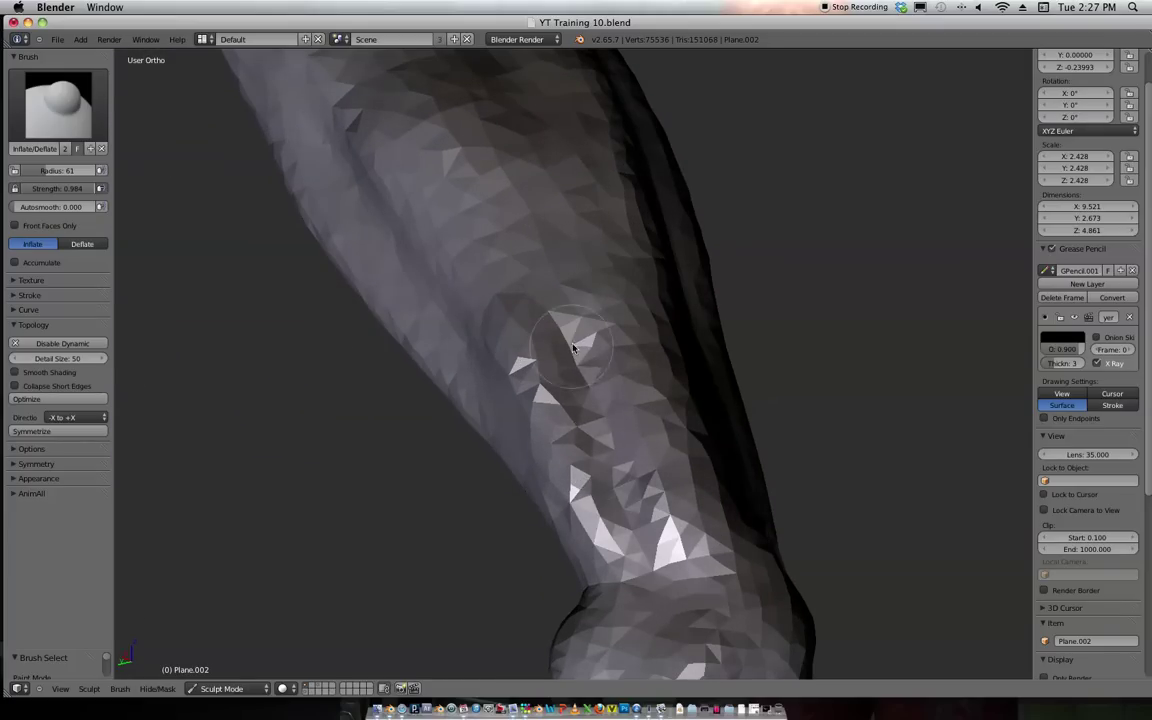
mouse_move(538, 351)
left_mouse_down()
mouse_move(614, 478)
mouse_move(652, 508)
left_mouse_up()
scroll(681, 296, "down", 3)
scroll(646, 355, "up", 2)
Tighten the ridges on the lower forearm with the Pinch/Magnify brush.
key("shift+c")
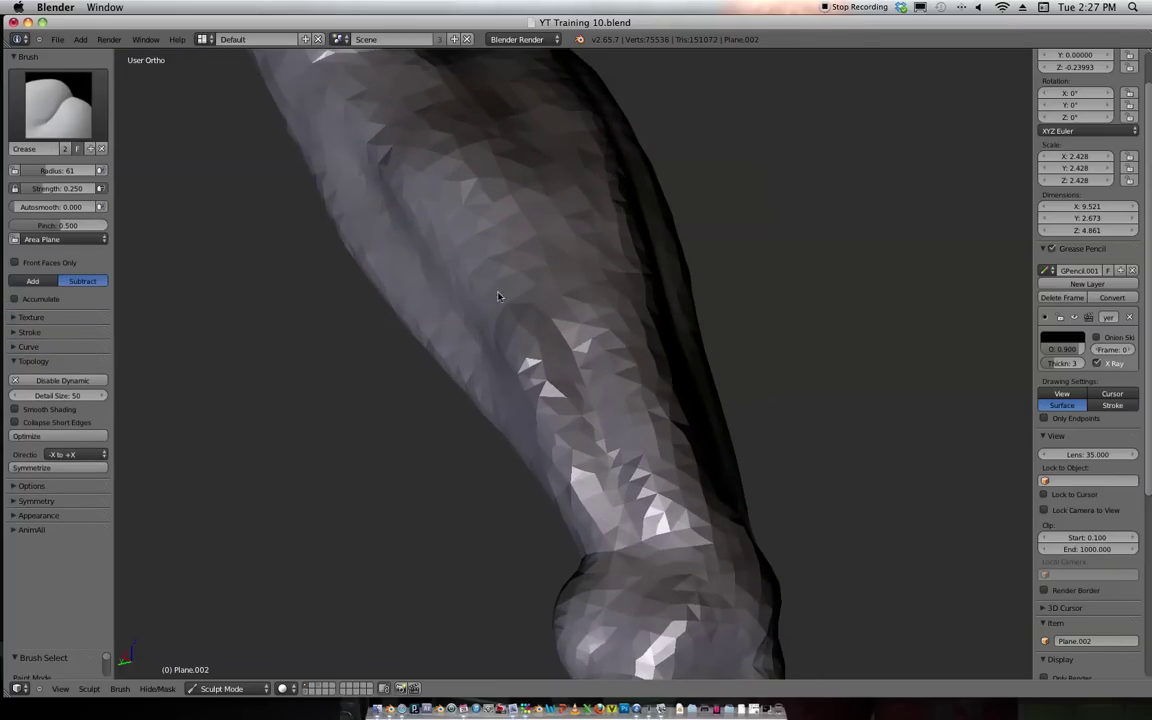
left_click(63, 91)
left_click(180, 224)
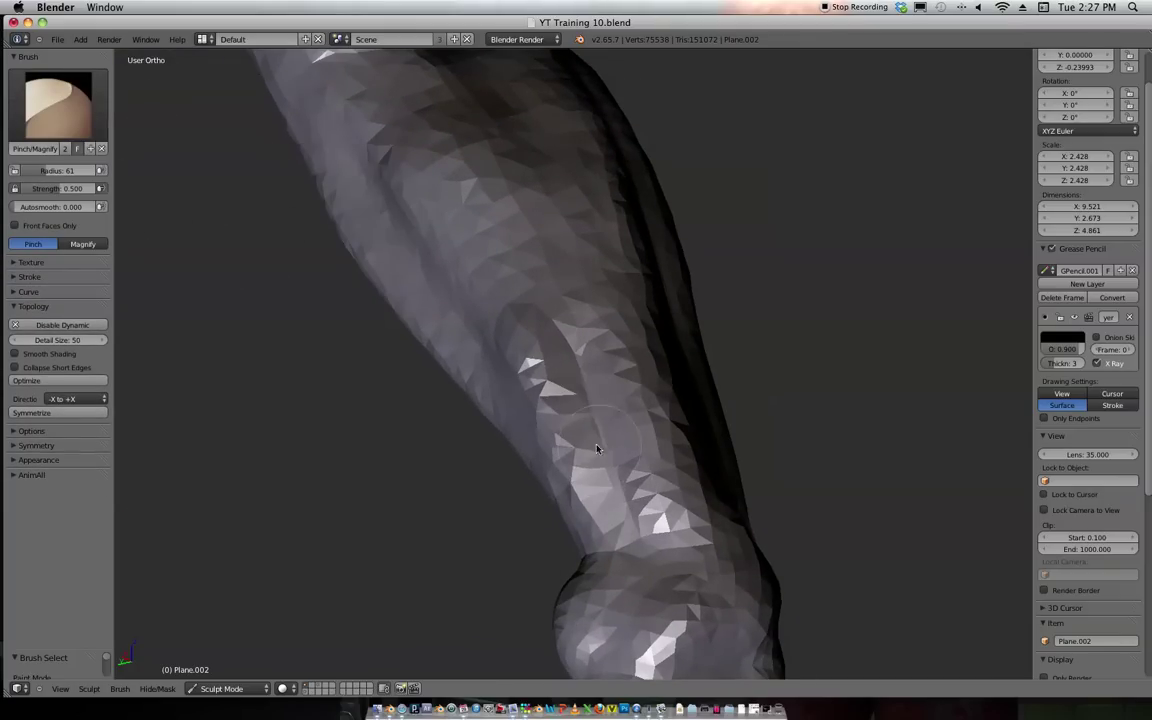
scroll(620, 443, "down", 4)
scroll(604, 360, "up", 5)
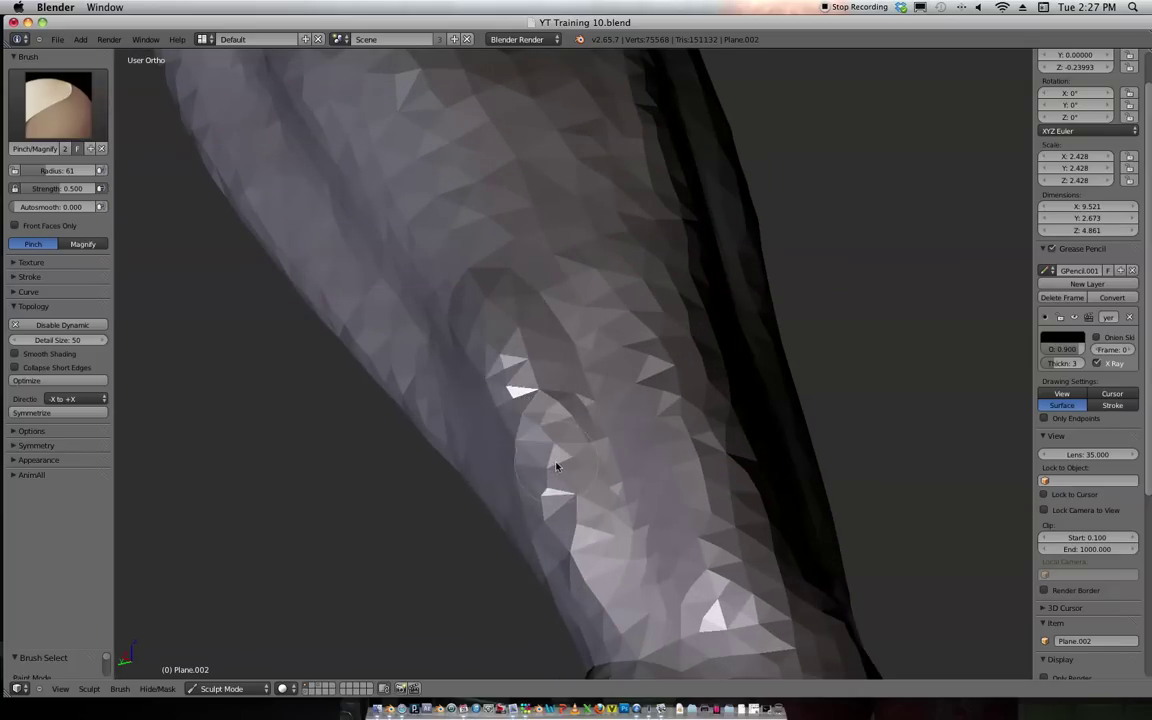
Thicken the pinched tendon ridge along the lower forearm with Inflate.
scroll(543, 449, "up", 1)
key("i")
mouse_move(545, 449)
left_mouse_down()
mouse_move(477, 373)
mouse_move(589, 568)
left_mouse_up()
left_click_drag(512, 358, 543, 398)
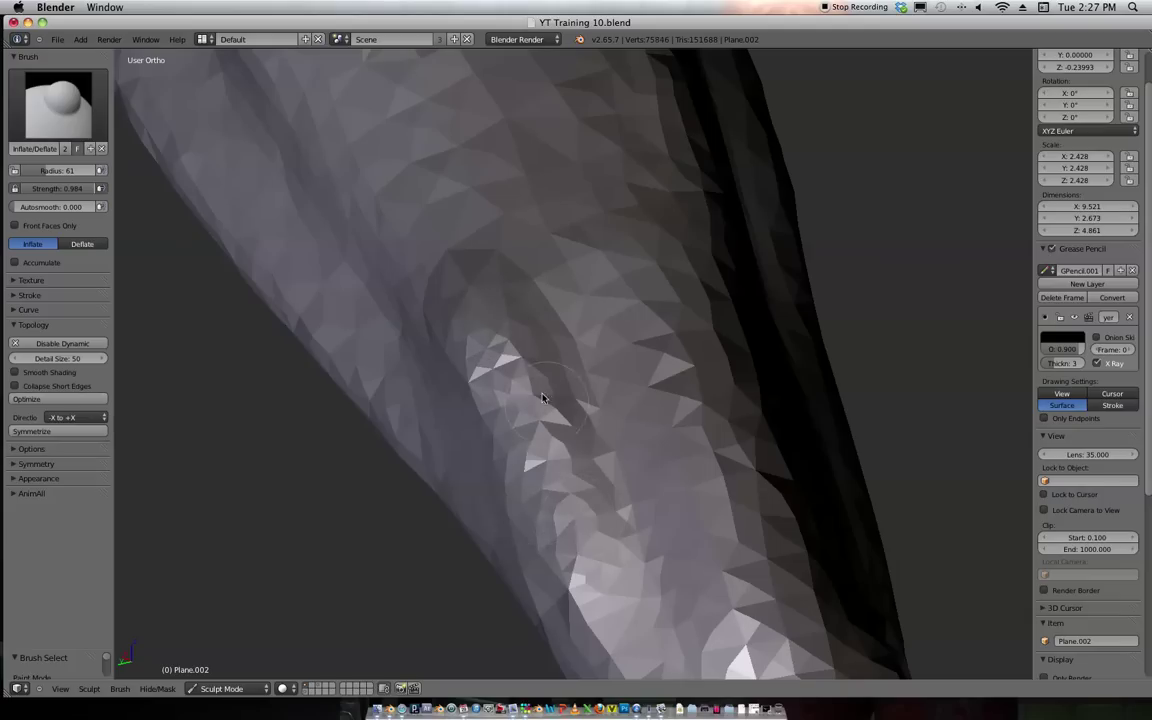
scroll(557, 339, "down", 8)
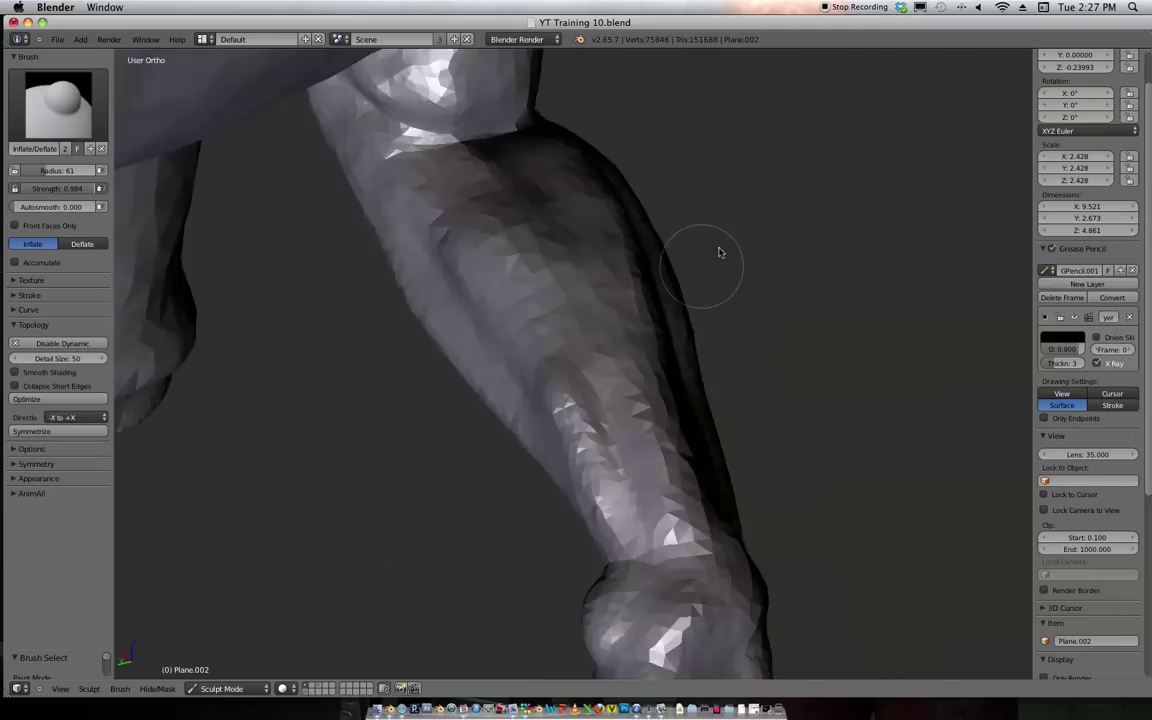
Inflate the folds above the hind leg's knee and the front of the thigh.
middle_click_drag(638, 376, 680, 375)
middle_click_drag(680, 375, 905, 310)
middle_click_drag(905, 310, 609, 357, "shift")
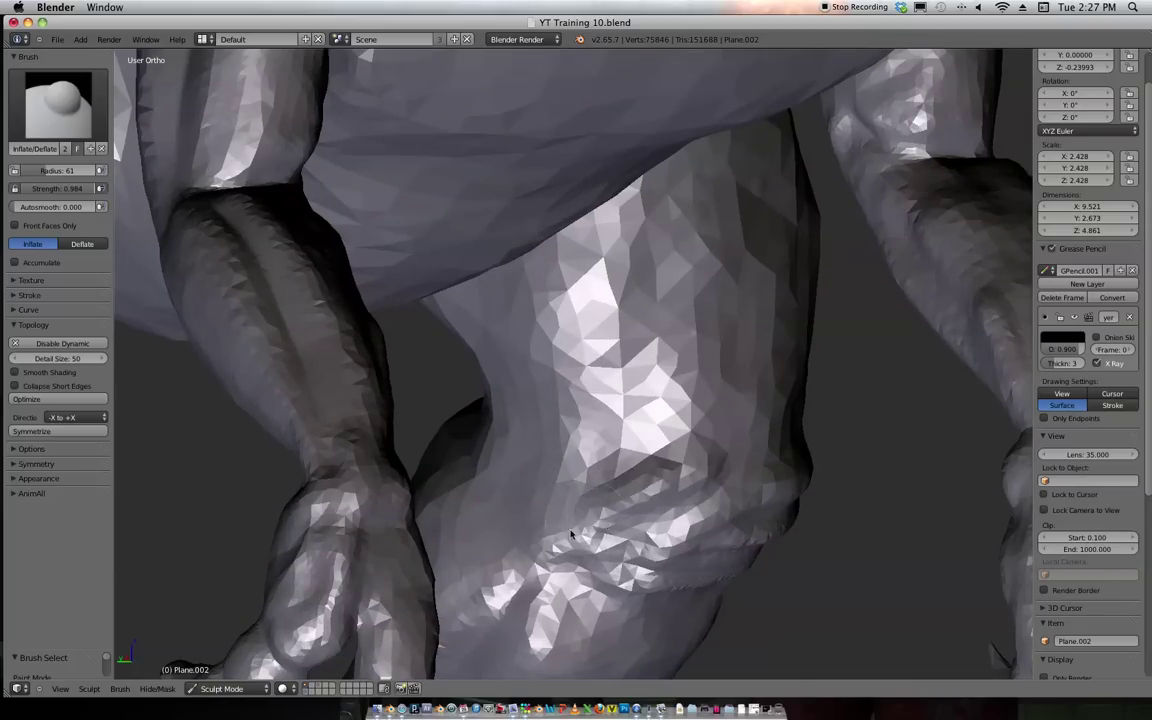
left_click_drag(566, 528, 636, 500)
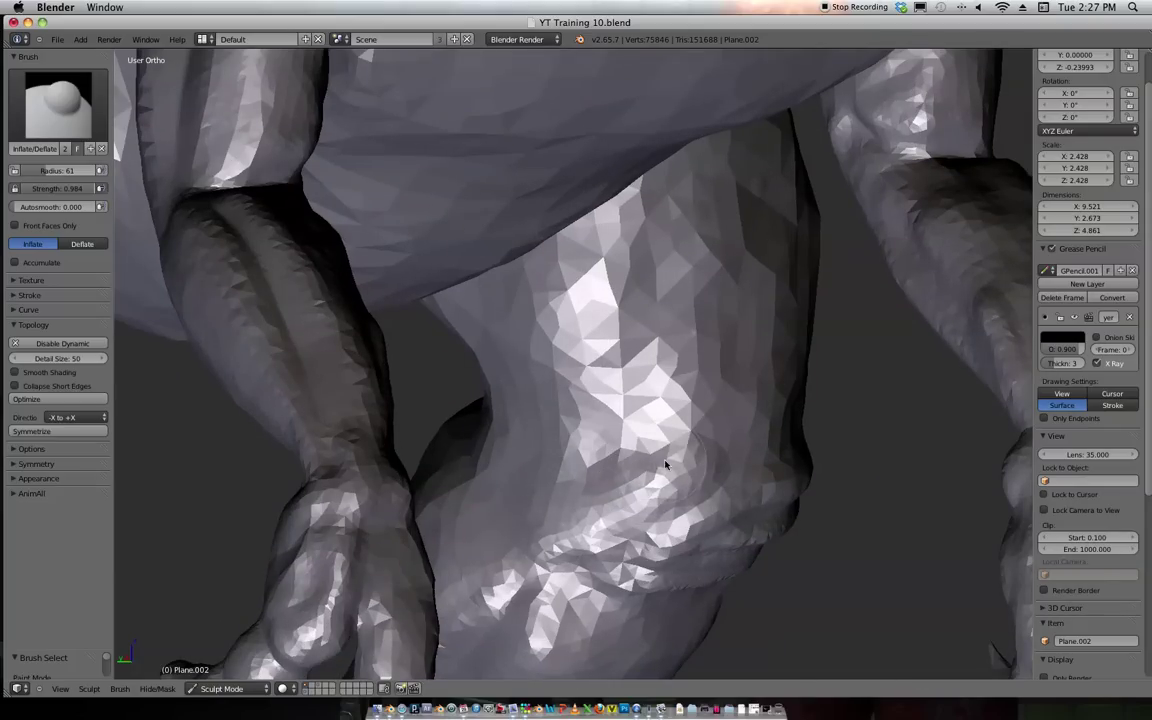
mouse_move(648, 362)
left_mouse_down()
mouse_move(625, 437)
mouse_move(589, 298)
mouse_move(671, 337)
left_mouse_up()
Enlarge the brush radius to 129 and inflate the thigh muscle between the belly and the knee.
middle_click_drag(671, 337, 622, 381)
key("f")
left_click(660, 345)
mouse_move(651, 314)
left_mouse_down()
mouse_move(653, 290)
mouse_move(514, 309)
mouse_move(653, 234)
mouse_move(636, 370)
mouse_move(597, 380)
left_mouse_up()
middle_click_drag(597, 380, 1000, 240)
scroll(569, 290, "down", 3)
middle_click_drag(795, 288, 733, 347)
scroll(710, 316, "up", 5)
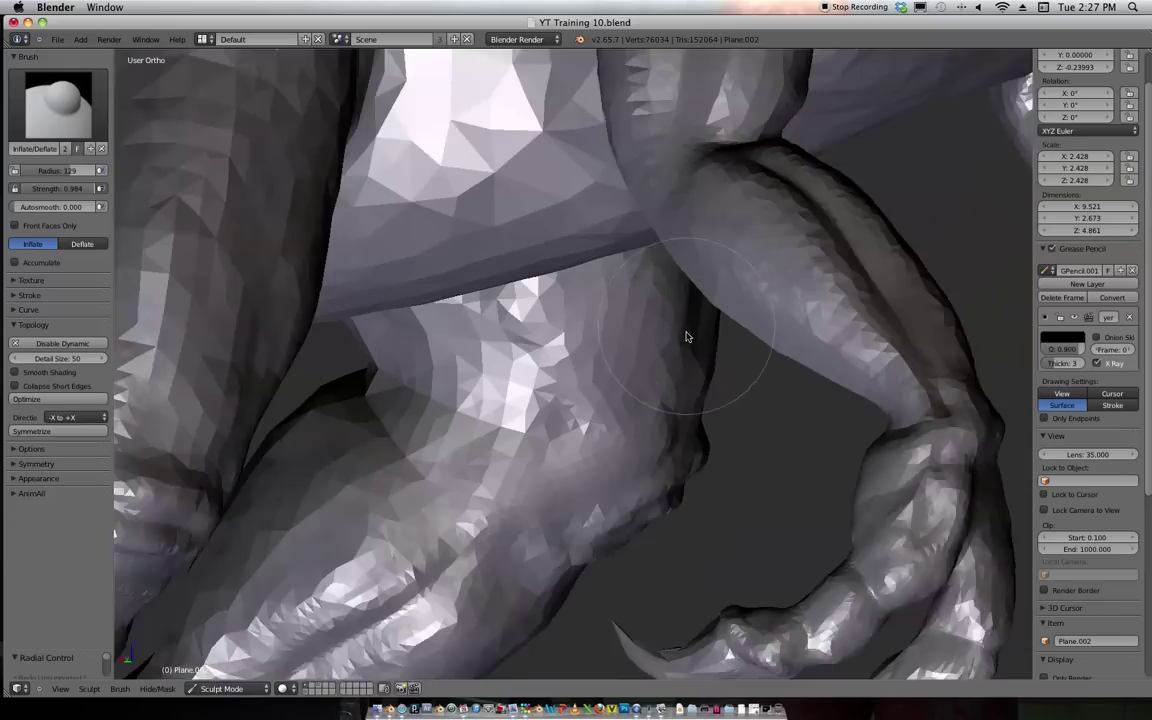
mouse_move(548, 341)
left_mouse_down()
mouse_move(617, 471)
mouse_move(632, 417)
left_mouse_up()
scroll(632, 417, "down", 2)
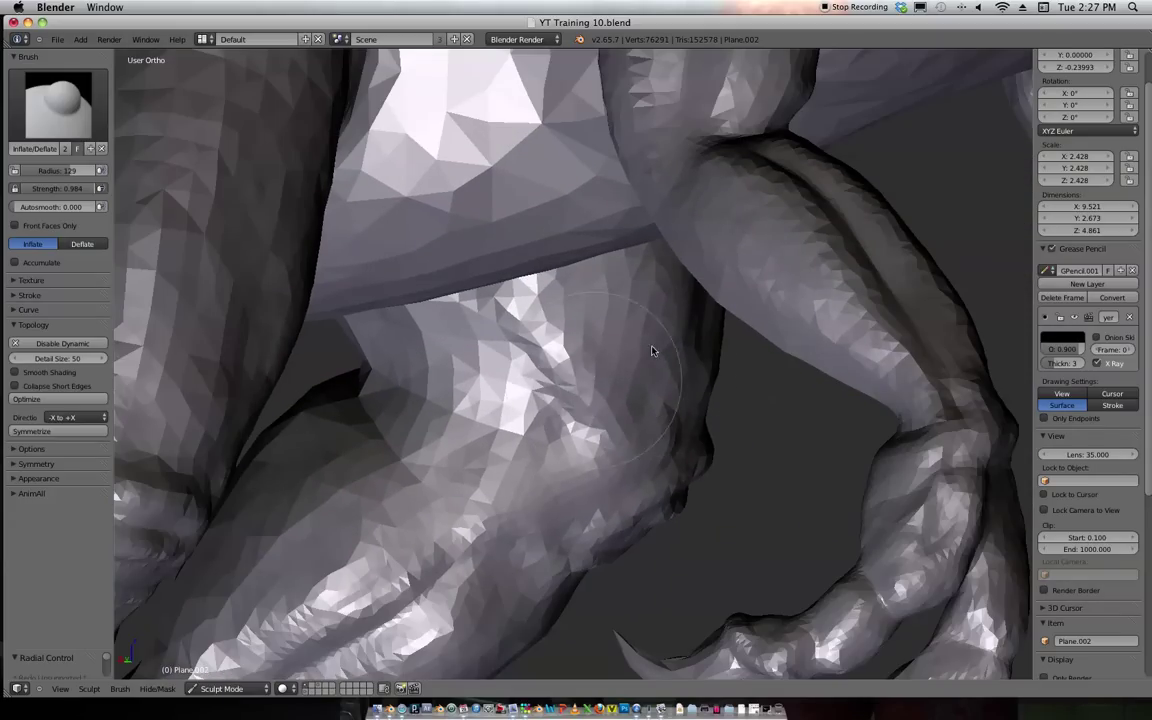
Cut a diagonal groove between the thigh muscles above the knee with the Crease brush.
scroll(604, 349, "down", 2)
scroll(650, 319, "up", 3)
scroll(637, 336, "up", 4)
key("shift+c")
mouse_move(571, 298)
left_mouse_down()
mouse_move(578, 363)
mouse_move(608, 405)
mouse_move(591, 537)
mouse_move(627, 406)
mouse_move(507, 249)
mouse_move(611, 463)
left_mouse_up()
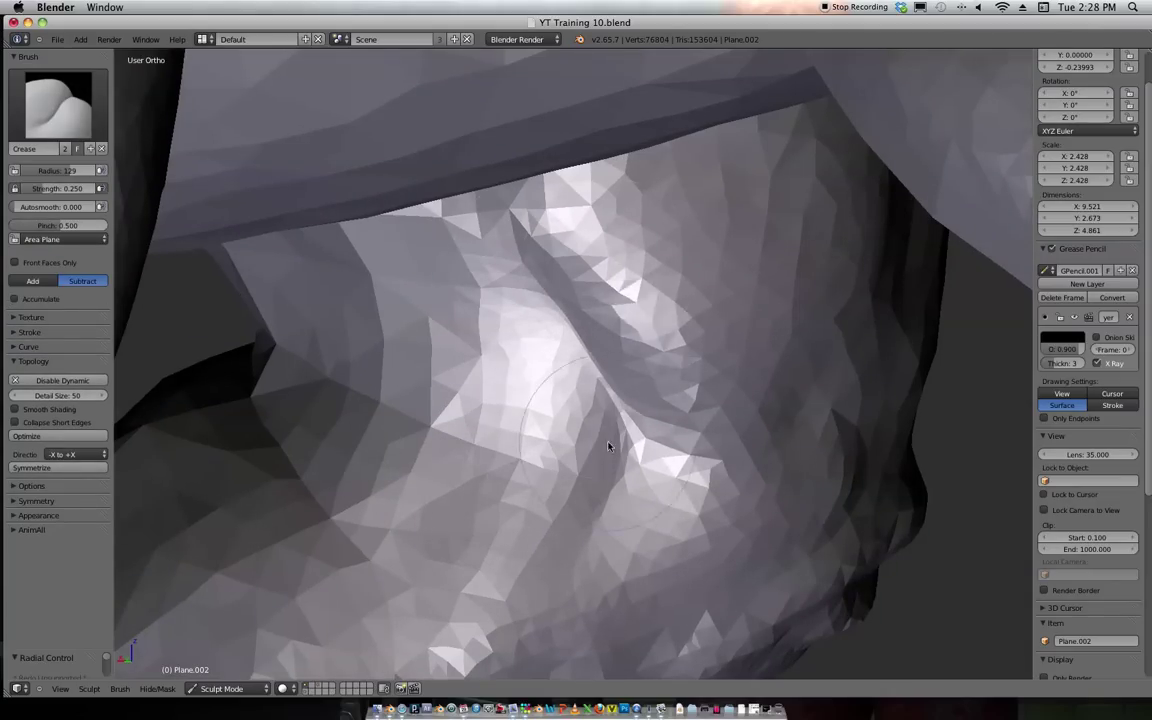
Inflate the muscle on the back of the hind leg above the calf.
scroll(608, 446, "down", 9)
middle_click_drag(751, 296, 600, 250)
scroll(680, 239, "down", 2)
middle_click_drag(734, 215, 560, 242)
scroll(535, 468, "up", 6)
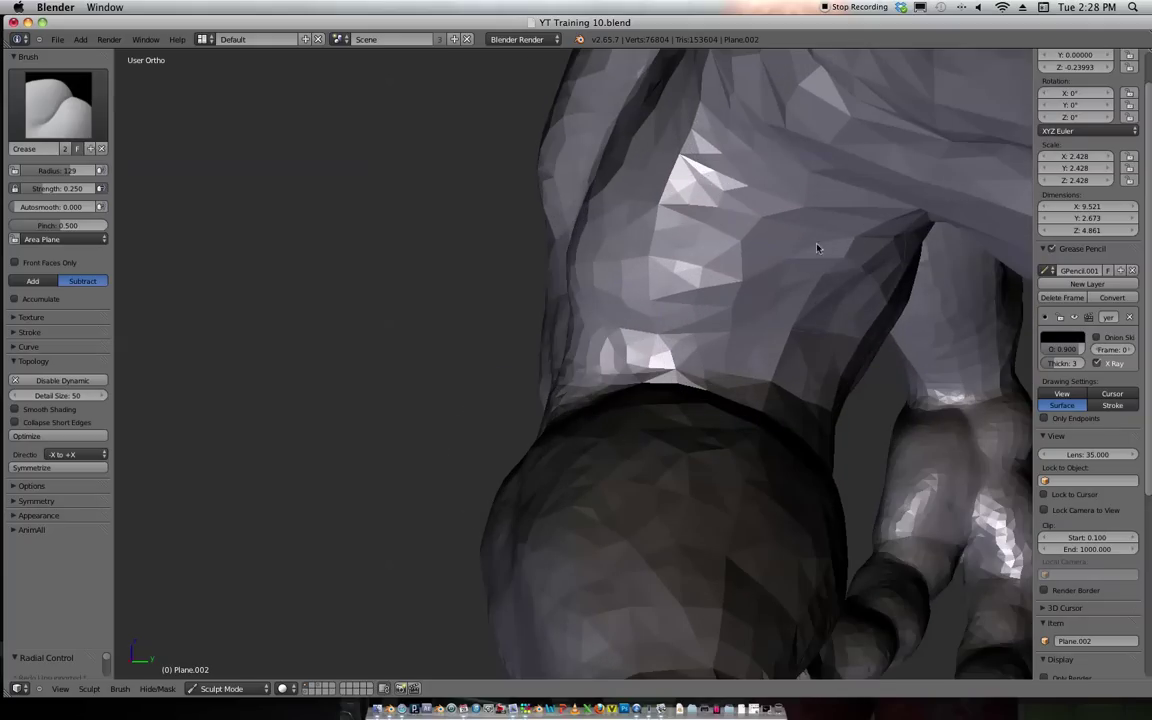
key("i")
mouse_move(756, 290)
left_mouse_down()
mouse_move(733, 206)
mouse_move(805, 239)
mouse_move(685, 178)
mouse_move(710, 269)
left_mouse_up()
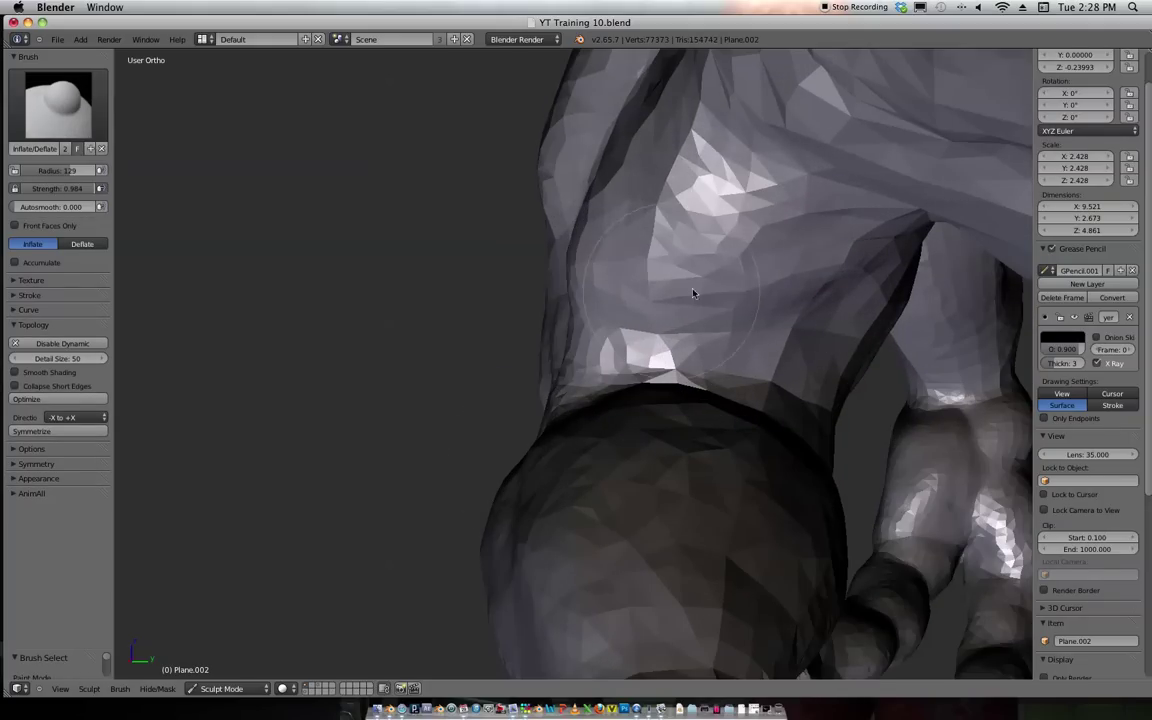
Define the fold under the rear thigh muscle with the Crease brush.
scroll(828, 231, "up", 3)
middle_click_drag(828, 231, 677, 256, "shift")
scroll(677, 256, "down", 1)
key("shift+c")
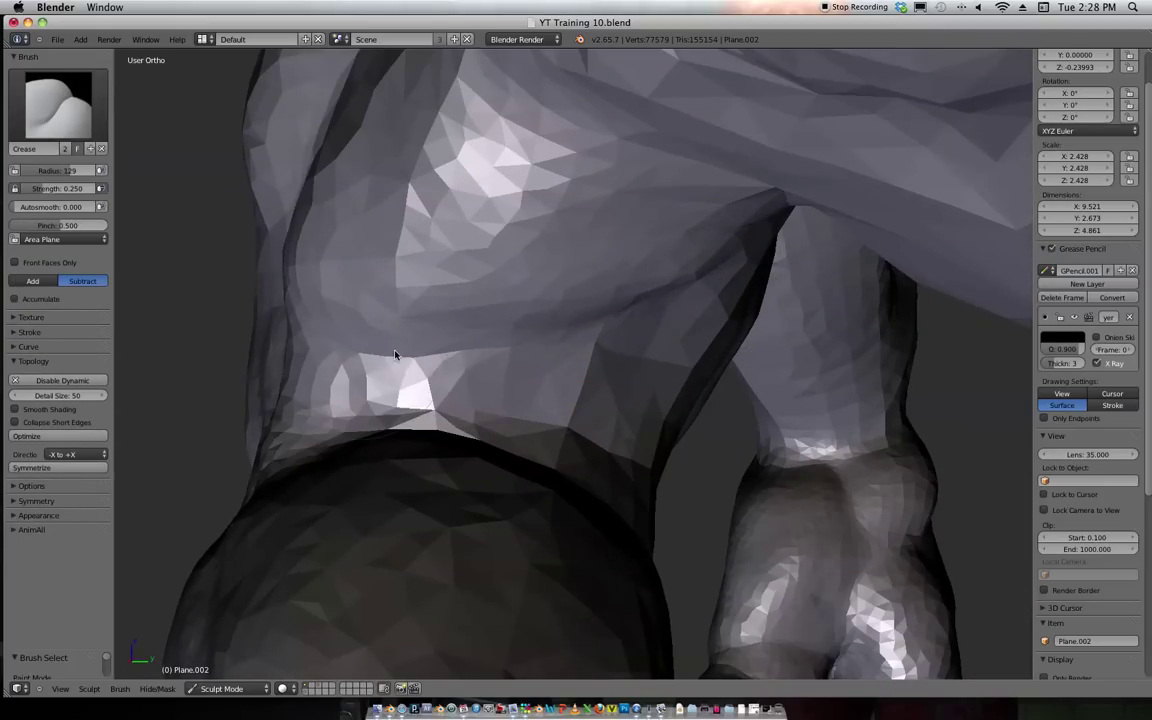
Inflate the neck muscle strand running between the Grease Pencil guides.
scroll(708, 305, "down", 10)
mouse_move(815, 224)
middle_mouse_down()
mouse_move(813, 196)
mouse_move(678, 196)
mouse_move(712, 180)
mouse_move(540, 455)
mouse_move(617, 522)
mouse_move(787, 316)
mouse_move(802, 224)
middle_mouse_up()
scroll(790, 240, "up", 1)
middle_click_drag(736, 313, 648, 381, "shift")
scroll(648, 381, "up", 6)
scroll(648, 381, "down", 3)
mouse_move(654, 262)
middle_mouse_down("shift")
mouse_move(638, 344)
mouse_move(728, 385)
middle_mouse_up("shift")
scroll(689, 428, "up", 7)
mouse_move(680, 460)
middle_mouse_down("shift")
mouse_move(653, 388)
mouse_move(643, 432)
mouse_move(702, 287)
middle_mouse_up("shift")
key("i")
scroll(703, 287, "up", 4)
mouse_move(625, 285)
left_mouse_down()
mouse_move(563, 458)
mouse_move(663, 288)
mouse_move(632, 311)
mouse_move(556, 433)
mouse_move(599, 399)
mouse_move(648, 445)
left_mouse_up()
Extend the inflated neck strand upwards and thicken its middle section.
middle_click_drag(708, 350, 783, 229, "ctrl")
scroll(783, 230, "up", 3)
mouse_move(663, 309)
left_mouse_down()
mouse_move(607, 381)
mouse_move(668, 231)
left_mouse_up()
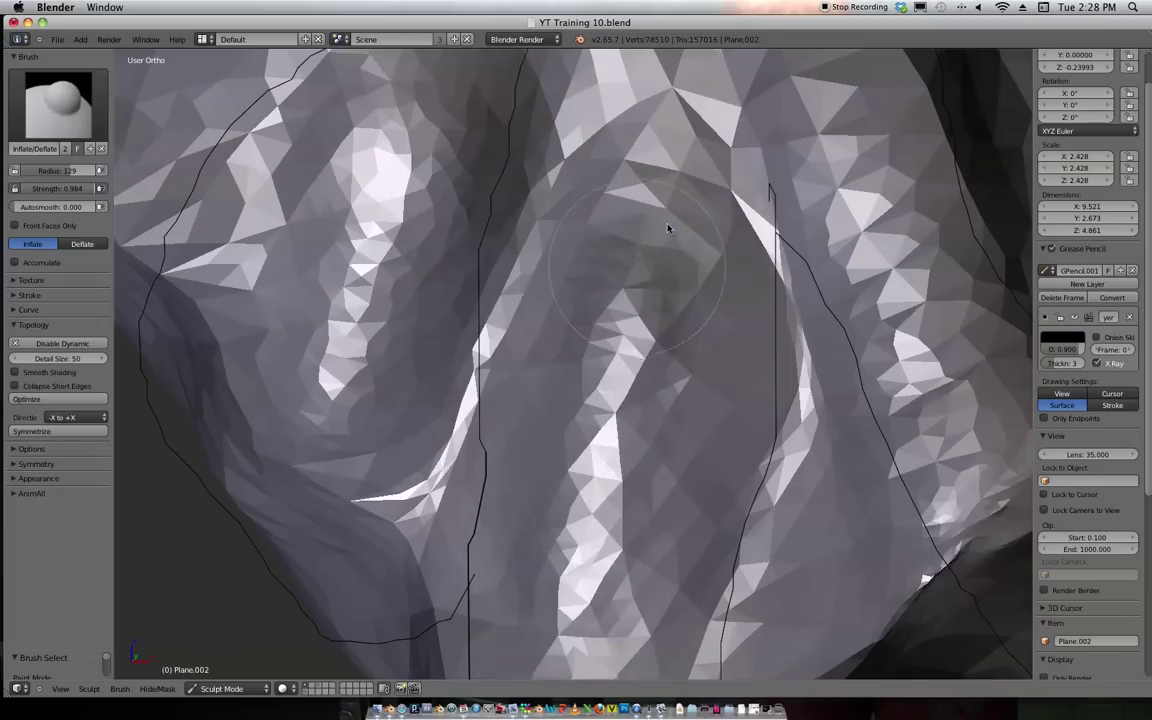
scroll(638, 270, "down", 3)
left_click_drag(638, 270, 595, 397)
middle_click_drag(649, 295, 570, 427, "shift")
Inflate the long neck muscles up to the back of the jaw and head.
middle_click_drag(668, 395, 676, 498, "ctrl")
mouse_move(676, 498)
left_mouse_down()
mouse_move(745, 668)
mouse_move(660, 508)
left_mouse_up()
middle_click_drag(674, 515, 626, 343, "shift")
mouse_move(616, 358)
left_mouse_down()
mouse_move(674, 524)
mouse_move(611, 353)
mouse_move(612, 277)
left_mouse_up()
middle_click_drag(702, 303, 697, 165, "ctrl")
mouse_move(697, 165)
middle_mouse_down("shift")
mouse_move(746, 352)
mouse_move(627, 507)
middle_mouse_up("shift")
mouse_move(627, 507)
left_mouse_down()
mouse_move(607, 422)
mouse_move(595, 498)
mouse_move(694, 134)
mouse_move(712, 135)
left_mouse_up()
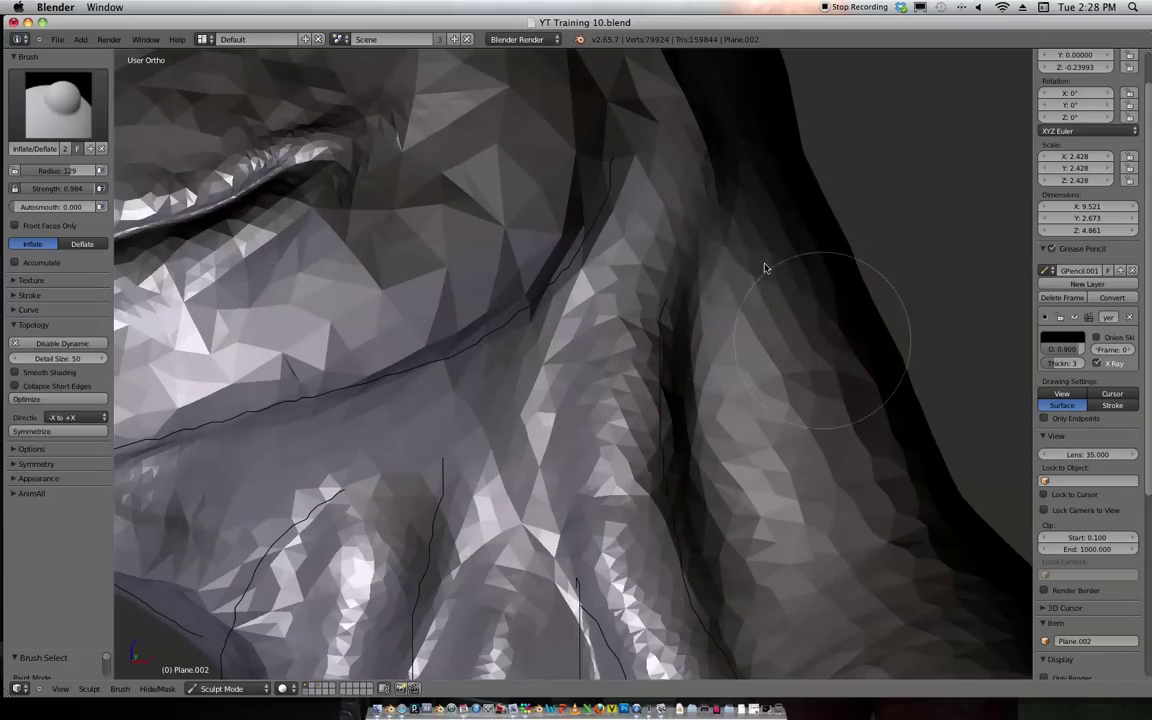
scroll(765, 268, "down", 6)
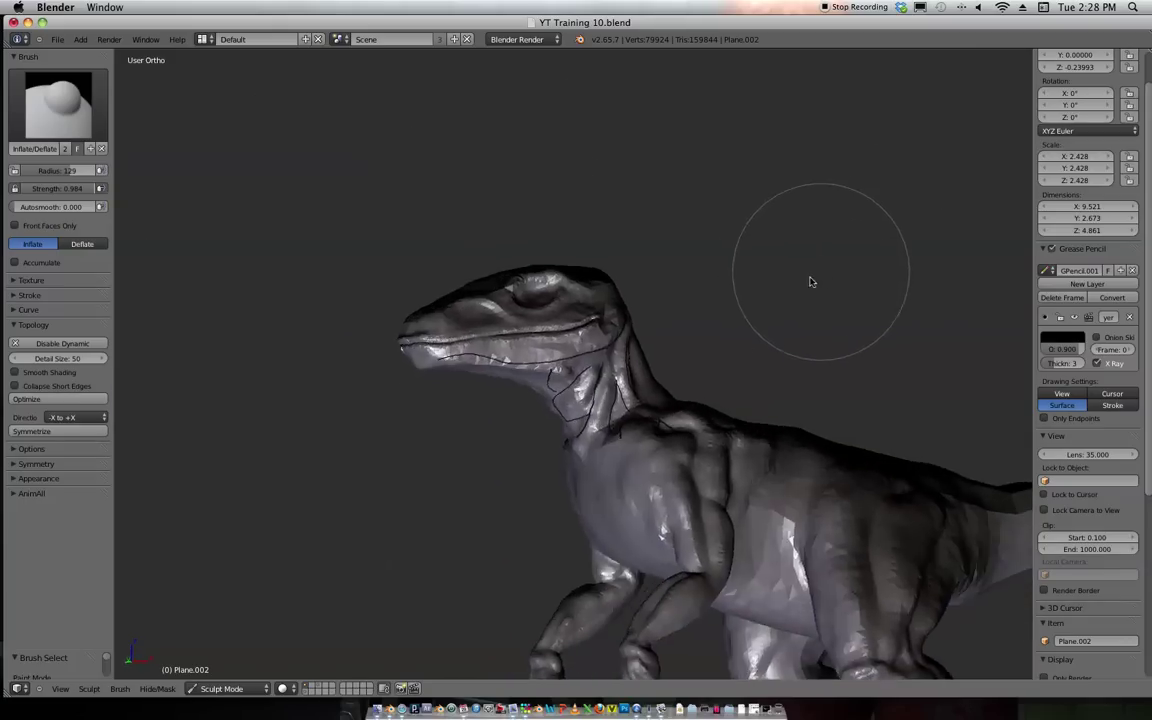
Inflate the back of the jaw where it meets the long neck muscle.
scroll(714, 380, "up", 8)
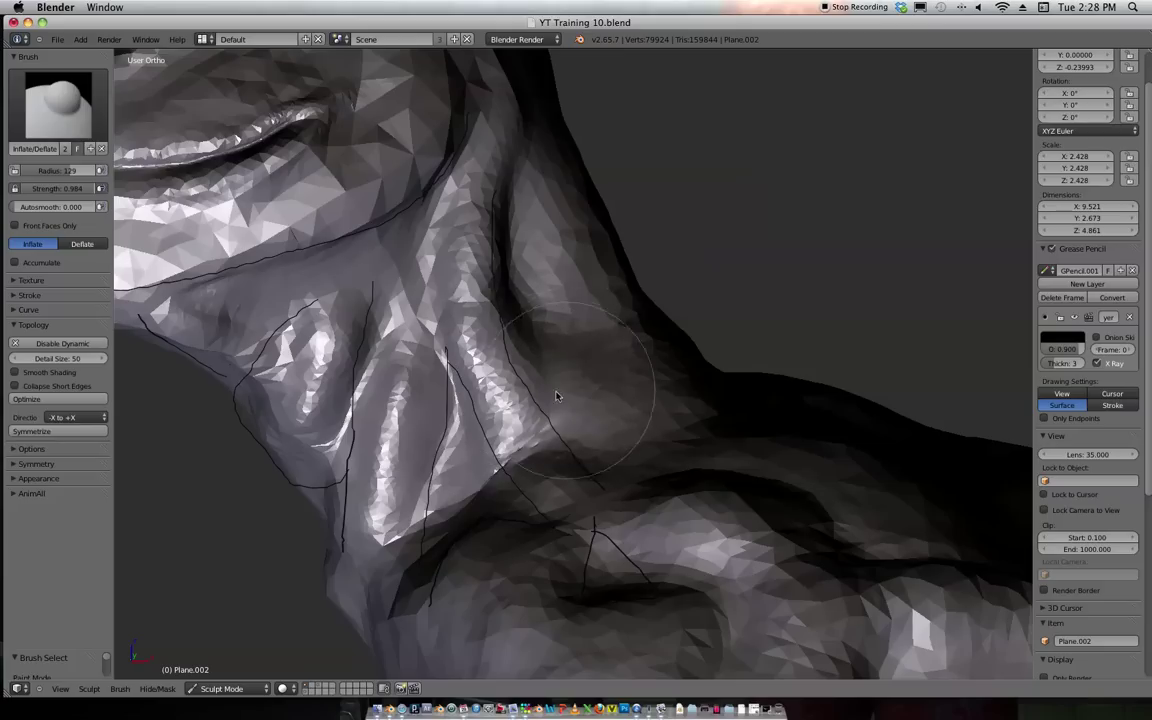
scroll(689, 316, "down", 8)
scroll(771, 297, "up", 8)
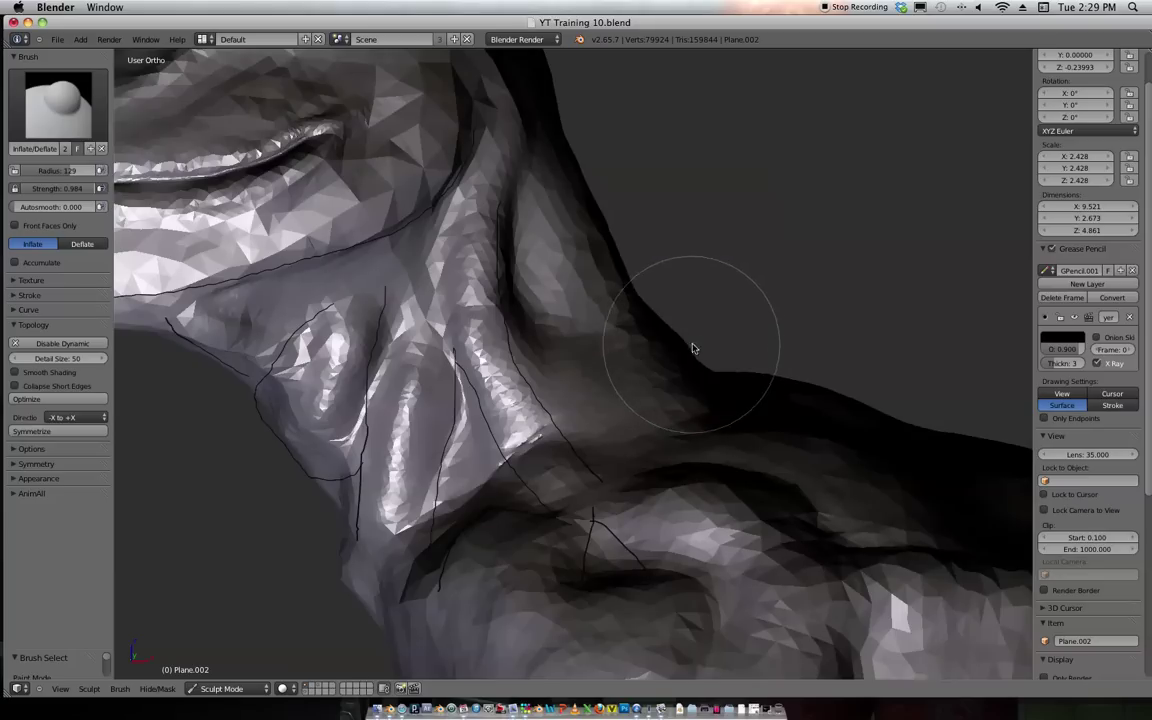
left_click_drag(554, 420, 555, 424)
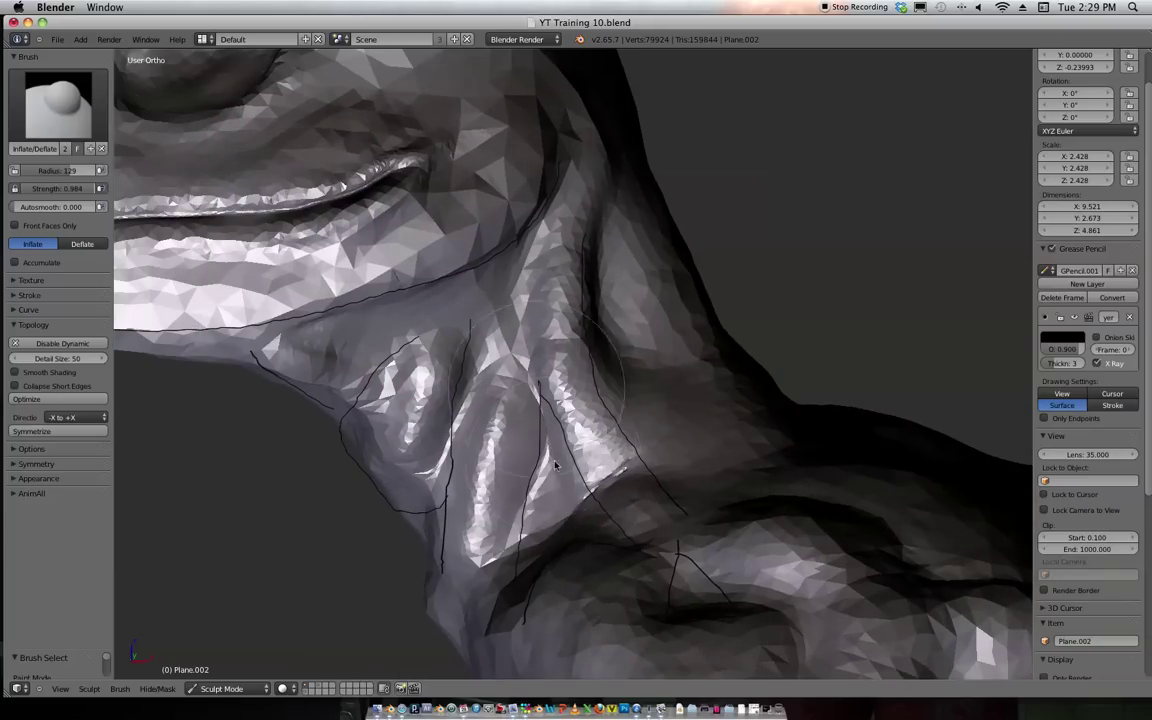
scroll(447, 323, "down", 4)
scroll(554, 346, "up", 5)
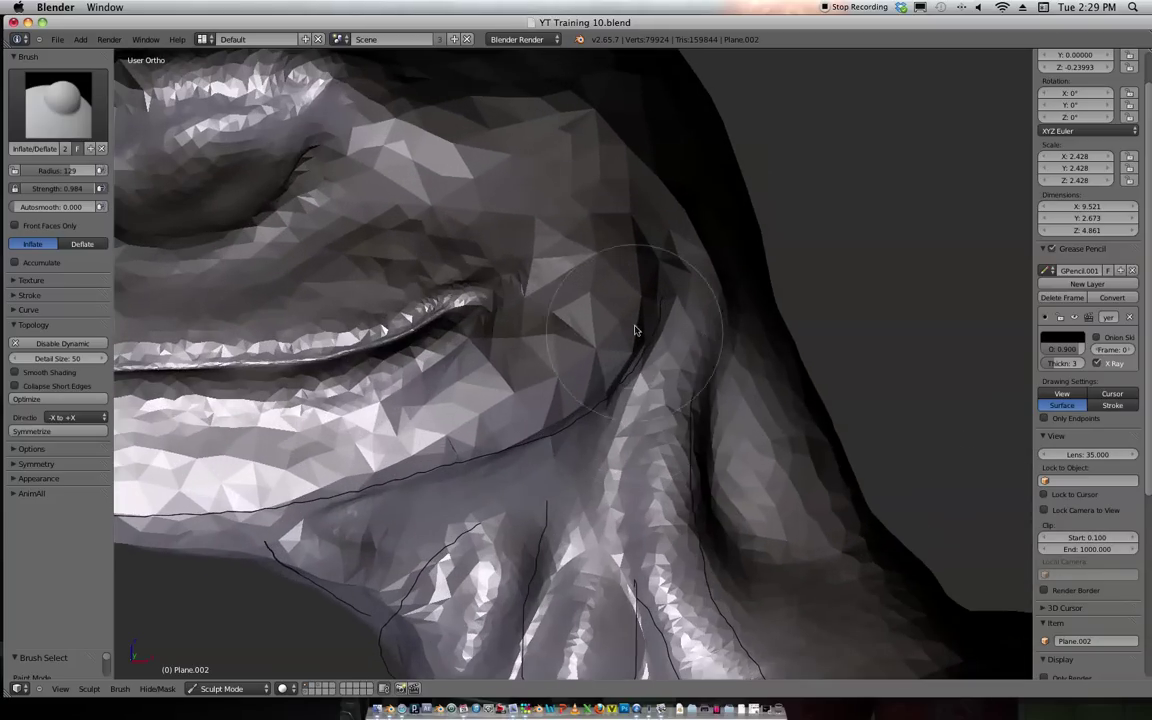
scroll(531, 287, "down", 3)
middle_click_drag(633, 240, 846, 268, "shift")
scroll(777, 268, "up", 5)
scroll(731, 341, "down", 5)
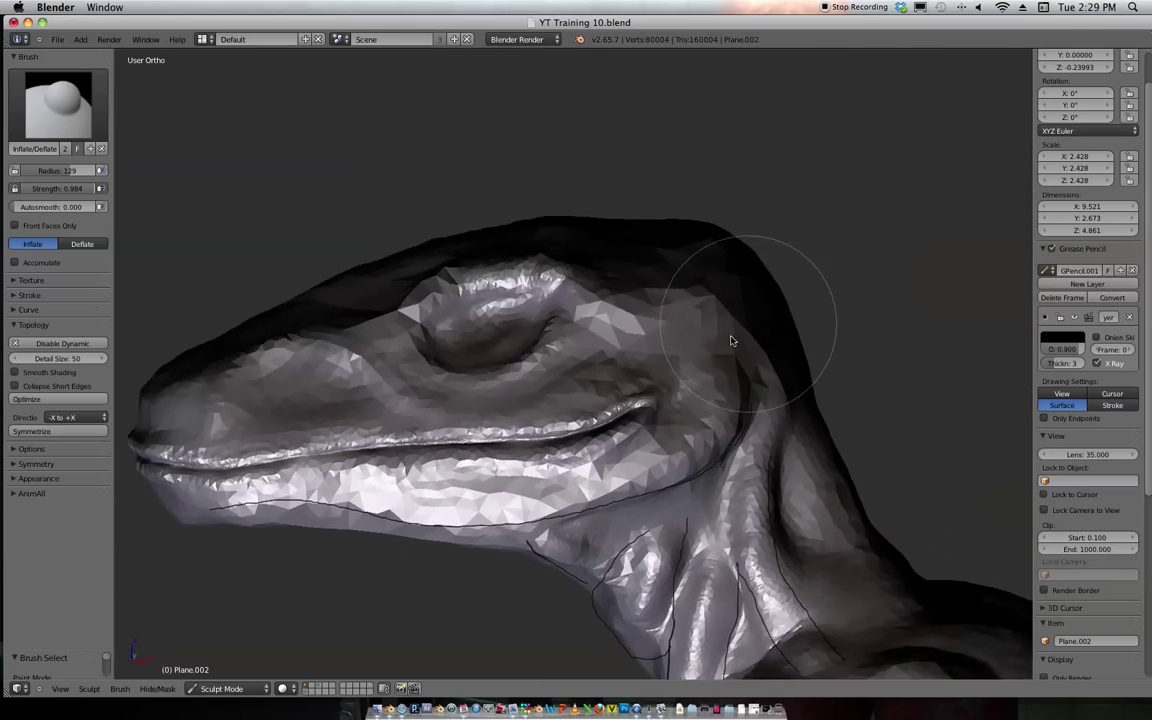
Inflate a muscle band running from behind the eye to the back of the skull.
scroll(731, 341, "up", 5)
mouse_move(621, 407)
left_mouse_down()
mouse_move(581, 427)
mouse_move(707, 327)
mouse_move(679, 360)
mouse_move(779, 301)
mouse_move(851, 296)
mouse_move(915, 314)
mouse_move(807, 321)
left_mouse_up()
scroll(779, 301, "down", 5)
scroll(856, 244, "up", 5)
scroll(878, 253, "down", 5)
scroll(878, 253, "up", 5)
mouse_move(661, 404)
left_mouse_down()
mouse_move(476, 329)
mouse_move(494, 372)
left_mouse_up()
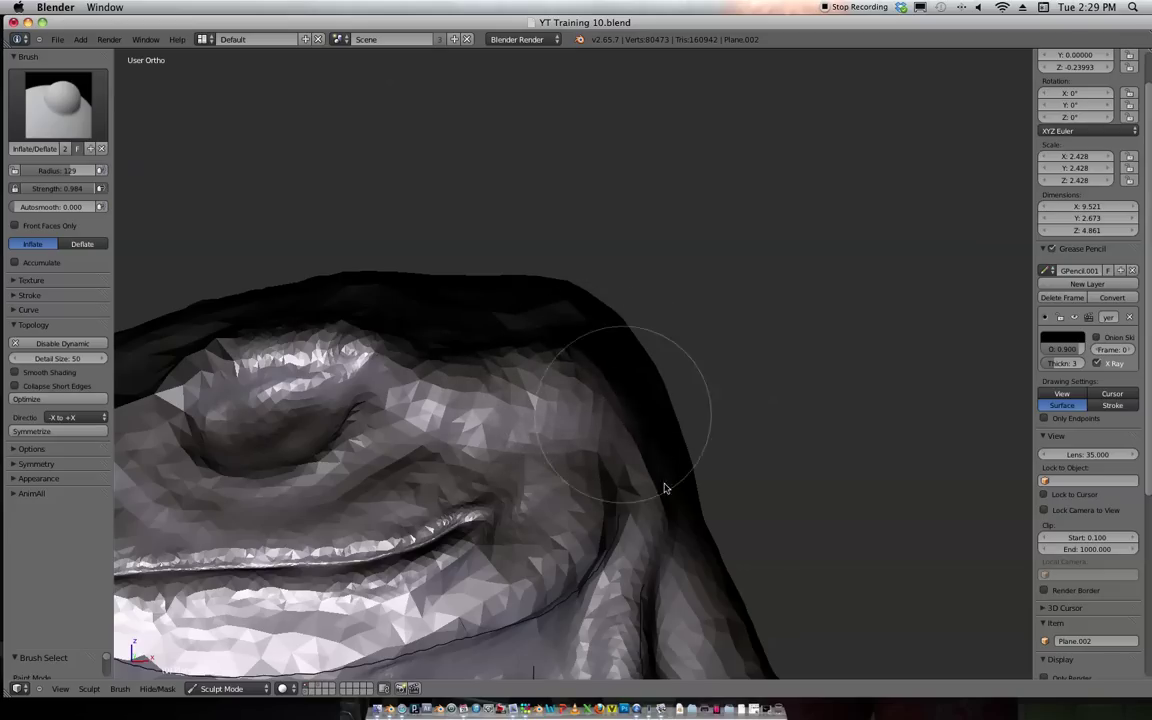
Build up and smooth the side of the head between the eye and the rear of the skull.
scroll(683, 312, "down", 7)
middle_click_drag(703, 357, 697, 385)
scroll(722, 395, "up", 6)
scroll(697, 385, "up", 2)
mouse_move(635, 447)
left_mouse_down()
mouse_move(537, 411)
mouse_move(481, 440)
mouse_move(508, 441)
mouse_move(476, 458)
mouse_move(626, 446)
left_mouse_up()
mouse_move(516, 402)
left_mouse_down("shift")
mouse_move(325, 557)
mouse_move(637, 410)
mouse_move(702, 326)
left_mouse_up("shift")
mouse_move(702, 326)
middle_mouse_down()
mouse_move(849, 288)
mouse_move(825, 275)
mouse_move(694, 303)
mouse_move(678, 363)
mouse_move(728, 319)
middle_mouse_up()
scroll(591, 532, "up", 4)
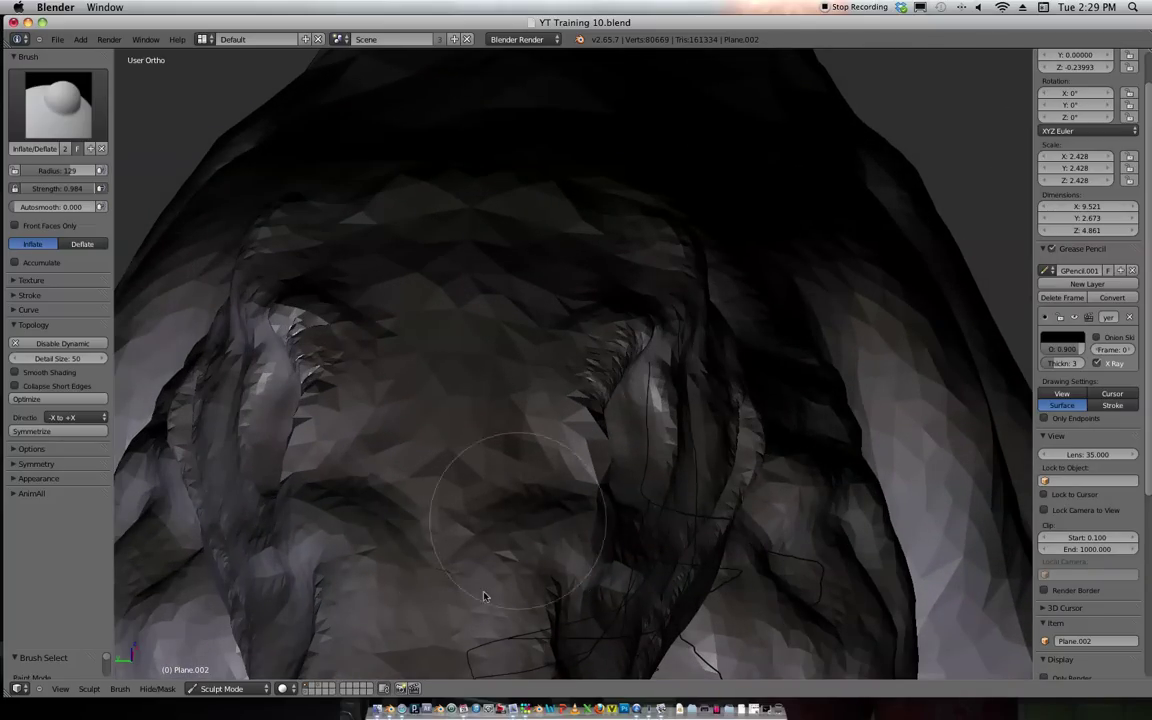
Inflate the raised ridge on the snout in front of the eye.
scroll(711, 333, "down", 3)
middle_click_drag(711, 333, 672, 378)
scroll(543, 446, "up", 4)
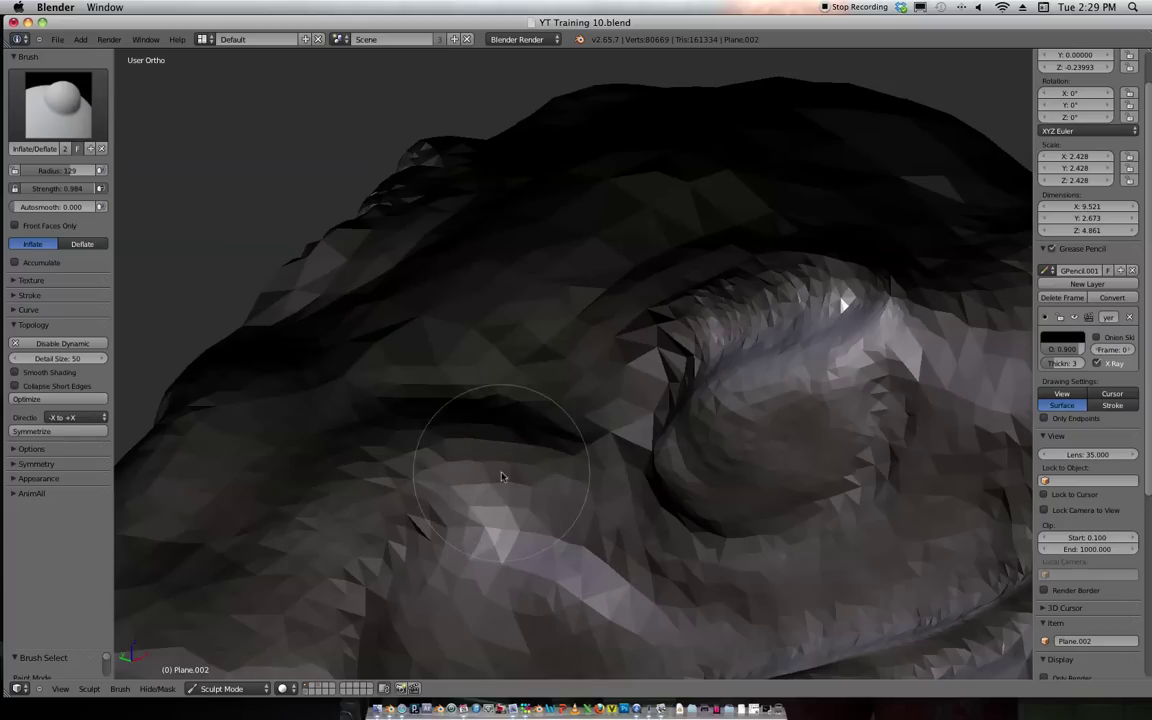
mouse_move(501, 476)
left_mouse_down()
mouse_move(383, 496)
mouse_move(383, 561)
left_mouse_up()
mouse_move(387, 471)
left_mouse_down()
mouse_move(473, 453)
mouse_move(447, 447)
mouse_move(445, 460)
left_mouse_up()
middle_click_drag(610, 355, 753, 267)
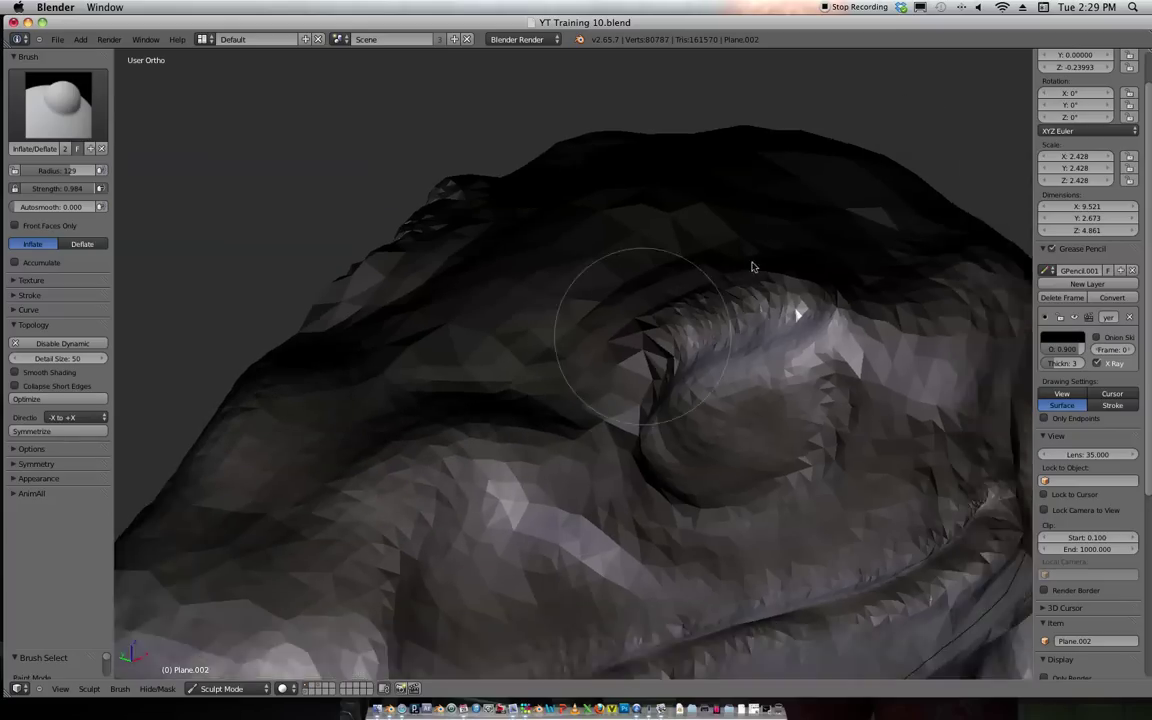
Examine the back and neck from above and compare the sculpt with the low-poly base mesh on another layer.
scroll(733, 262, "down", 6)
middle_click_drag(692, 236, 774, 267)
scroll(705, 195, "down", 5)
scroll(774, 267, "up", 6)
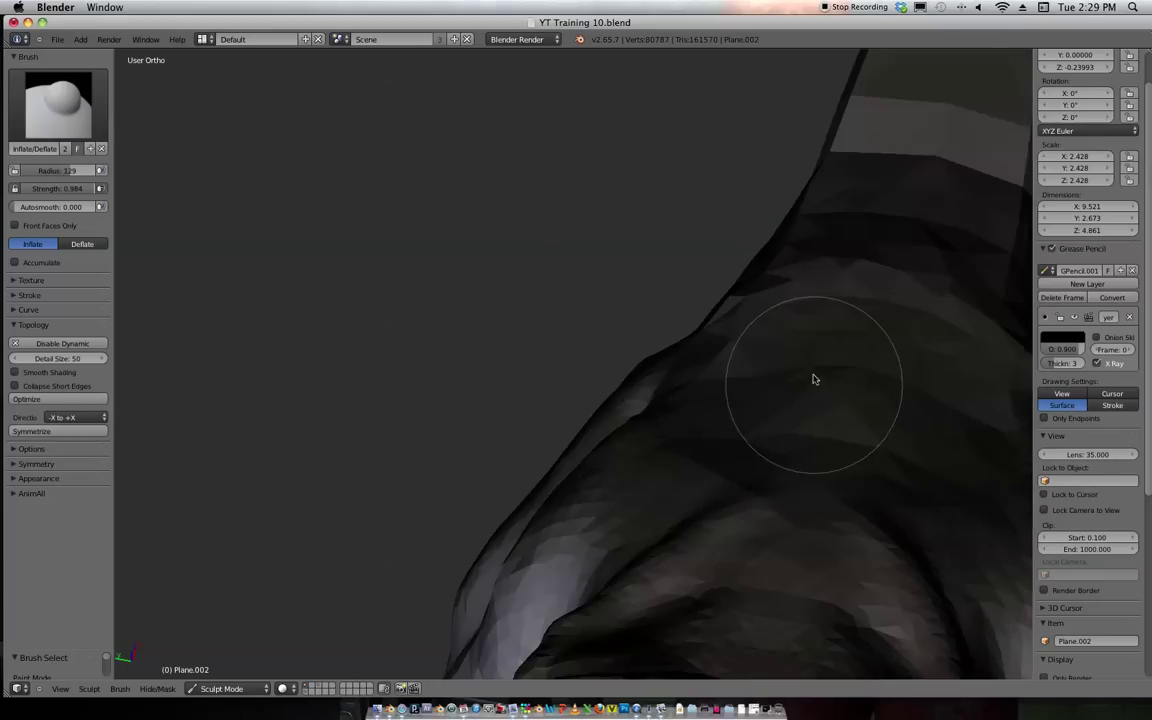
middle_click_drag(814, 379, 761, 316)
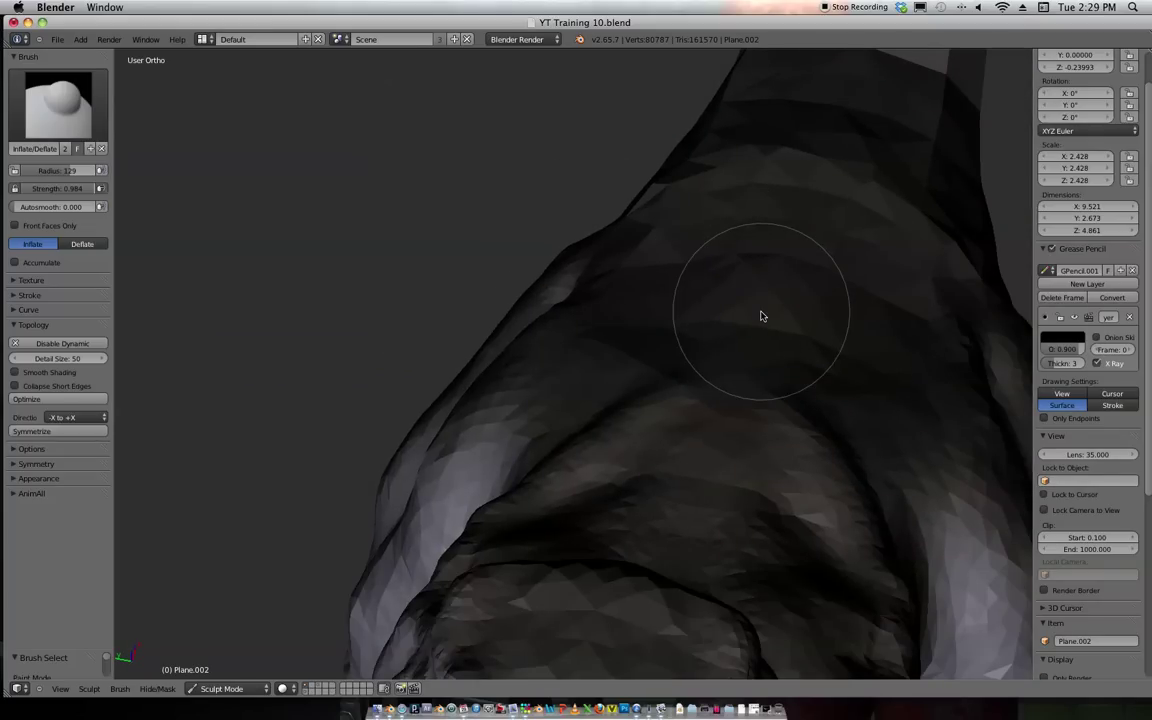
scroll(670, 304, "down", 4)
scroll(802, 388, "down", 3)
middle_click_drag(802, 388, 708, 412)
scroll(757, 403, "up", 4)
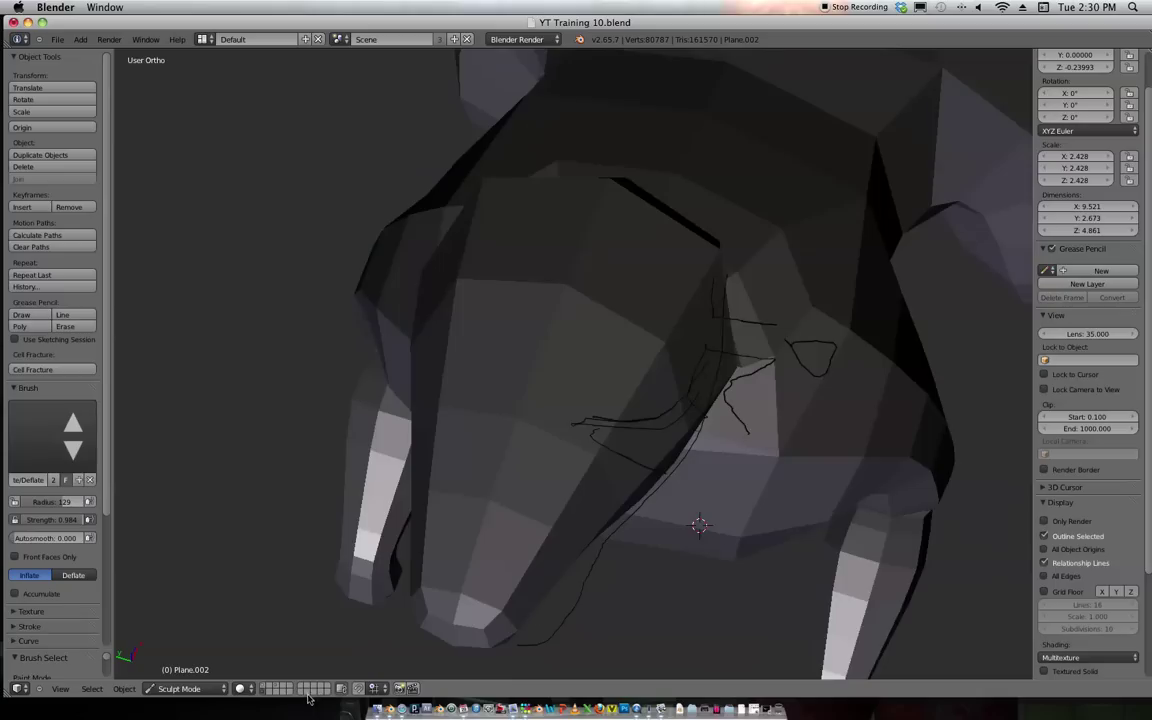
scroll(573, 372, "down", 3)
left_click(280, 690)
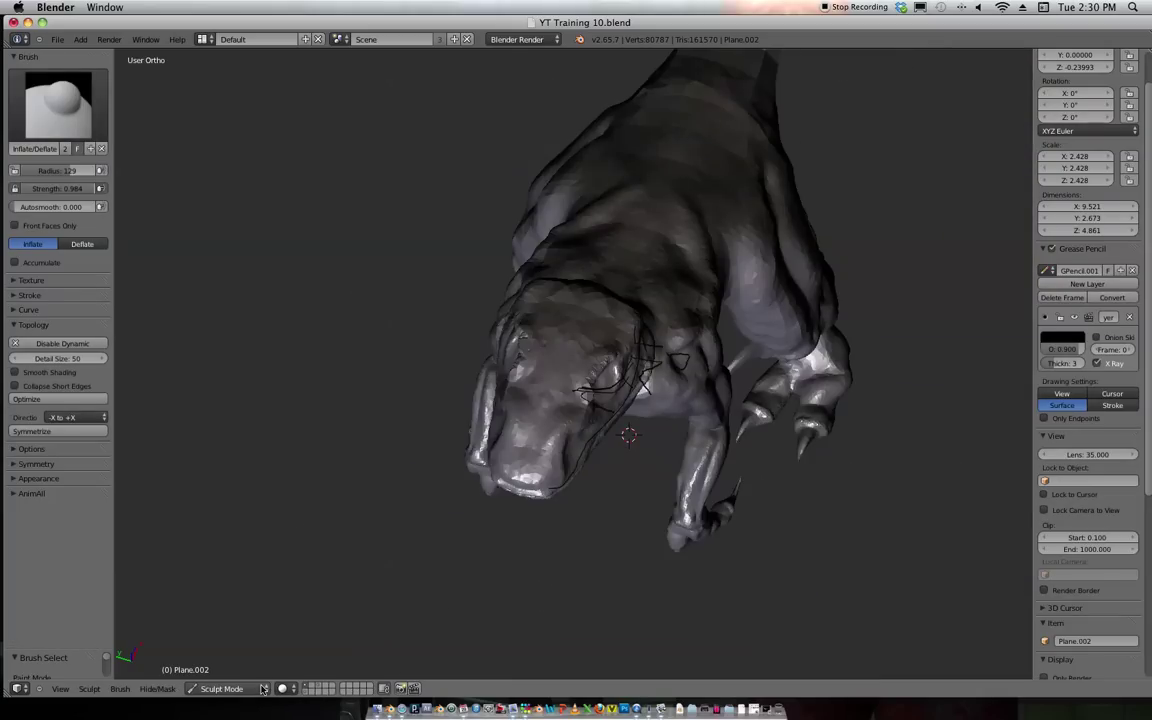
Inspect the top of the head, view the Opticus Dnotop Top.png reference from the Media folder, and return to Blender.
mouse_move(560, 460)
middle_mouse_down()
mouse_move(545, 470)
mouse_move(768, 388)
mouse_move(868, 405)
middle_mouse_up()
scroll(578, 440, "up", 4)
scroll(602, 460, "up", 2)
scroll(860, 400, "up", 2)
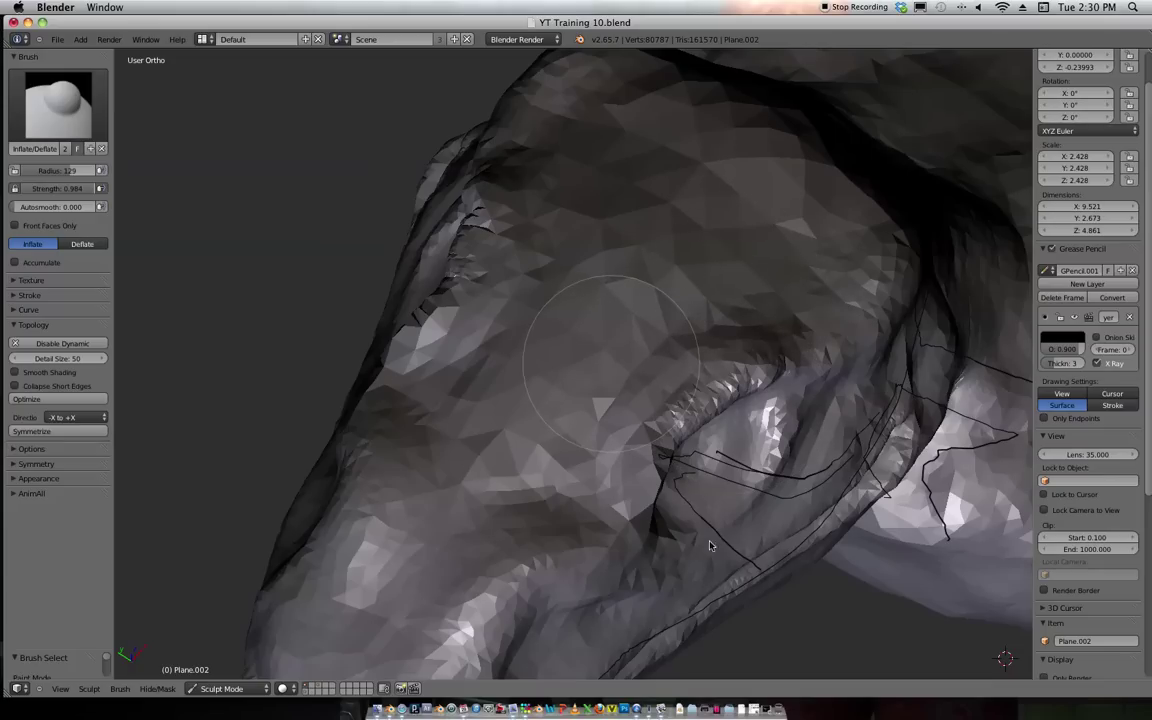
scroll(406, 373, "down", 2)
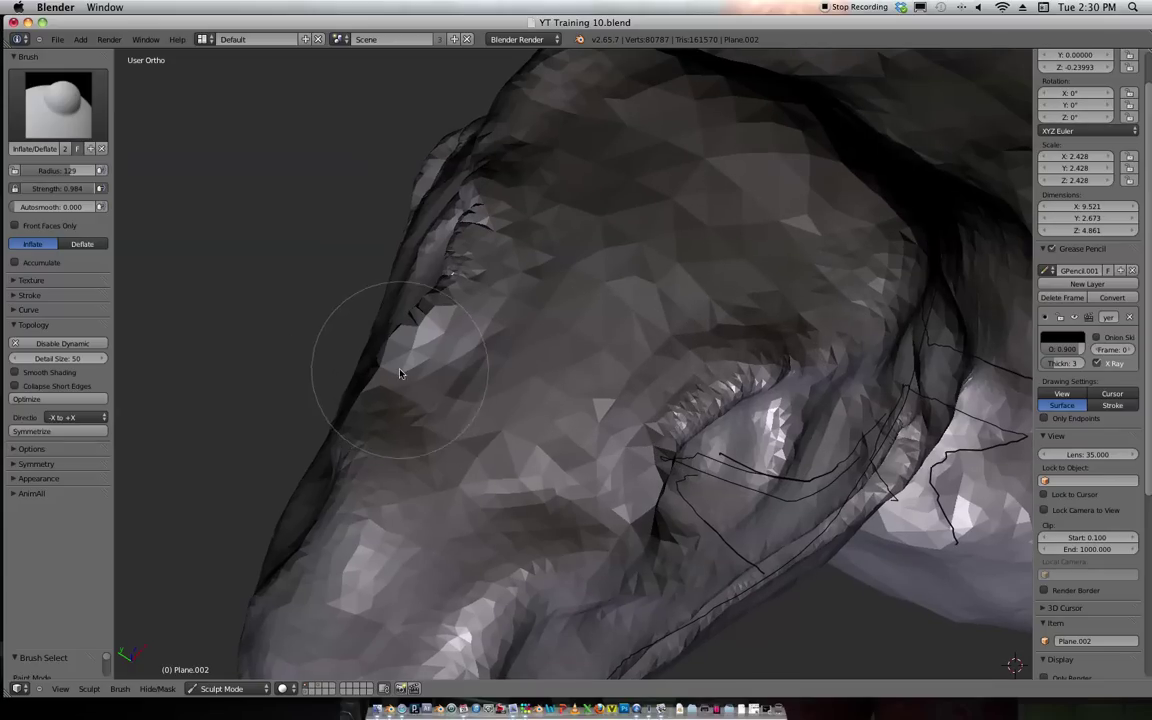
scroll(347, 360, "down", 3)
left_click(750, 706)
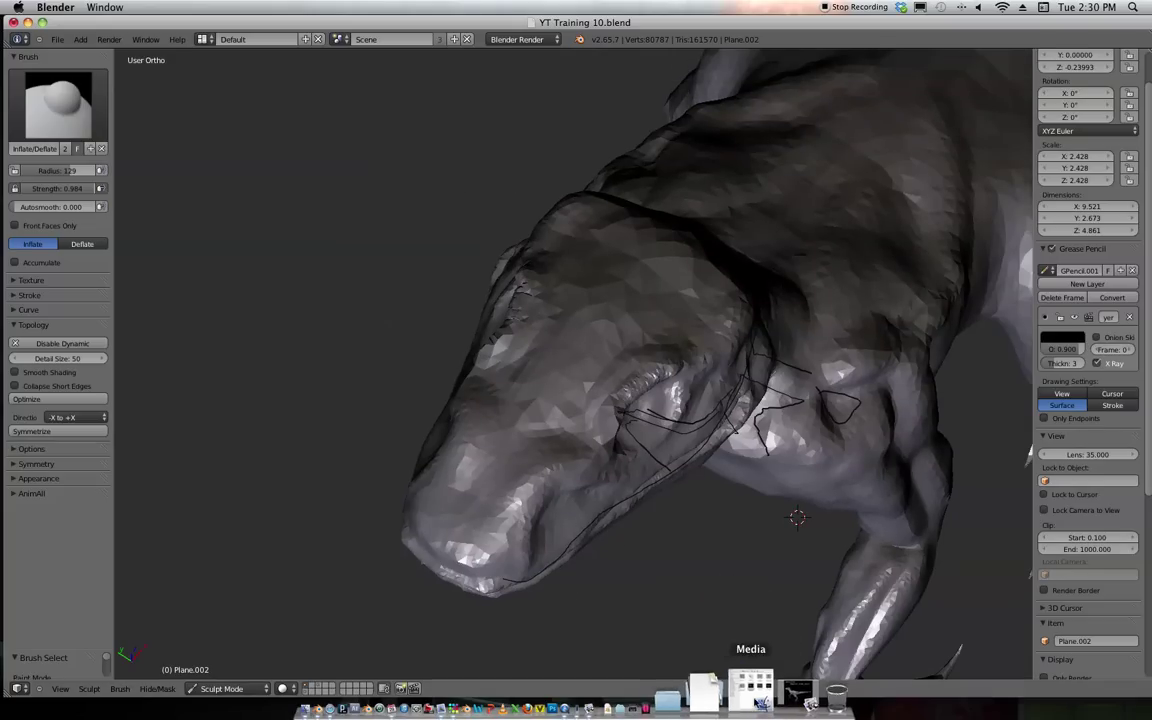
left_click(686, 511)
left_click(488, 538)
left_click_drag(610, 593, 553, 593)
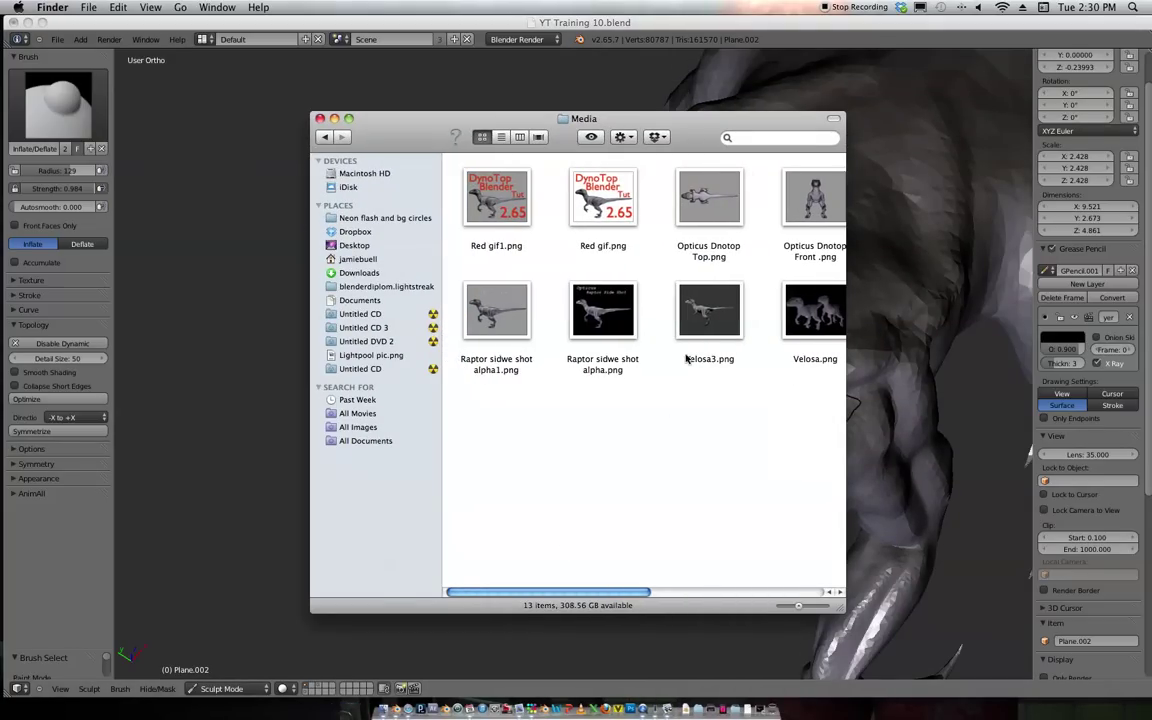
double_click(702, 193)
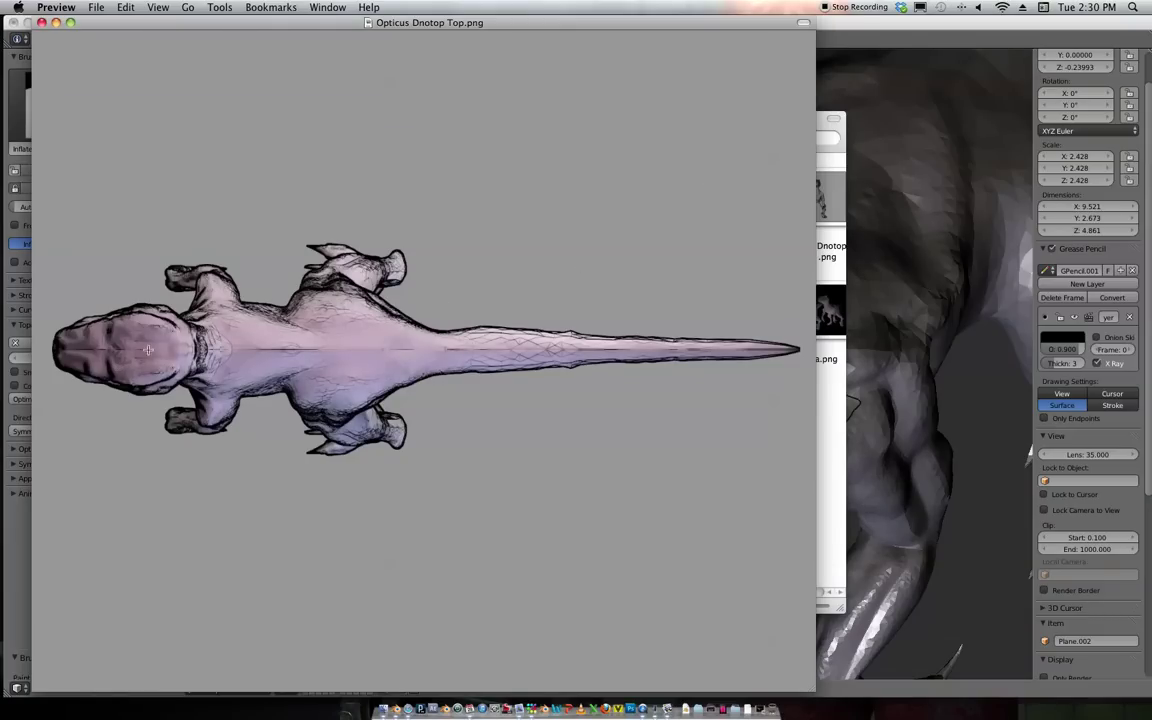
left_click(43, 23)
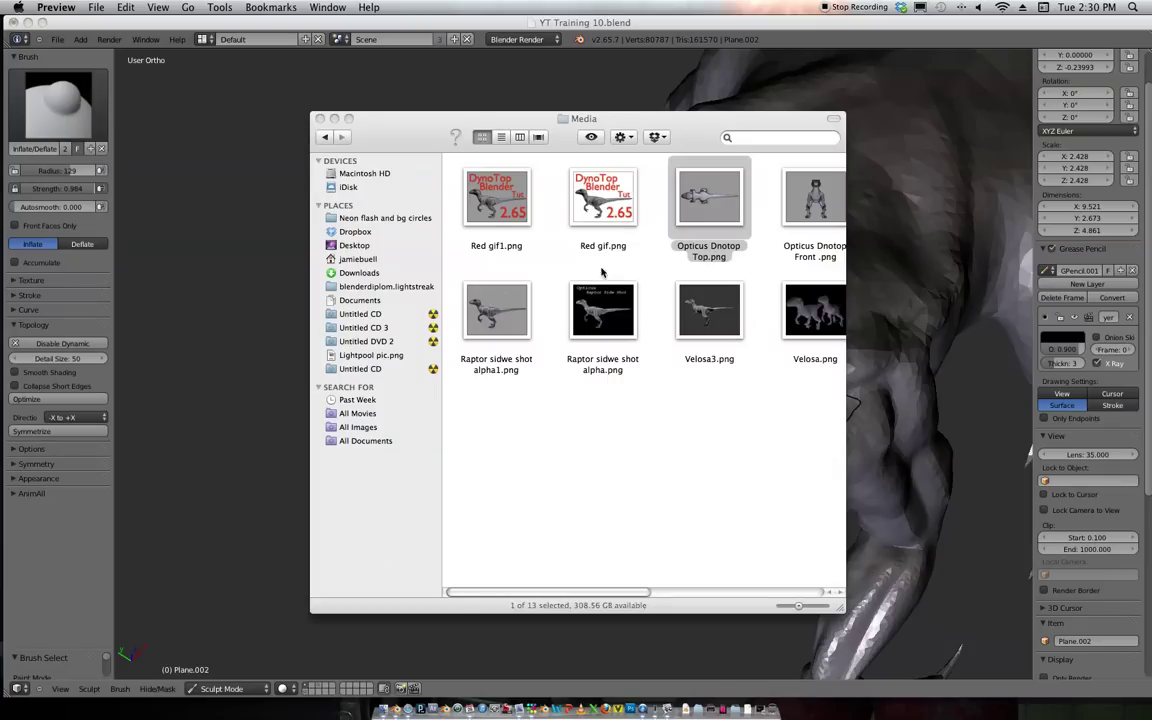
left_click(285, 306)
Set the Inflate brush radius to 65 and build up the top of the skull behind the brow.
mouse_move(772, 368)
middle_mouse_down()
mouse_move(830, 342)
mouse_move(776, 380)
middle_mouse_up()
mouse_move(780, 424)
middle_mouse_down("ctrl")
mouse_move(787, 393)
mouse_move(727, 440)
mouse_move(694, 429)
mouse_move(703, 461)
middle_mouse_up("ctrl")
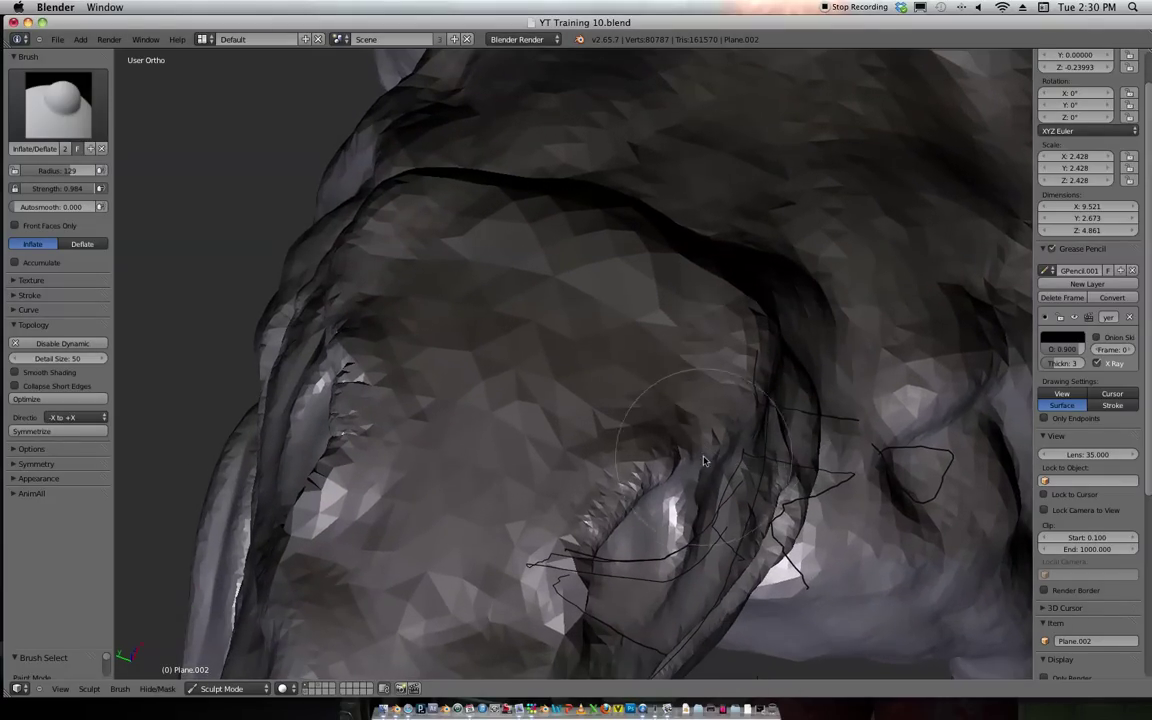
key("f")
left_click(596, 419)
scroll(704, 411, "down", 2)
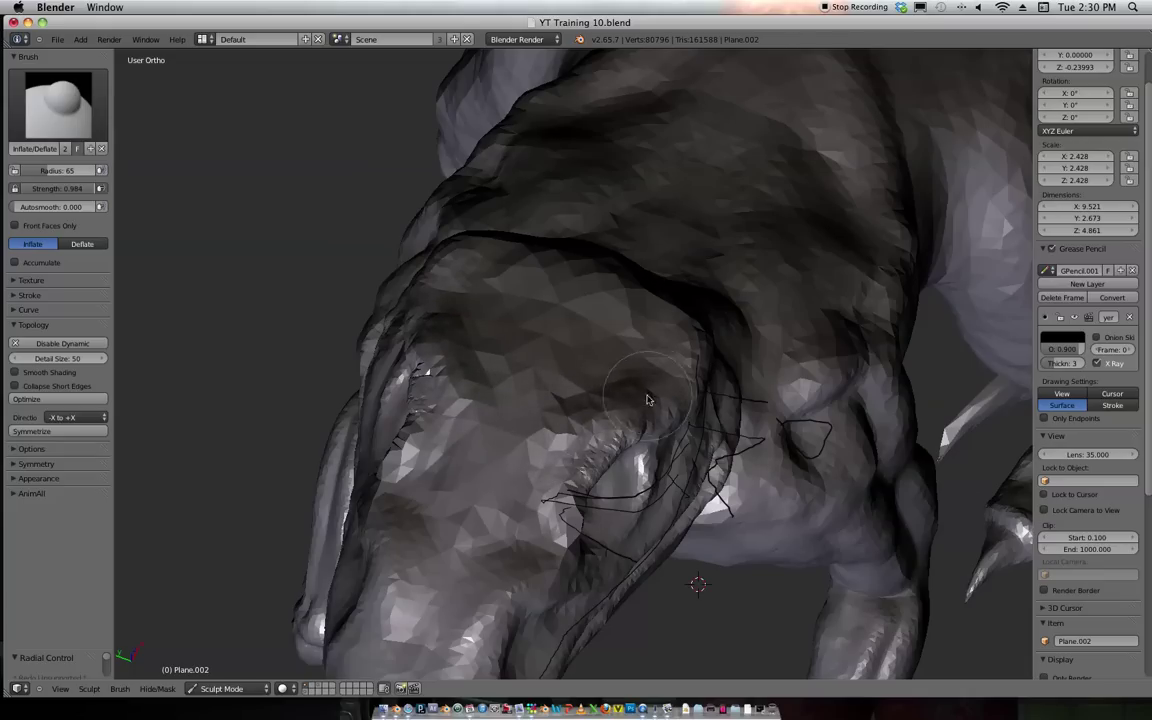
scroll(654, 390, "down", 3)
middle_click_drag(672, 312, 684, 294)
scroll(680, 290, "up", 5)
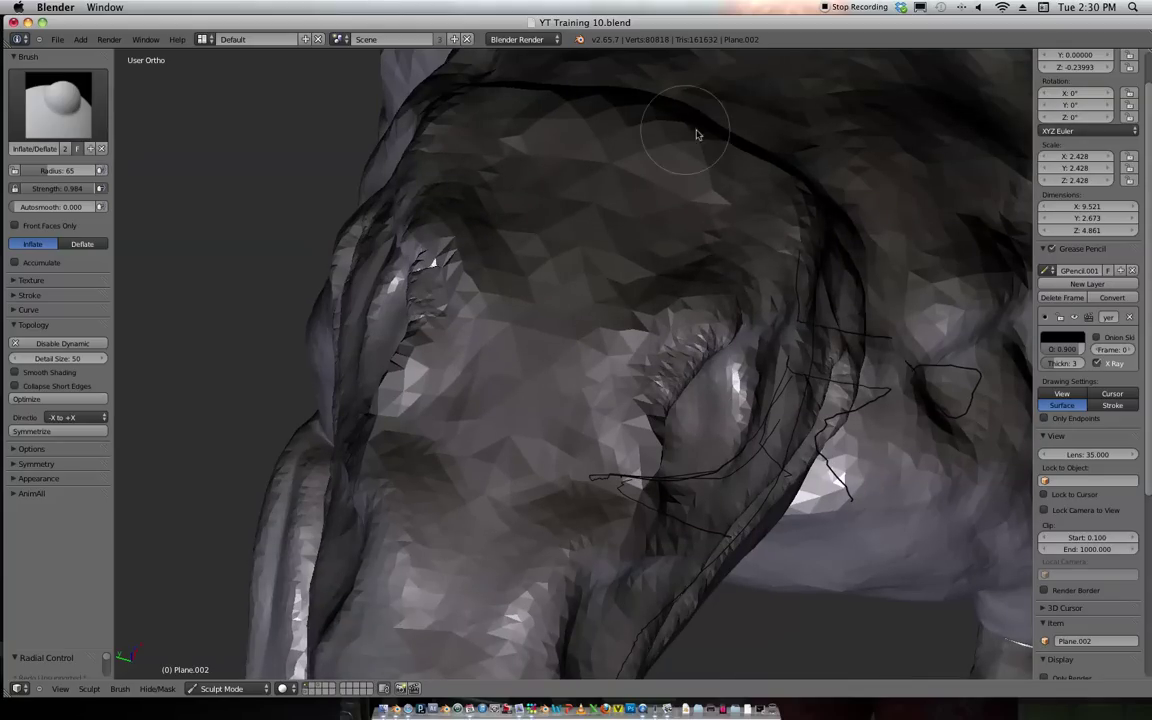
left_click_drag(676, 198, 568, 164)
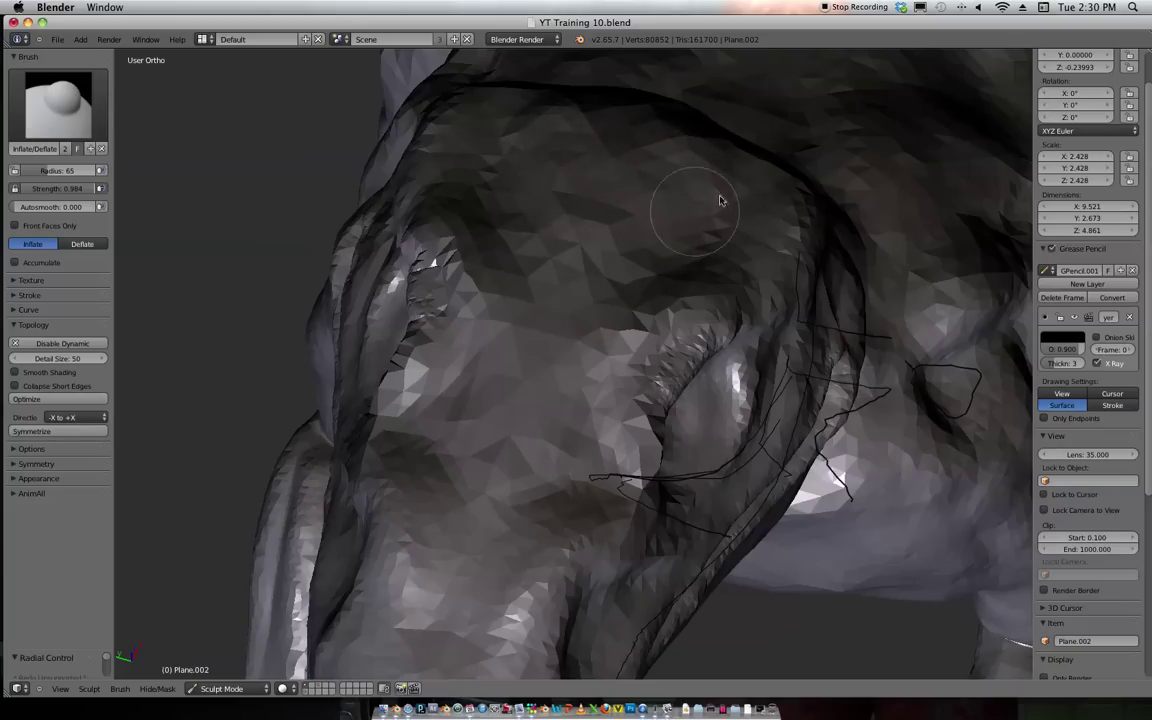
Inflate the brow ridge above the eye on the front and side of the head.
mouse_move(756, 232)
middle_mouse_down()
mouse_move(793, 169)
mouse_move(766, 214)
mouse_move(657, 315)
mouse_move(643, 296)
mouse_move(699, 334)
middle_mouse_up()
scroll(836, 177, "down", 8)
scroll(710, 442, "up", 8)
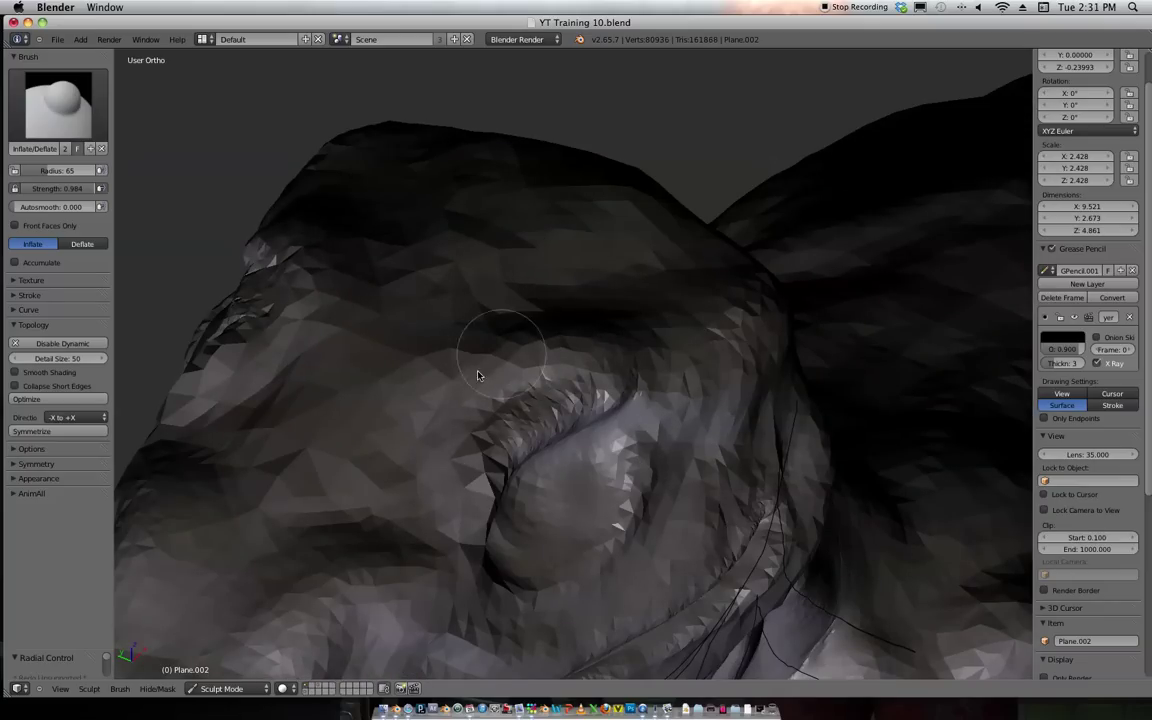
middle_click_drag(519, 407, 514, 298)
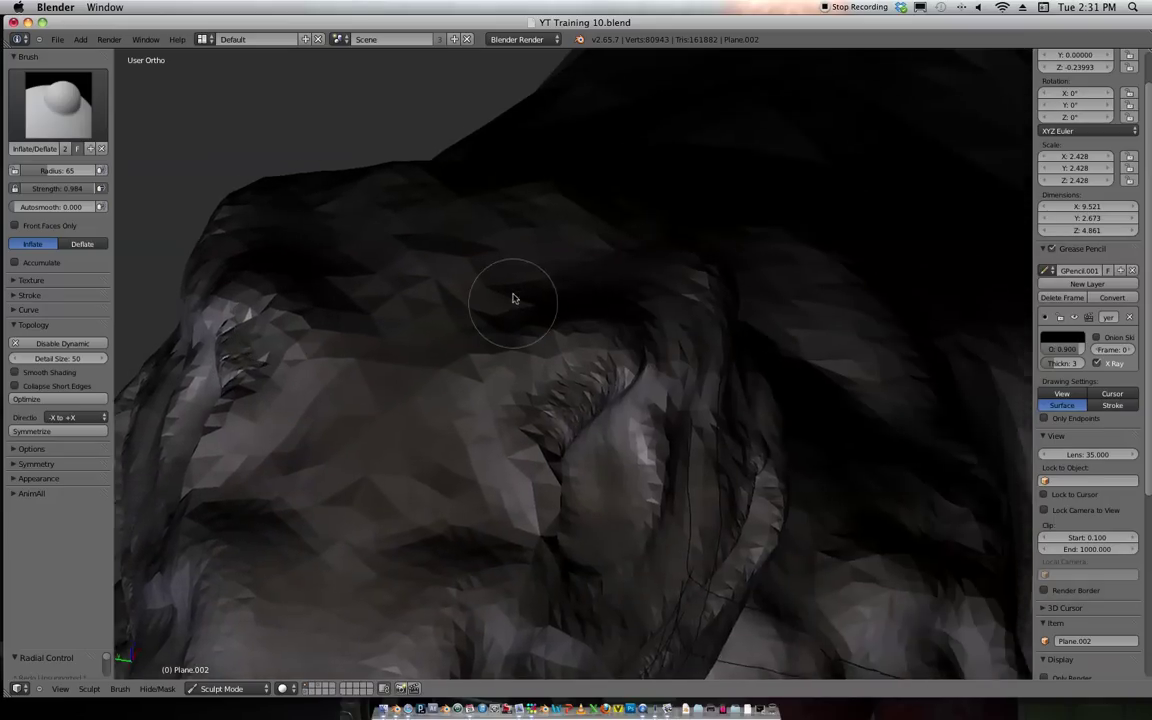
scroll(677, 336, "up", 3)
left_click_drag(525, 437, 600, 334)
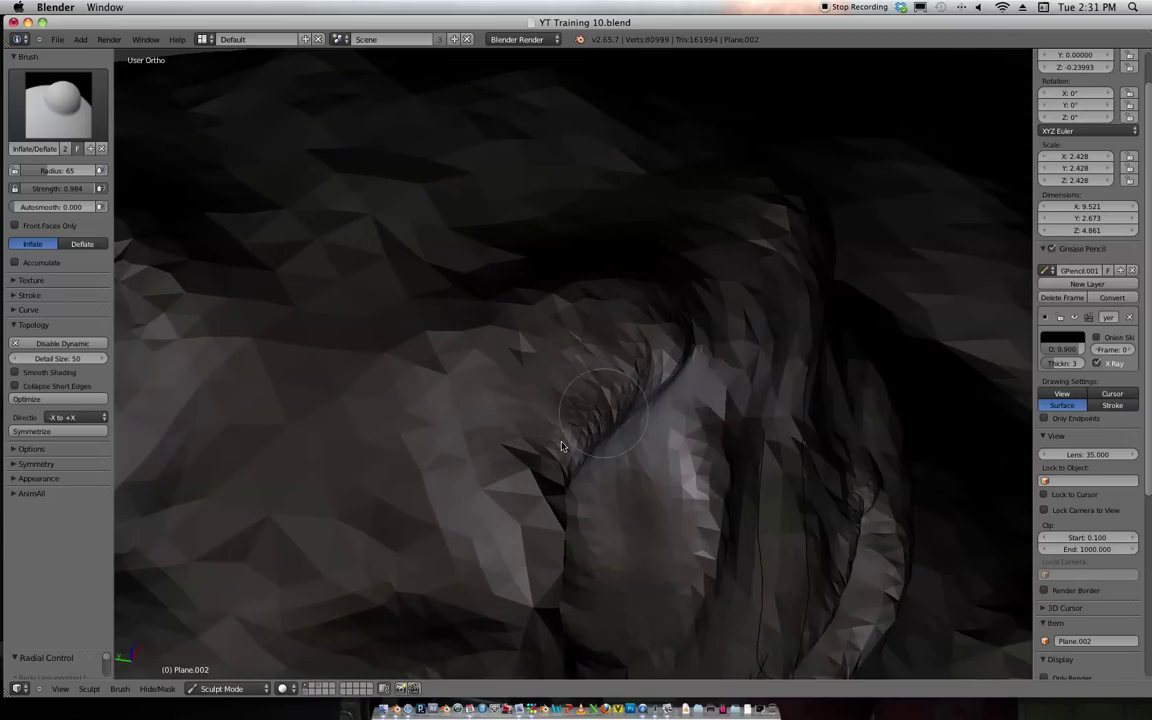
Smooth and refine the front end of the brow down to the inner corner of the eye.
middle_click_drag(531, 451, 564, 368)
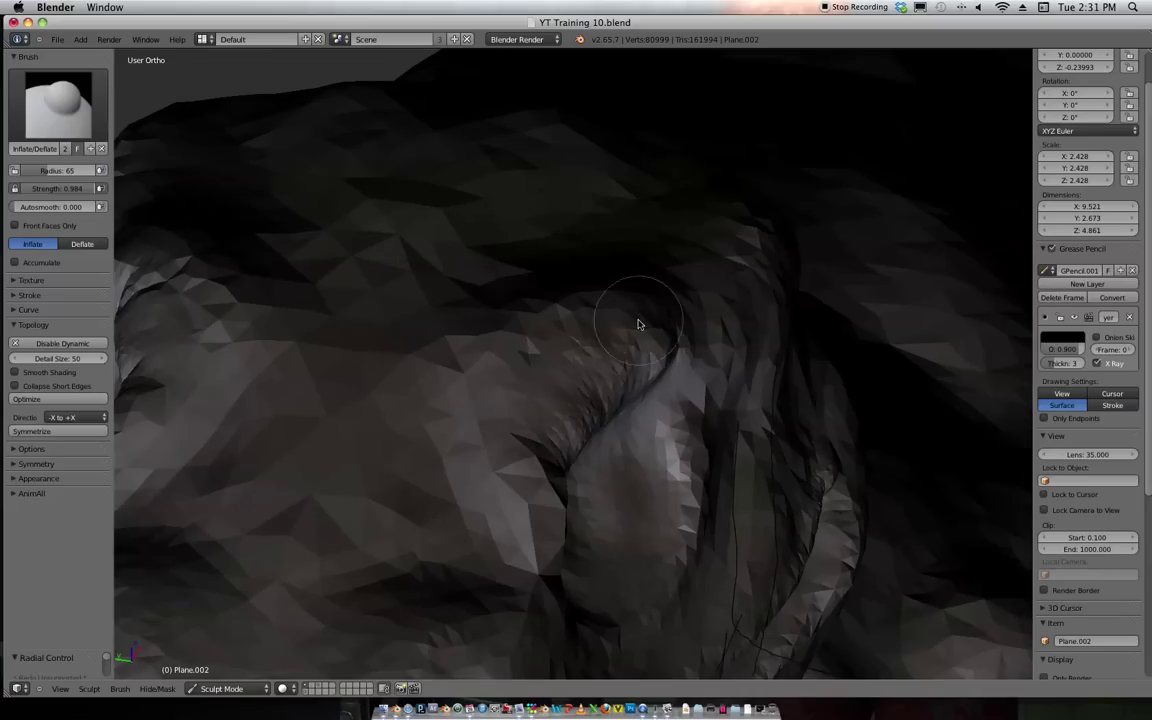
middle_click_drag(637, 373, 495, 385)
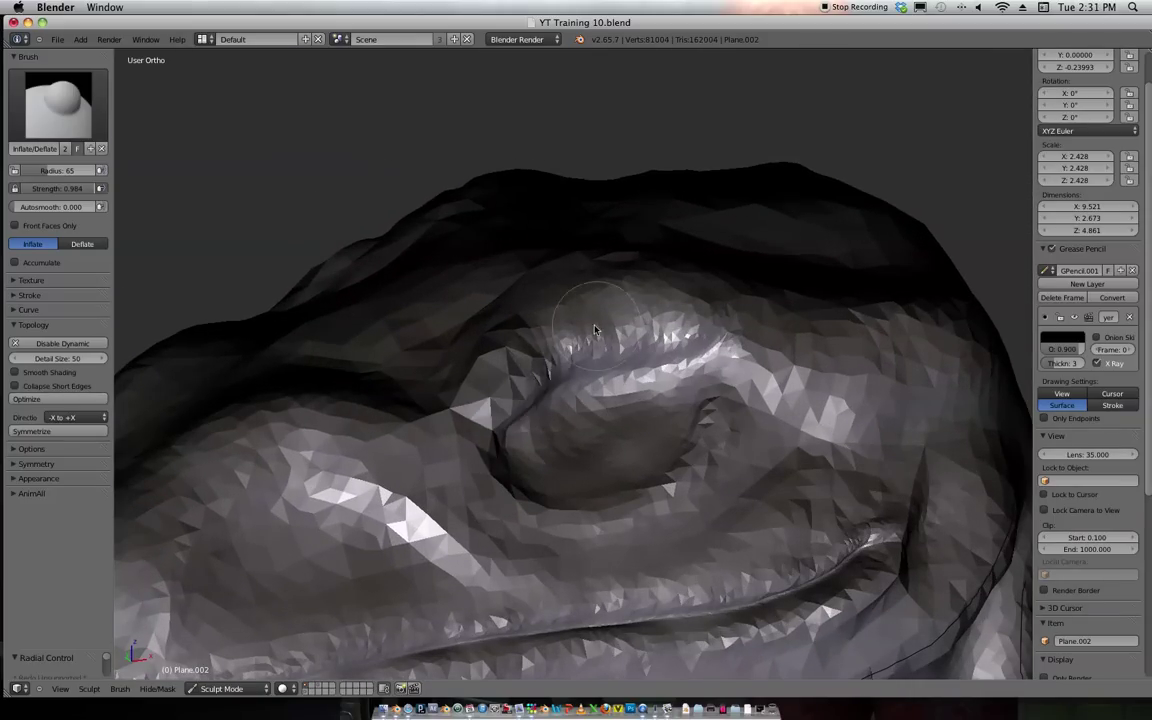
left_click_drag(551, 379, 522, 431)
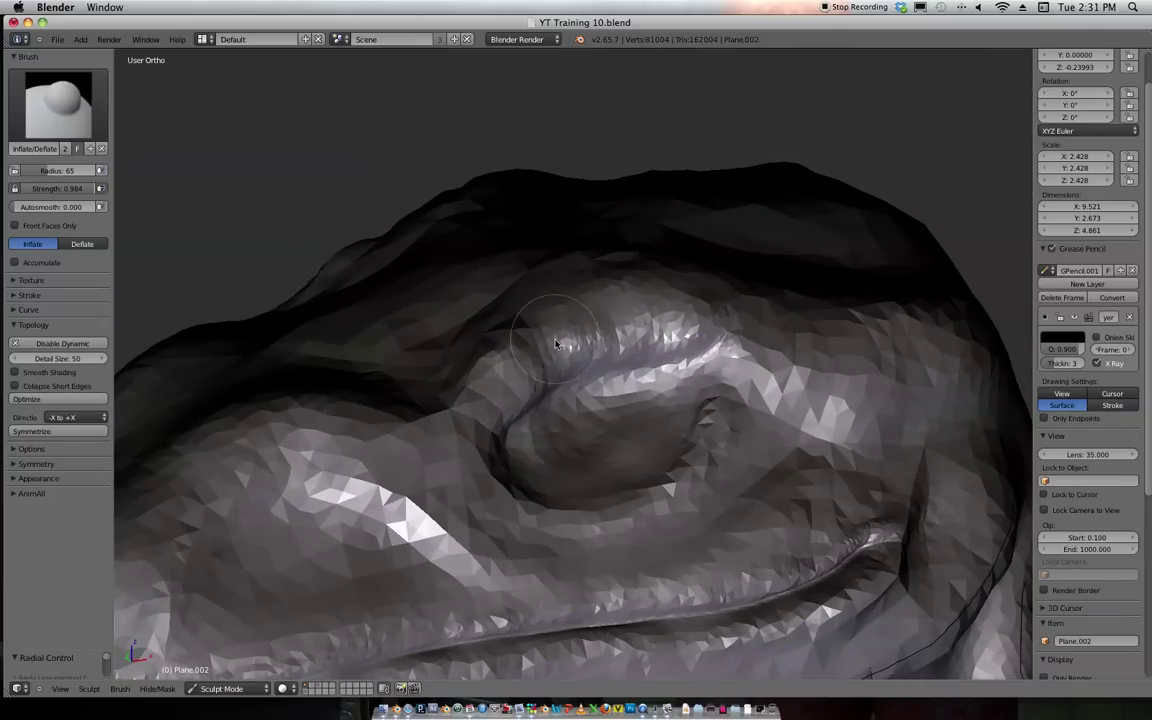
middle_click_drag(493, 371, 504, 314)
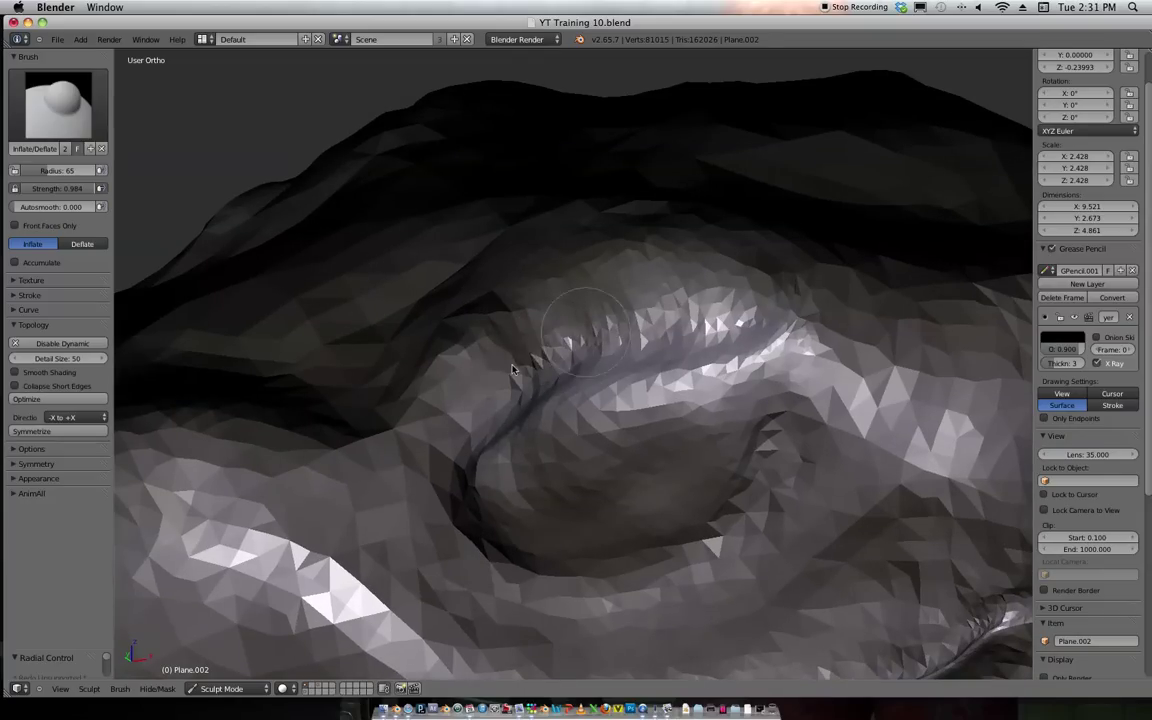
mouse_move(577, 333)
left_mouse_down()
mouse_move(526, 282)
mouse_move(628, 321)
left_mouse_up()
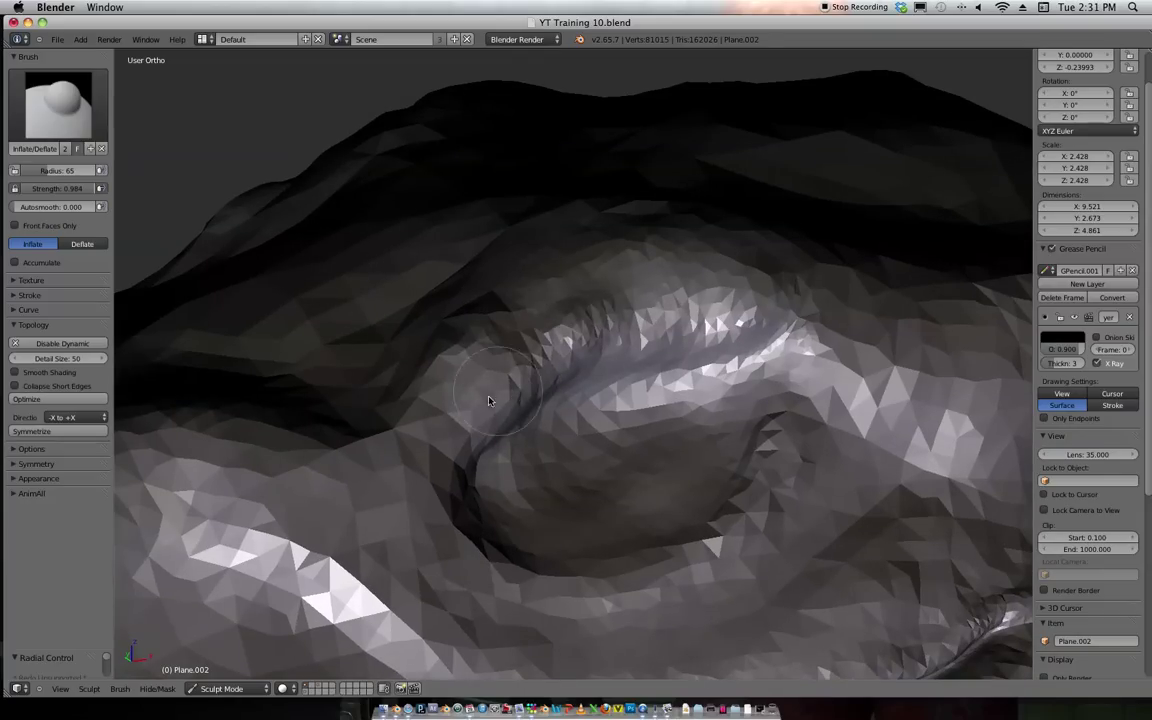
Inflate the upper eyelid rim along the lower edge of the brow.
mouse_move(540, 360)
left_mouse_down()
mouse_move(726, 337)
mouse_move(645, 312)
mouse_move(565, 322)
mouse_move(497, 410)
mouse_move(600, 338)
mouse_move(665, 312)
left_mouse_up()
scroll(665, 312, "up", 3)
mouse_move(540, 350)
left_mouse_down()
mouse_move(667, 297)
mouse_move(725, 293)
mouse_move(463, 424)
mouse_move(680, 300)
mouse_move(756, 294)
left_mouse_up()
scroll(756, 294, "down", 4)
left_click_drag(608, 352, 651, 340)
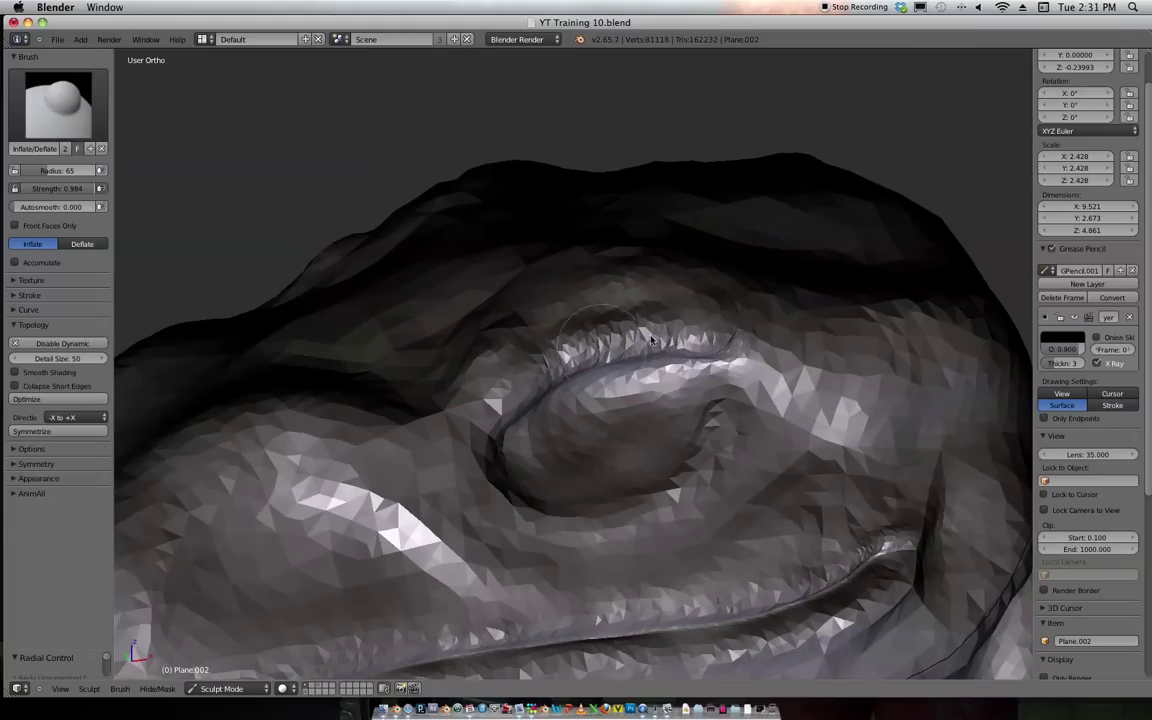
Inflate the upper chest muscles and collarbone ridges below the base of the neck.
middle_click_drag(667, 353, 786, 246, "ctrl")
middle_click_drag(786, 246, 855, 310, "shift")
scroll(855, 311, "up", 4)
scroll(874, 257, "down", 7)
middle_click_drag(845, 257, 637, 377)
mouse_move(638, 379)
left_mouse_down()
mouse_move(663, 437)
mouse_move(631, 376)
mouse_move(627, 432)
mouse_move(577, 439)
left_mouse_up()
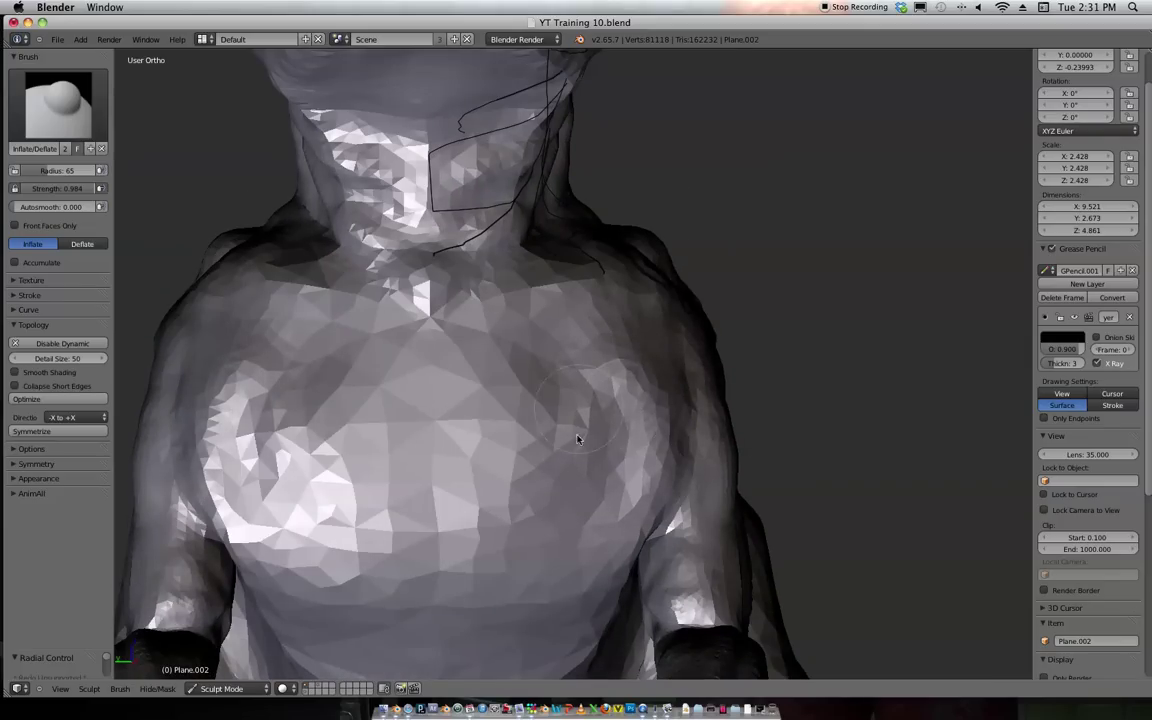
mouse_move(511, 296)
middle_mouse_down("shift")
mouse_move(525, 334)
mouse_move(540, 318)
middle_mouse_up("shift")
mouse_move(625, 298)
left_mouse_down()
mouse_move(542, 340)
mouse_move(481, 425)
mouse_move(489, 389)
mouse_move(600, 301)
mouse_move(476, 398)
mouse_move(509, 373)
mouse_move(432, 412)
left_mouse_up()
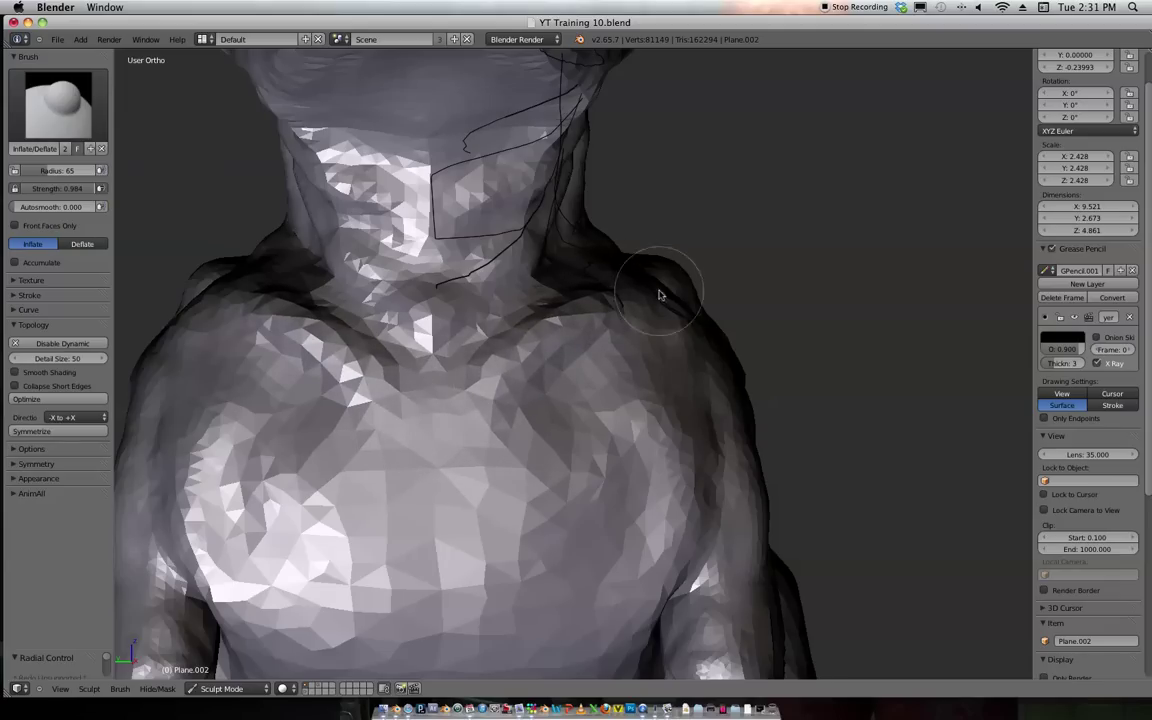
scroll(647, 294, "down", 6)
middle_click_drag(763, 196, 688, 262)
scroll(664, 320, "up", 4)
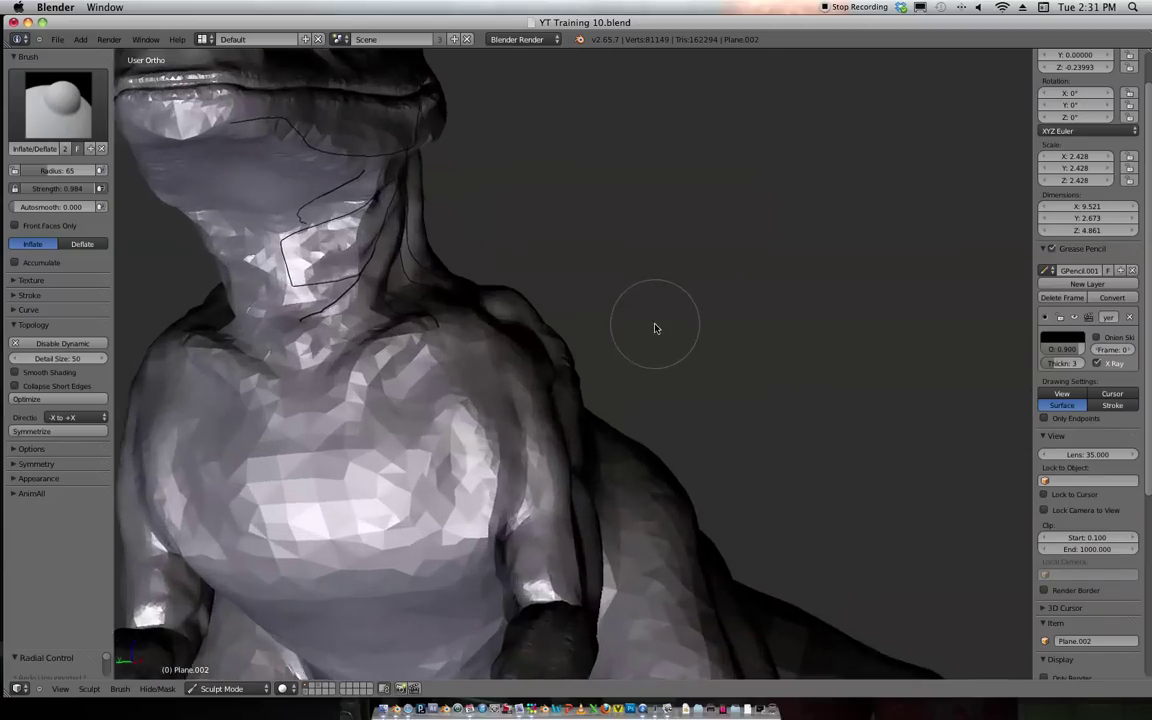
Inflate the pectoral muscles on both sides of the chest's centre line, from the collarbones downward.
middle_click_drag(663, 324, 685, 300)
mouse_move(468, 324)
middle_mouse_down()
mouse_move(548, 329)
mouse_move(458, 355)
middle_mouse_up()
mouse_move(458, 355)
left_mouse_down()
mouse_move(478, 489)
mouse_move(473, 418)
mouse_move(437, 553)
mouse_move(427, 281)
mouse_move(483, 465)
mouse_move(416, 491)
mouse_move(456, 376)
left_mouse_up()
mouse_move(478, 313)
left_mouse_down()
mouse_move(547, 532)
mouse_move(456, 535)
mouse_move(473, 278)
mouse_move(450, 529)
mouse_move(476, 485)
left_mouse_up()
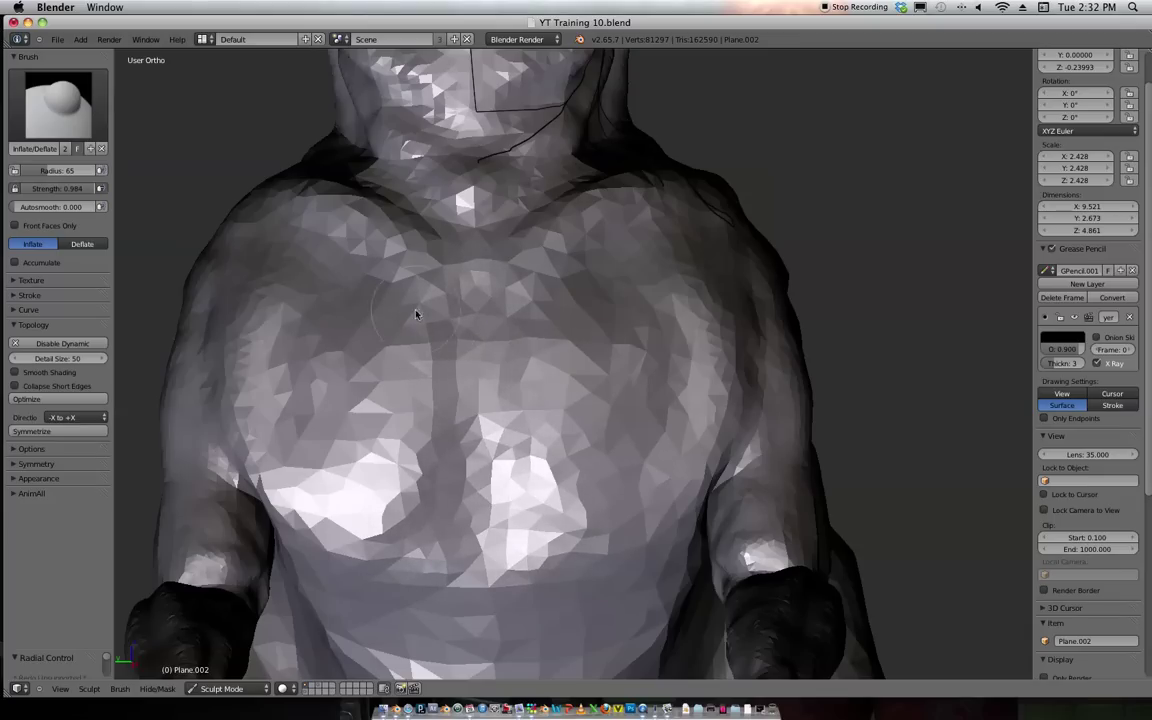
Inflate the outer chest toward the shoulder and build up the lower edge of the pectorals.
middle_click_drag(705, 317, 650, 321, "shift")
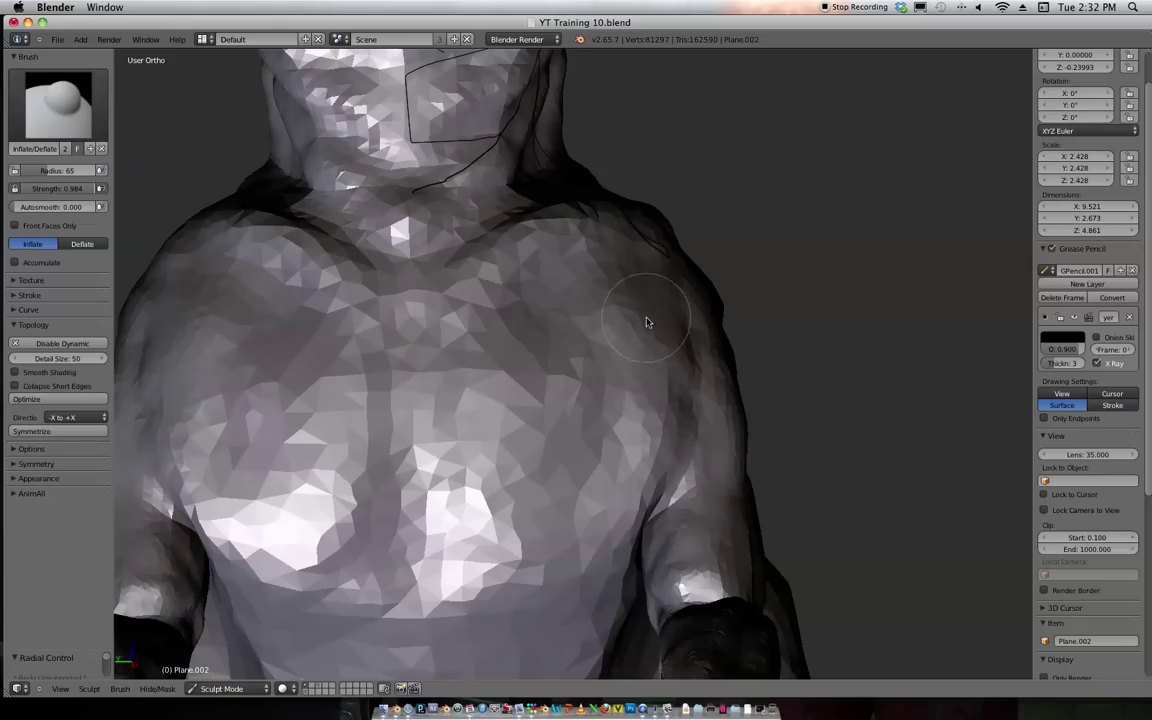
left_click_drag(675, 402, 646, 296)
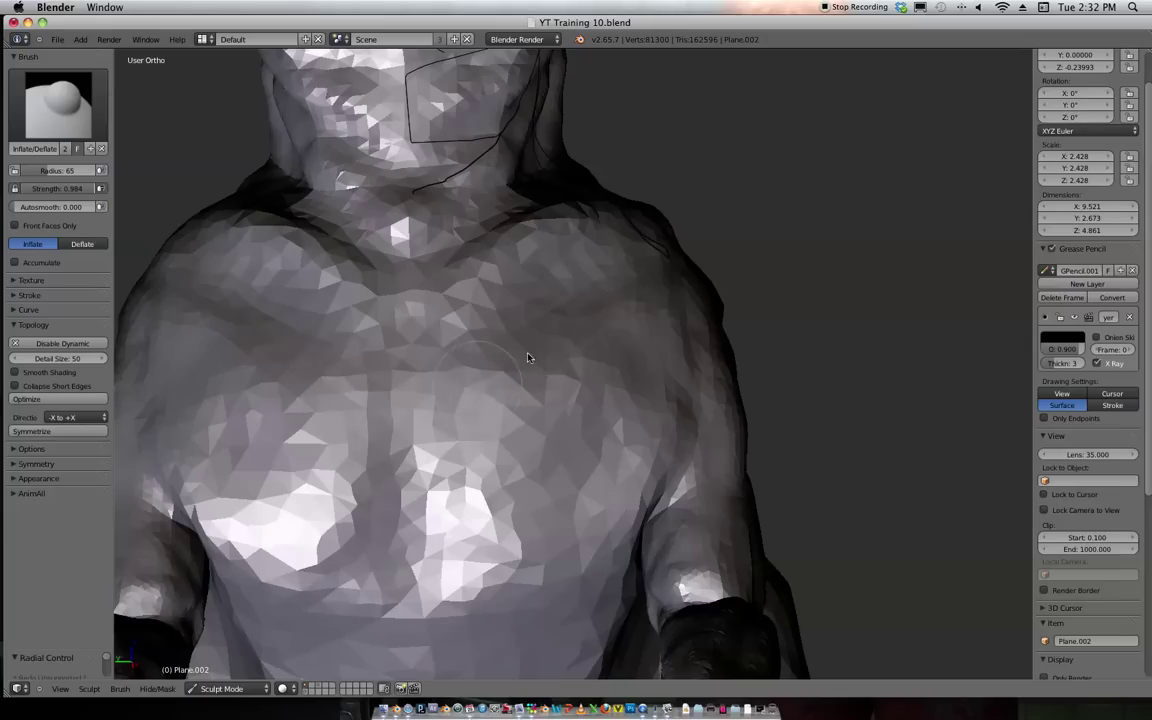
mouse_move(544, 362)
left_mouse_down()
mouse_move(579, 373)
mouse_move(558, 427)
left_mouse_up()
left_click_drag(489, 567, 489, 532)
Inflate a rib ridge down the flank just behind the upper arm.
scroll(489, 532, "down", 6)
middle_click_drag(596, 318, 535, 370)
scroll(500, 405, "up", 1)
middle_click_drag(388, 445, 429, 496)
scroll(429, 496, "up", 1)
mouse_move(437, 560)
middle_mouse_down("shift")
mouse_move(550, 396)
mouse_move(603, 351)
mouse_move(365, 368)
middle_mouse_up("shift")
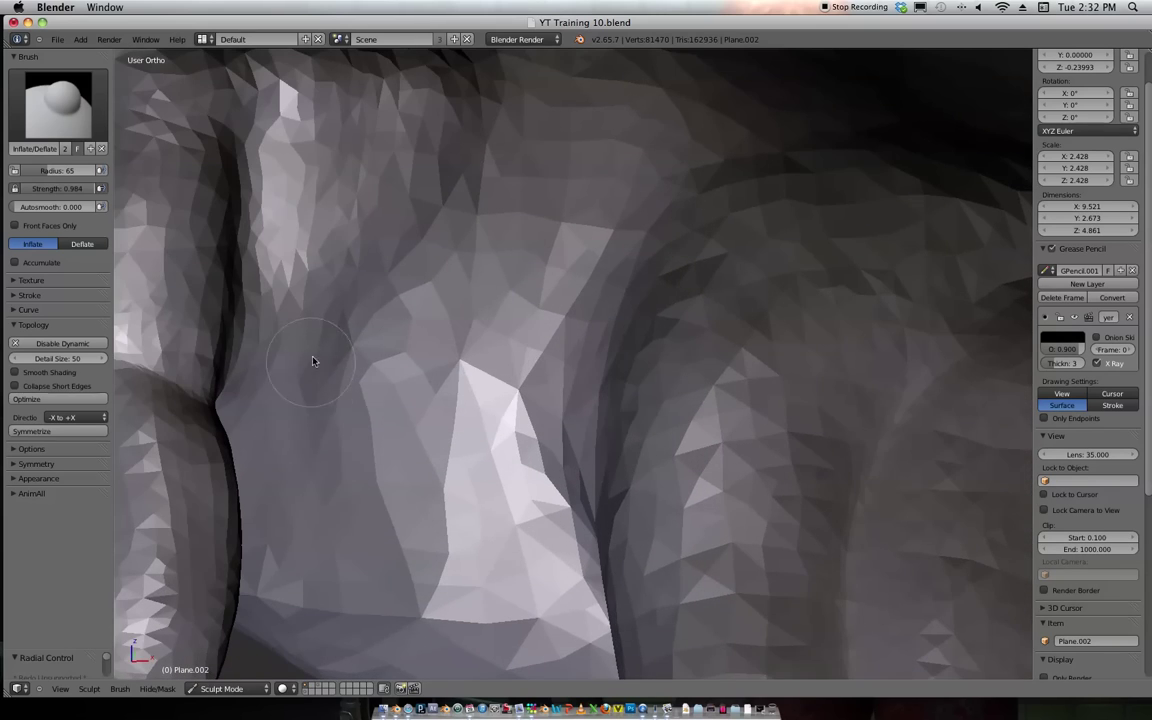
mouse_move(383, 459)
middle_mouse_down("ctrl")
mouse_move(577, 300)
mouse_move(573, 275)
middle_mouse_up("ctrl")
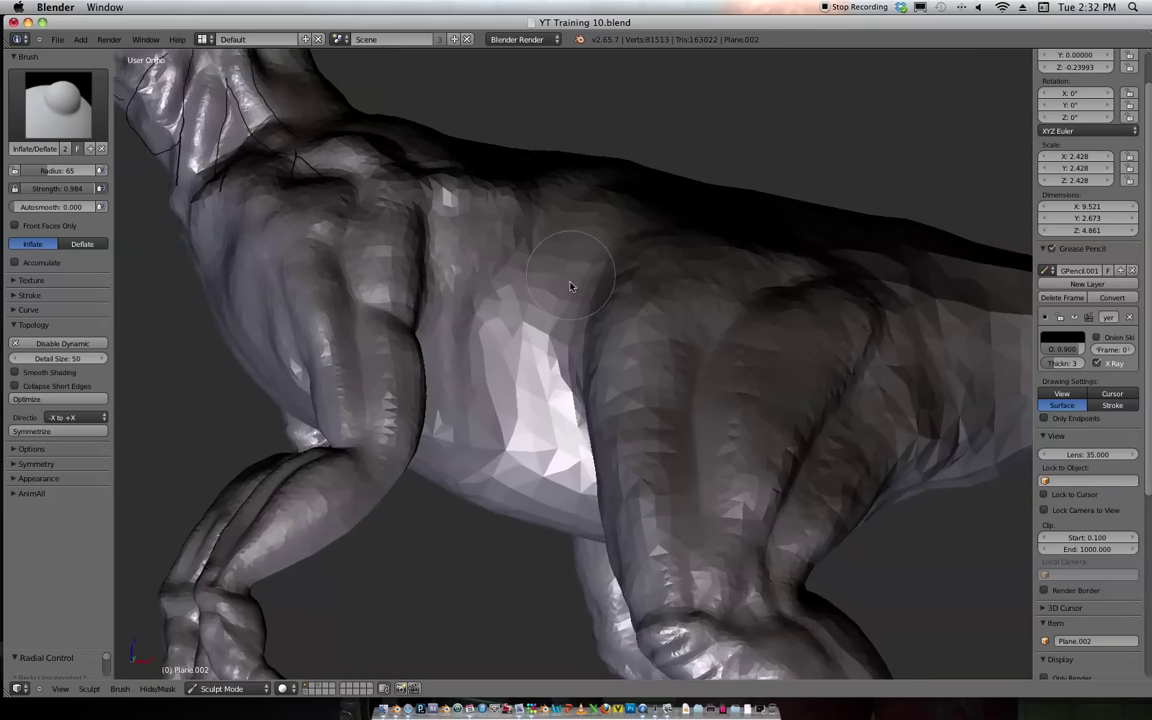
scroll(573, 275, "up", 1)
left_click_drag(423, 380, 415, 460)
mouse_move(415, 460)
middle_mouse_down()
mouse_move(538, 224)
mouse_move(547, 147)
middle_mouse_up()
mouse_move(579, 108)
middle_mouse_down()
mouse_move(540, 262)
mouse_move(580, 200)
mouse_move(591, 147)
middle_mouse_up()
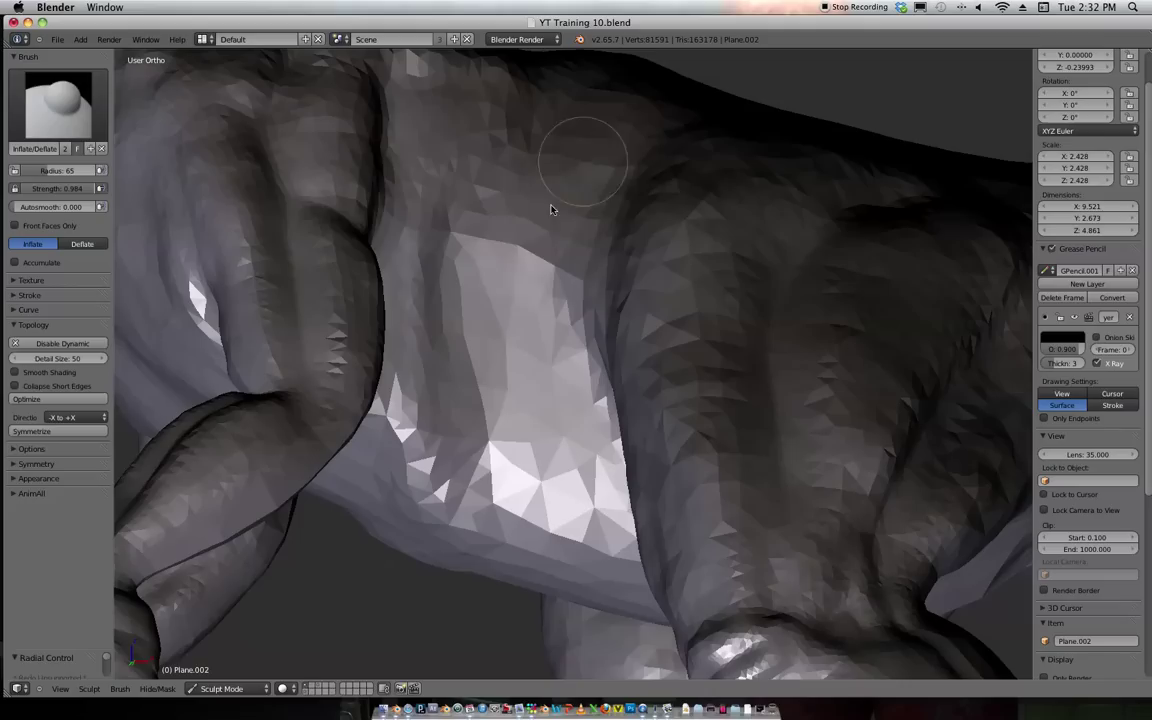
Inflate vertical rib ridges down the middle of the flank to the edge of the belly.
mouse_move(518, 275)
left_mouse_down()
mouse_move(490, 320)
mouse_move(509, 314)
mouse_move(542, 521)
mouse_move(463, 481)
mouse_move(495, 262)
mouse_move(515, 229)
mouse_move(519, 466)
mouse_move(523, 299)
left_mouse_up()
mouse_move(510, 380)
left_mouse_down()
mouse_move(481, 545)
mouse_move(465, 506)
left_mouse_up()
middle_click_drag(465, 506, 601, 226)
mouse_move(601, 227)
left_mouse_down()
mouse_move(545, 291)
mouse_move(527, 267)
mouse_move(545, 295)
mouse_move(568, 270)
mouse_move(525, 303)
mouse_move(463, 314)
left_mouse_up()
scroll(694, 195, "down", 4)
middle_click_drag(694, 195, 641, 315)
scroll(641, 315, "up", 5)
mouse_move(523, 385)
left_mouse_down()
mouse_move(532, 437)
mouse_move(423, 407)
mouse_move(517, 548)
left_mouse_up()
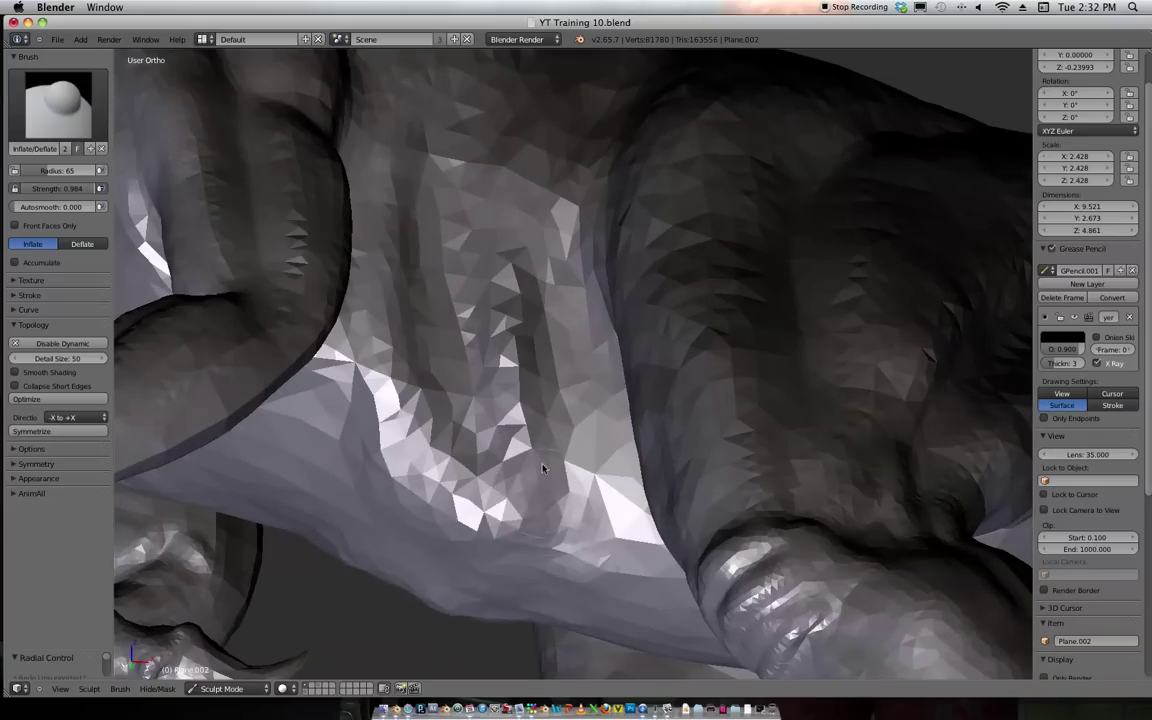
middle_click_drag(543, 468, 518, 347)
mouse_move(518, 347)
left_mouse_down()
mouse_move(604, 391)
mouse_move(774, 380)
mouse_move(490, 338)
left_mouse_up()
mouse_move(640, 344)
left_mouse_down()
mouse_move(648, 303)
mouse_move(716, 306)
mouse_move(670, 280)
left_mouse_up()
Inflate the upper flank and thicken the rear rib ridges in front of the thigh.
scroll(704, 206, "down", 10)
middle_click_drag(704, 206, 748, 193)
scroll(706, 229, "up", 10)
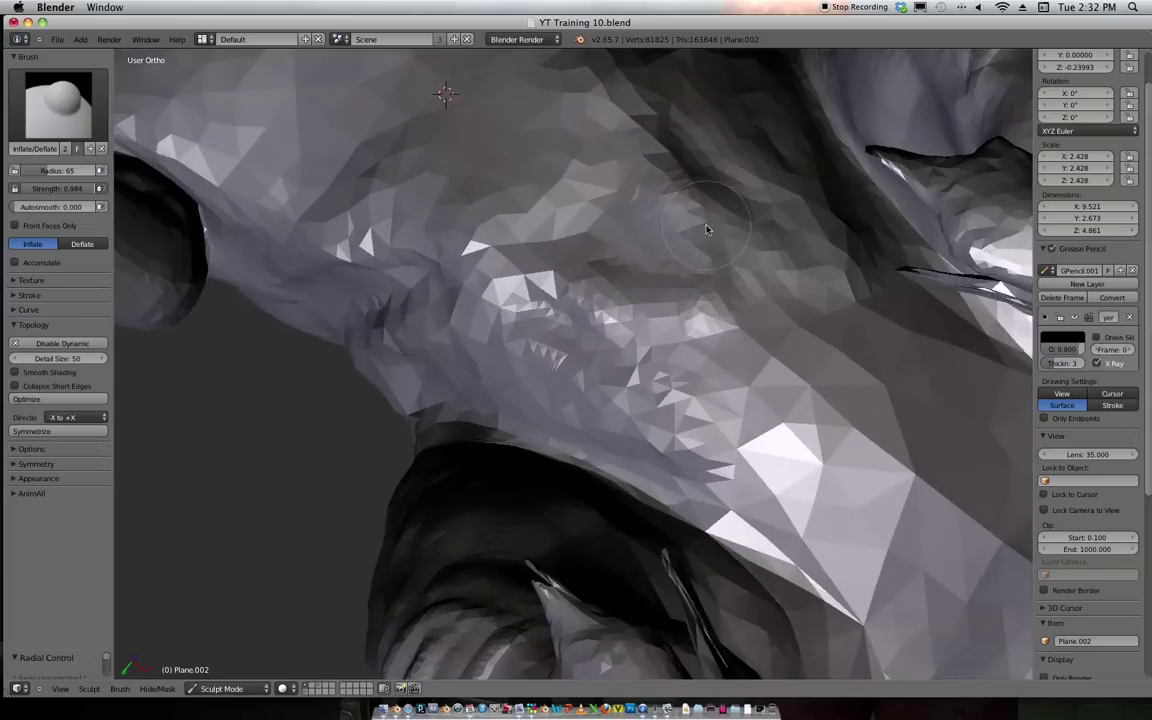
middle_click_drag(706, 230, 660, 369)
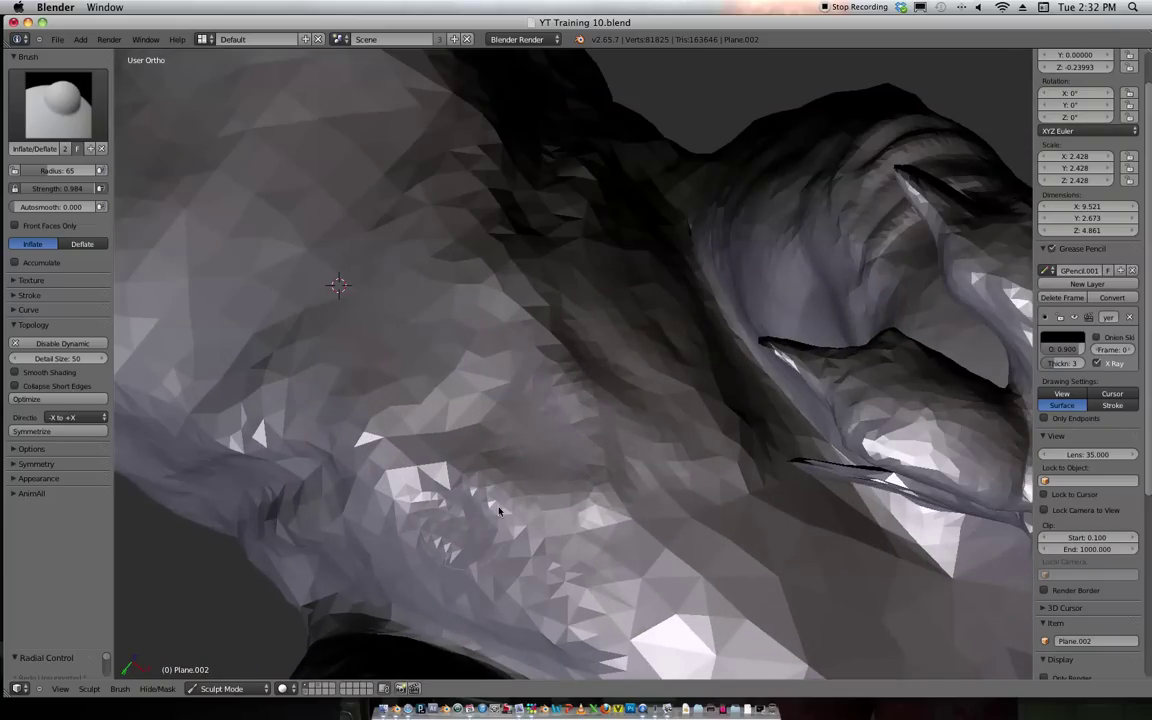
scroll(558, 296, "down", 8)
middle_click_drag(561, 237, 533, 416)
scroll(533, 416, "up", 4)
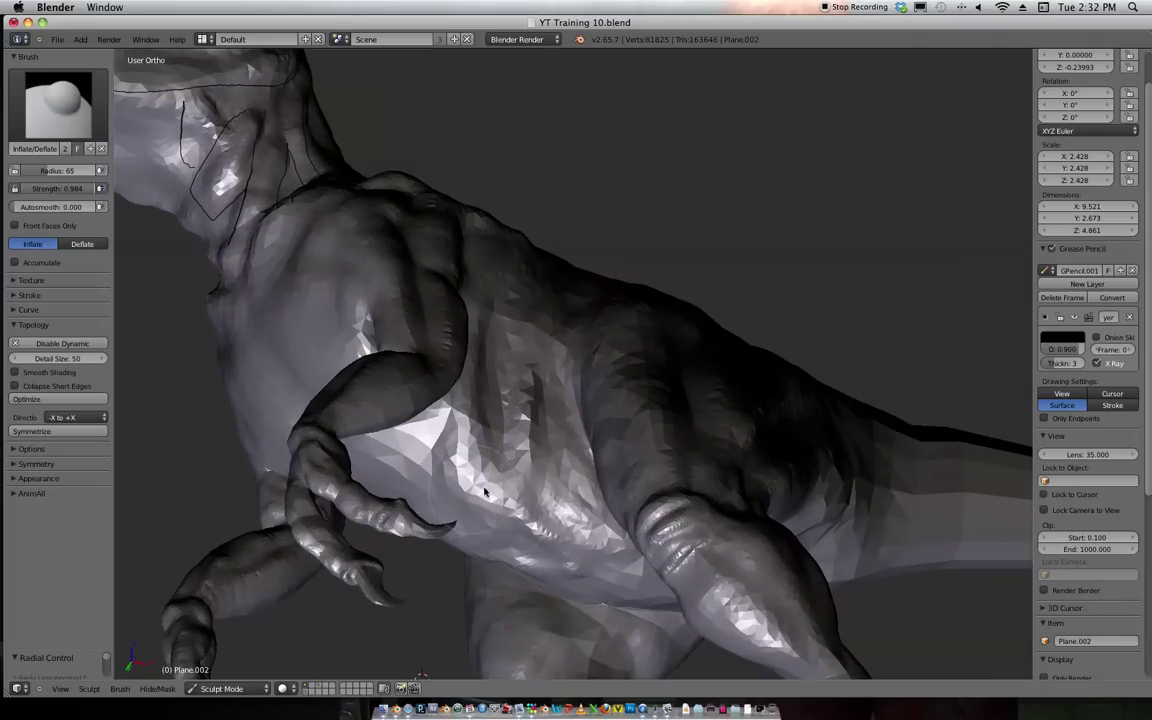
mouse_move(514, 436)
middle_mouse_down()
mouse_move(545, 483)
mouse_move(512, 460)
mouse_move(533, 445)
middle_mouse_up()
scroll(534, 446, "up", 2)
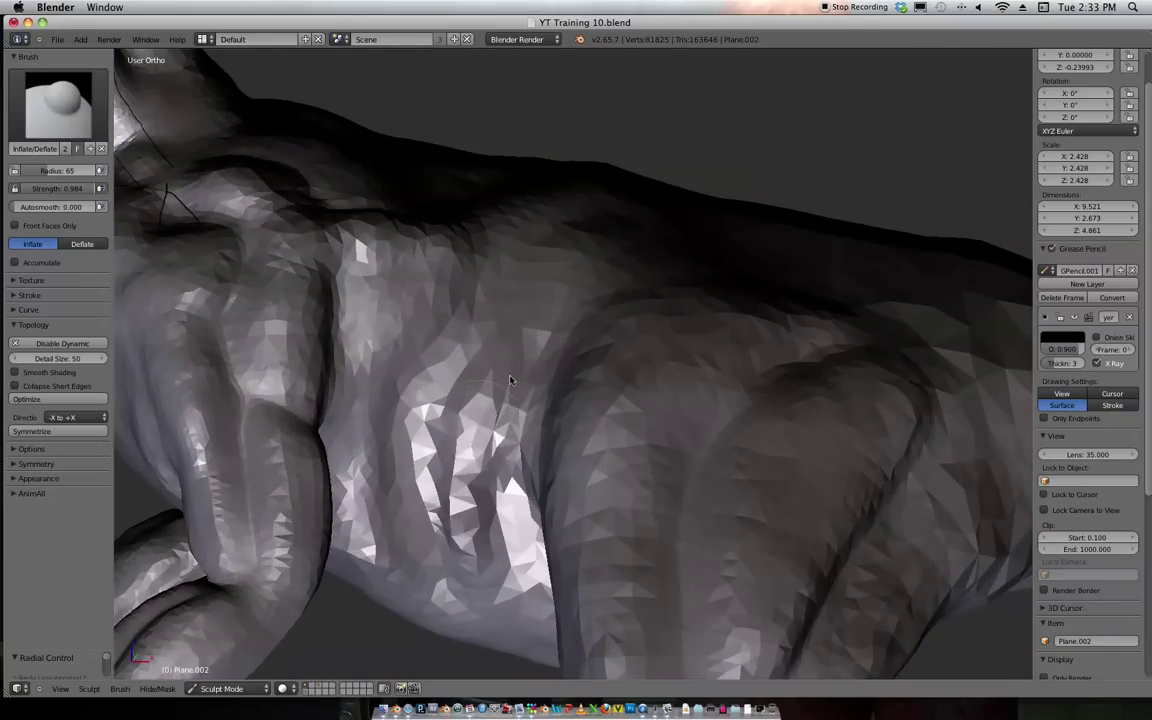
scroll(490, 350, "up", 4)
mouse_move(430, 285)
left_mouse_down()
mouse_move(401, 561)
mouse_move(422, 589)
mouse_move(483, 198)
mouse_move(434, 252)
left_mouse_up()
mouse_move(549, 379)
left_mouse_down()
mouse_move(550, 327)
mouse_move(501, 329)
mouse_move(460, 505)
mouse_move(487, 565)
left_mouse_up()
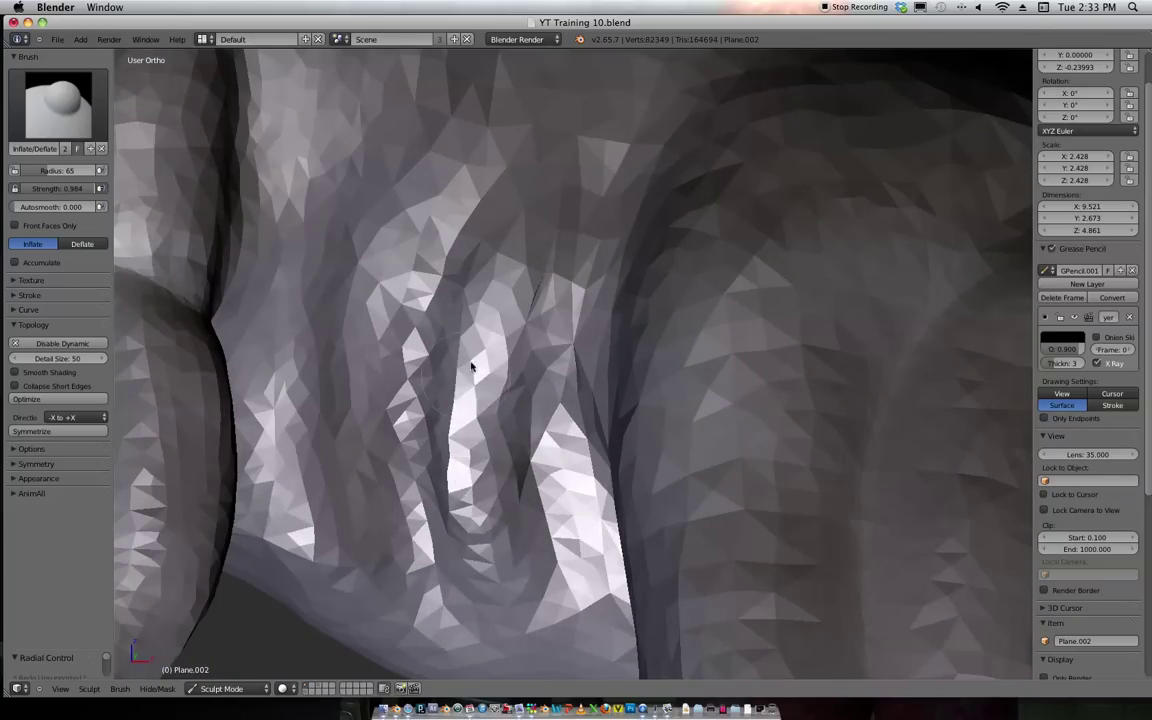
Inflate the front rib ridge from its upper end down toward the belly behind the arm.
scroll(531, 268, "down", 3)
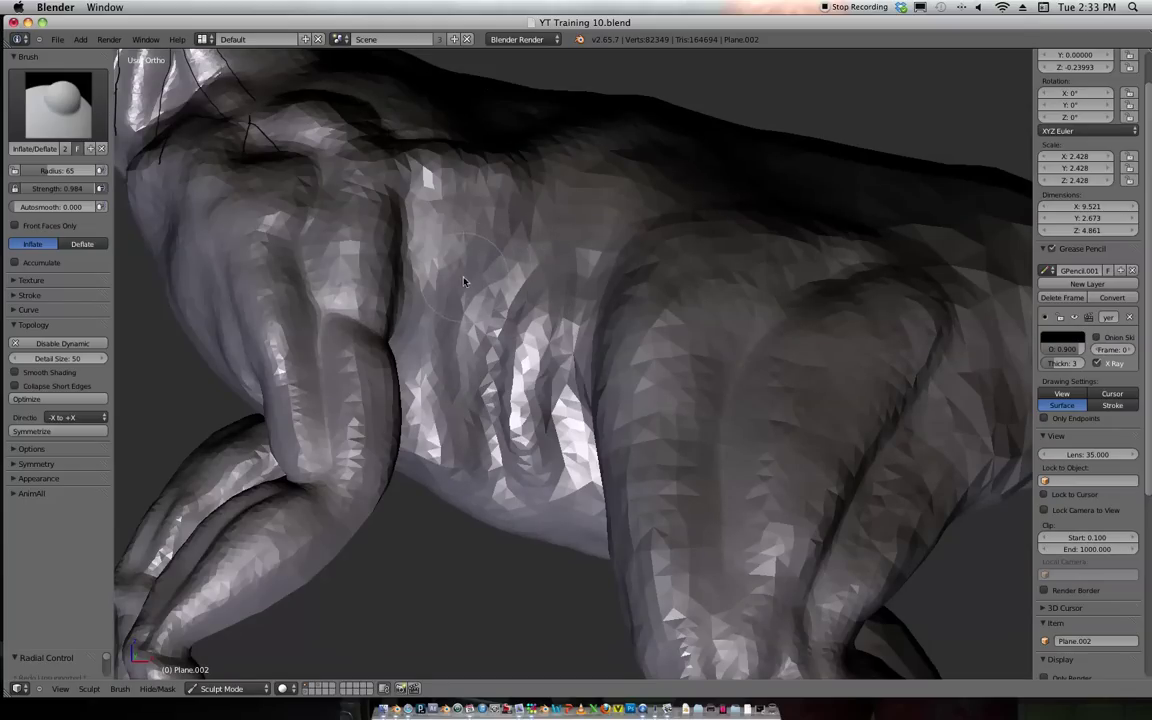
scroll(483, 350, "up", 4)
mouse_move(545, 239)
left_mouse_down()
mouse_move(504, 314)
mouse_move(471, 442)
mouse_move(578, 226)
mouse_move(545, 252)
mouse_move(465, 245)
mouse_move(433, 442)
left_mouse_up()
left_click_drag(440, 362, 418, 465)
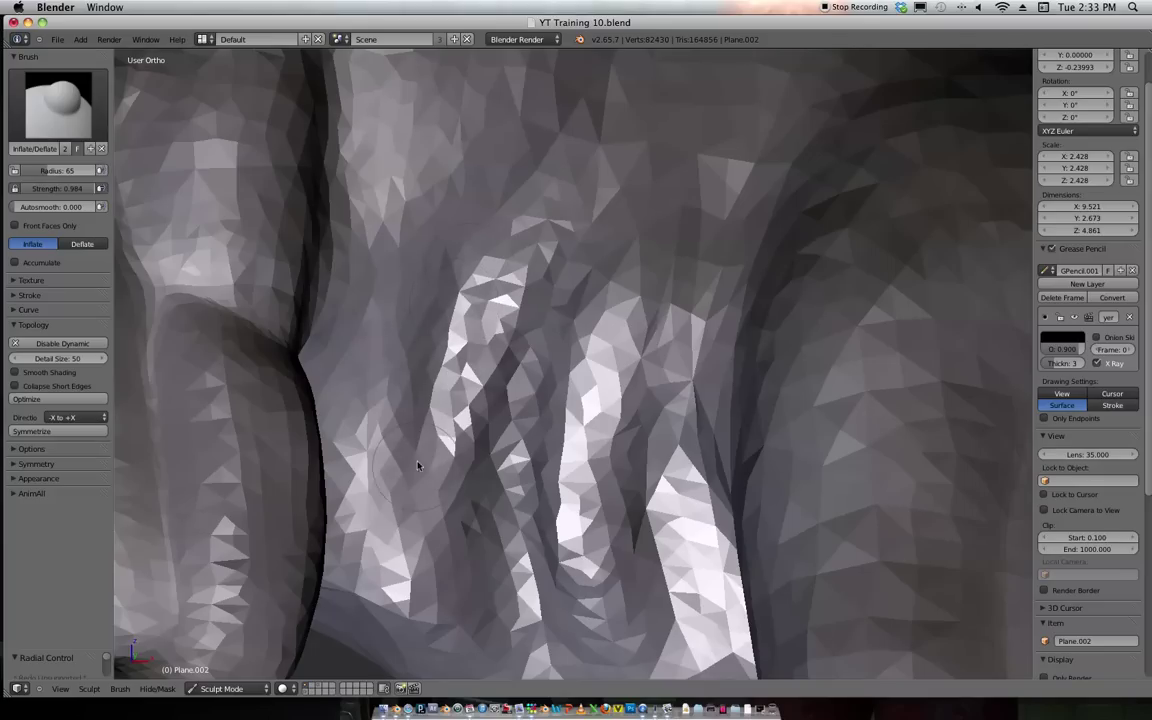
mouse_move(508, 303)
left_mouse_down()
mouse_move(442, 470)
mouse_move(472, 291)
left_mouse_up()
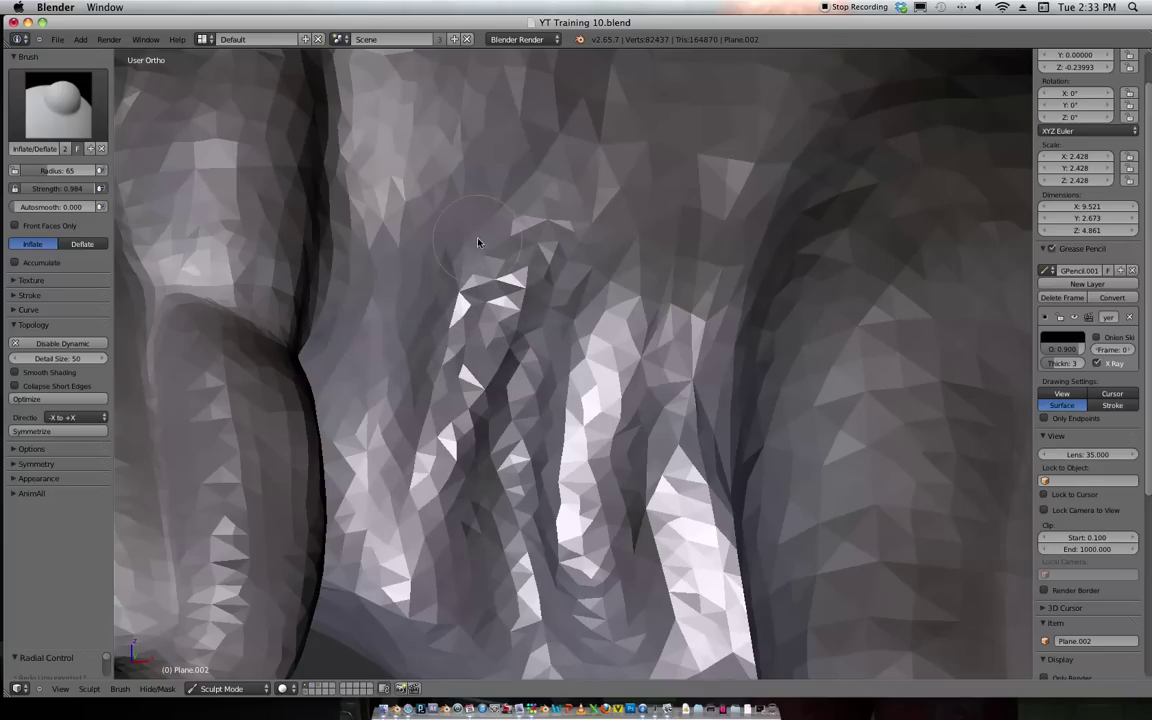
Try the Crease brush in Subtract mode on the grooves between the flank's rib ridges.
key("shift+c")
middle_click_drag(424, 470, 559, 391, "ctrl")
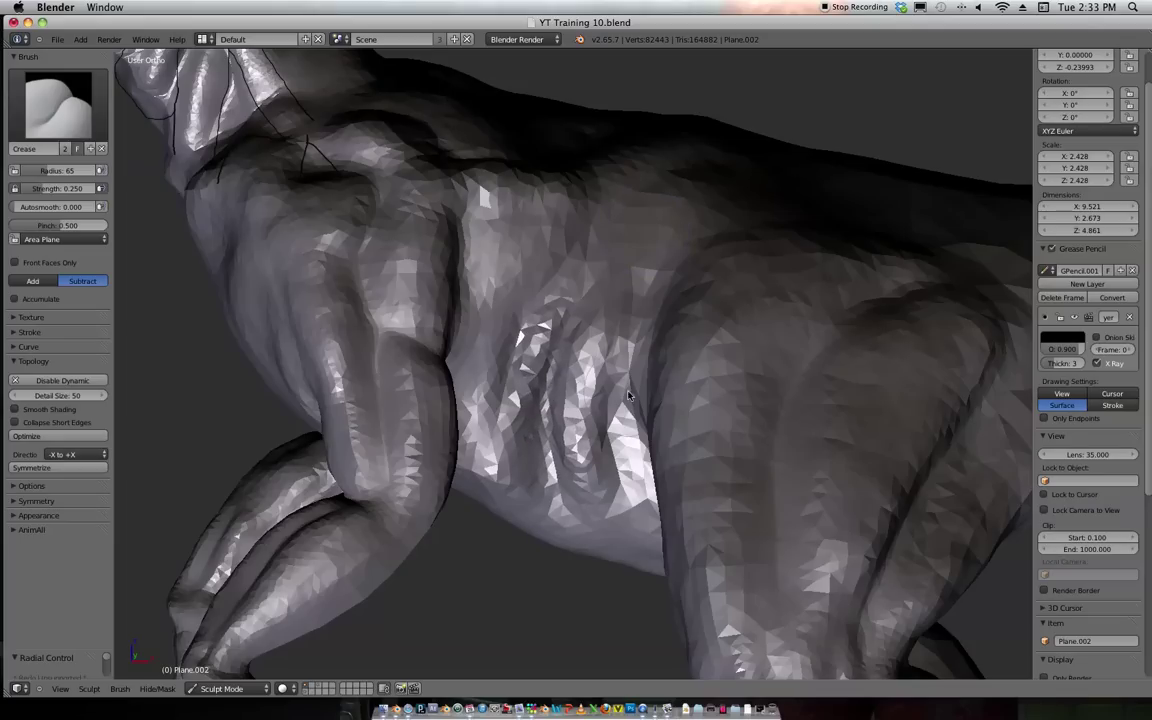
left_click_drag(606, 358, 625, 374)
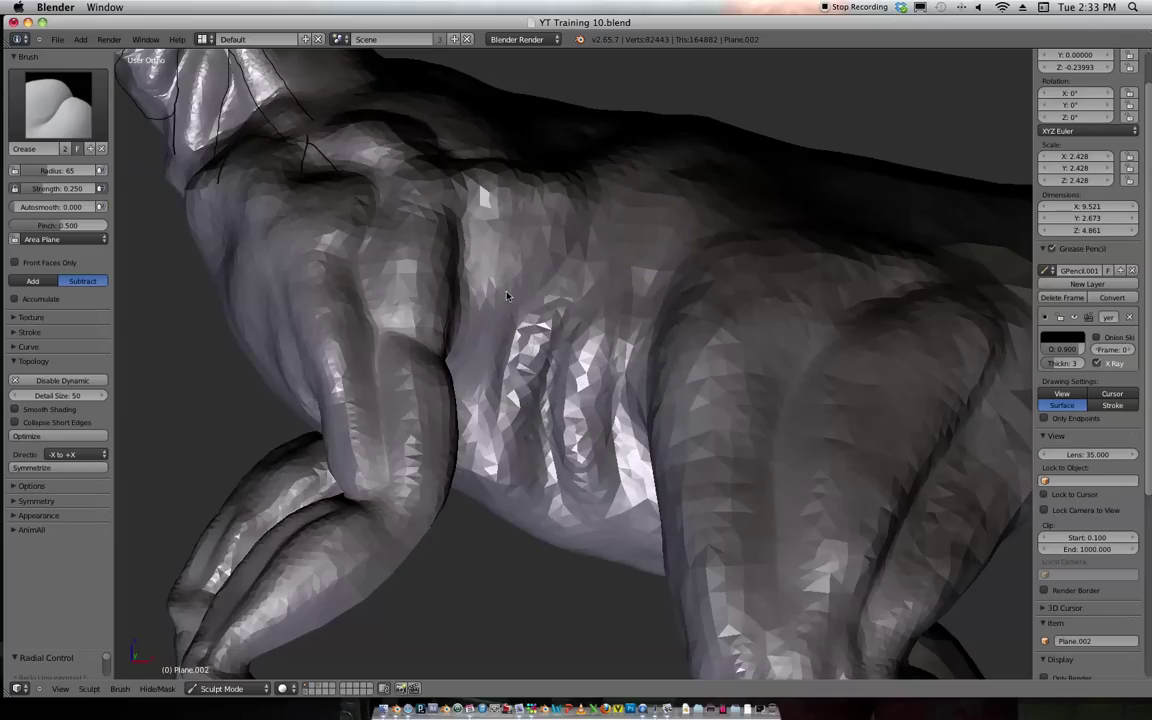
scroll(648, 203, "down", 7)
scroll(686, 193, "up", 5)
middle_click_drag(653, 281, 687, 291)
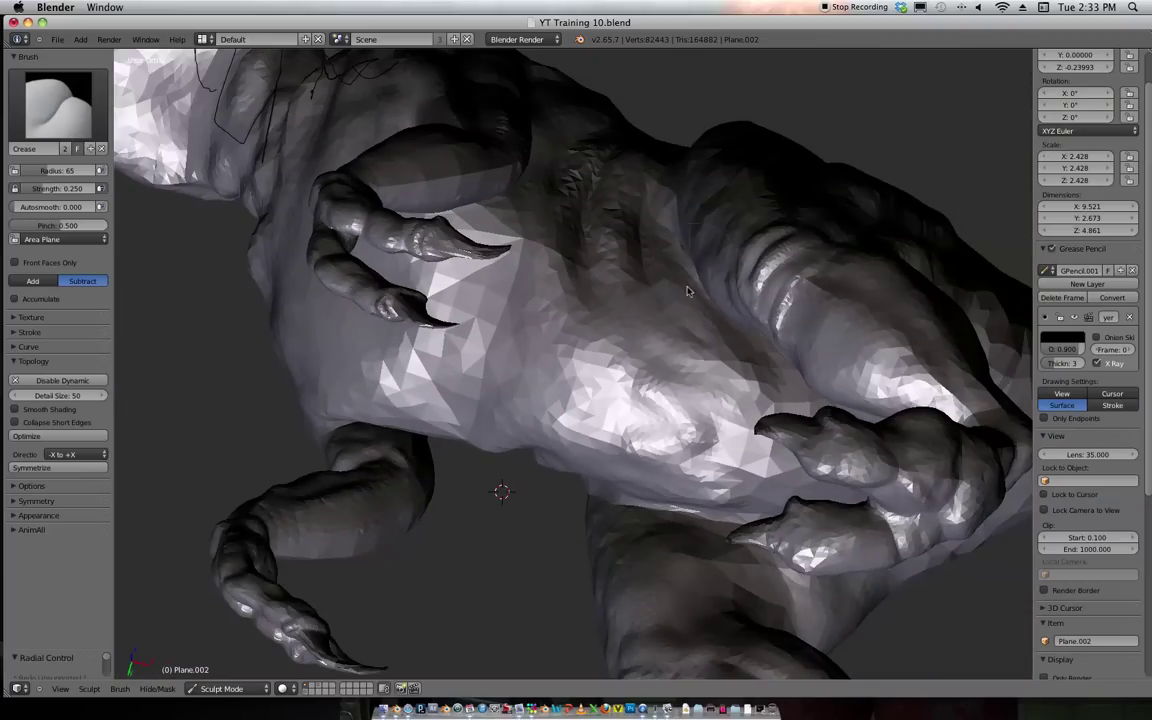
Enlarge the brush radius to 144 and inflate the underside of the belly between the thighs.
key("f")
left_click(627, 367)
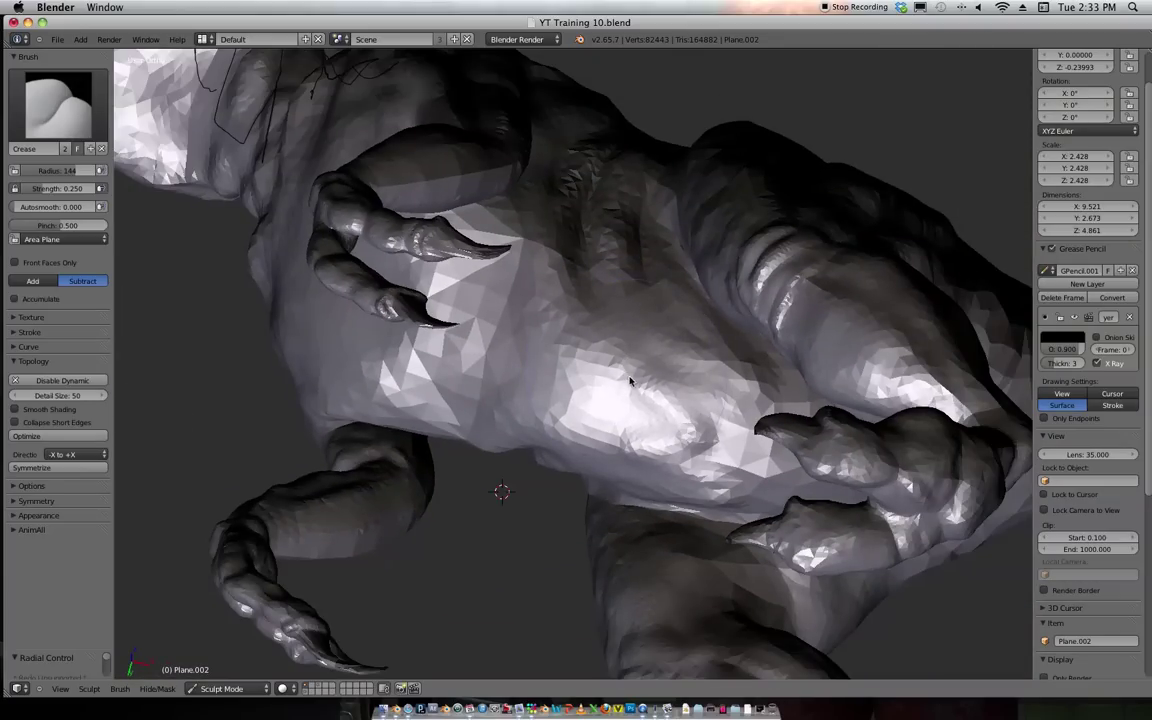
key("i")
mouse_move(637, 380)
left_mouse_down()
mouse_move(581, 391)
mouse_move(599, 329)
mouse_move(549, 347)
mouse_move(543, 363)
mouse_move(573, 327)
mouse_move(674, 380)
left_mouse_up()
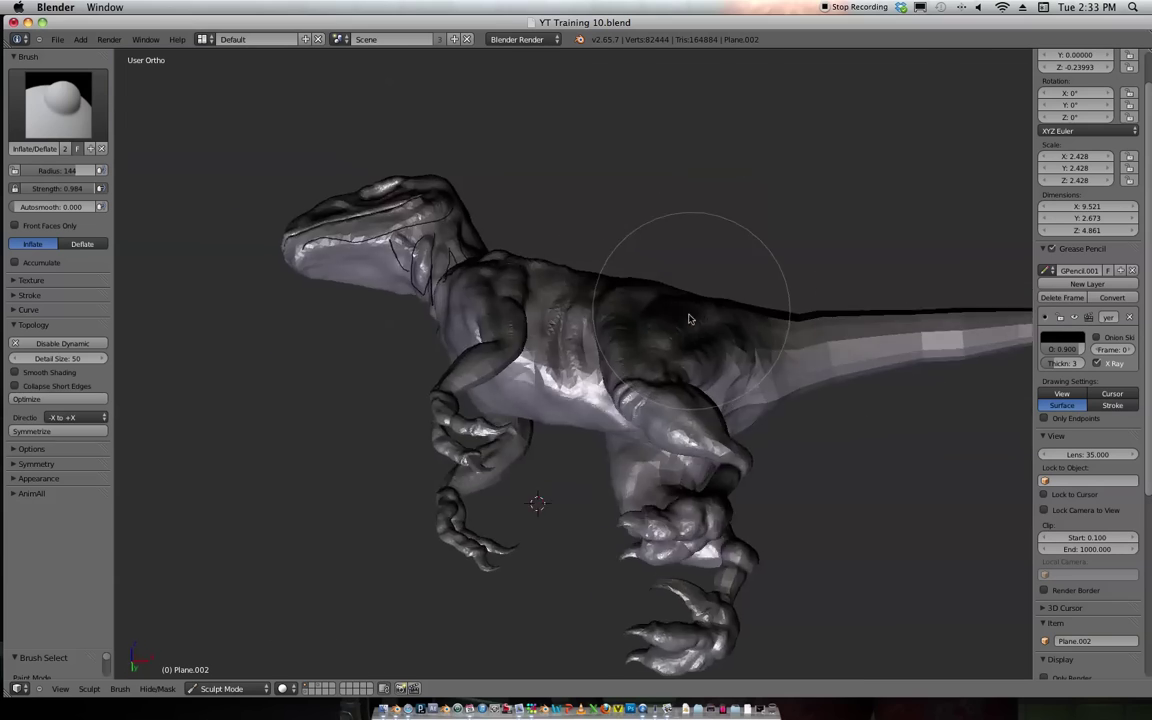
middle_click_drag(688, 319, 789, 319)
scroll(709, 294, "up", 4)
middle_click_drag(709, 294, 740, 260)
scroll(679, 284, "up", 3)
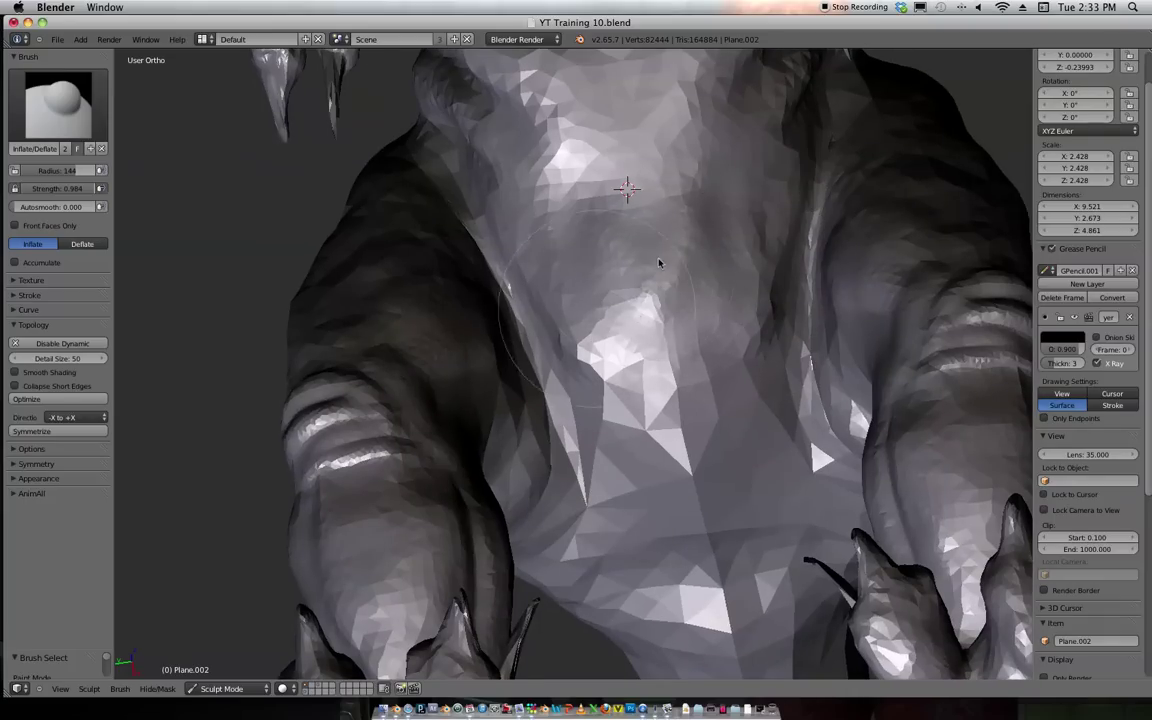
left_click_drag(685, 267, 656, 254)
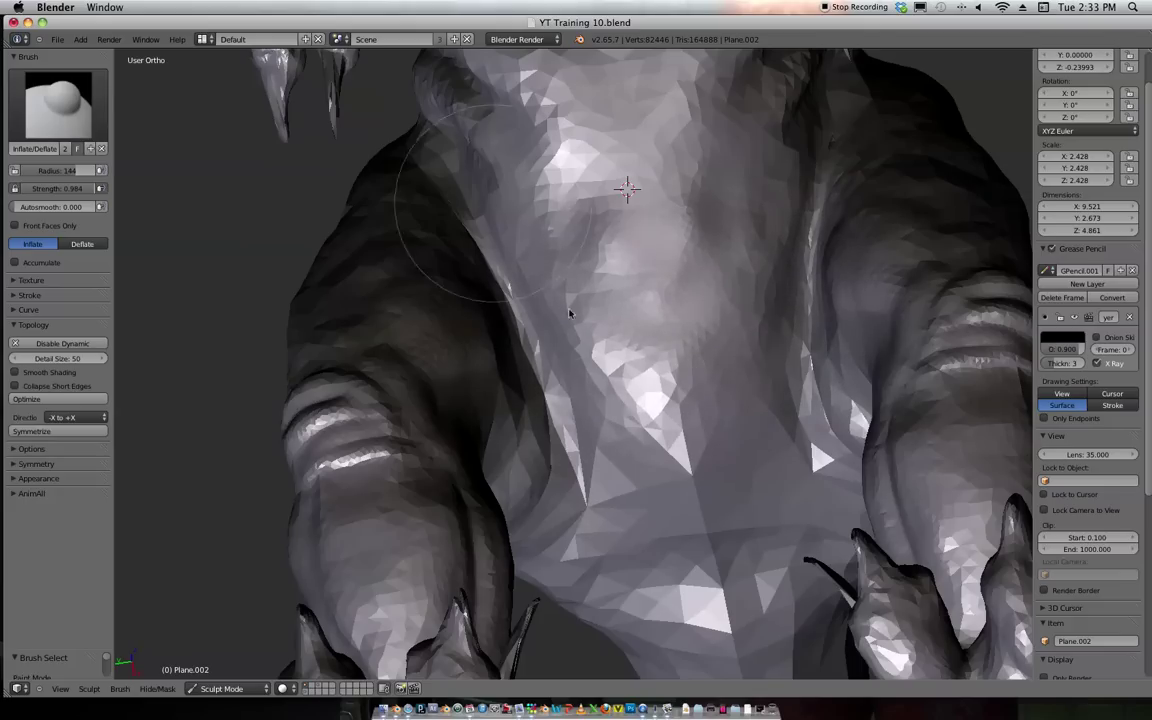
Round out the two main rib ridges on the flank with the larger Inflate brush.
scroll(813, 177, "down", 5)
middle_click_drag(813, 177, 647, 276)
scroll(699, 301, "up", 7)
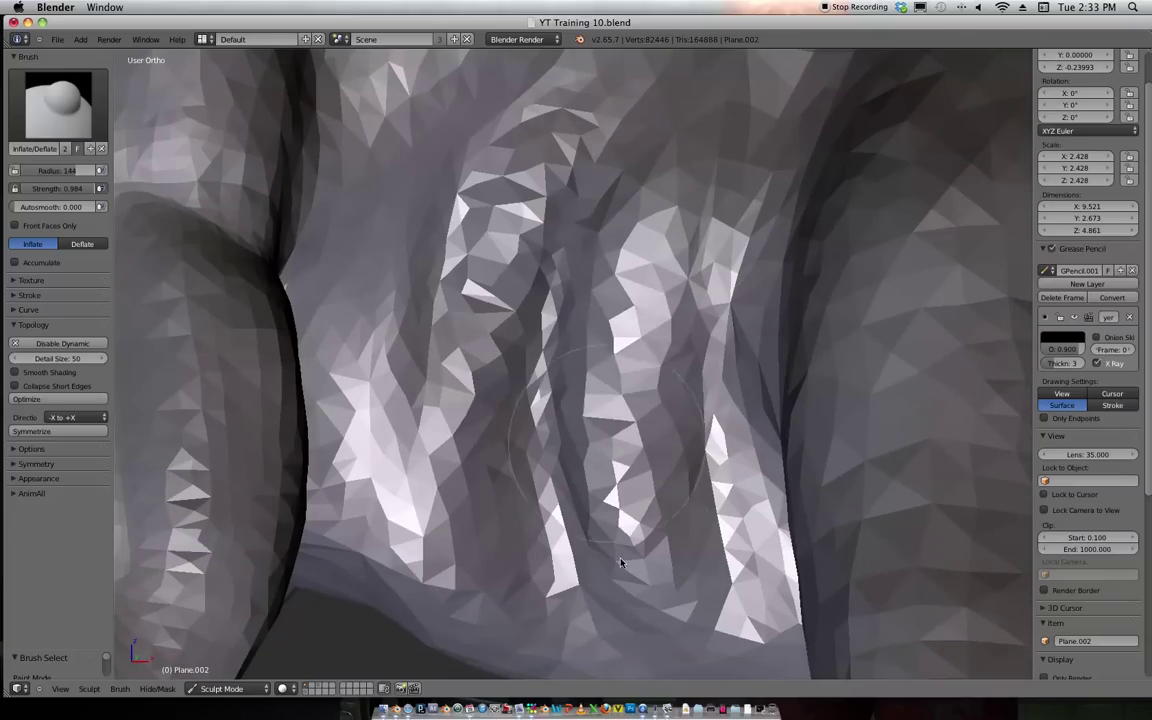
mouse_move(635, 231)
left_mouse_down()
mouse_move(591, 470)
mouse_move(617, 334)
mouse_move(598, 460)
mouse_move(615, 307)
mouse_move(571, 177)
mouse_move(548, 175)
mouse_move(465, 332)
mouse_move(500, 250)
mouse_move(478, 268)
mouse_move(473, 316)
left_mouse_up()
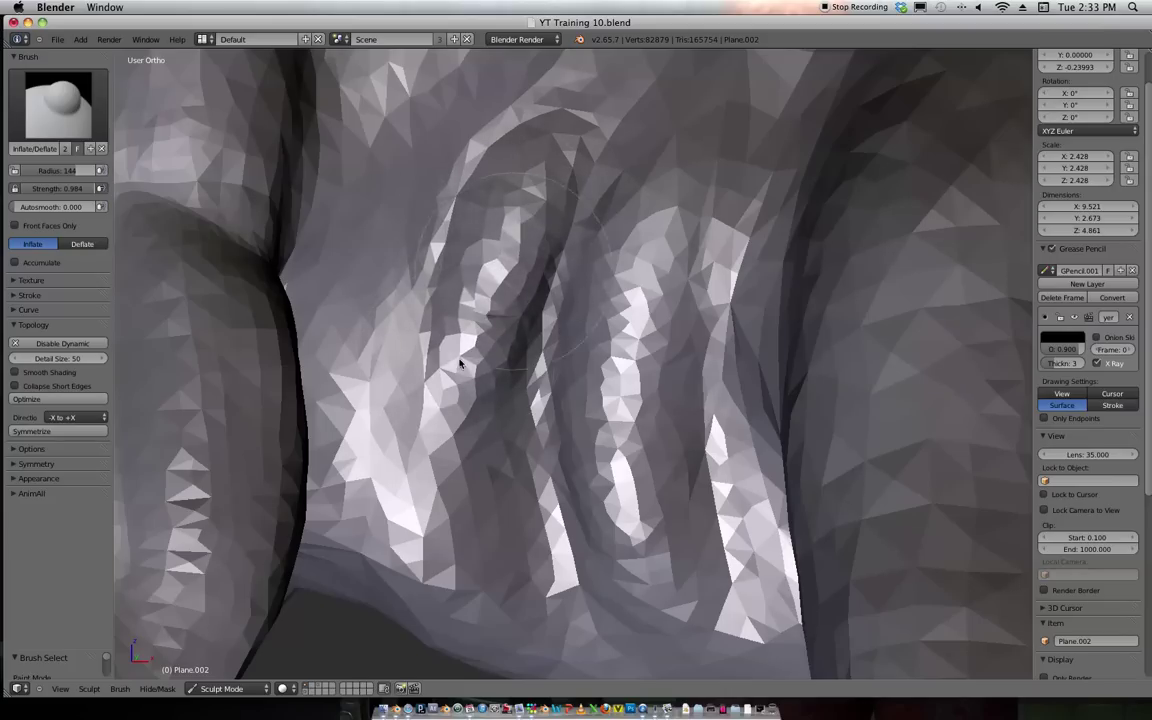
Inflate the muscle mass above the ribs, from behind the shoulder back to the hip.
scroll(684, 118, "down", 6)
scroll(679, 203, "up", 4)
mouse_move(679, 203)
middle_mouse_down("shift")
mouse_move(617, 280)
mouse_move(582, 490)
middle_mouse_up("shift")
middle_click_drag(613, 352, 617, 401)
scroll(617, 401, "down", 4)
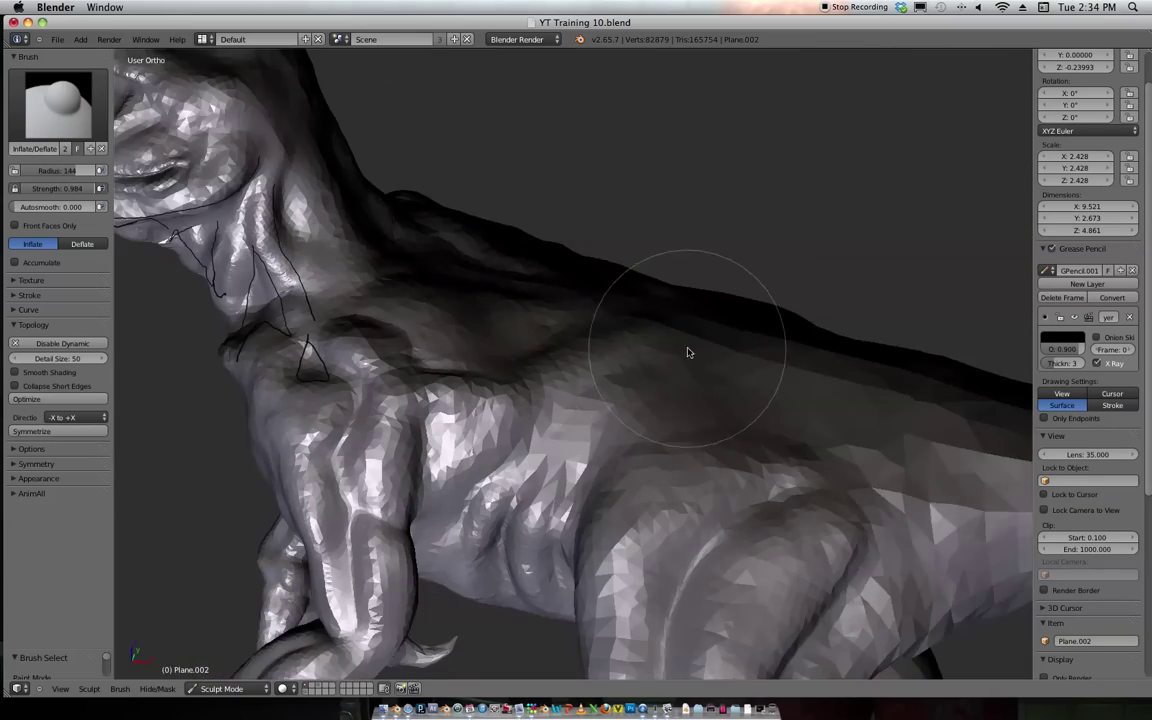
scroll(700, 360, "up", 2)
left_click_drag(650, 450, 616, 459)
left_click_drag(546, 408, 792, 401)
scroll(840, 345, "down", 2)
mouse_move(861, 334)
middle_mouse_down()
mouse_move(869, 309)
mouse_move(771, 399)
mouse_move(675, 438)
middle_mouse_up()
scroll(865, 305, "down", 4)
scroll(846, 306, "up", 3)
left_click(745, 500)
middle_click_drag(745, 500, 874, 401)
Examine the head, eye socket and neck detail up close and from several sides.
scroll(930, 335, "down", 3)
mouse_move(959, 296)
middle_mouse_down()
mouse_move(876, 300)
mouse_move(859, 319)
mouse_move(840, 312)
middle_mouse_up()
middle_click_drag(620, 318, 746, 406, "shift")
scroll(746, 406, "up", 3)
middle_click_drag(630, 401, 724, 448, "shift")
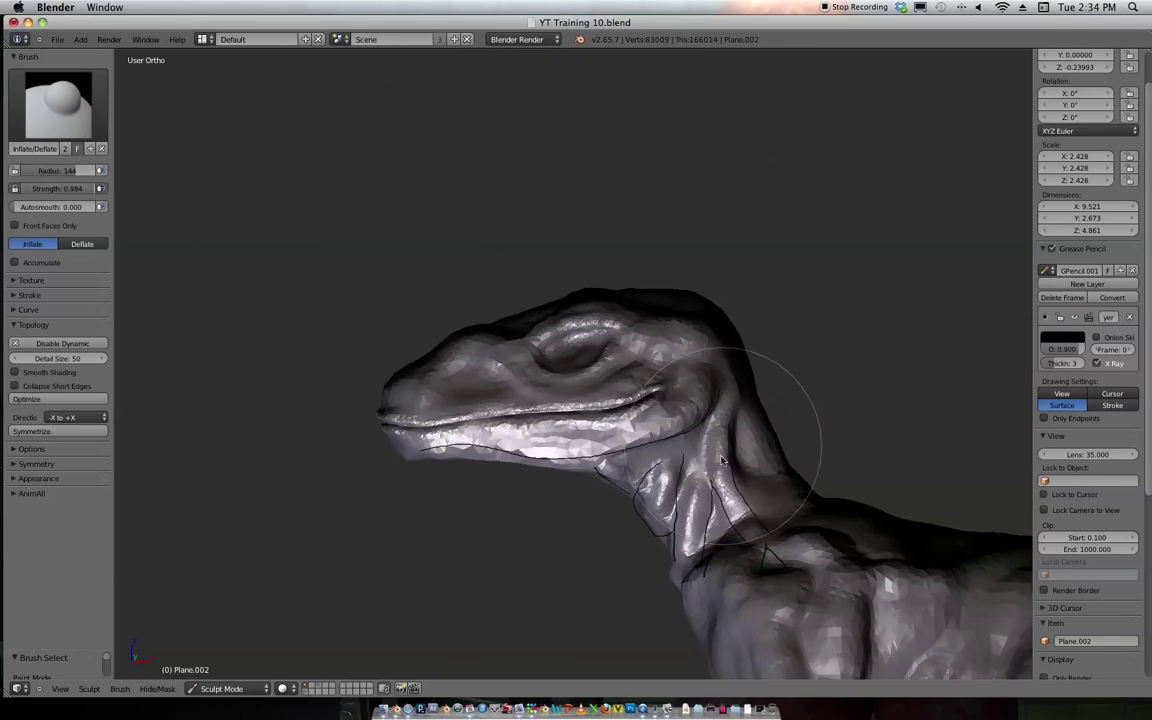
scroll(725, 447, "up", 6)
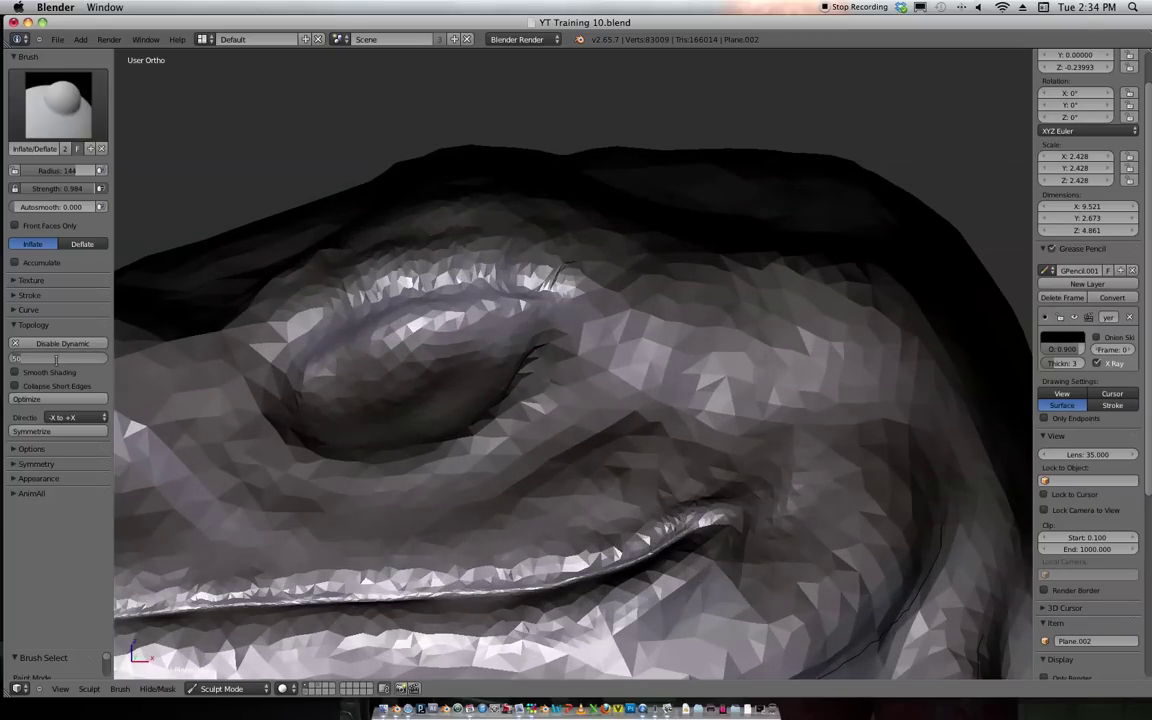
scroll(321, 226, "down", 5)
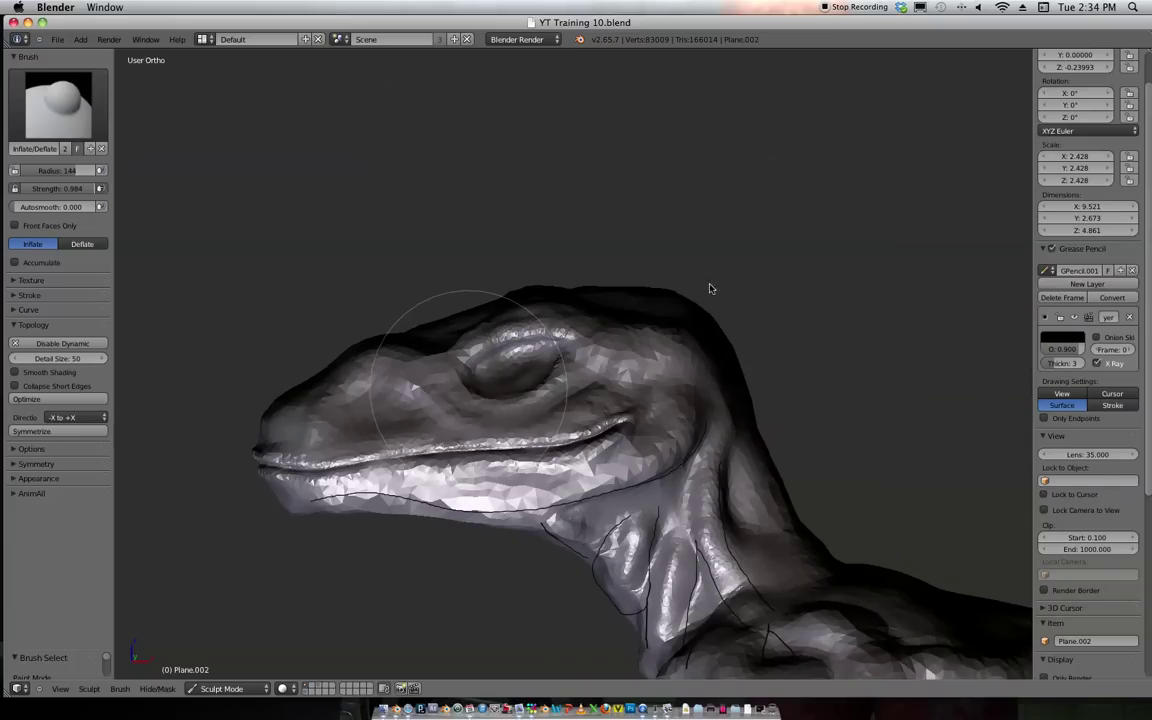
middle_click_drag(789, 339, 789, 344)
scroll(776, 301, "down", 6)
mouse_move(776, 301)
middle_mouse_down()
mouse_move(594, 316)
mouse_move(556, 437)
middle_mouse_up()
scroll(556, 437, "up", 4)
scroll(556, 437, "up", 2)
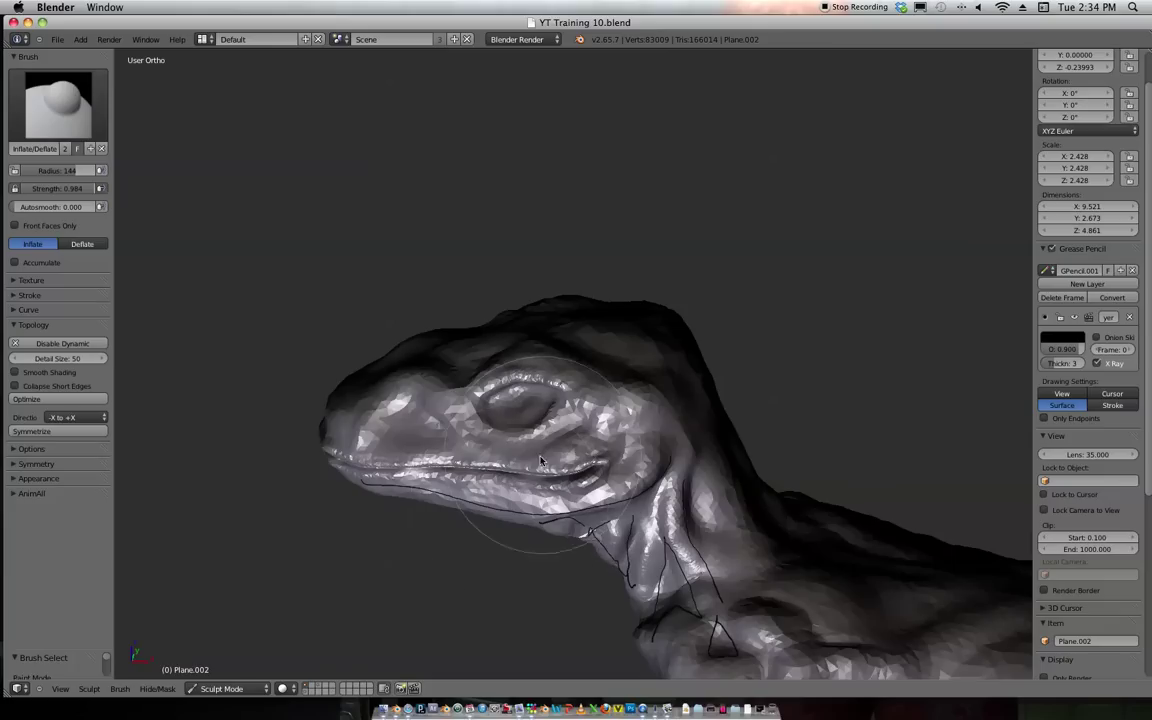
Switch the raptor from Sculpt Mode to Object Mode and inspect the whole body from the front and above.
left_click(228, 689)
left_click(249, 675)
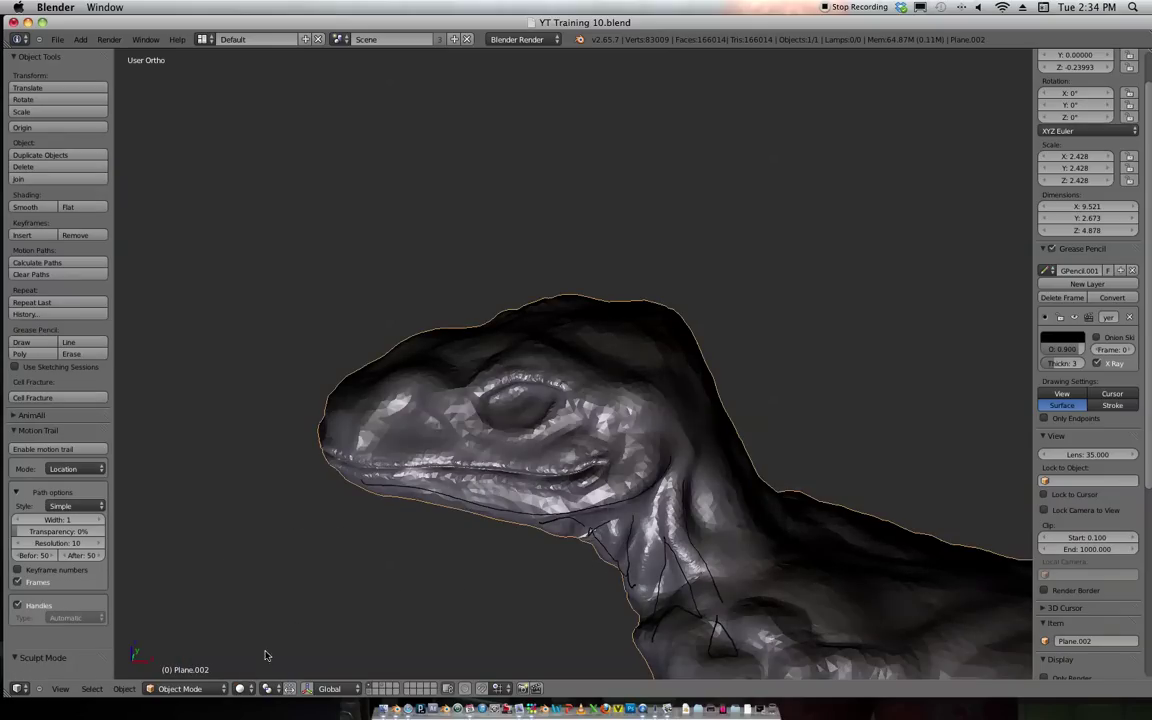
middle_click_drag(580, 440, 629, 480)
scroll(557, 468, "down", 6)
middle_click_drag(864, 314, 715, 288)
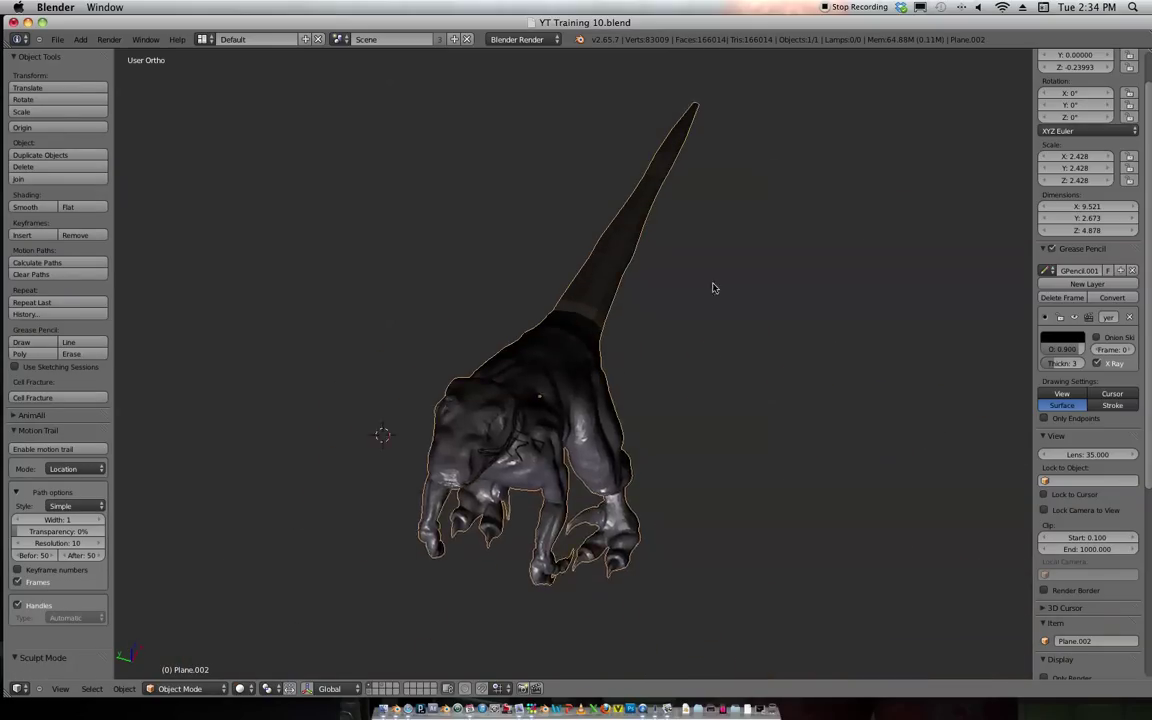
scroll(715, 288, "up", 3)
middle_click_drag(398, 409, 800, 330)
scroll(859, 261, "down", 3)
middle_click_drag(858, 261, 668, 407)
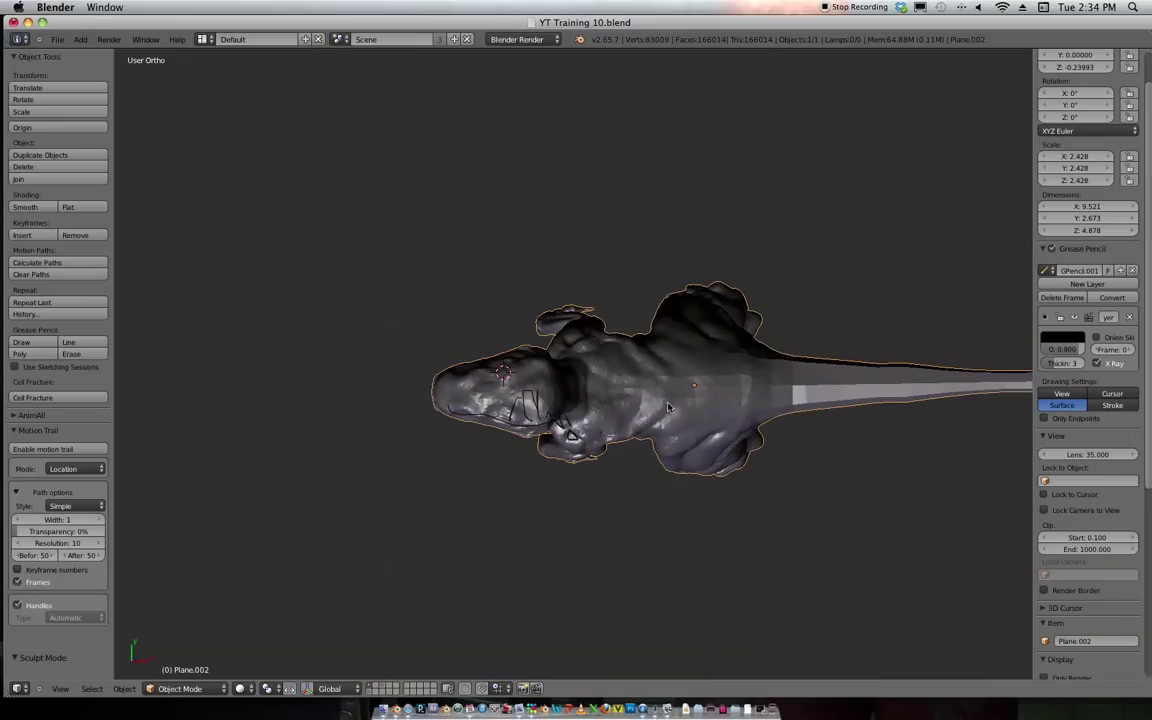
In top view, set the opacity of the raptor side shot background image to 0.
key("KP_7")
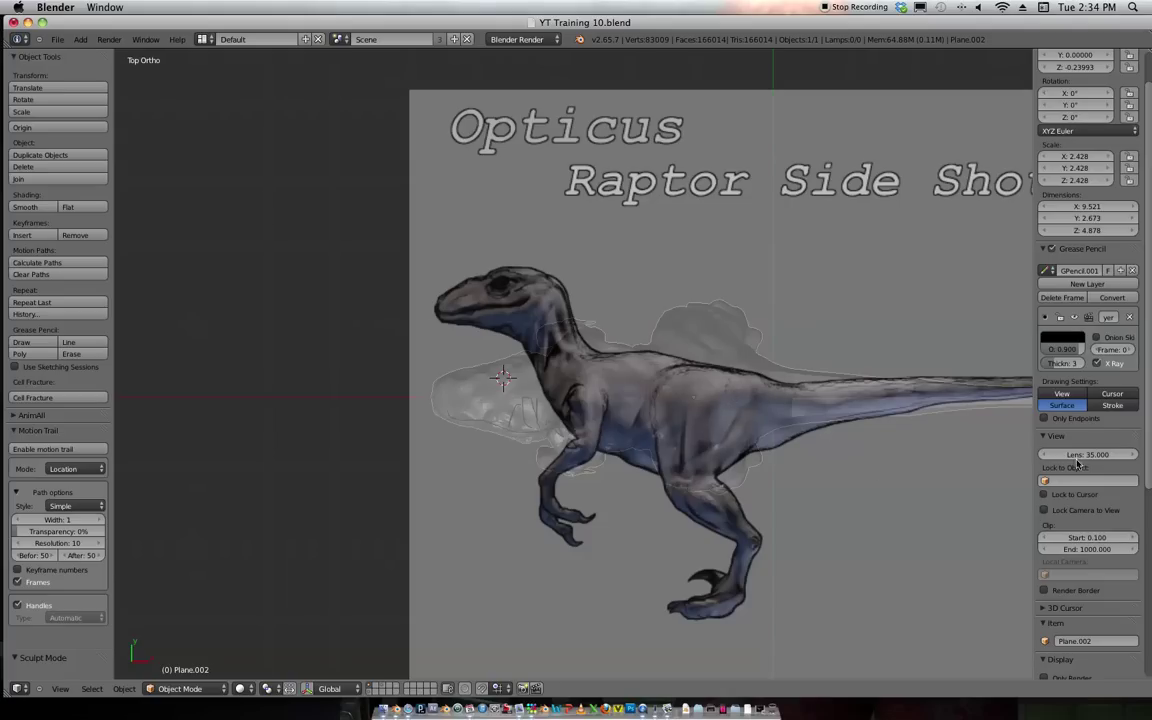
scroll(1105, 437, "down", 6)
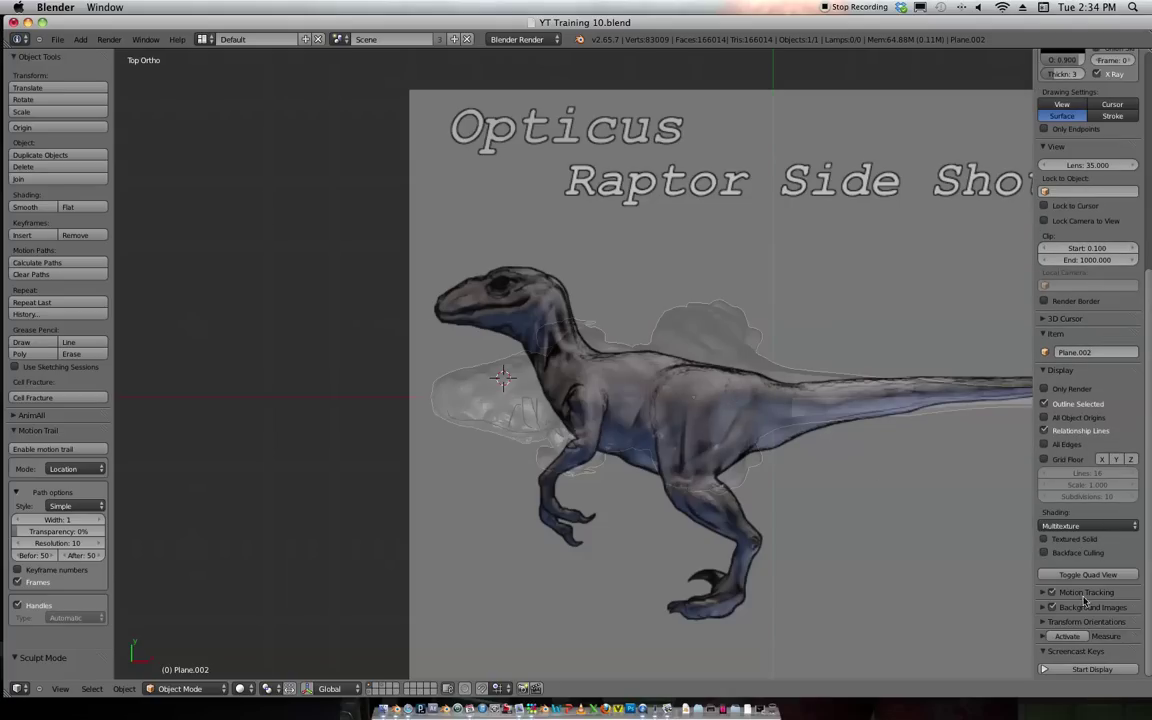
left_click(1044, 607)
scroll(1084, 397, "down", 3)
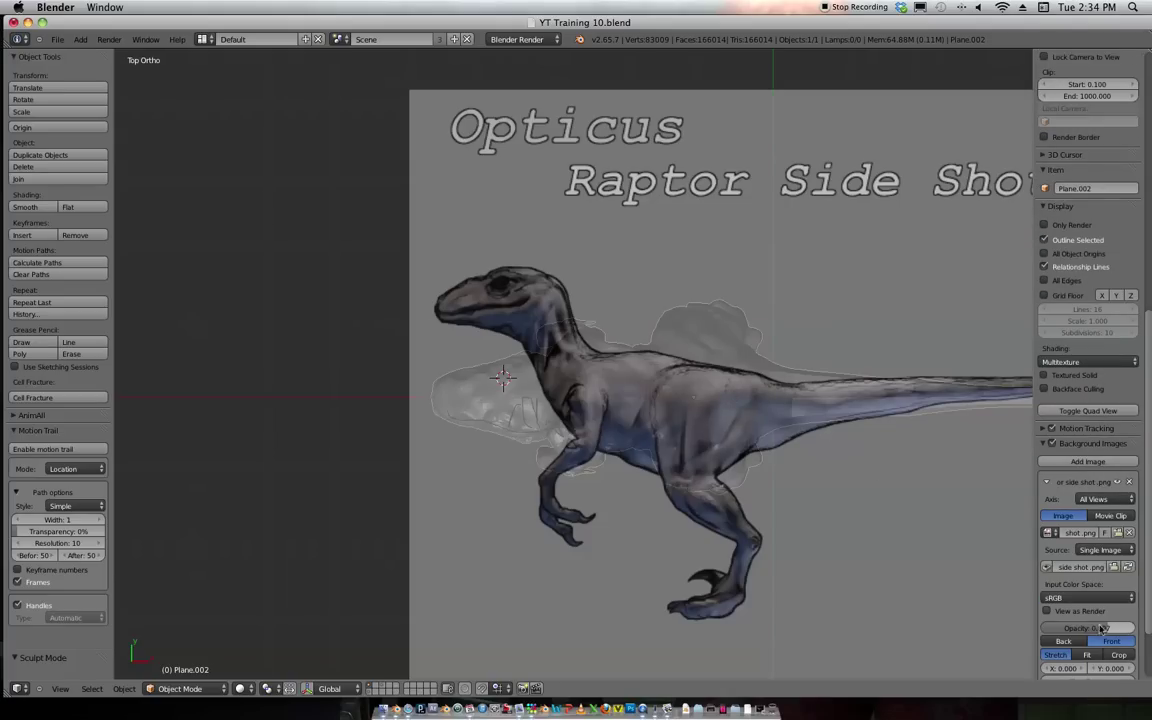
left_click_drag(1091, 627, 1045, 628)
scroll(705, 449, "up", 3)
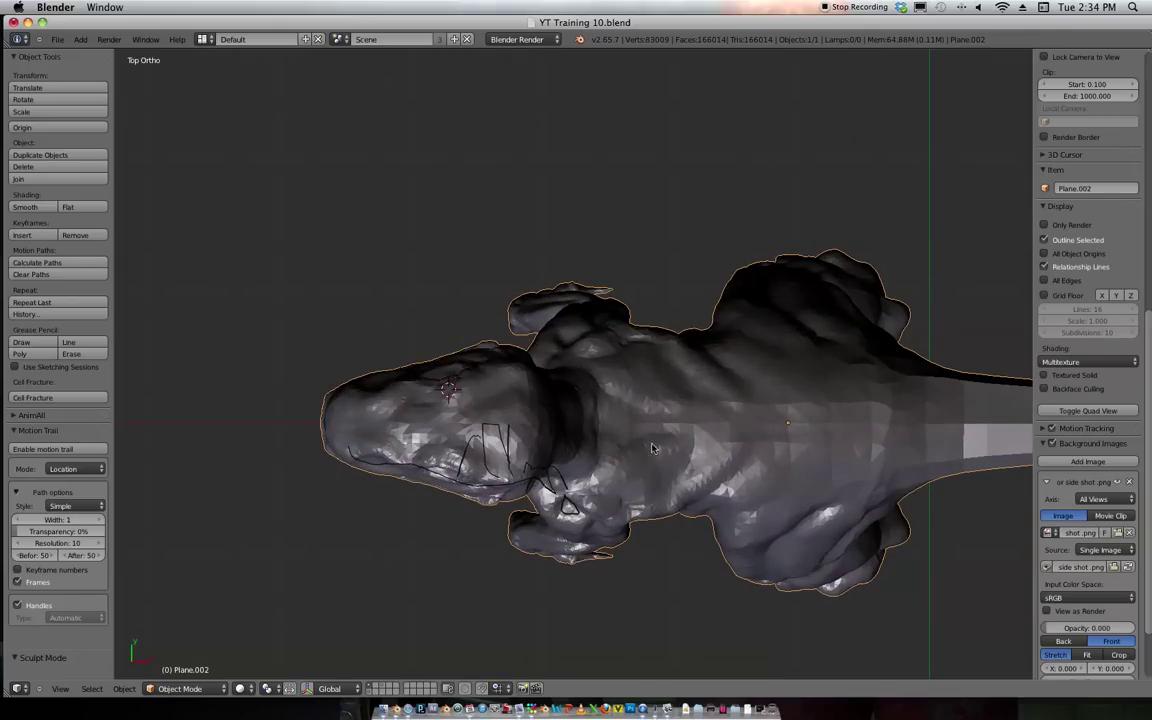
Snap the 3D cursor to the raptor, add a UV sphere there and move it along X to the head.
key("shift+s")
left_click(699, 481)
key("shift+a")
left_click(781, 527)
key("g")
key("x")
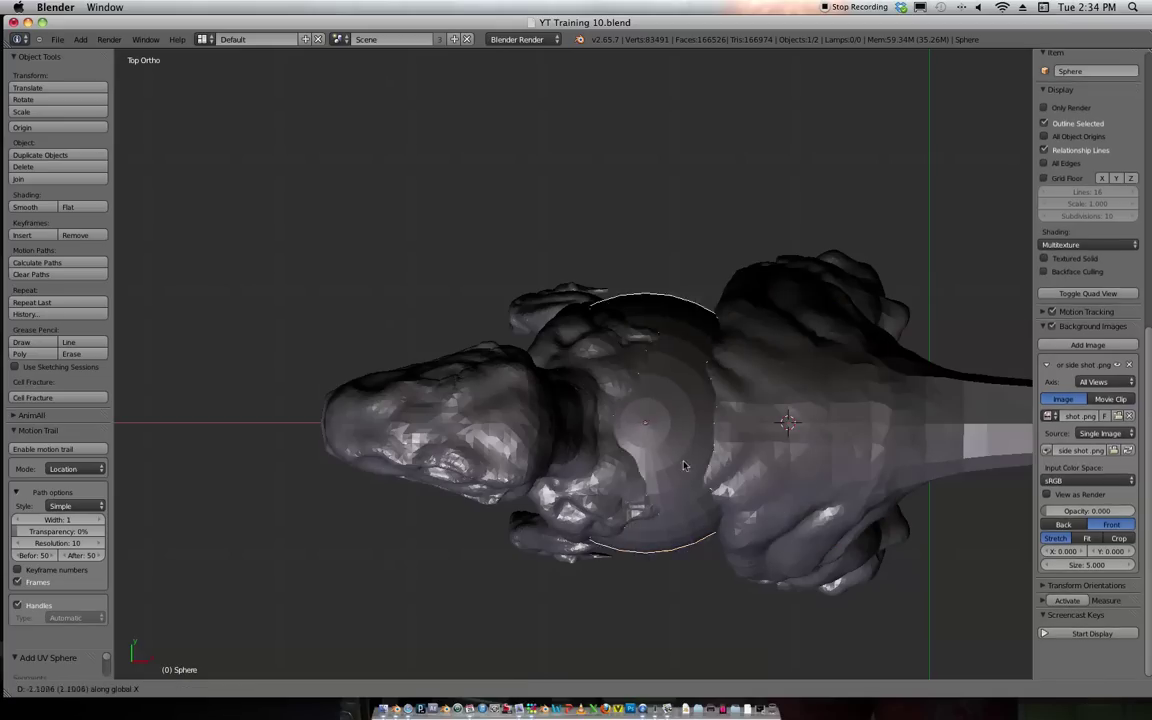
left_click(530, 450)
Move the sphere along Z to eye height and scale it down well inside the head.
middle_click_drag(603, 540, 630, 320)
key("g")
key("z")
left_click(676, 227)
middle_click_drag(676, 227, 613, 314)
key("s")
left_click(568, 280)
middle_click_drag(568, 280, 558, 280)
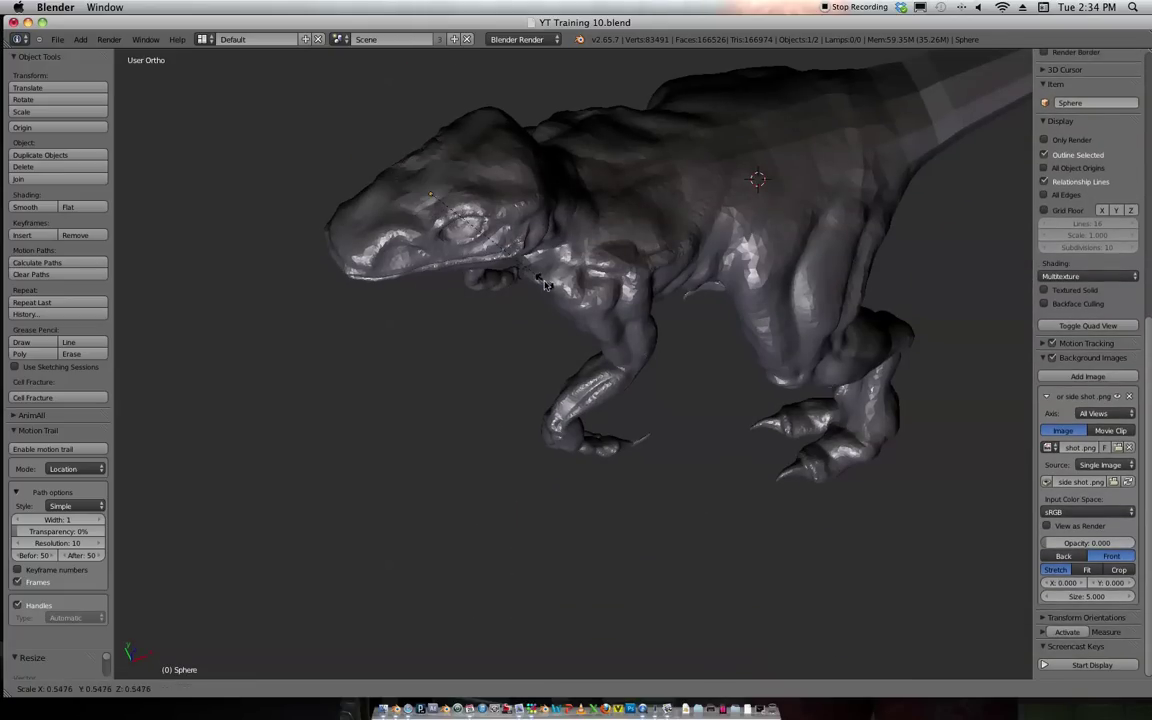
left_click(516, 252)
Show the scene in wireframe and scale the sphere down towards eyeball size.
key("z")
scroll(617, 298, "up", 4)
mouse_move(540, 205)
middle_mouse_down("shift")
mouse_move(617, 298)
mouse_move(582, 312)
middle_mouse_up("shift")
key("s")
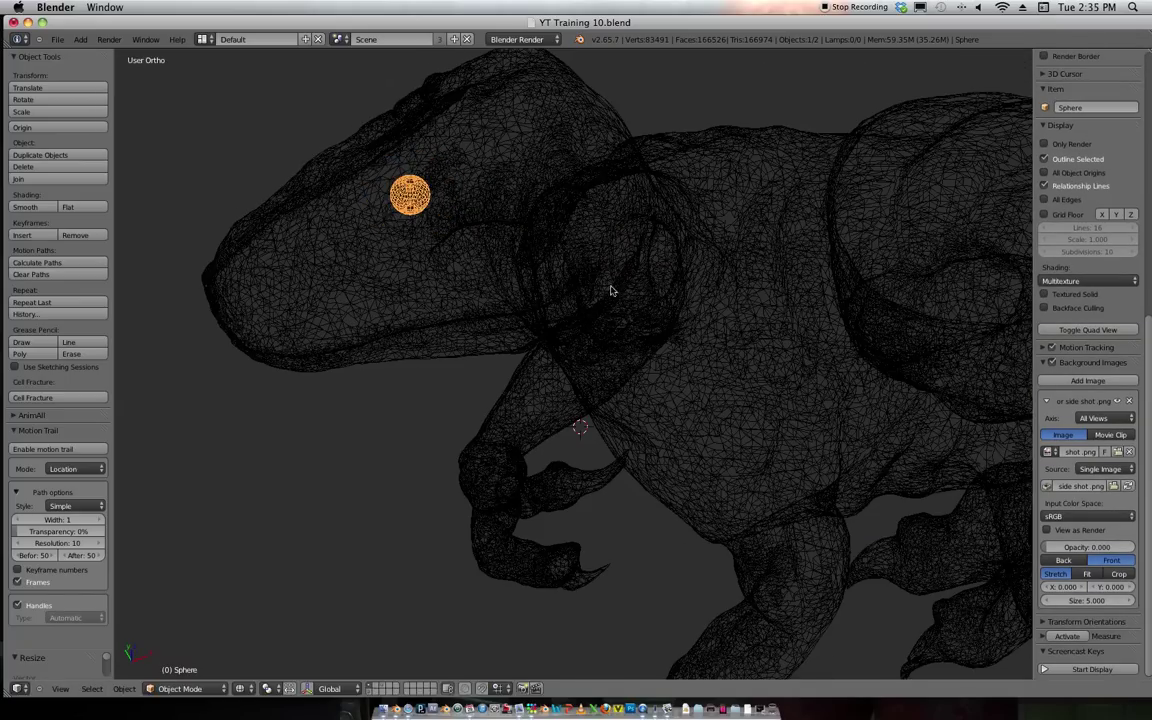
left_click(568, 283)
In Edit Mode, move the sphere's mesh along Y out to the side of the head, leaving its origin on the centreline.
middle_click_drag(517, 250, 590, 322)
key("Tab")
key("g")
key("y")
left_click(650, 314)
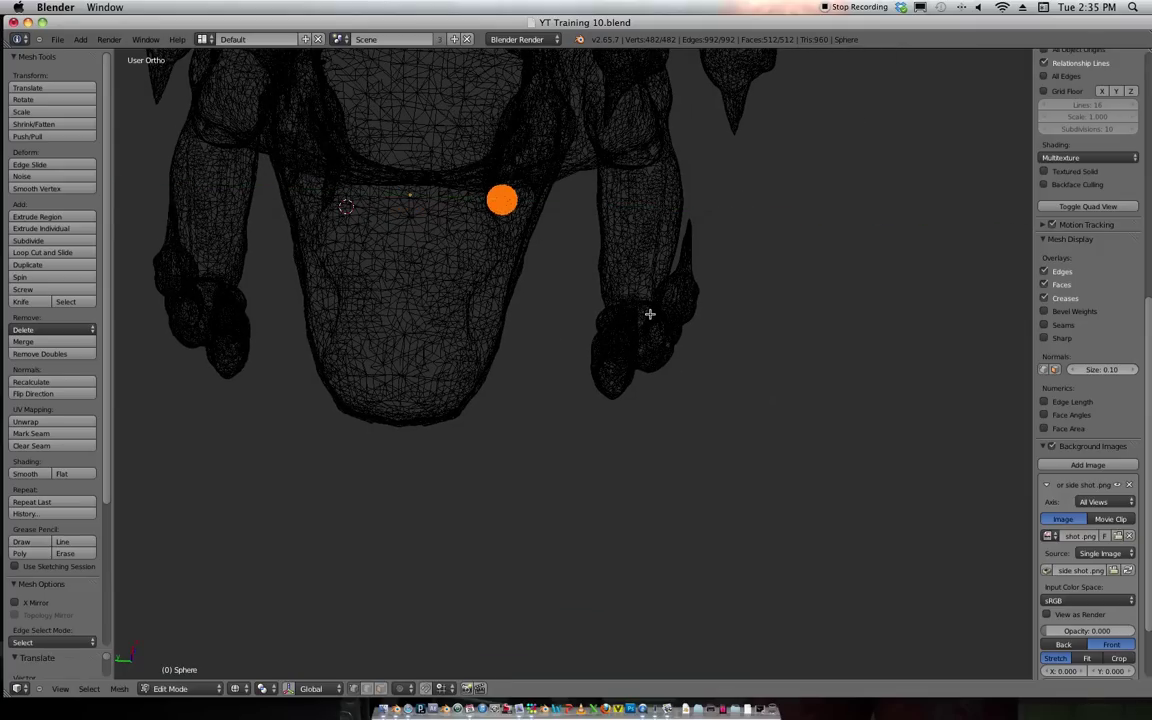
Return to solid shading, shrink the eyeball mesh to fit the eye socket and go back to Object Mode.
key("z")
middle_click_drag(661, 314, 608, 270)
key("s")
left_click(540, 245)
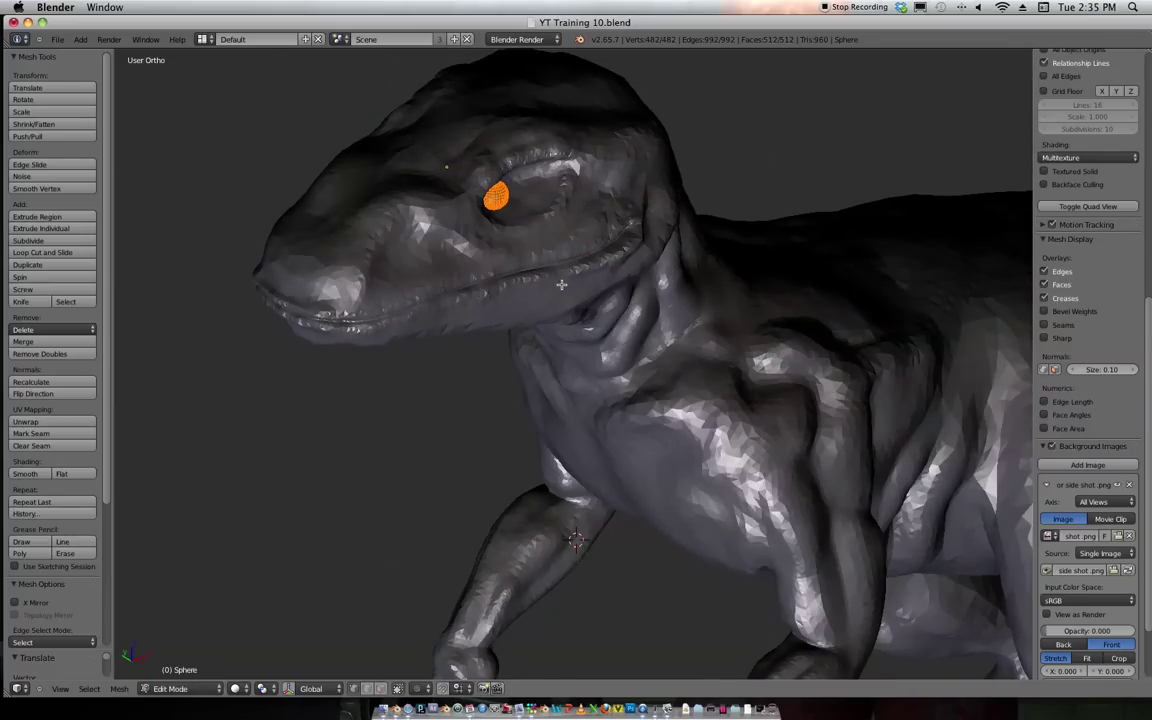
key("Tab")
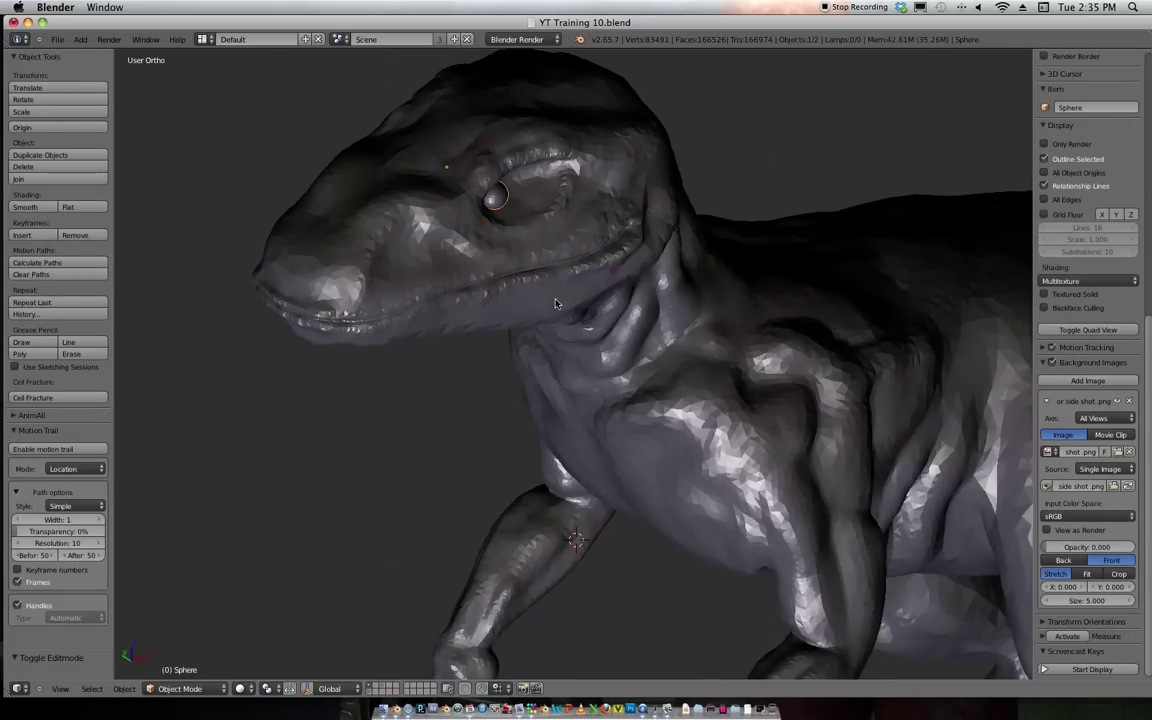
Move the eyeball along X in small amounts until it sits inside the eye socket.
key("g")
key("x")
left_click(568, 293)
middle_click_drag(568, 293, 530, 258)
scroll(681, 167, "down", 5)
middle_click_drag(681, 167, 674, 195)
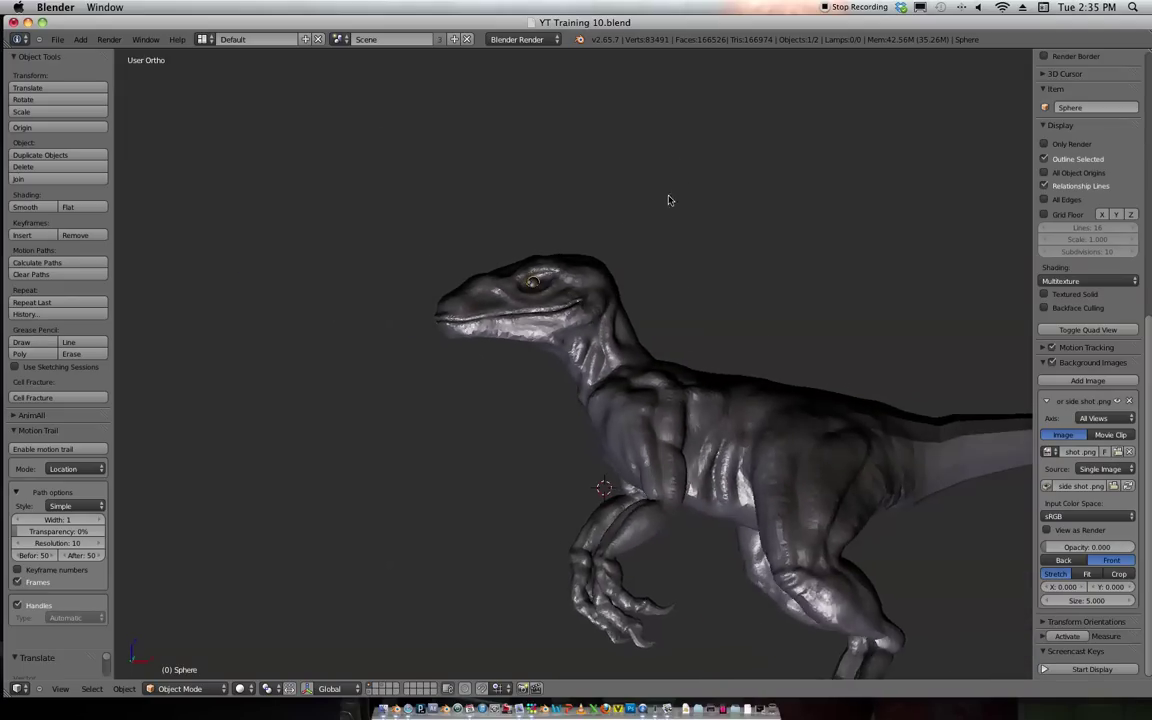
scroll(674, 195, "up", 5)
middle_click_drag(668, 240, 637, 312, "shift")
key("g")
key("x")
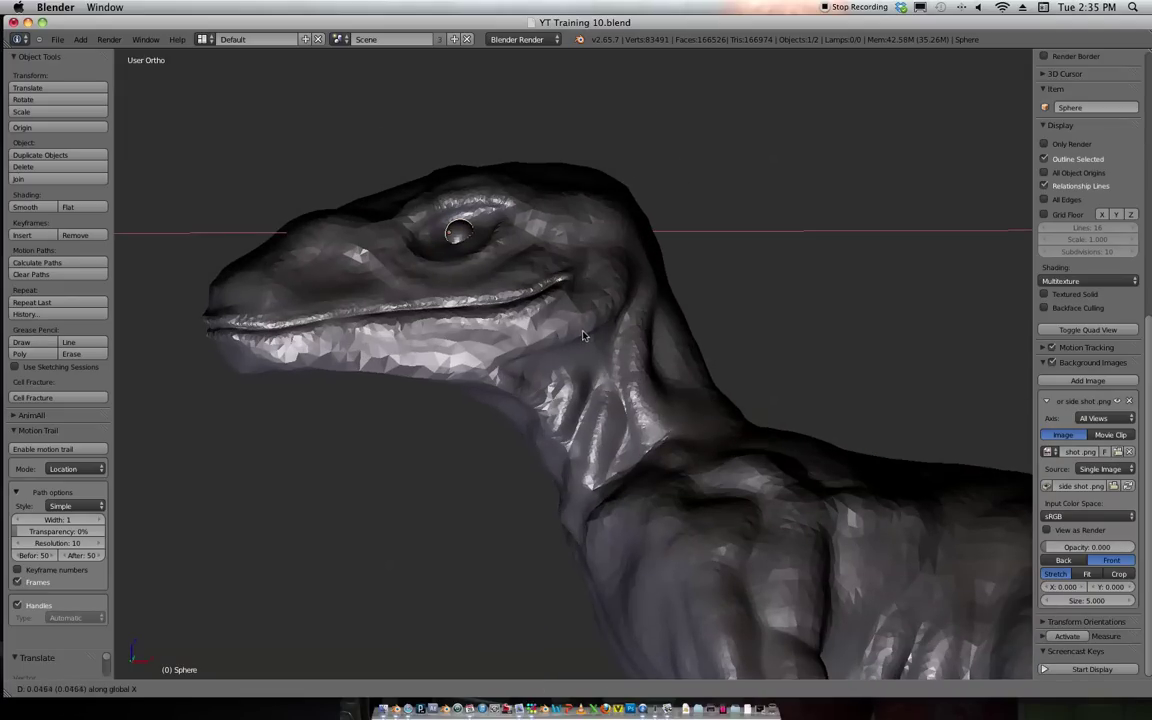
left_click(579, 330)
Adjust the eyeball's height along Z and its front-to-back position along X within the socket.
middle_click_drag(579, 330, 722, 257)
key("g")
key("z")
left_click(666, 329)
middle_click_drag(666, 327, 734, 288, "ctrl")
key("g")
key("x")
left_click(730, 288)
Fine-tune the eyeball's height along Z and check its fit in the socket from the side and front.
key("g")
key("z")
left_click(728, 295)
key("g")
key("z")
left_click(730, 302)
scroll(830, 219, "down", 4)
scroll(800, 260, "up", 7)
scroll(749, 389, "down", 2)
scroll(749, 389, "up", 4)
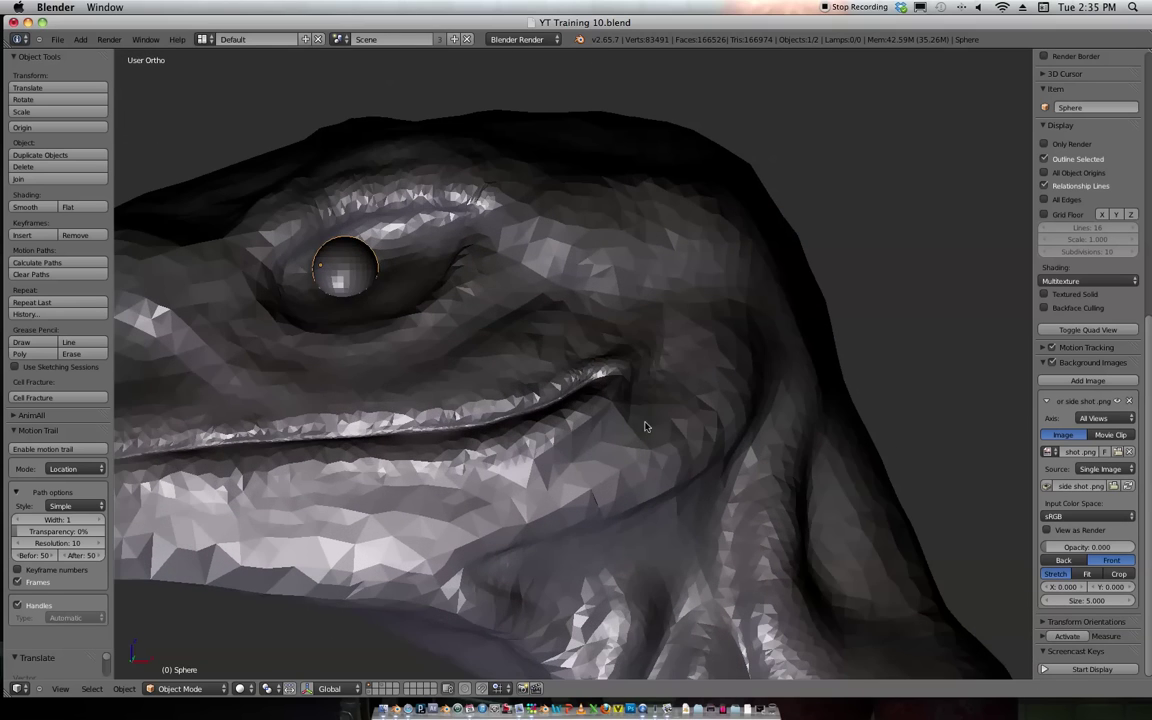
middle_click_drag(633, 419, 679, 465)
scroll(679, 465, "down", 2)
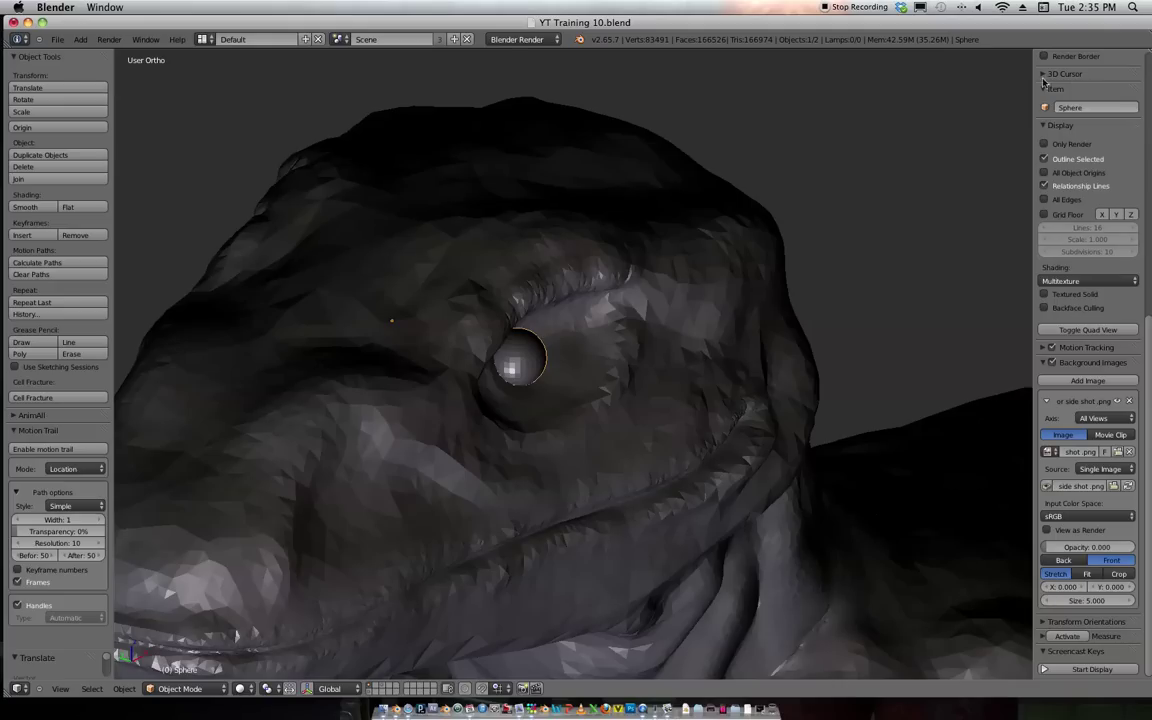
Split the 3D view, turn the new area into a Properties editor and show the sphere's modifiers.
key("n")
left_click_drag(1148, 50, 884, 100)
key("n")
key("t")
key("n")
left_click(905, 689)
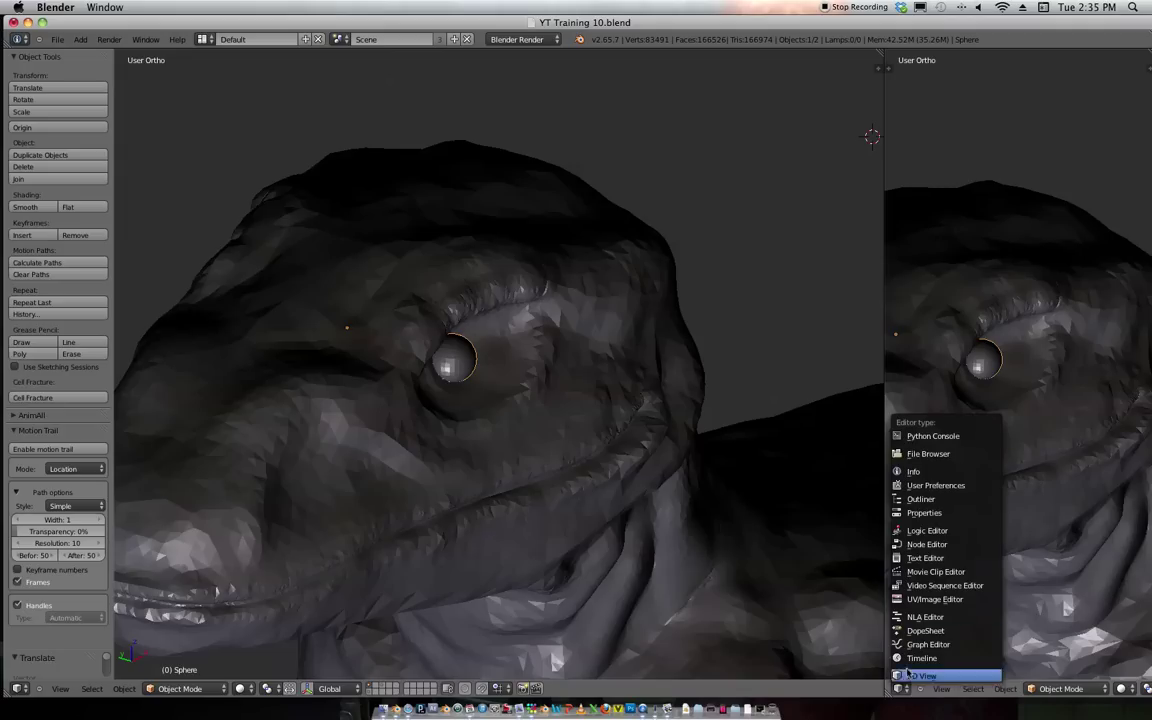
left_click(945, 509)
left_click(997, 59)
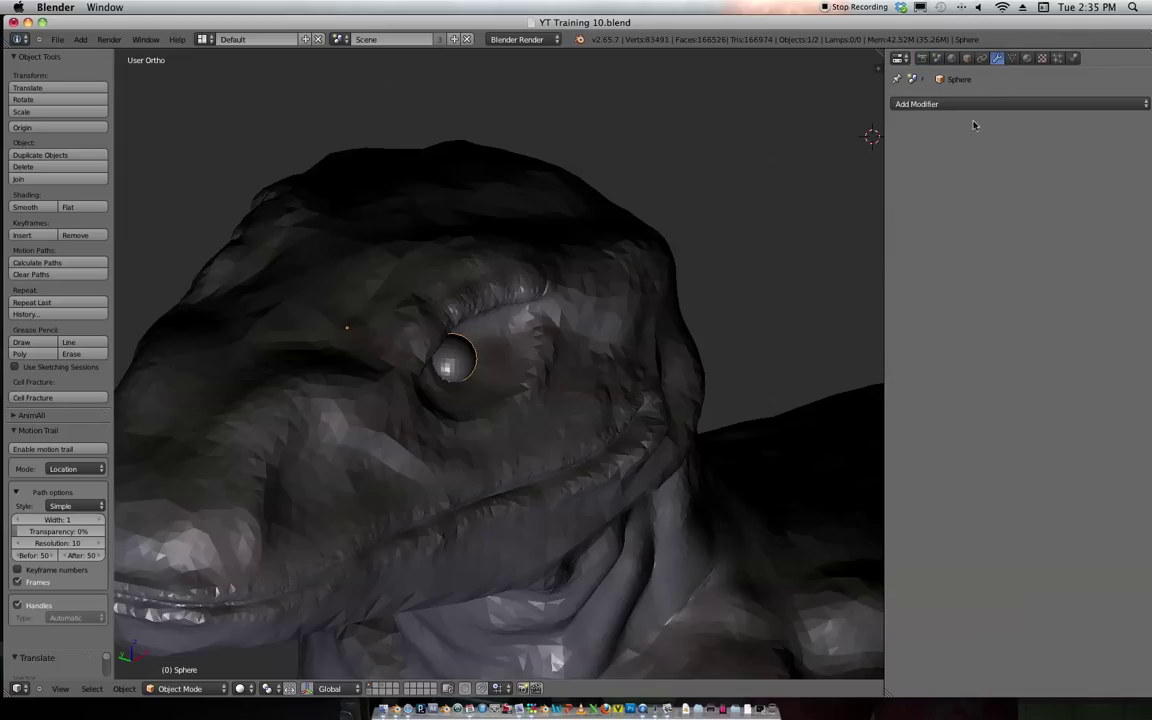
Add a Mirror modifier to the eyeball sphere, with the Y axis enabled and the X axis disabled.
left_click(970, 104)
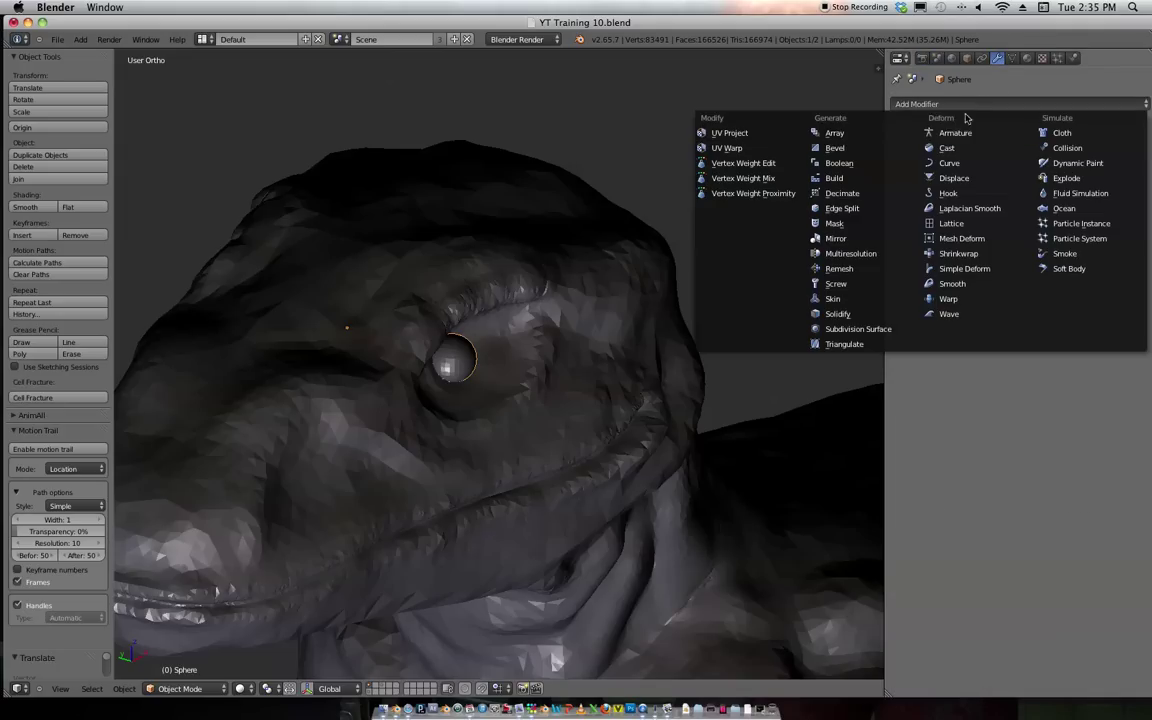
left_click(856, 241)
middle_click_drag(684, 319, 799, 302)
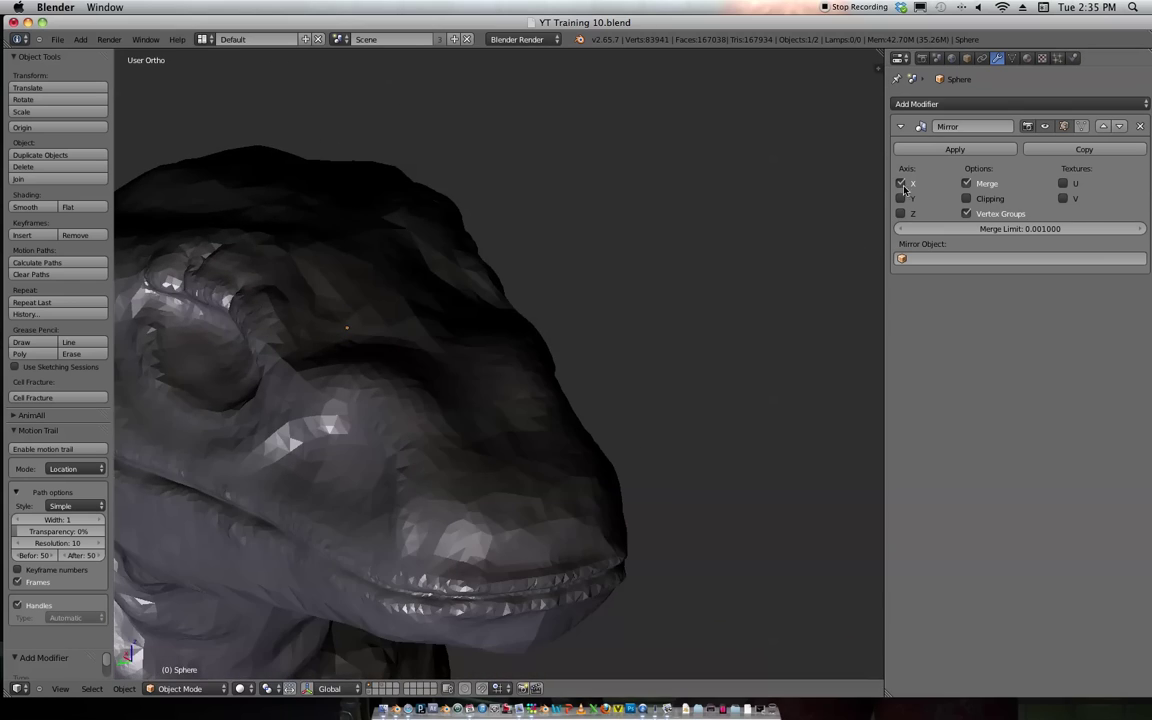
middle_click_drag(886, 204, 627, 244)
Rotate the eyeball mesh freely in Edit Mode so its pole faces outward, and check the result in Object Mode.
scroll(627, 244, "up", 6)
key("Tab")
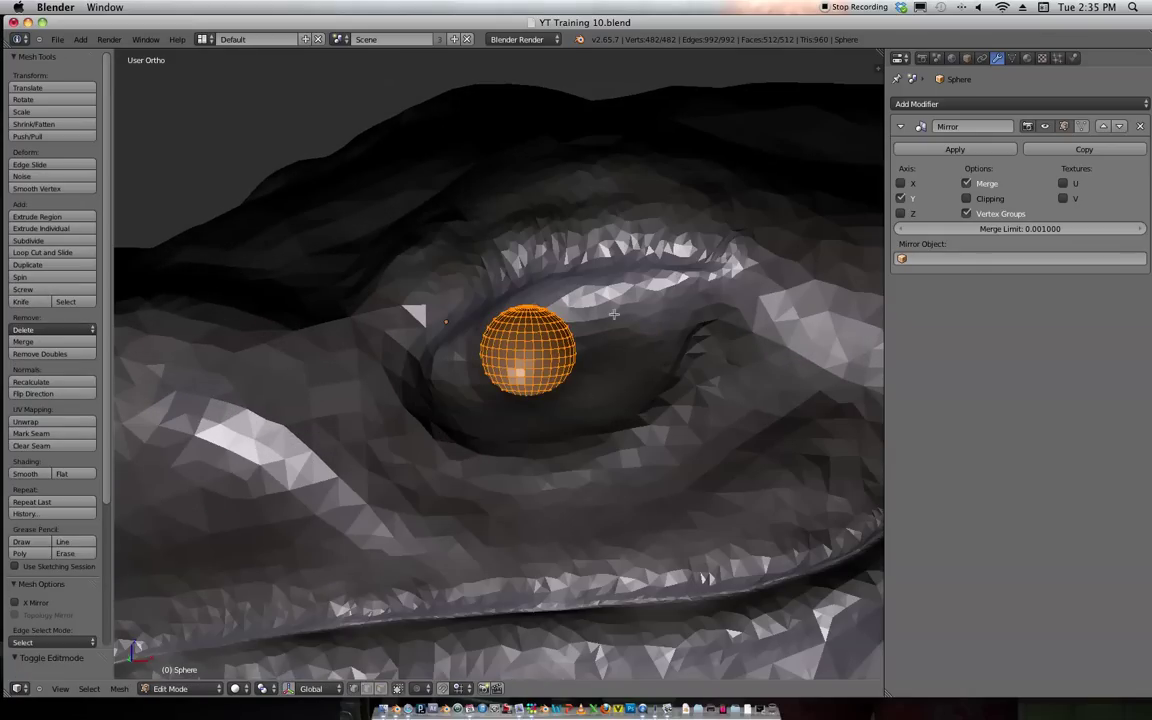
key("r")
key("r")
left_click(436, 428)
key("r")
key("r")
left_click(476, 370)
scroll(602, 262, "down", 4)
key("Tab")
middle_click_drag(602, 262, 564, 324)
scroll(564, 324, "up", 1)
scroll(535, 389, "up", 3)
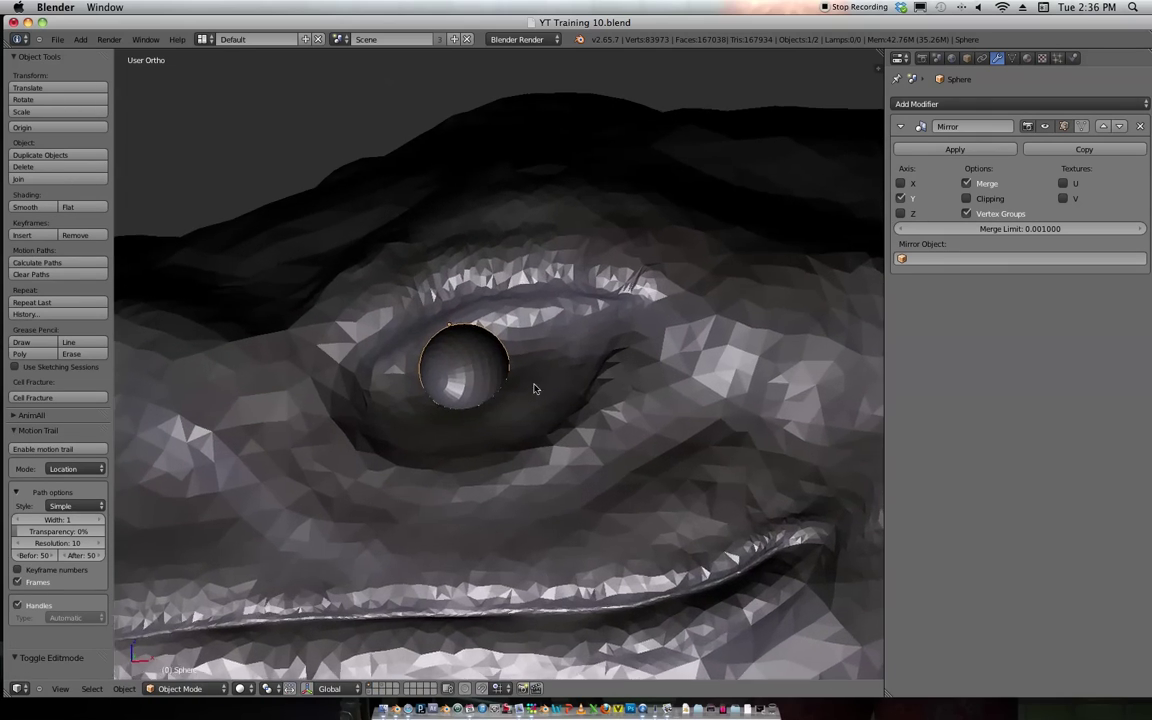
scroll(498, 375, "down", 4)
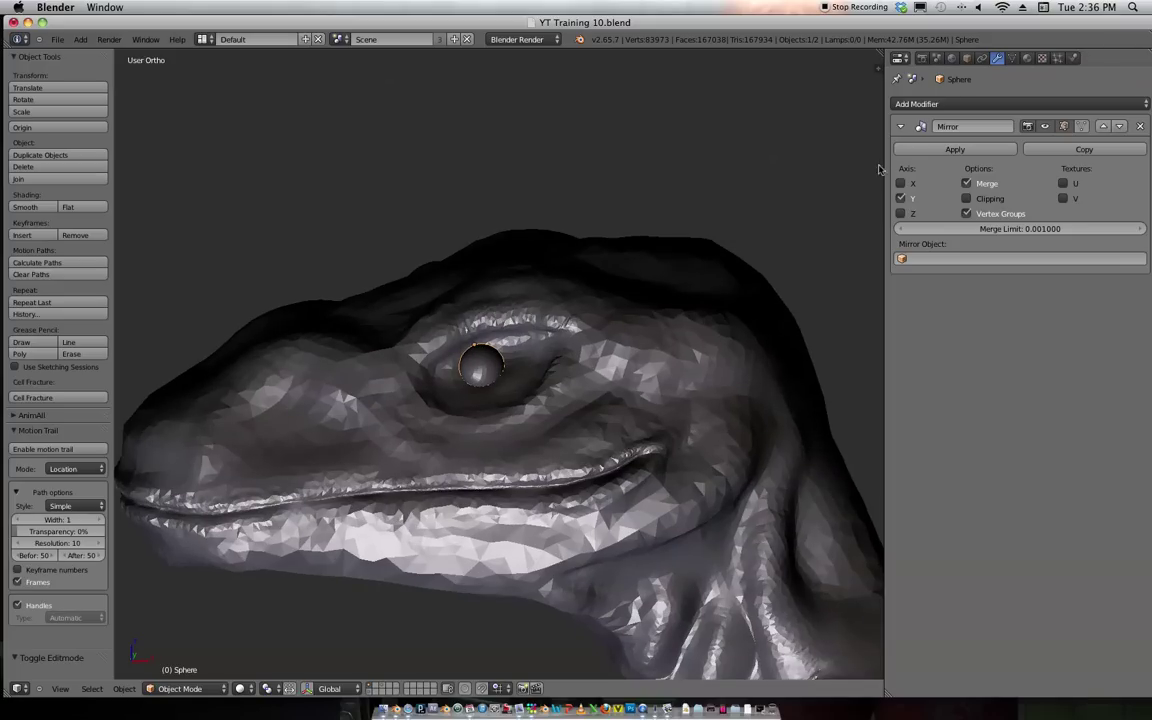
Close the Properties editor by joining its area into the 3D view.
left_click_drag(884, 160, 1017, 130)
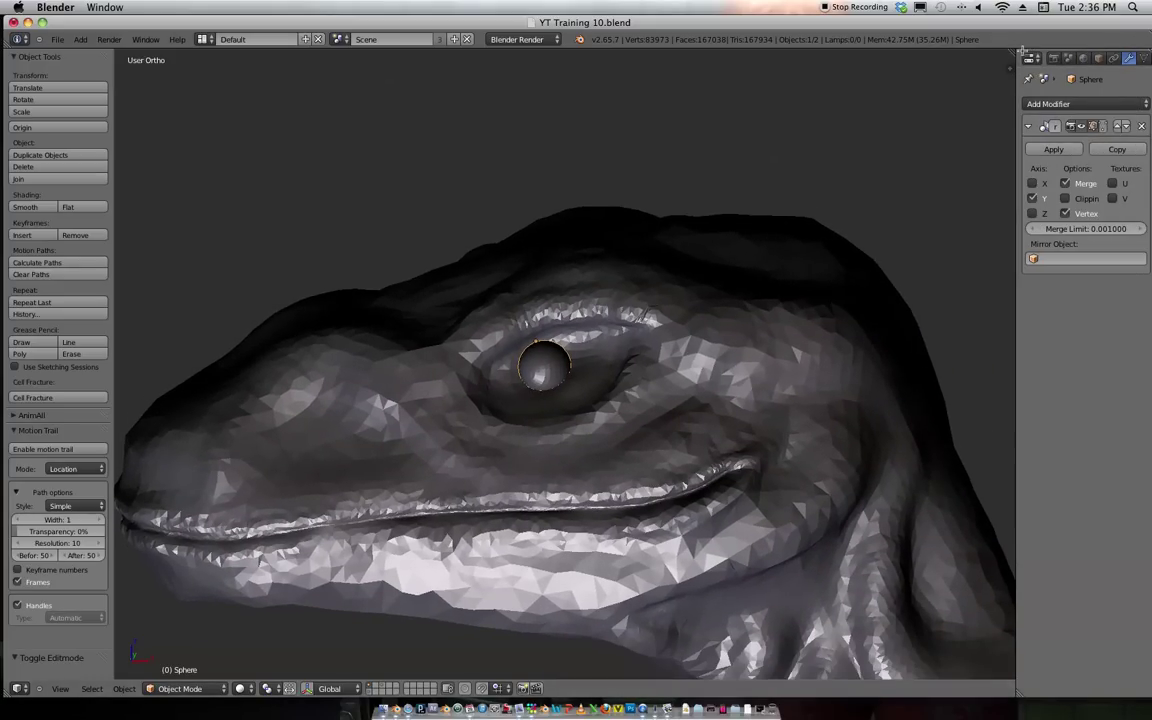
left_click_drag(1022, 51, 1075, 75)
Examine the eyeball in its socket up close and how it looks against the whole raptor.
scroll(941, 177, "down", 2)
middle_click_drag(972, 180, 838, 242, "shift")
scroll(728, 336, "up", 5)
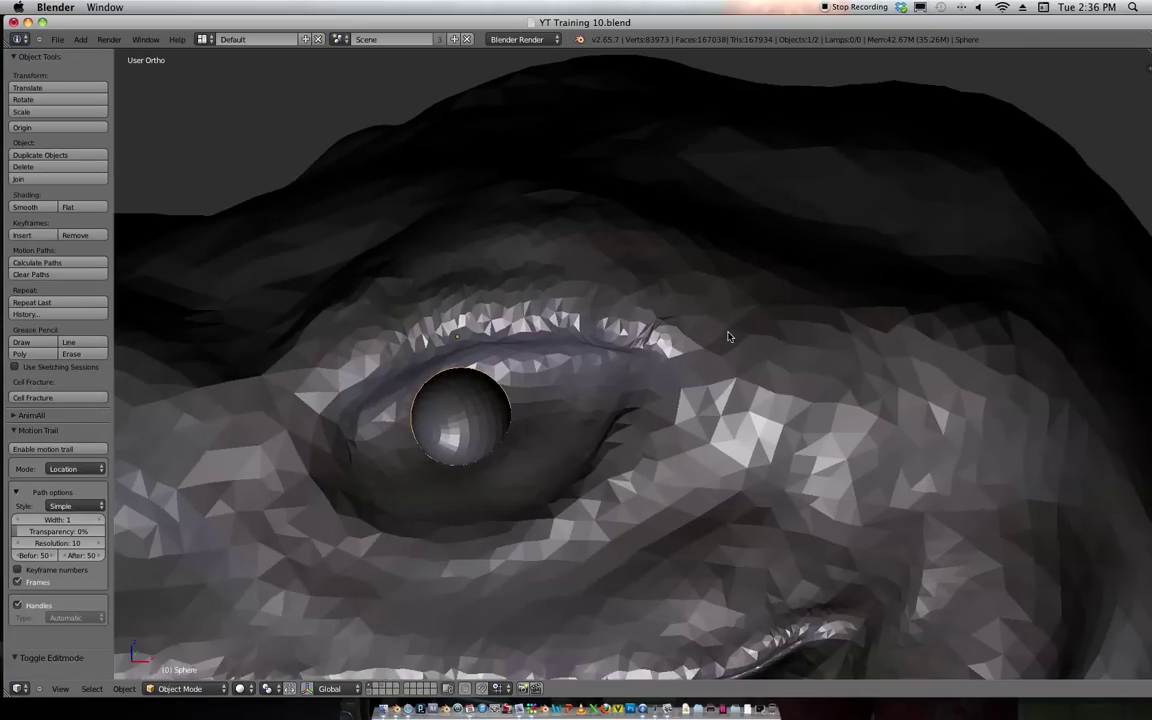
scroll(728, 337, "down", 6)
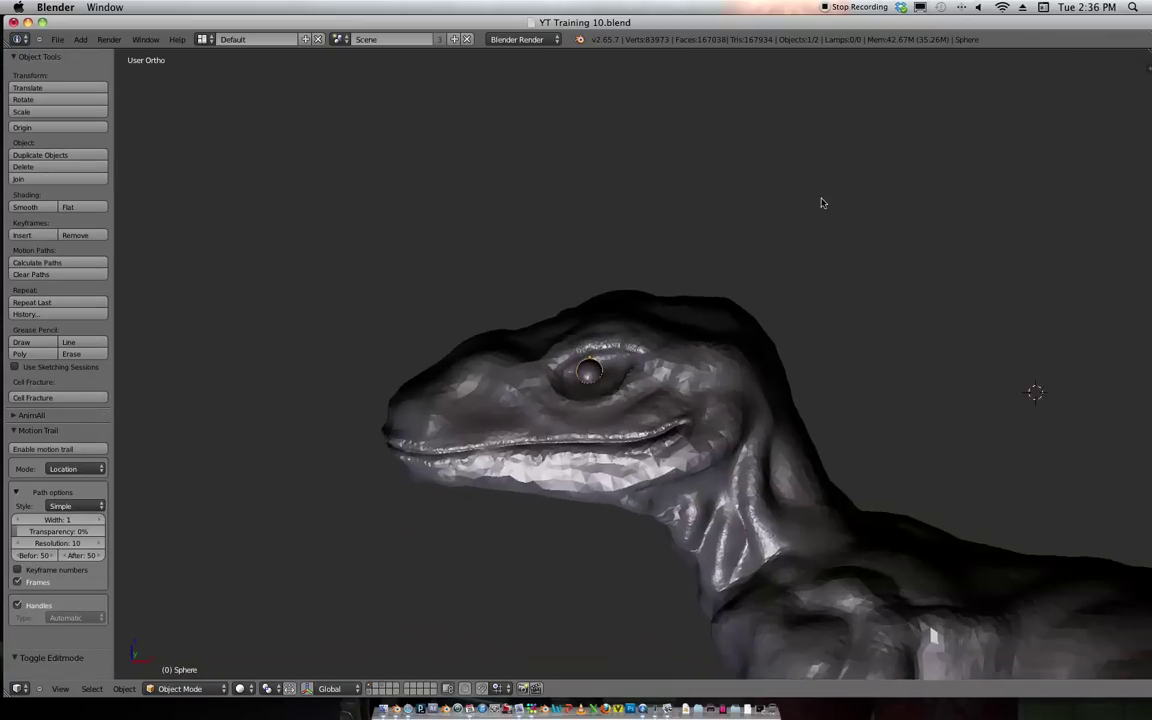
scroll(810, 215, "down", 4)
middle_click_drag(940, 259, 846, 265, "shift")
scroll(880, 210, "down", 2)
scroll(691, 329, "up", 3)
scroll(691, 329, "up", 5)
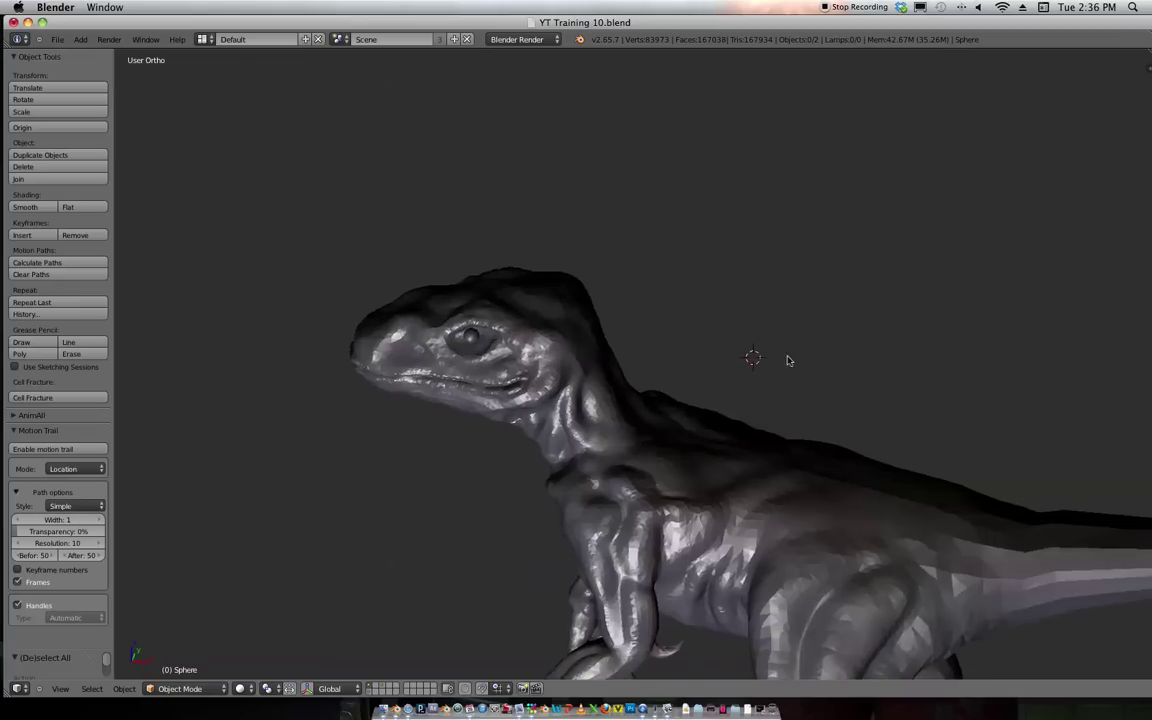
Select the raptor body, save over YT Training 10.blend and switch the body to Sculpt Mode.
right_click(587, 437)
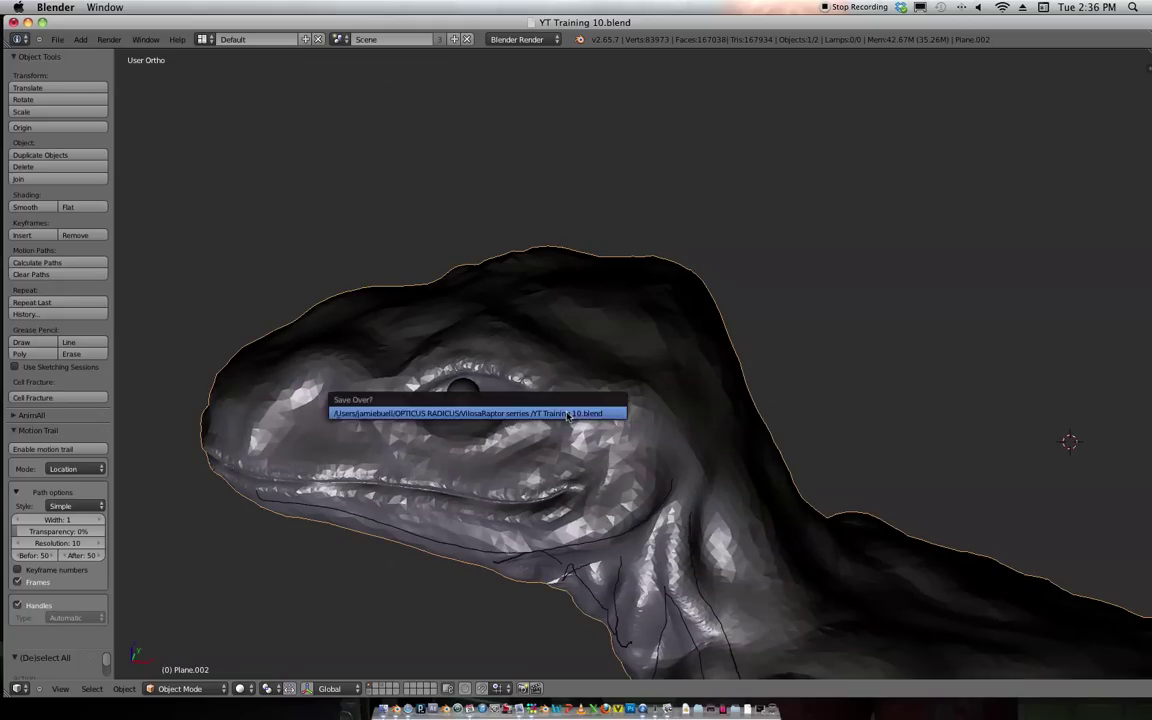
left_click(214, 689)
left_click(195, 630)
left_click(188, 689)
left_click(193, 646)
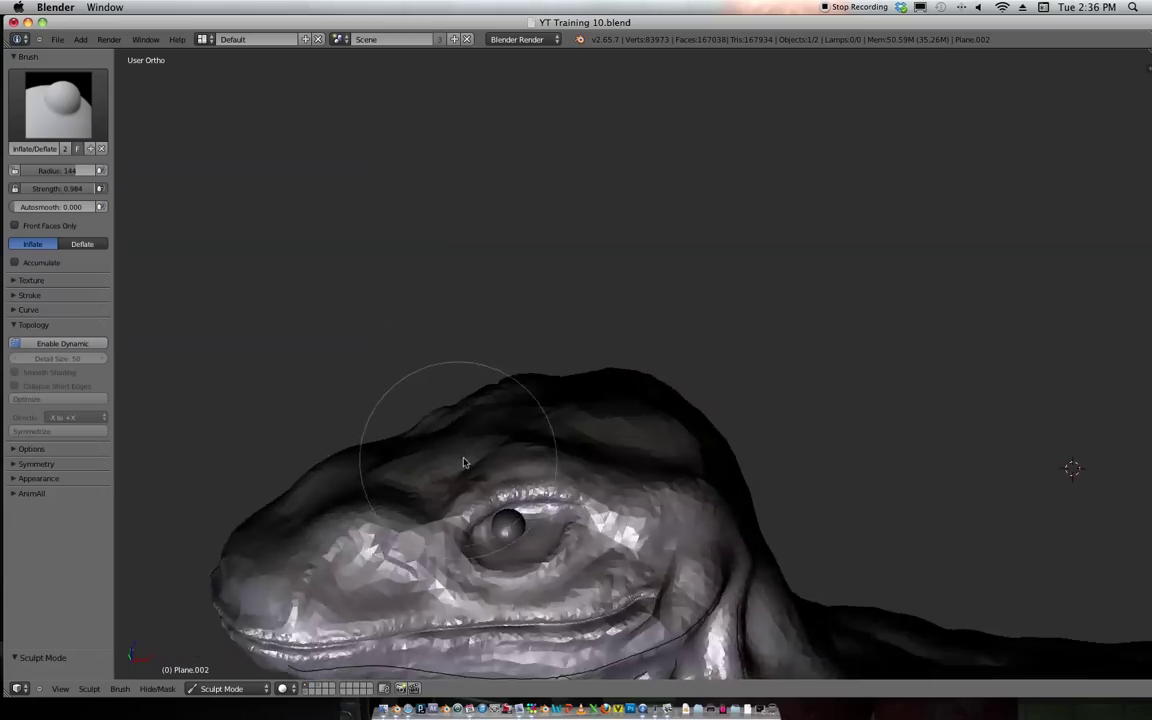
Enable dynamic topology sculpting on the raptor body.
left_click(88, 344)
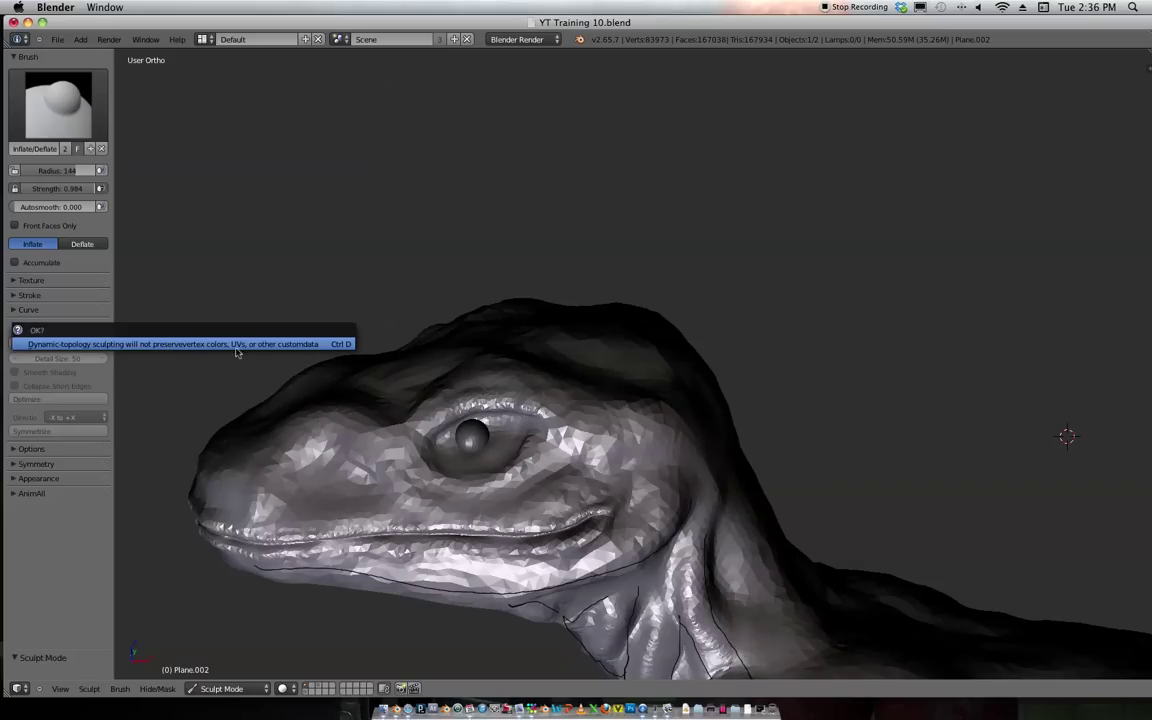
key("Return")
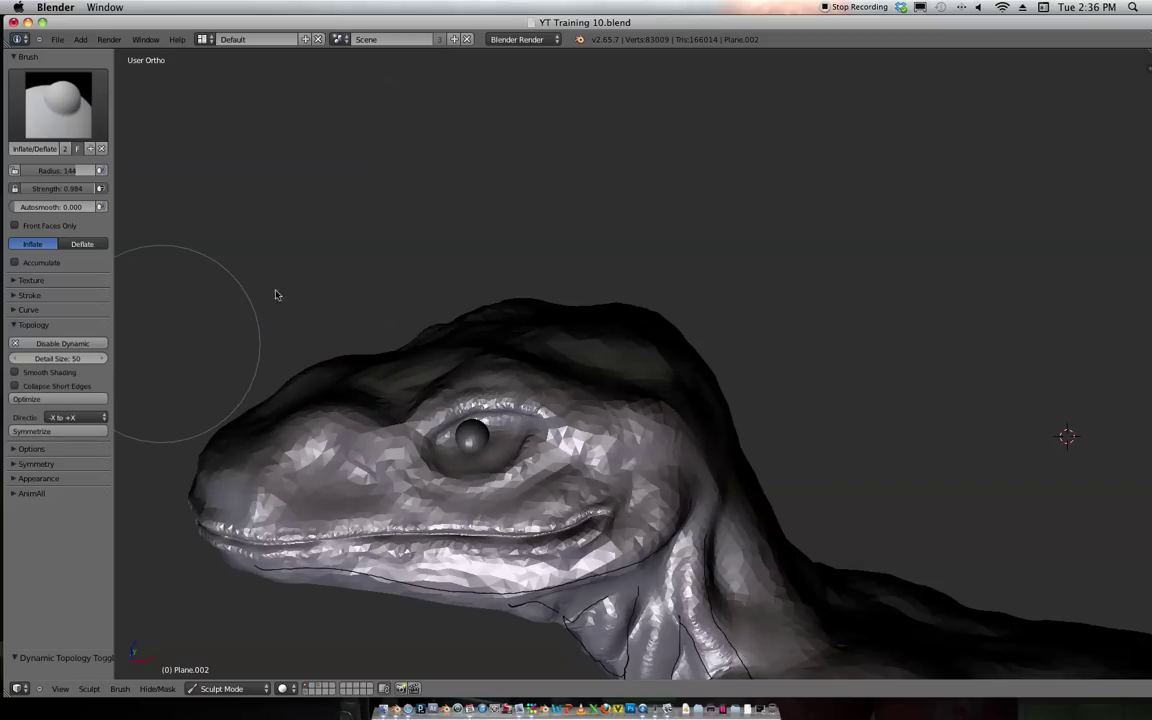
scroll(378, 252, "down", 5)
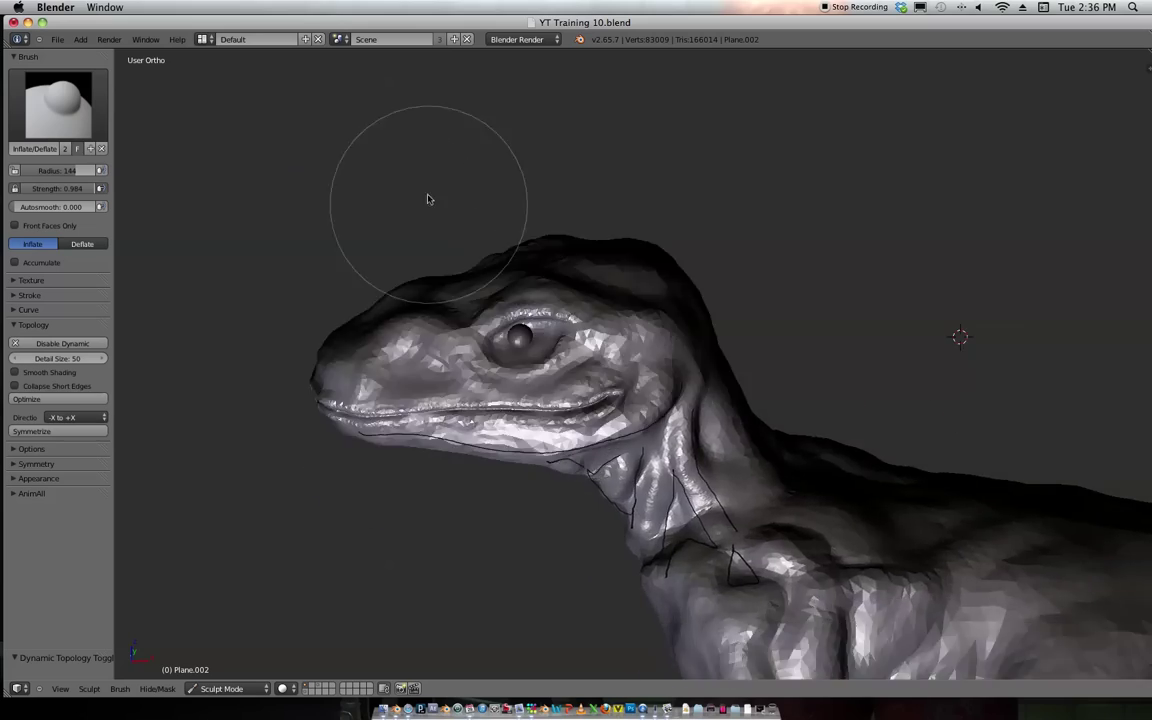
mouse_move(638, 259)
middle_mouse_down()
mouse_move(753, 213)
mouse_move(751, 249)
mouse_move(697, 294)
middle_mouse_up()
key("z")
key("z")
scroll(698, 294, "up", 8)
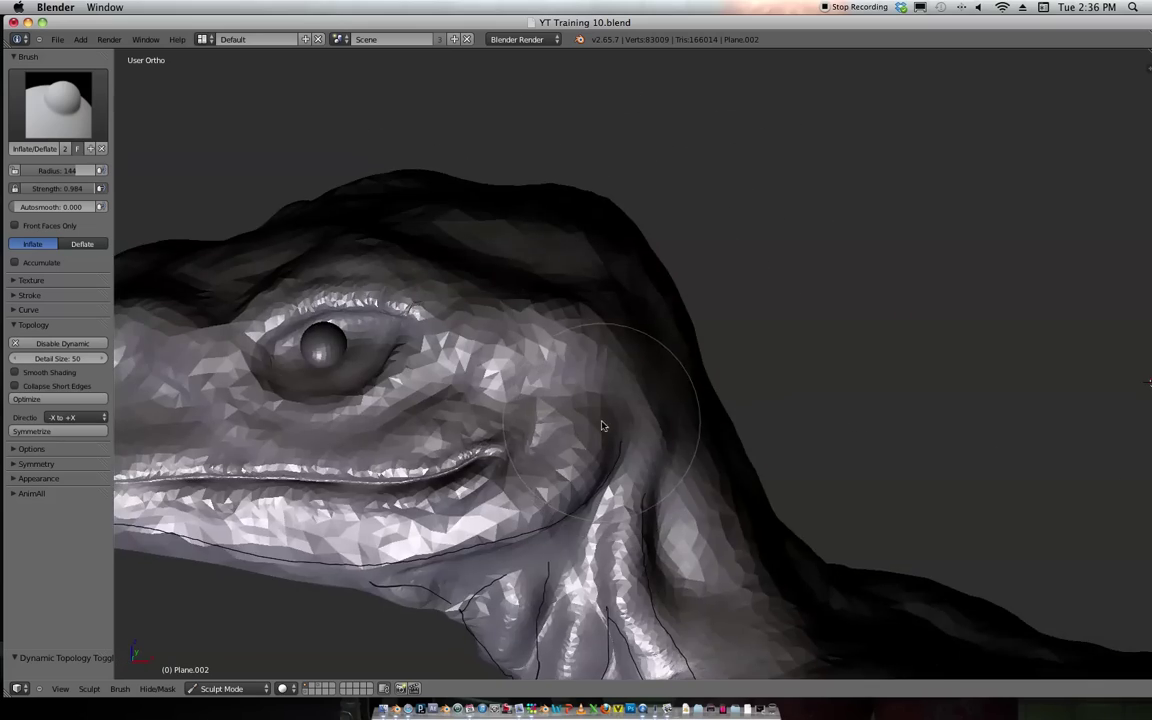
Set the Inflate/Deflate brush strength to 0.645 and the dynamic topology detail size to 30.
scroll(697, 302, "up", 7)
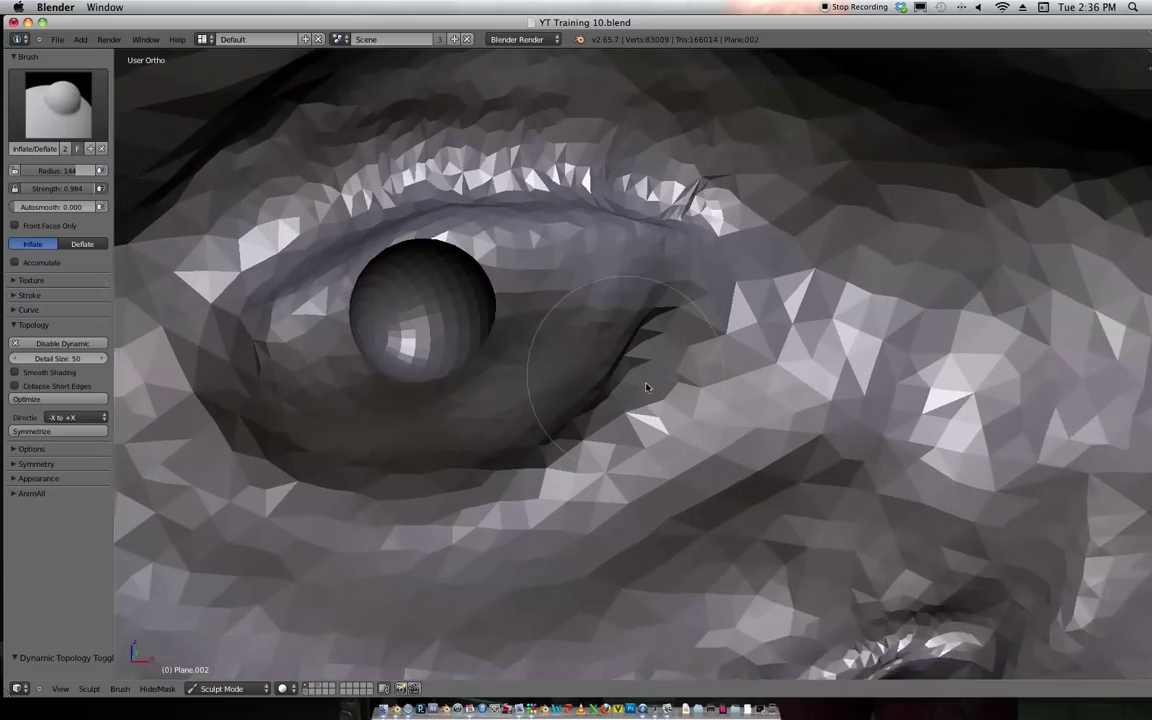
key("shift+f")
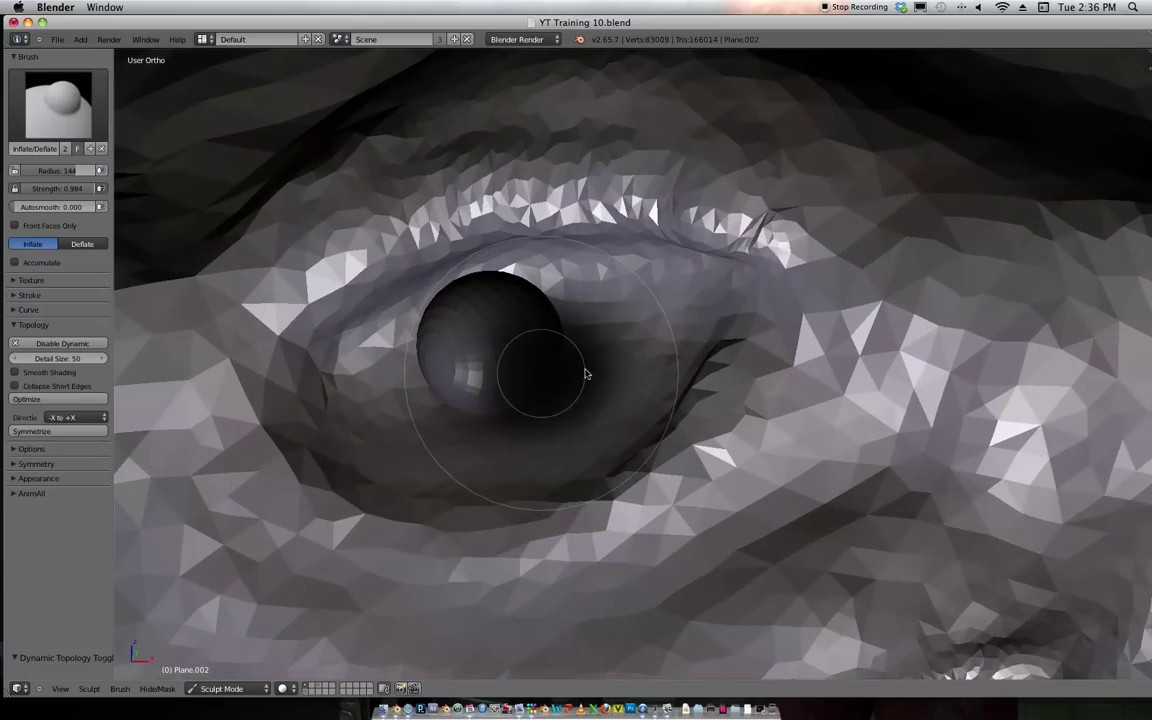
left_click(605, 371)
mouse_move(612, 332)
middle_mouse_down("shift")
mouse_move(682, 324)
mouse_move(731, 357)
middle_mouse_up("shift")
scroll(700, 352, "up", 1)
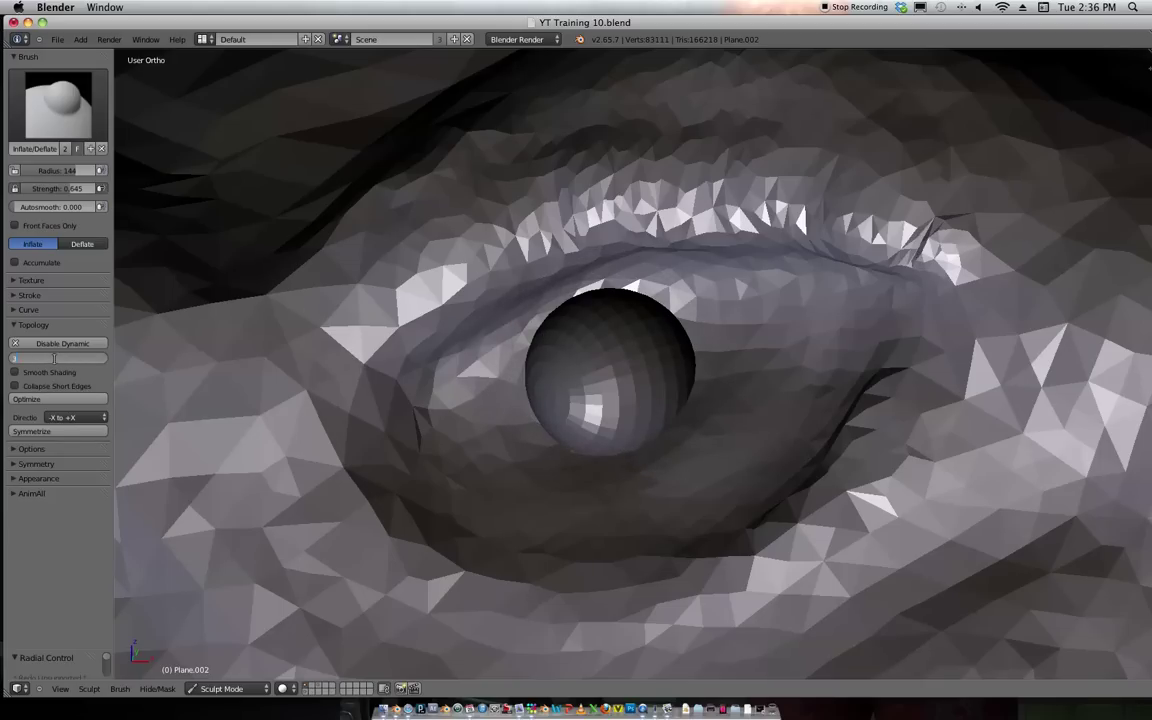
Inflate the socket flesh behind and below the raptor's eyeball so it closes in around the sphere.
left_click_drag(636, 377, 595, 387)
left_click_drag(654, 362, 645, 383)
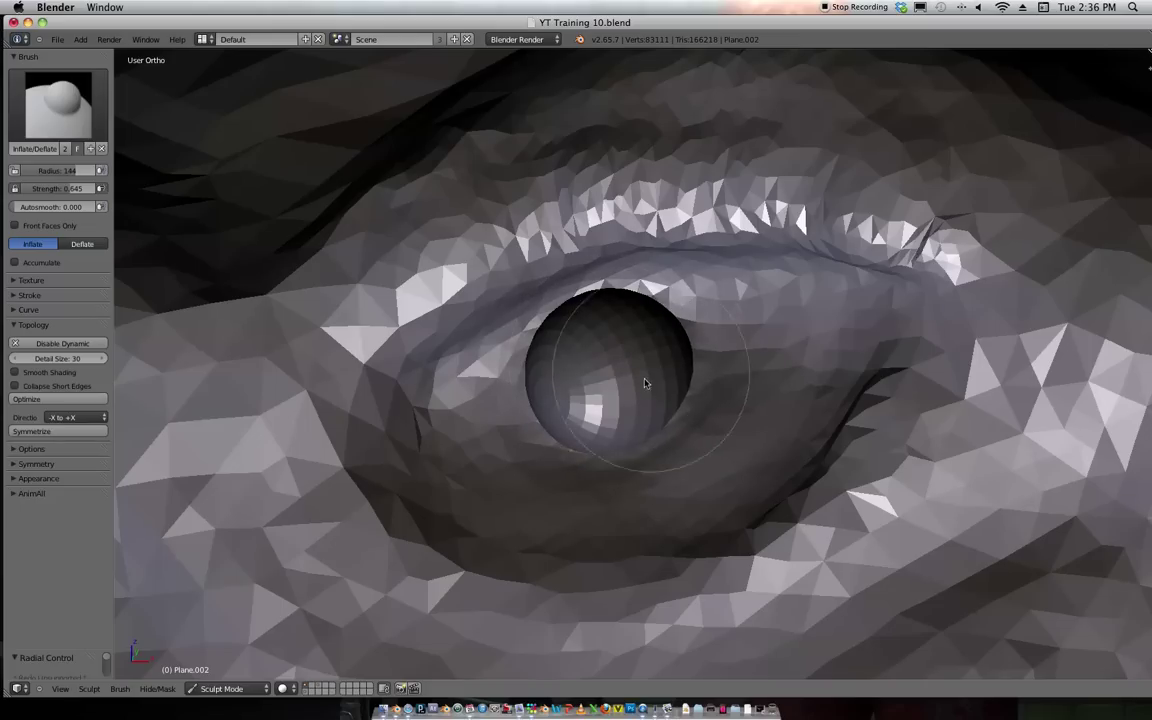
key("z")
key("z")
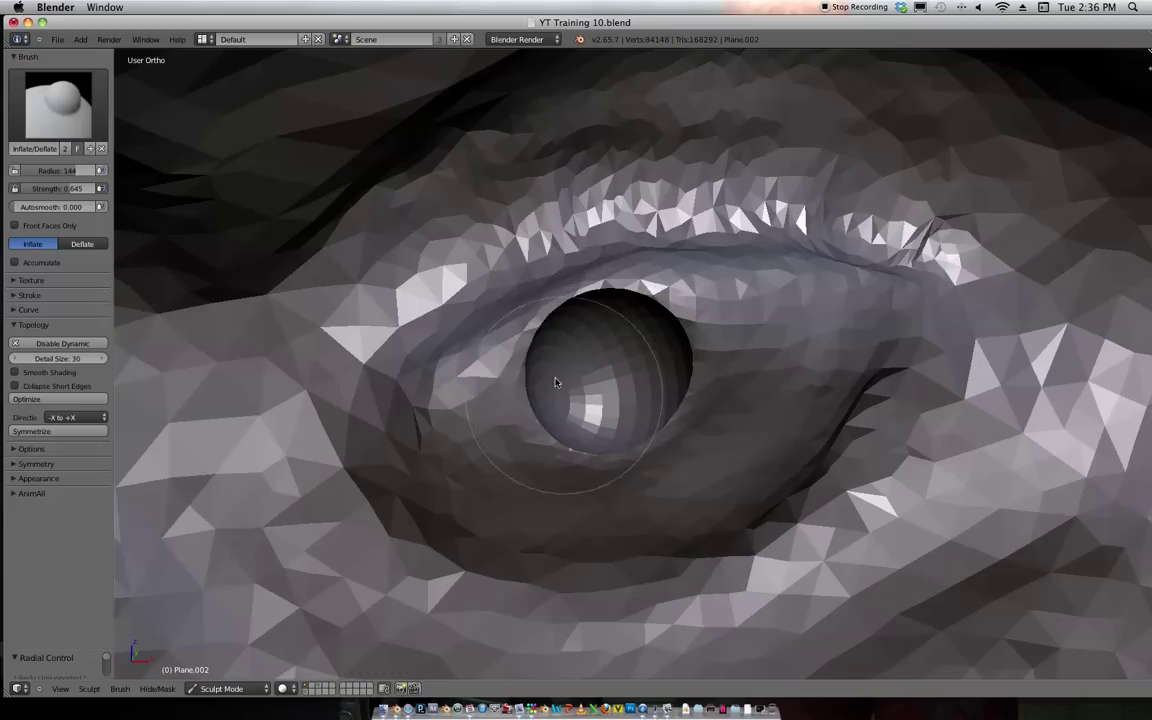
mouse_move(604, 353)
left_mouse_down()
mouse_move(586, 375)
mouse_move(674, 371)
mouse_move(671, 339)
mouse_move(680, 360)
mouse_move(694, 352)
mouse_move(692, 327)
mouse_move(681, 391)
mouse_move(689, 332)
left_mouse_up()
scroll(671, 350, "up", 3)
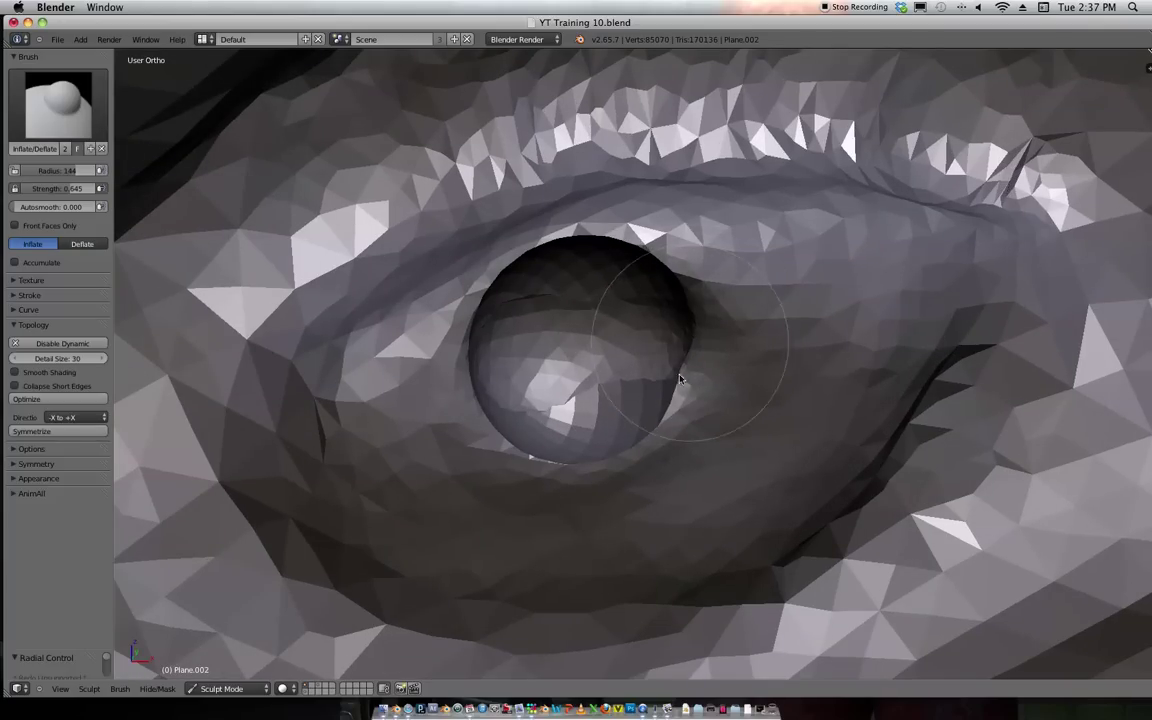
mouse_move(664, 420)
left_mouse_down()
mouse_move(684, 378)
mouse_move(574, 451)
mouse_move(509, 439)
mouse_move(607, 445)
mouse_move(645, 425)
mouse_move(627, 442)
mouse_move(667, 399)
left_mouse_up()
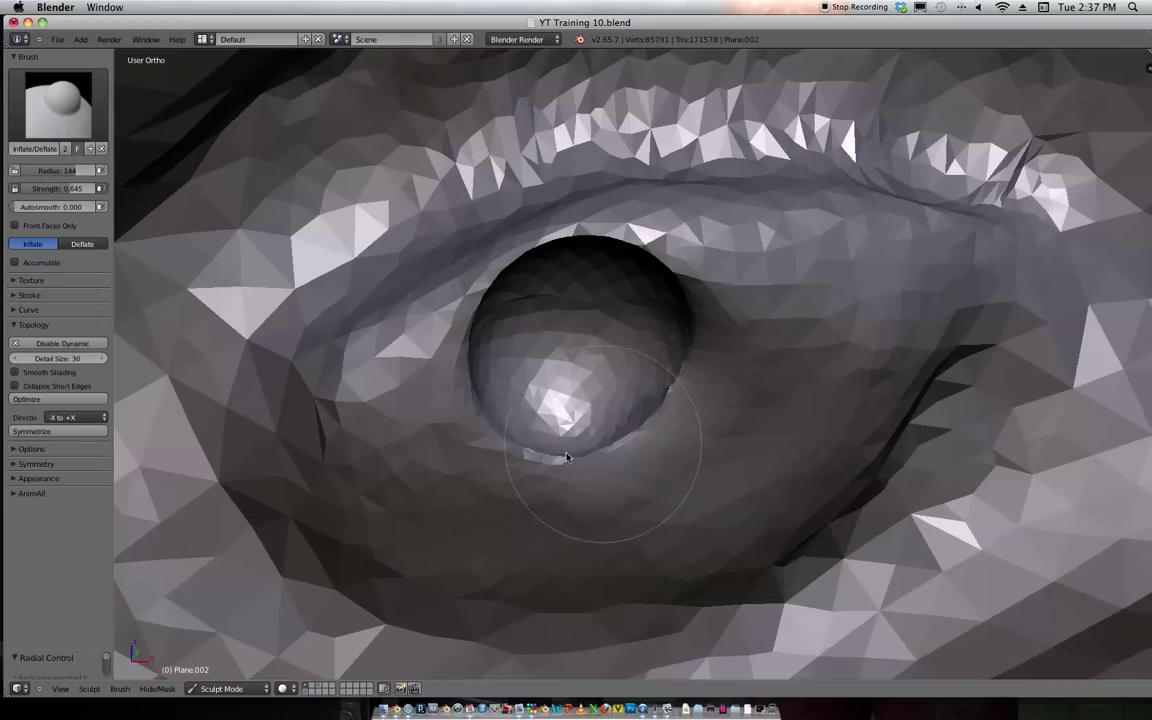
mouse_move(647, 423)
left_mouse_down()
mouse_move(671, 388)
mouse_move(612, 447)
mouse_move(643, 435)
mouse_move(676, 388)
mouse_move(604, 466)
left_mouse_up()
Smooth the flesh along the lower edge of the eyeball with the Smooth brush.
scroll(646, 418, "up", 3)
scroll(646, 418, "up", 1)
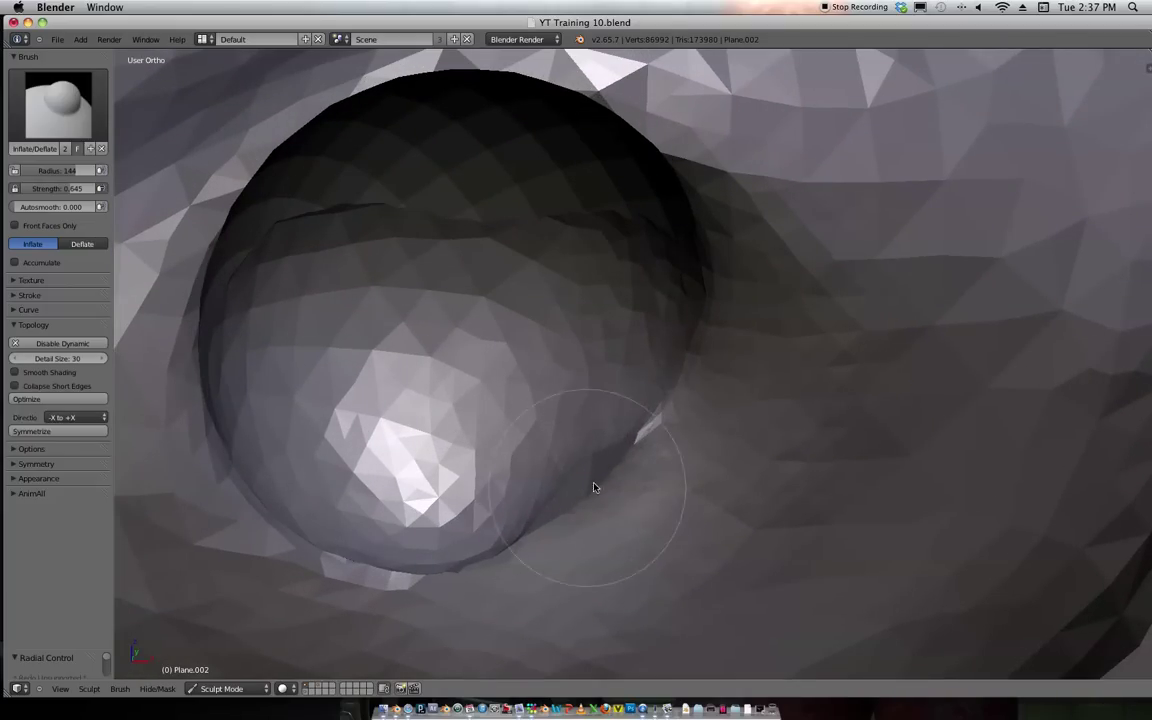
left_click(55, 100)
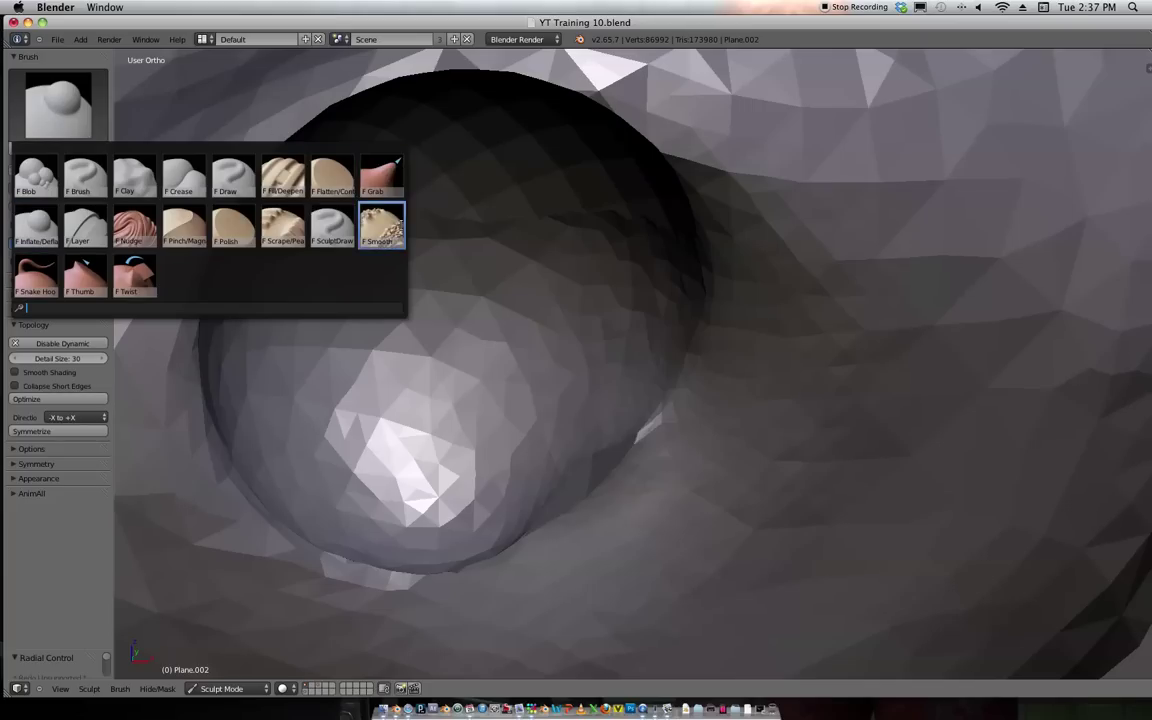
left_click(380, 225)
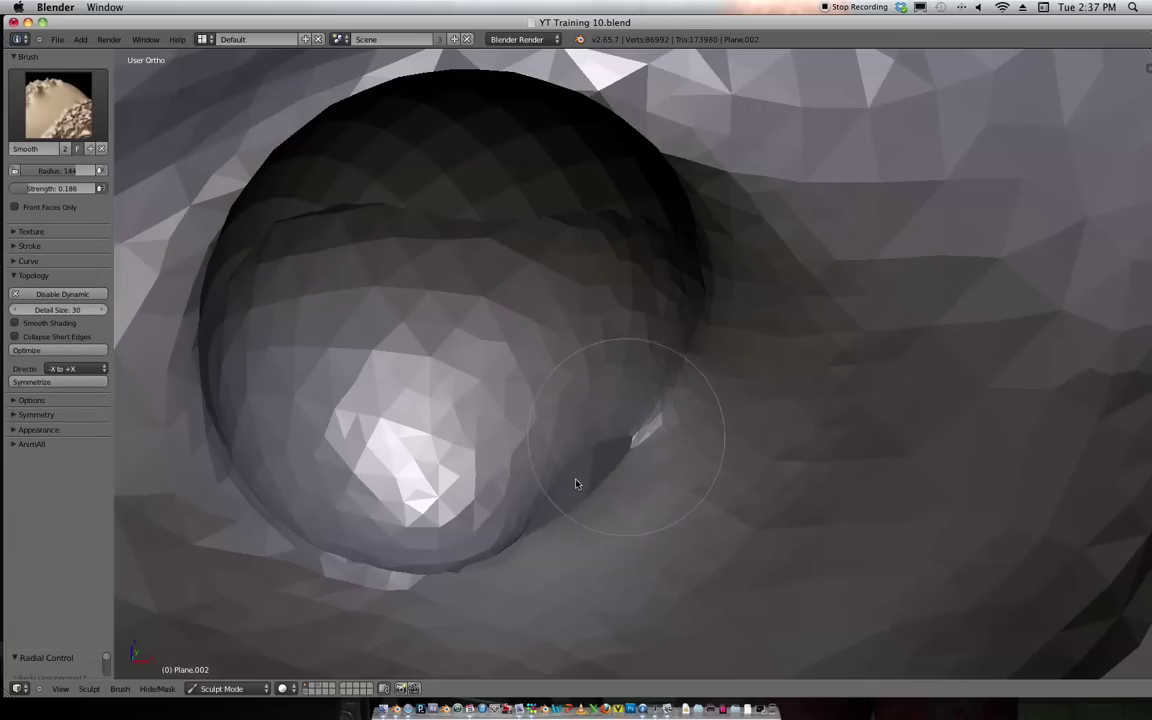
scroll(555, 507, "down", 2)
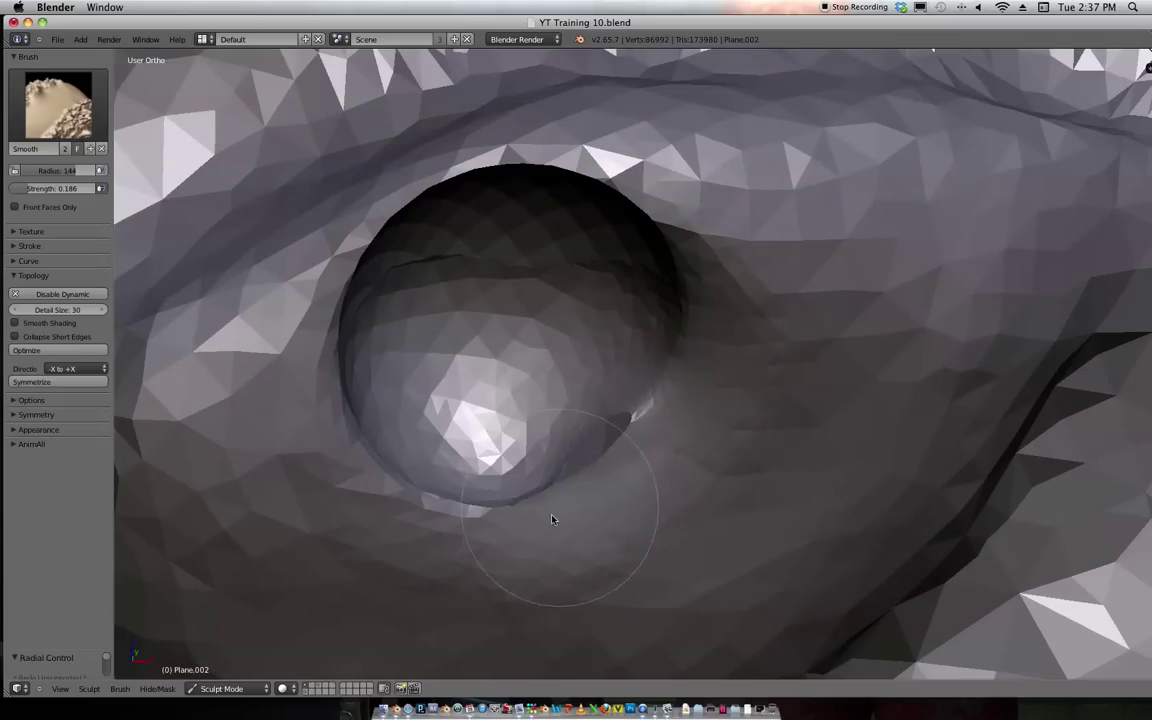
mouse_move(486, 540)
left_mouse_down()
mouse_move(591, 465)
mouse_move(618, 436)
mouse_move(608, 434)
left_mouse_up()
Build up the lower eyelid rim against the eyeball using the Inflate/Deflate brush.
key("i")
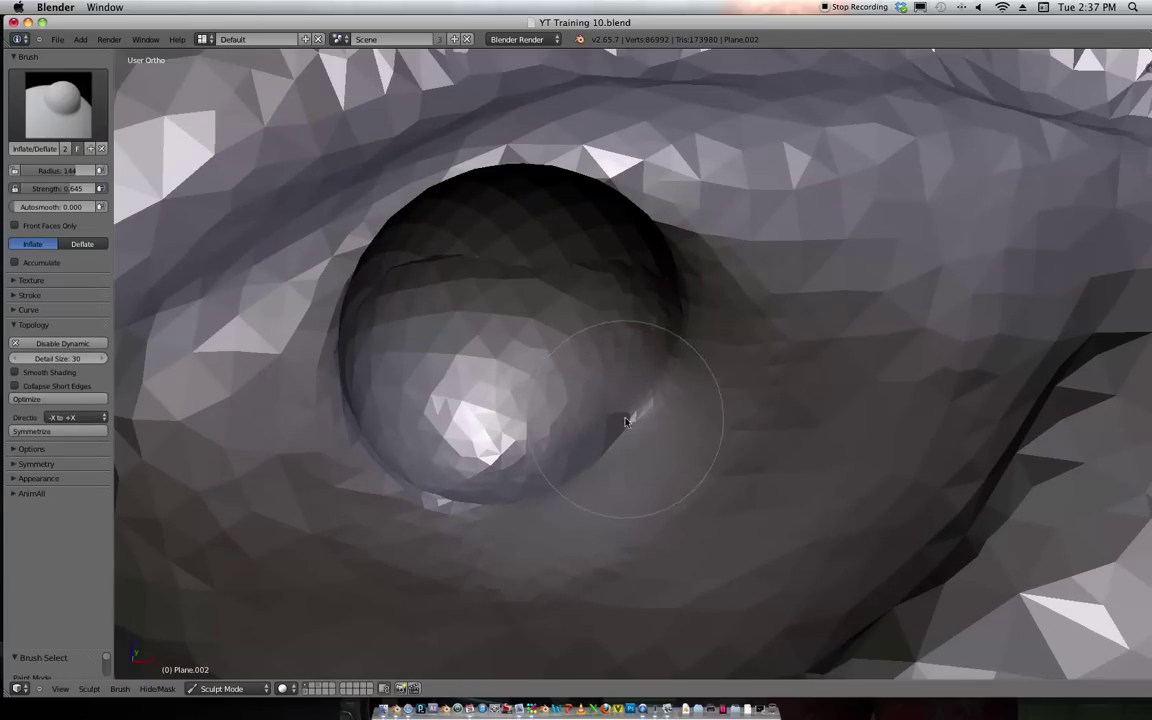
scroll(590, 462, "up", 4)
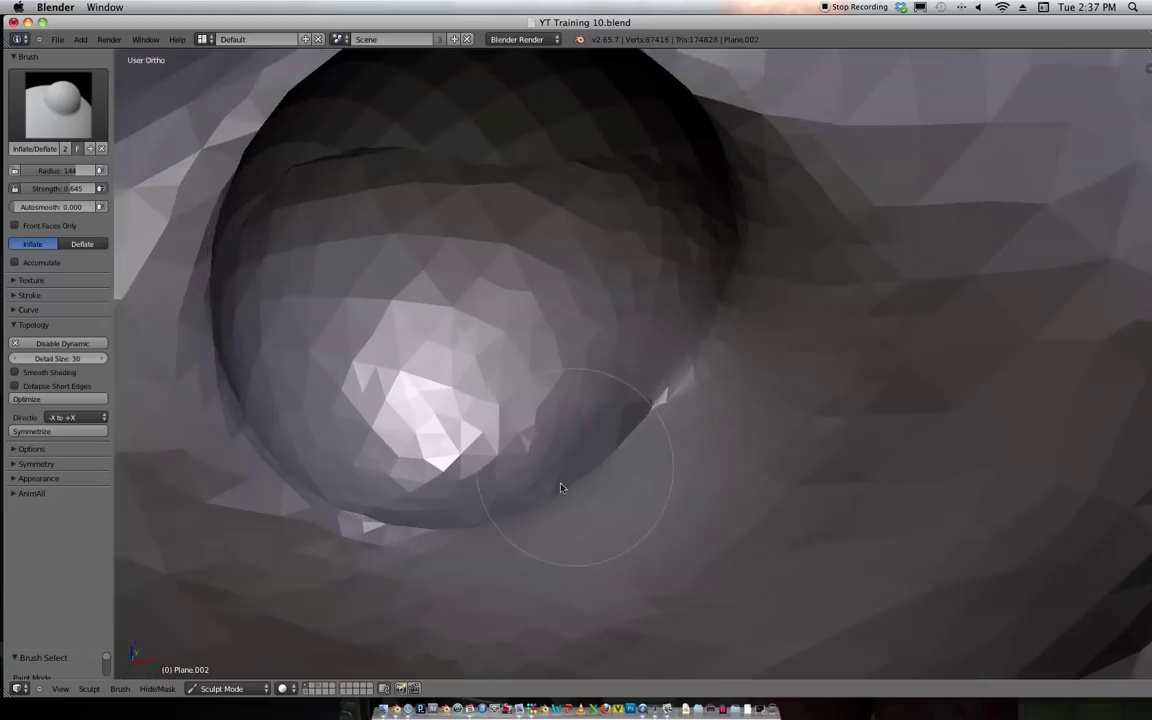
left_click_drag(580, 512, 632, 446)
mouse_move(627, 498)
left_mouse_down()
mouse_move(694, 386)
mouse_move(663, 422)
left_mouse_up()
left_click_drag(576, 481, 521, 541)
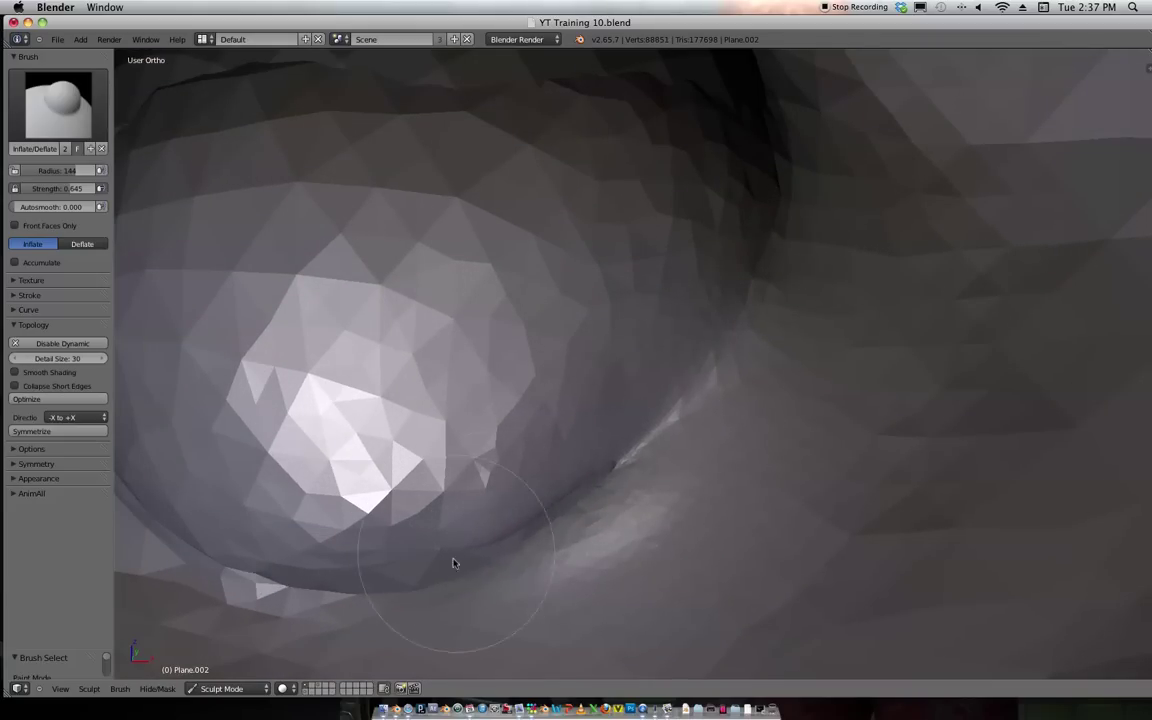
scroll(566, 490, "down", 2)
mouse_move(373, 522)
left_mouse_down()
mouse_move(450, 522)
mouse_move(449, 539)
left_mouse_up()
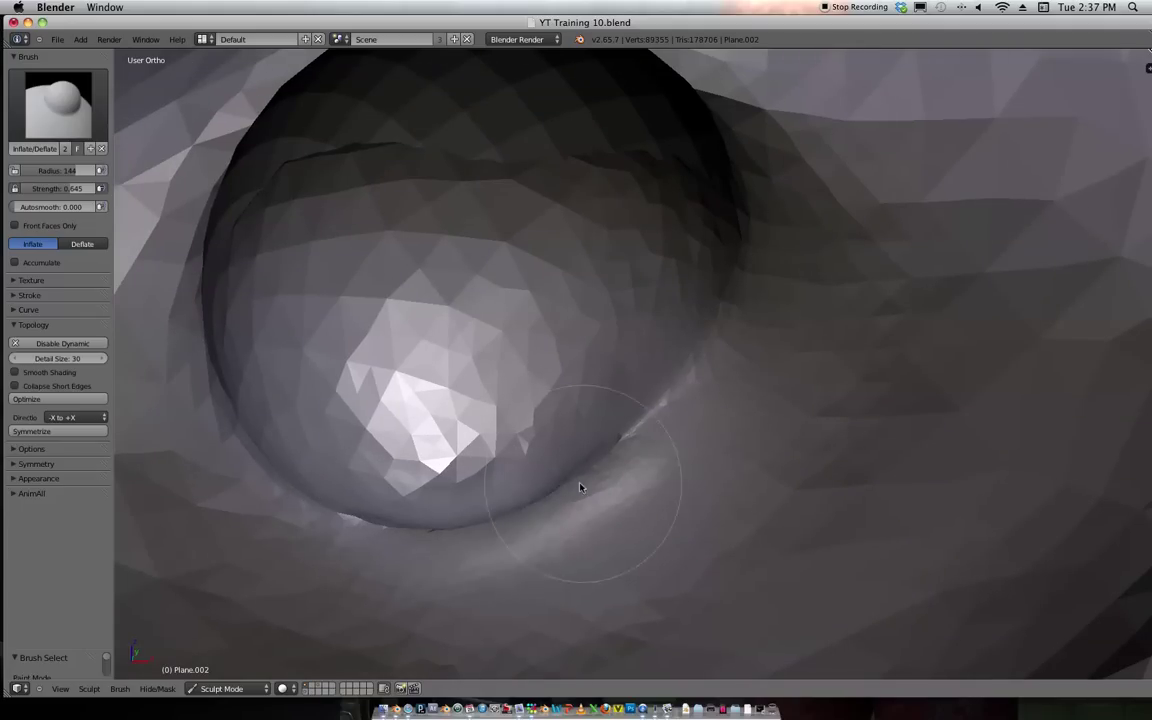
Inflate the flesh along the upper edge of the eyeball to start the upper eyelid rim.
middle_click_drag(562, 455, 660, 378)
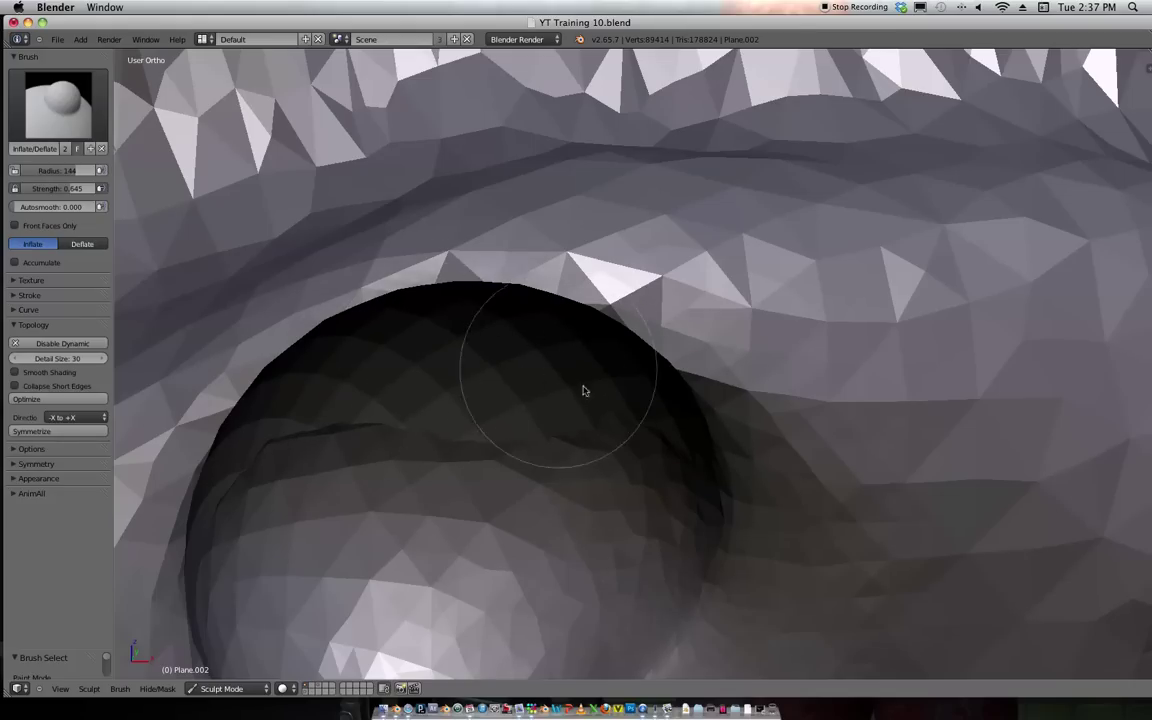
mouse_move(505, 344)
left_mouse_down()
mouse_move(514, 406)
mouse_move(627, 386)
mouse_move(616, 332)
mouse_move(702, 339)
mouse_move(571, 314)
mouse_move(584, 319)
mouse_move(505, 335)
mouse_move(542, 324)
mouse_move(455, 325)
mouse_move(267, 386)
mouse_move(278, 419)
mouse_move(238, 446)
left_mouse_up()
scroll(627, 314, "down", 3)
scroll(705, 342, "up", 2)
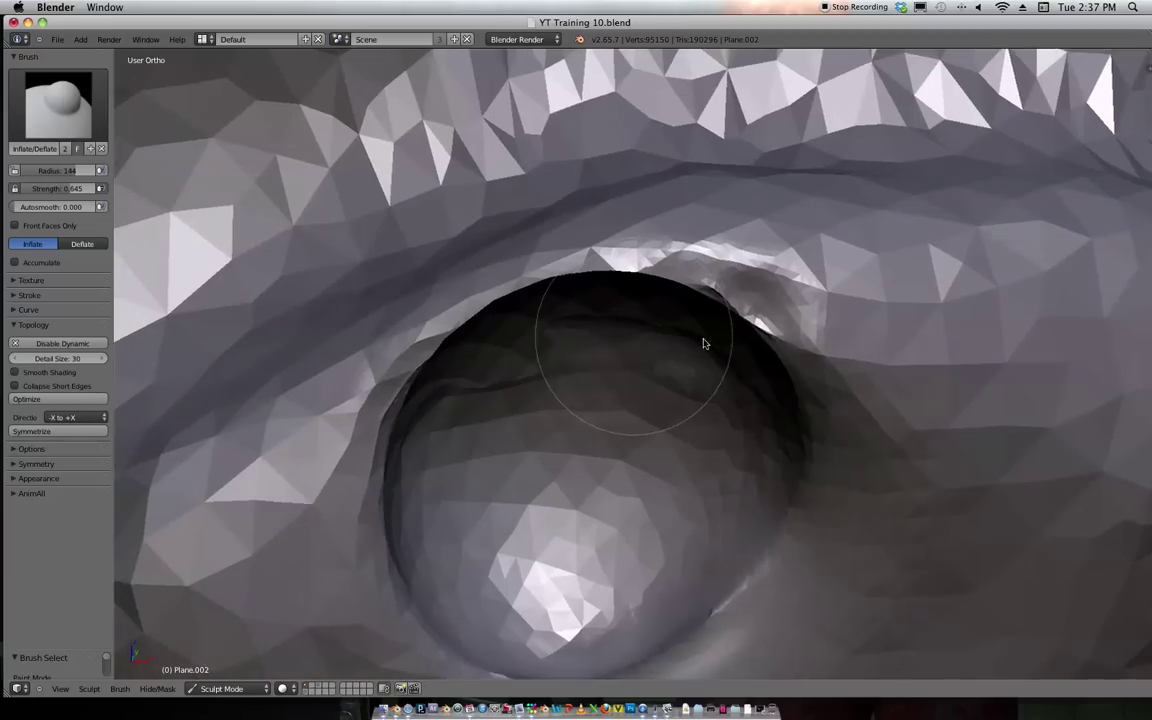
Inflate the socket flesh along the front and upper front edge of the eyeball.
scroll(720, 360, "up", 8, "shift")
scroll(791, 385, "down", 5)
scroll(791, 385, "down", 2)
scroll(812, 334, "down", 5, "shift")
scroll(812, 334, "up", 9)
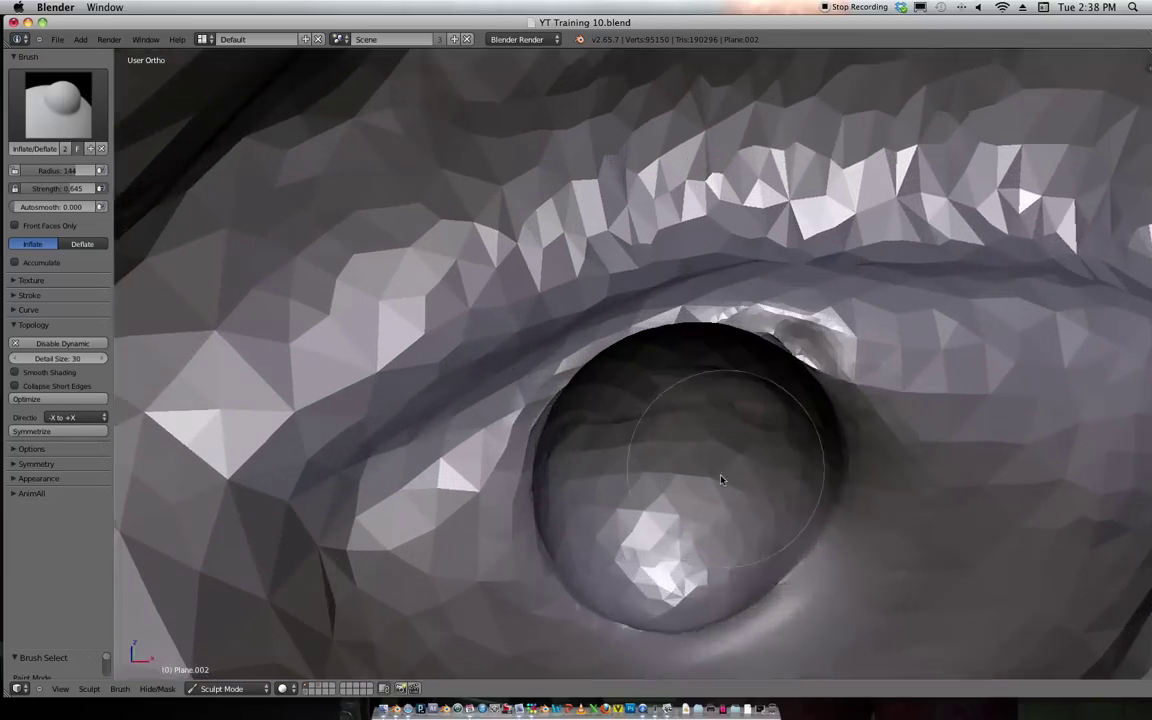
left_click_drag(445, 563, 448, 575)
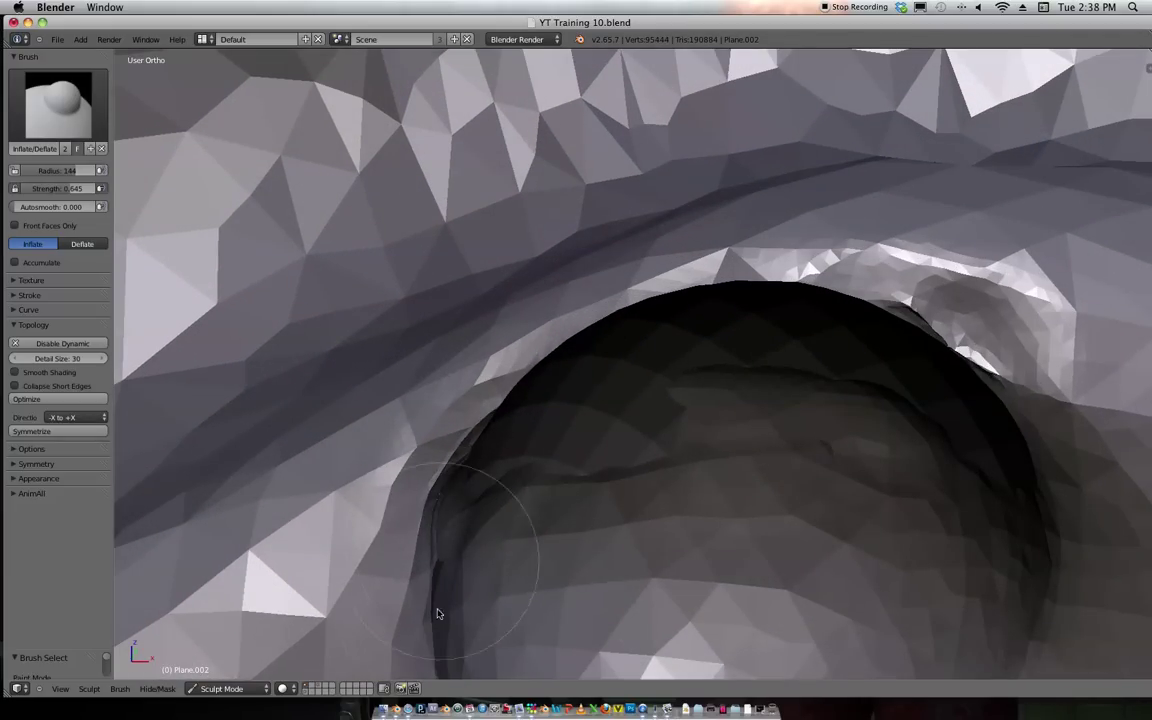
left_click_drag(465, 492, 574, 381)
mouse_move(477, 431)
left_mouse_down()
mouse_move(614, 404)
mouse_move(689, 427)
mouse_move(610, 404)
left_mouse_up()
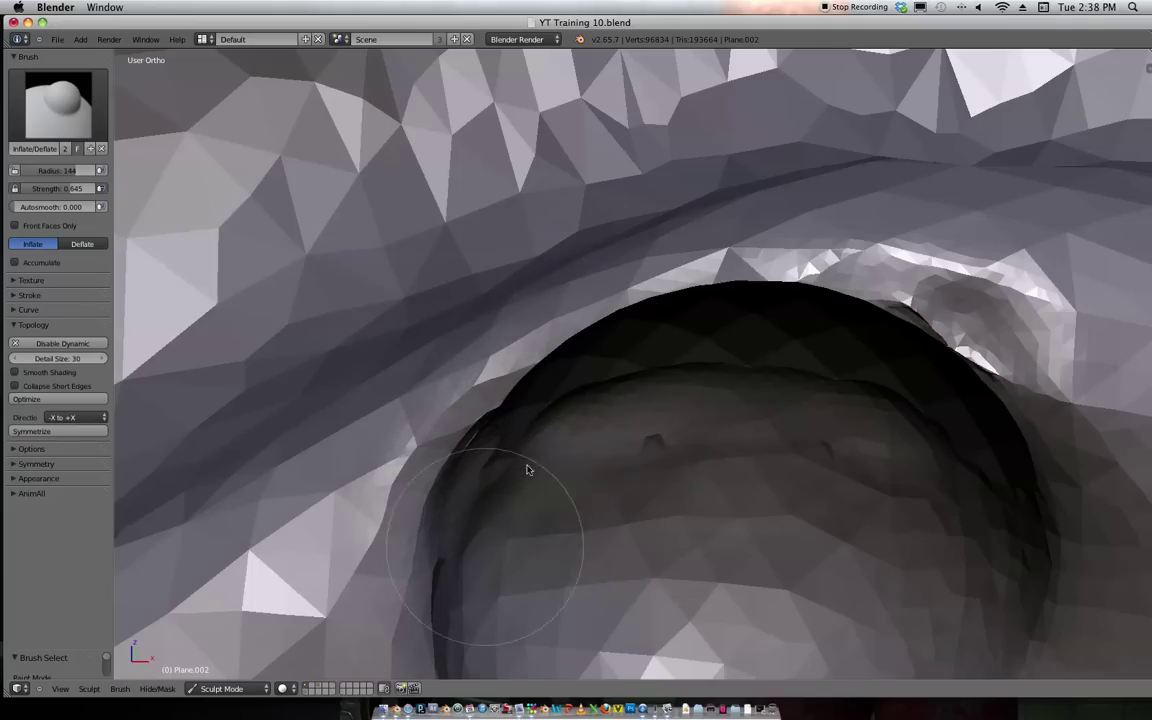
mouse_move(520, 503)
middle_mouse_down()
mouse_move(722, 381)
mouse_move(463, 416)
middle_mouse_up()
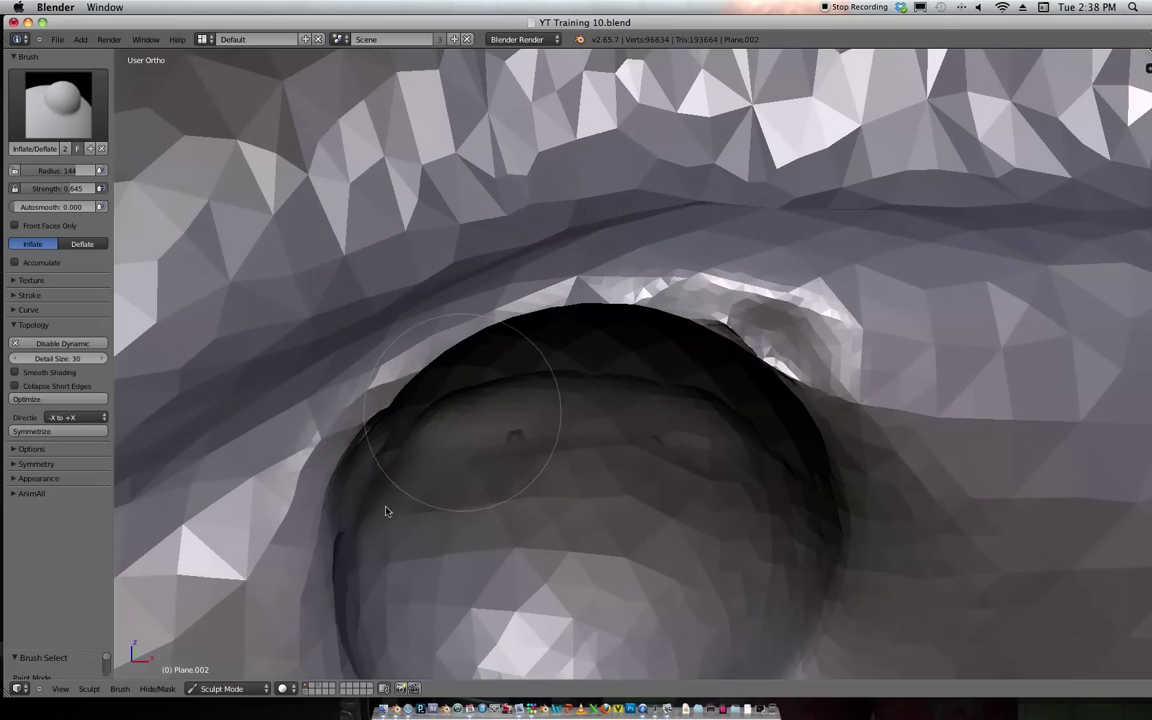
left_click_drag(551, 432, 615, 447)
Thicken the upper eyelid rim from its middle toward the rear edge of the eye with Inflate strokes.
mouse_move(615, 447)
middle_mouse_down()
mouse_move(789, 311)
mouse_move(703, 427)
mouse_move(715, 465)
middle_mouse_up()
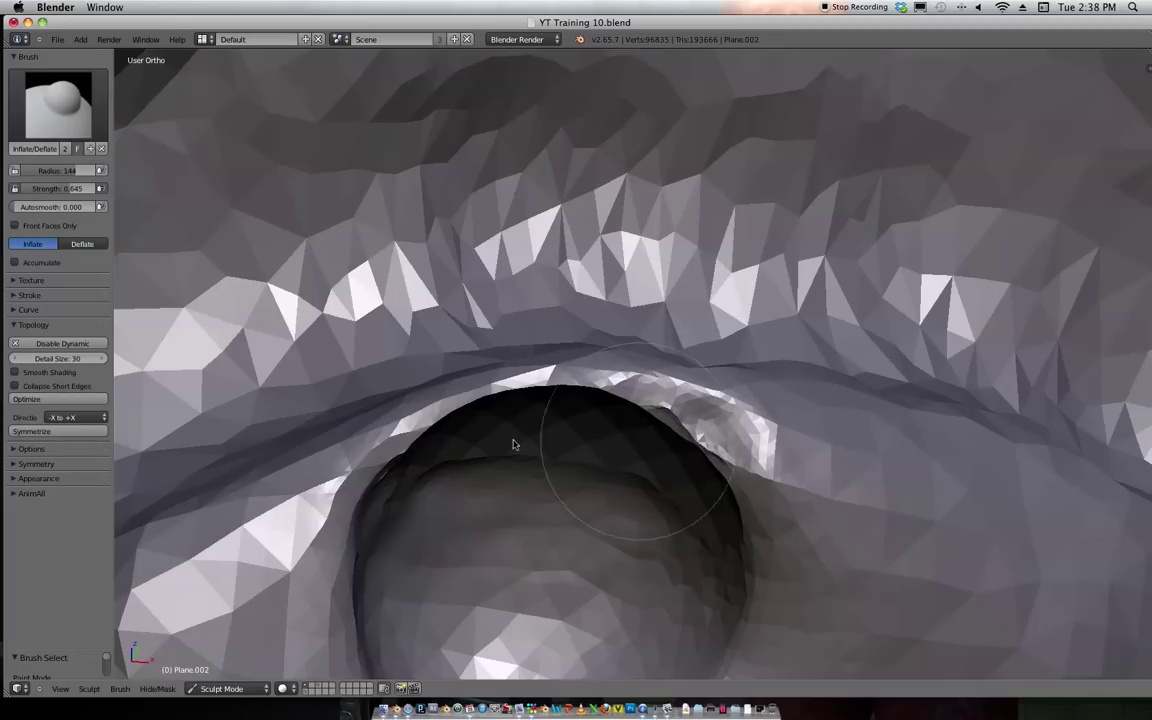
mouse_move(559, 427)
left_mouse_down()
mouse_move(442, 447)
mouse_move(455, 433)
left_mouse_up()
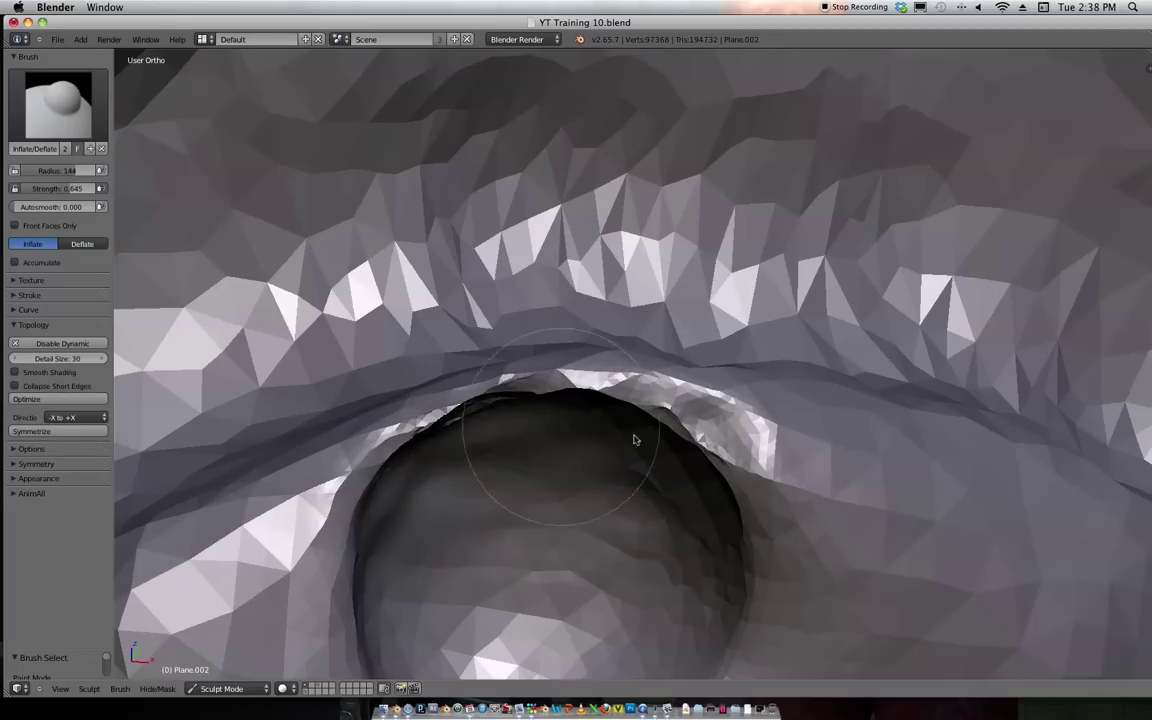
mouse_move(713, 500)
left_mouse_down()
mouse_move(715, 483)
mouse_move(648, 432)
mouse_move(732, 480)
left_mouse_up()
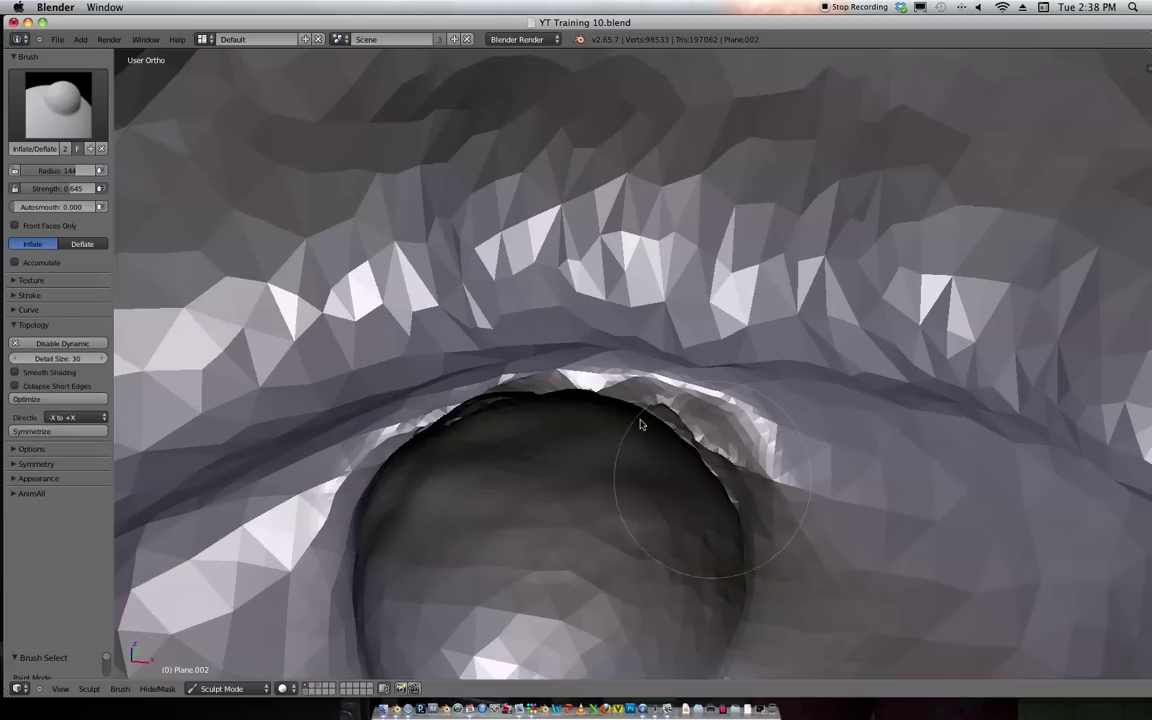
Smooth the rough upper eyelid rim with the Smooth brush at a strength of 0.989.
left_click(88, 117)
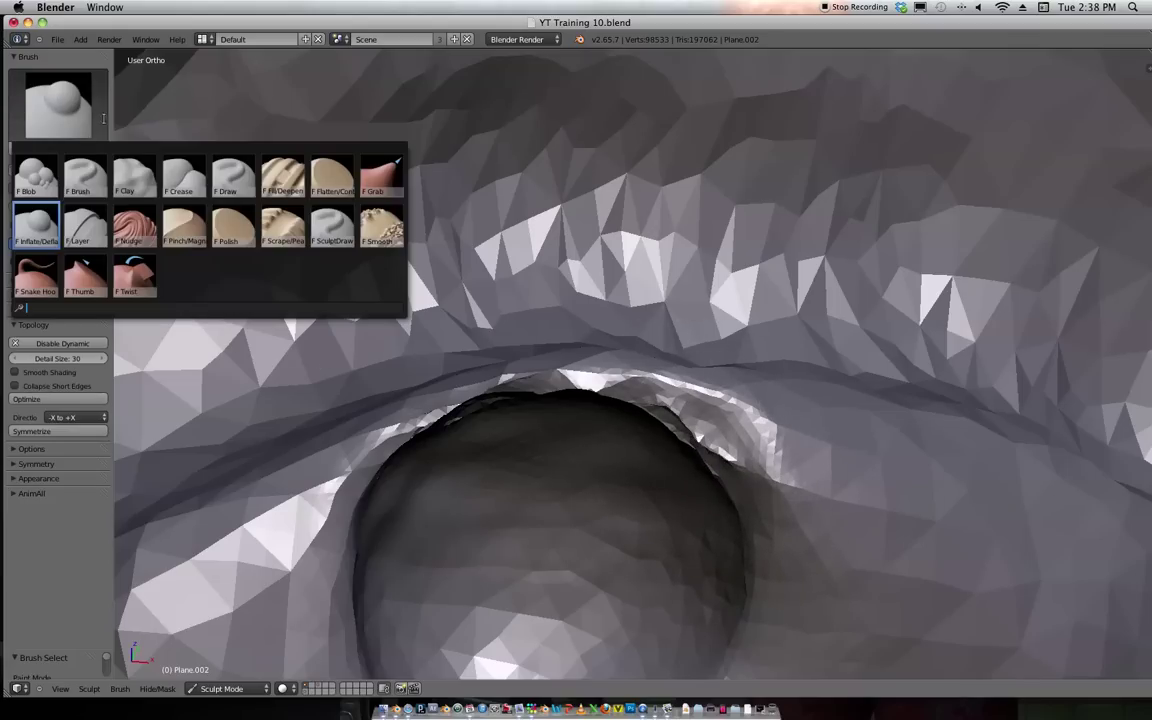
left_click(380, 222)
left_click_drag(487, 387, 404, 375)
left_click(461, 397)
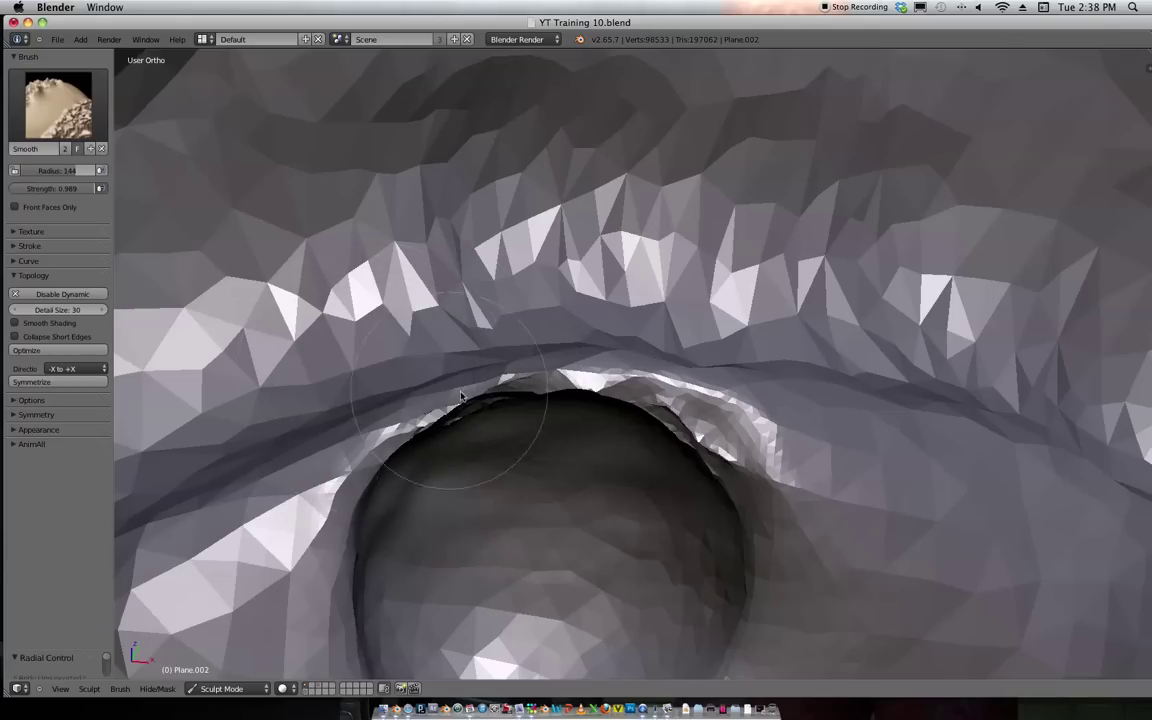
mouse_move(716, 440)
left_mouse_down()
mouse_move(722, 460)
mouse_move(545, 375)
mouse_move(340, 492)
left_mouse_up()
Inflate the eyelid flesh around the rear edge of the eye, from the lower rim to the upper rim.
mouse_move(396, 424)
middle_mouse_down()
mouse_move(600, 366)
mouse_move(640, 303)
mouse_move(705, 465)
middle_mouse_up()
key("i")
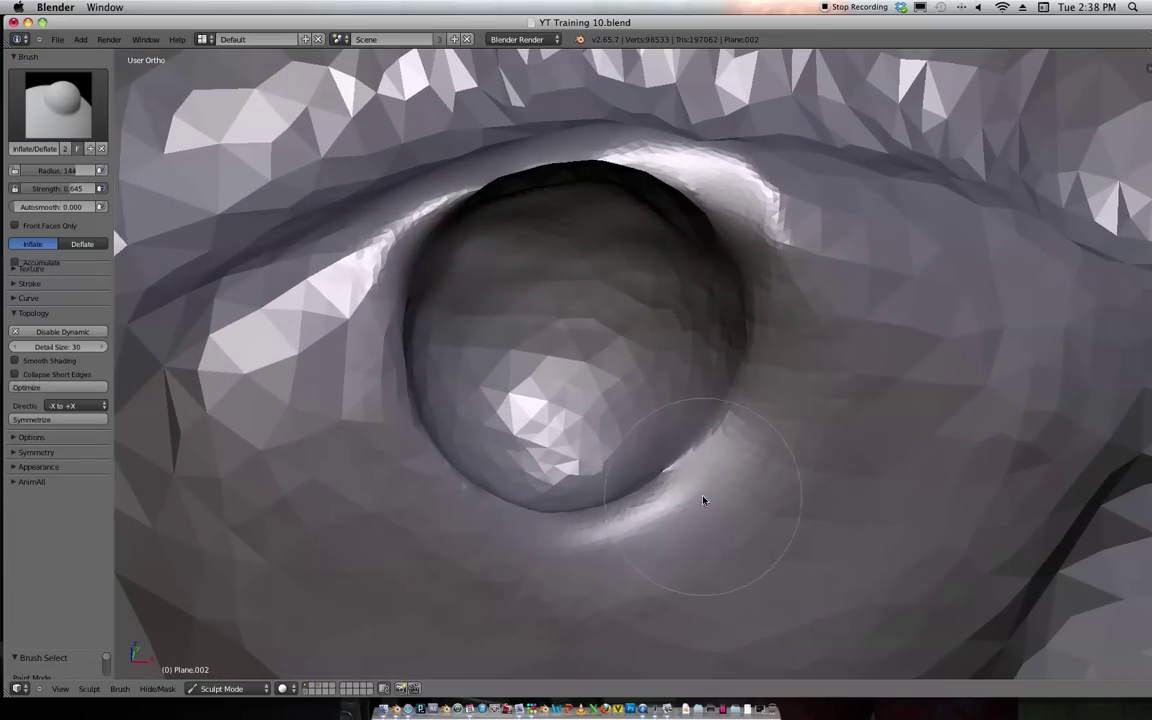
mouse_move(717, 455)
left_mouse_down()
mouse_move(681, 483)
mouse_move(607, 509)
mouse_move(694, 476)
mouse_move(699, 463)
mouse_move(609, 507)
mouse_move(697, 455)
left_mouse_up()
middle_click_drag(697, 455, 717, 514)
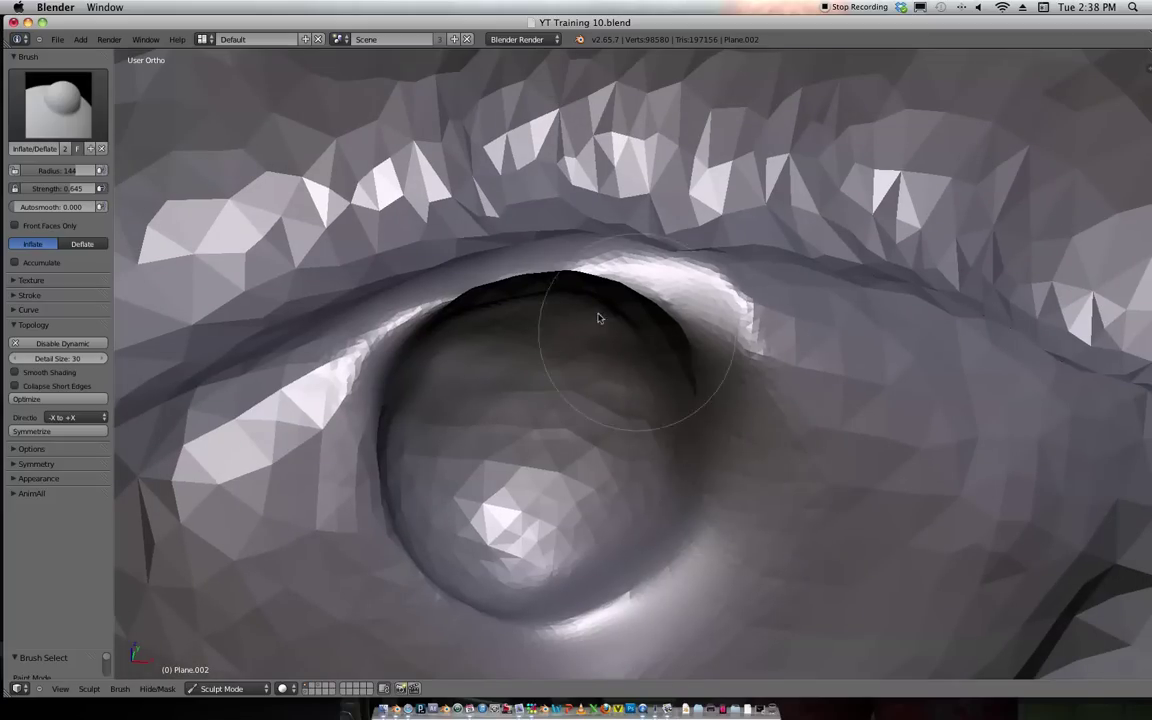
mouse_move(727, 335)
left_mouse_down()
mouse_move(676, 355)
mouse_move(645, 319)
mouse_move(573, 291)
mouse_move(638, 301)
left_mouse_up()
mouse_move(638, 301)
middle_mouse_down()
mouse_move(668, 321)
mouse_move(761, 224)
mouse_move(804, 314)
mouse_move(751, 316)
middle_mouse_up()
mouse_move(751, 316)
left_mouse_down()
mouse_move(715, 293)
mouse_move(599, 319)
mouse_move(704, 292)
mouse_move(702, 278)
mouse_move(527, 337)
mouse_move(733, 290)
mouse_move(683, 297)
mouse_move(717, 298)
mouse_move(584, 339)
mouse_move(726, 292)
mouse_move(903, 278)
mouse_move(949, 311)
mouse_move(797, 307)
mouse_move(553, 424)
left_mouse_up()
Build up the underside of the upper eyelid and the front edge of the eye with Inflate strokes.
mouse_move(550, 403)
middle_mouse_down()
mouse_move(571, 368)
mouse_move(496, 463)
middle_mouse_up()
mouse_move(496, 463)
middle_mouse_down()
mouse_move(581, 416)
mouse_move(661, 398)
middle_mouse_up()
mouse_move(759, 260)
middle_mouse_down()
mouse_move(808, 213)
mouse_move(843, 216)
mouse_move(849, 190)
mouse_move(828, 366)
middle_mouse_up()
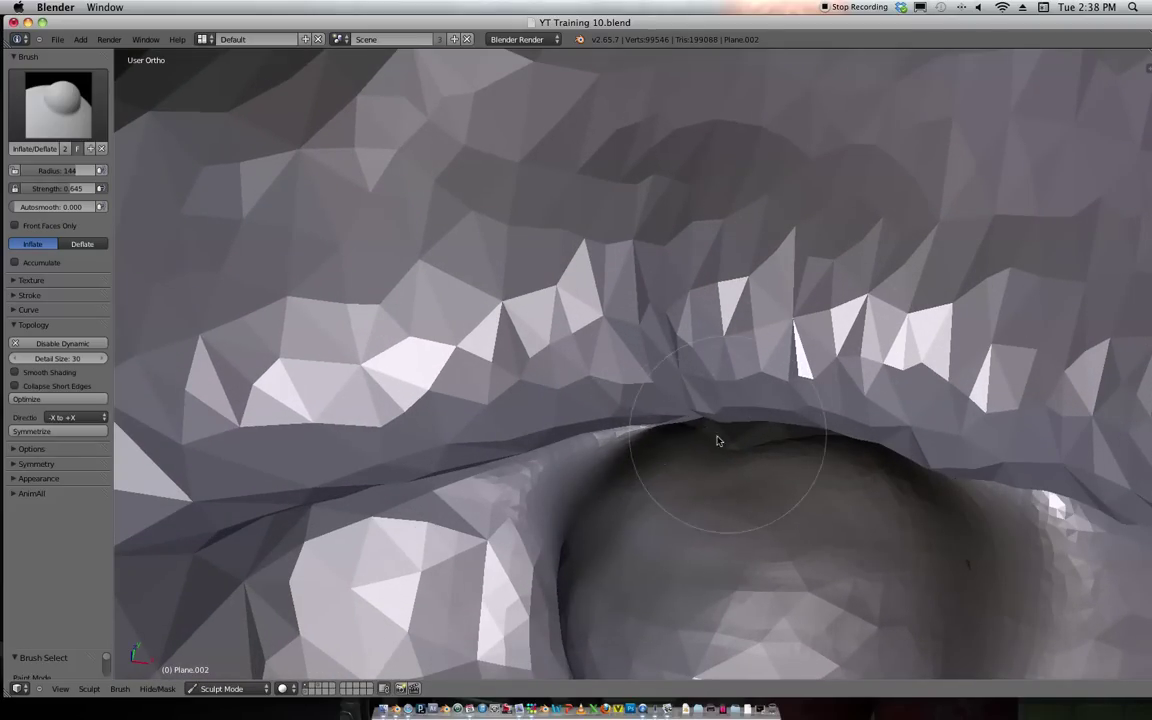
middle_click_drag(738, 414, 618, 308)
mouse_move(638, 245)
left_mouse_down()
mouse_move(676, 231)
mouse_move(606, 251)
mouse_move(771, 242)
mouse_move(584, 247)
mouse_move(702, 205)
mouse_move(594, 243)
mouse_move(681, 216)
left_mouse_up()
scroll(810, 193, "down", 4)
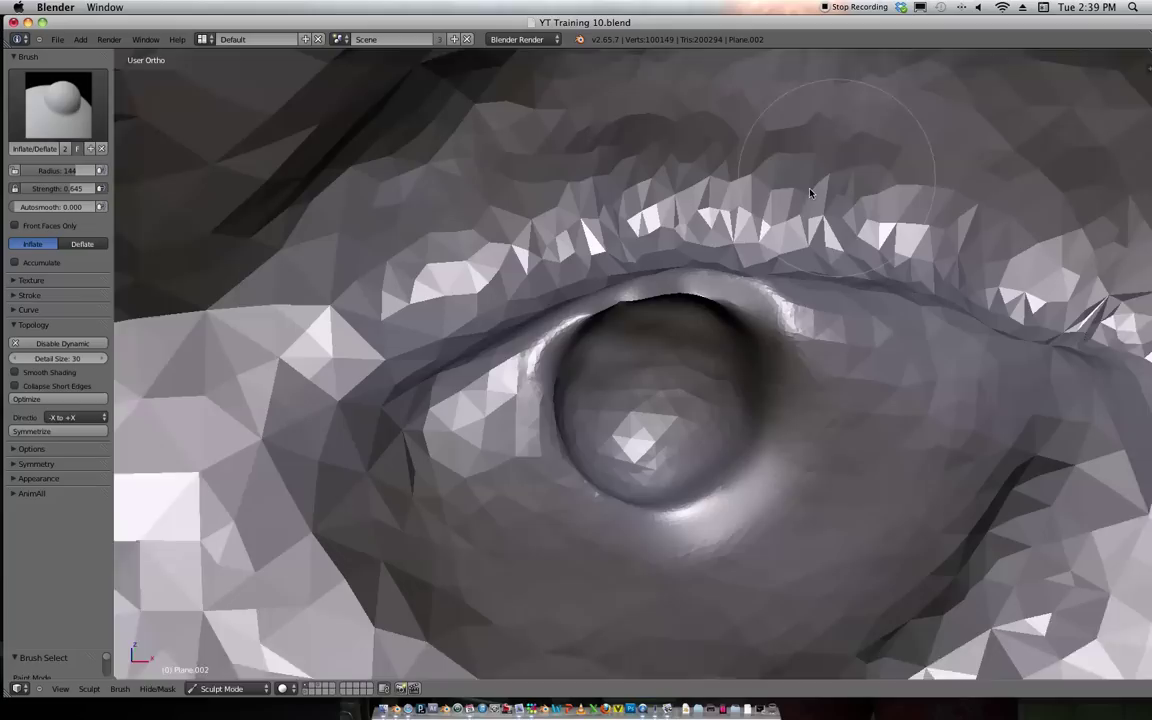
scroll(810, 193, "up", 3)
mouse_move(555, 383)
left_mouse_down()
mouse_move(566, 441)
mouse_move(558, 386)
left_mouse_up()
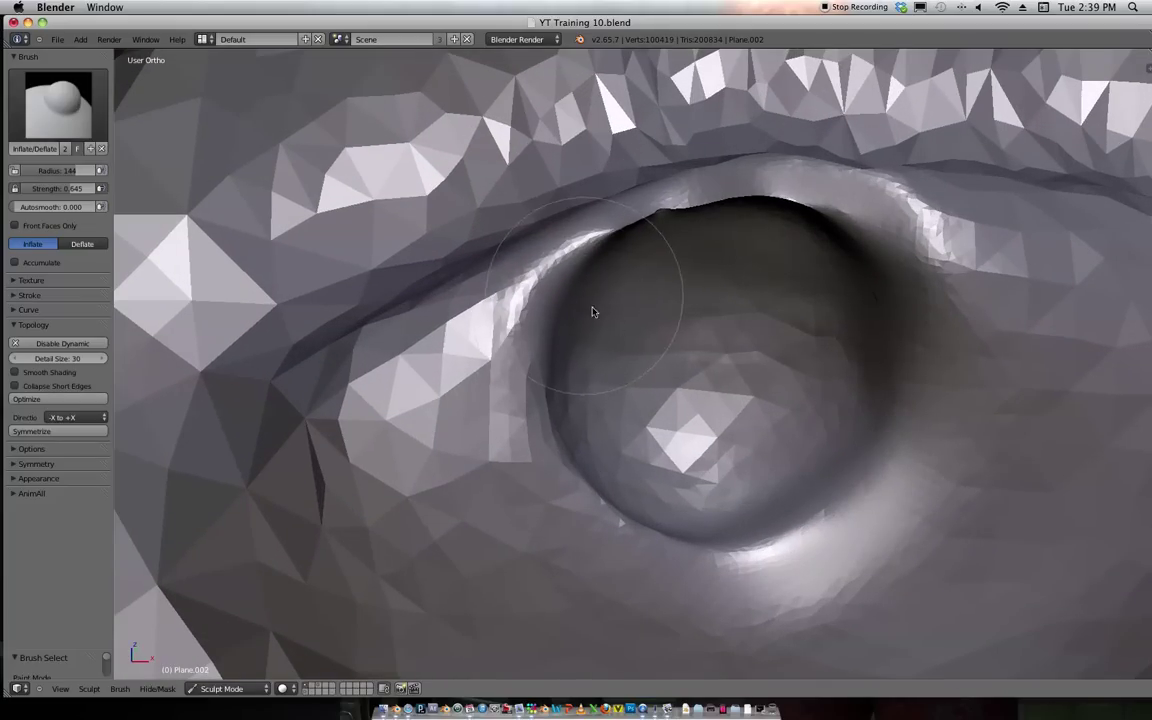
Reduce the Inflate brush strength to 0.498 and inflate the surface inside the eye opening.
key("shift+f")
left_click(706, 329)
mouse_move(769, 325)
left_mouse_down()
mouse_move(681, 321)
mouse_move(758, 338)
mouse_move(743, 411)
mouse_move(853, 380)
mouse_move(629, 439)
mouse_move(710, 540)
mouse_move(720, 517)
left_mouse_up()
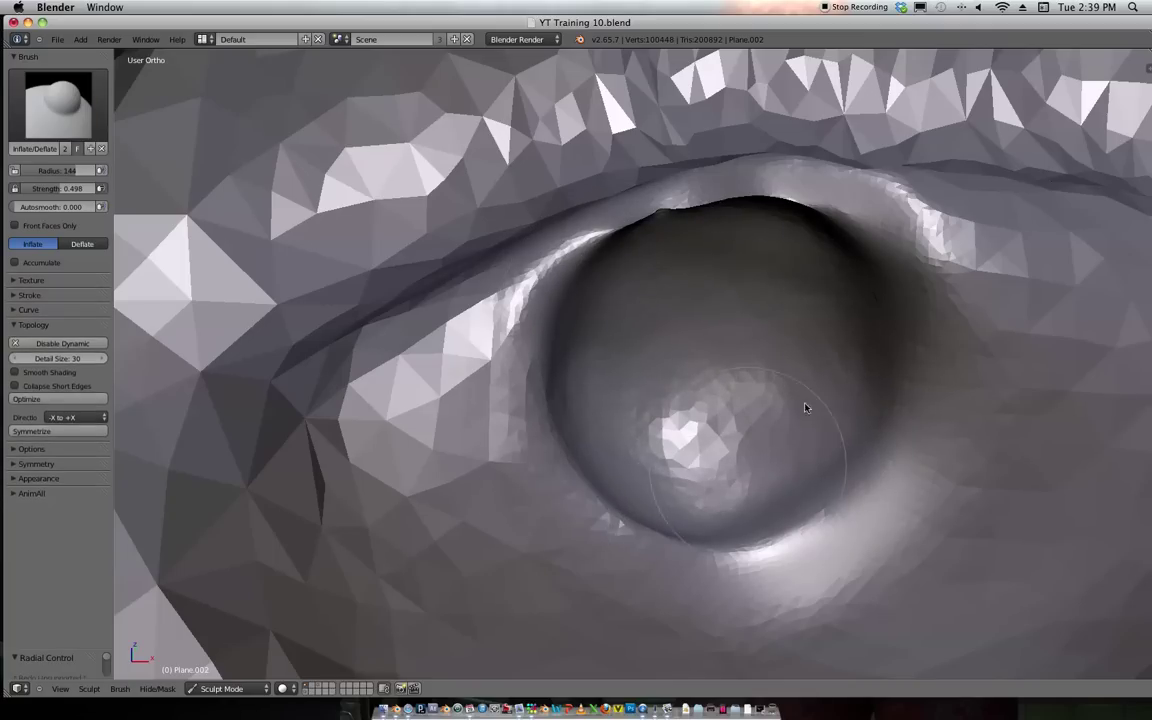
Inflate the uneven front part of the upper eyelid rim.
scroll(720, 517, "down", 5)
scroll(973, 248, "down", 2)
scroll(824, 264, "up", 9)
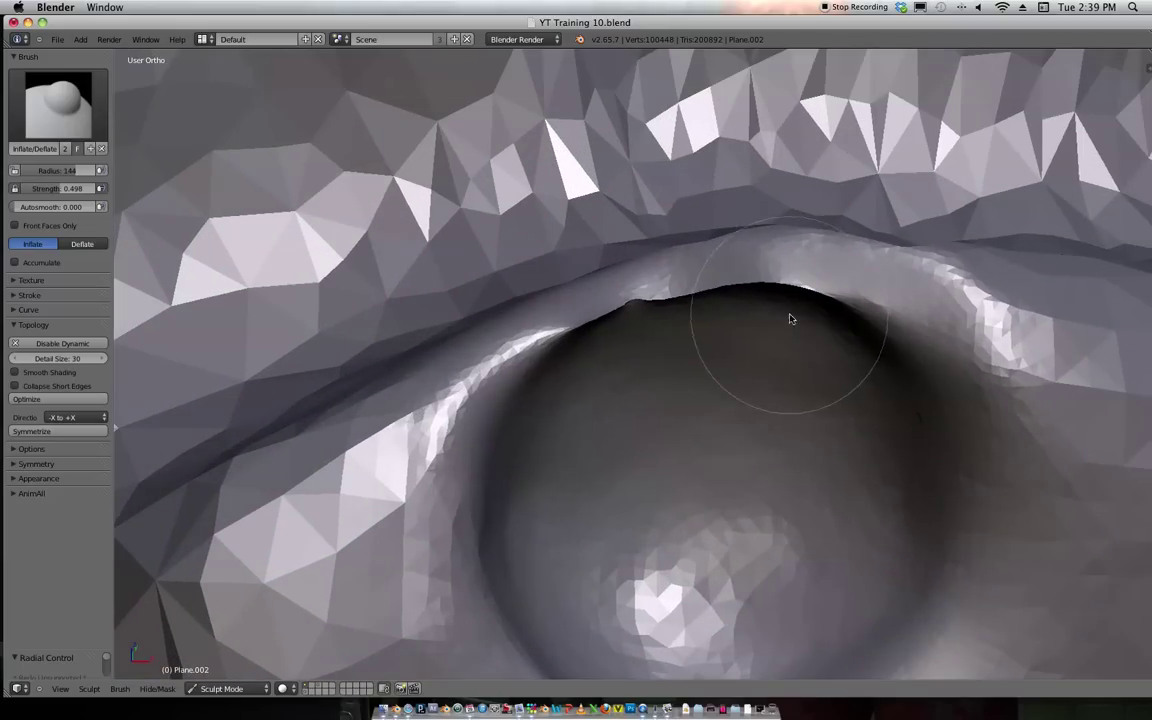
mouse_move(686, 309)
left_mouse_down()
mouse_move(614, 327)
mouse_move(610, 315)
mouse_move(576, 320)
mouse_move(725, 298)
mouse_move(614, 334)
mouse_move(764, 290)
mouse_move(712, 299)
mouse_move(573, 362)
mouse_move(599, 329)
left_mouse_up()
Inflate the flesh along the lower eyelid rim and around the front corner of the eye.
scroll(871, 213, "down", 6)
scroll(905, 200, "down", 11)
middle_click_drag(956, 163, 964, 109)
scroll(956, 147, "up", 10)
scroll(730, 330, "up", 5)
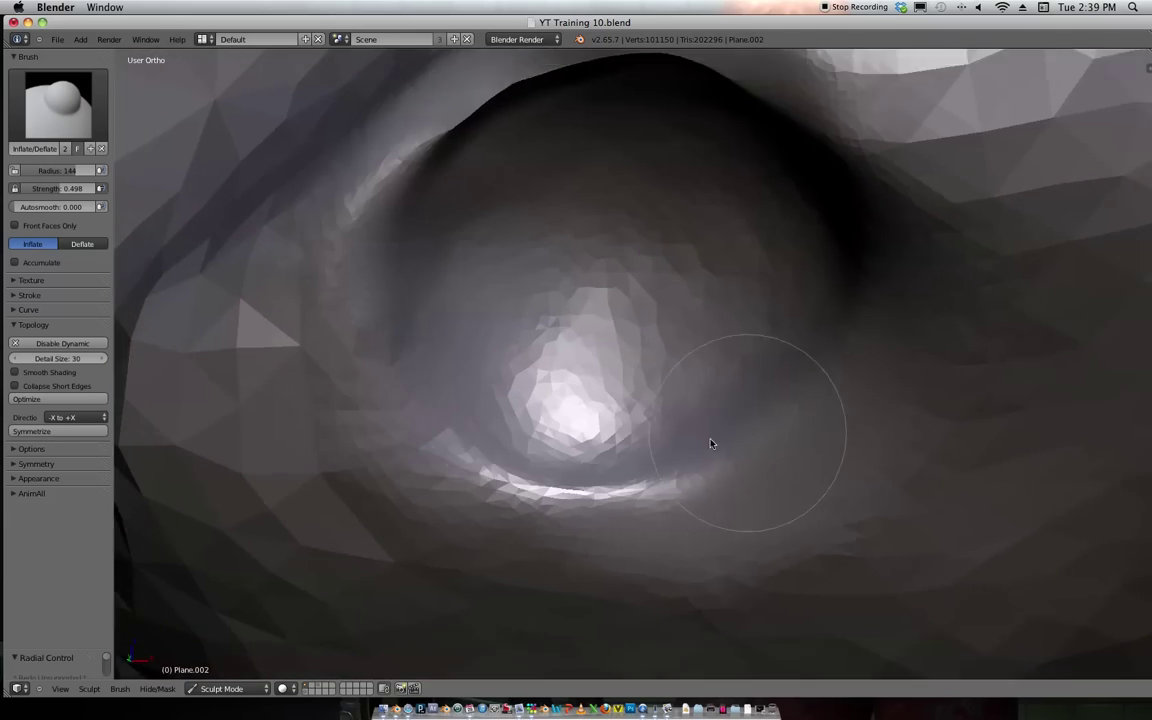
middle_click_drag(530, 309, 447, 421)
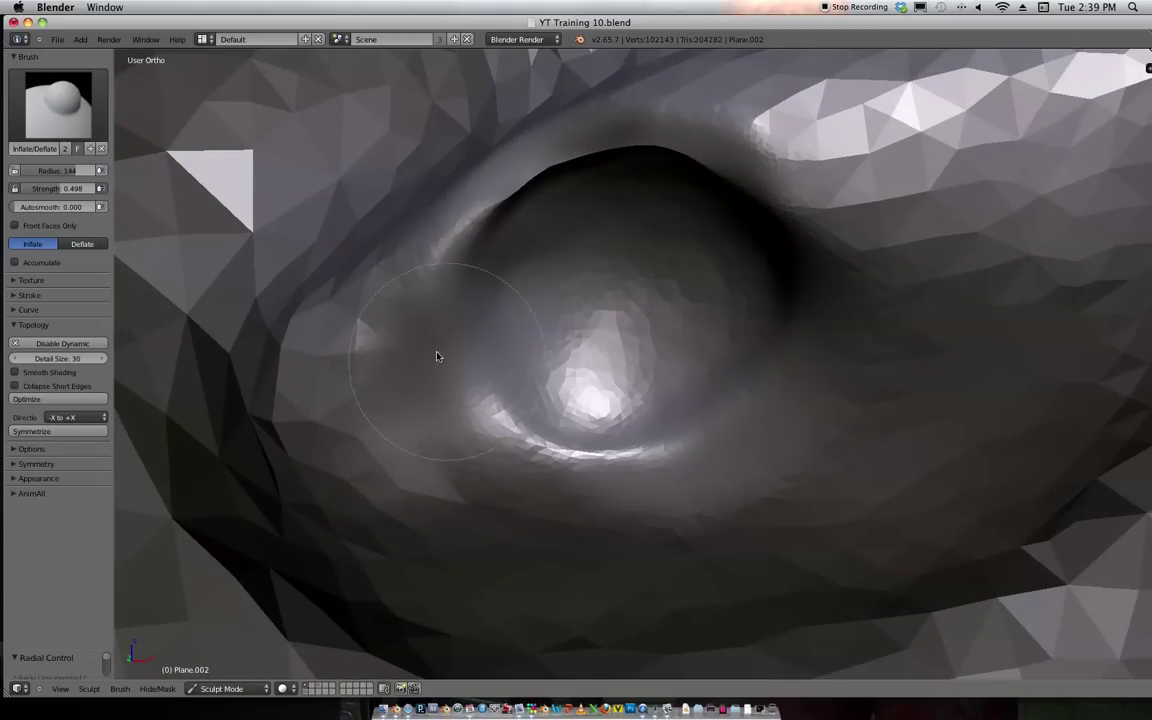
Inflate the flesh around the front corner of the eye and below its front edge.
mouse_move(363, 403)
left_mouse_down()
mouse_move(378, 352)
mouse_move(558, 437)
mouse_move(546, 455)
mouse_move(566, 465)
mouse_move(442, 463)
mouse_move(457, 386)
left_mouse_up()
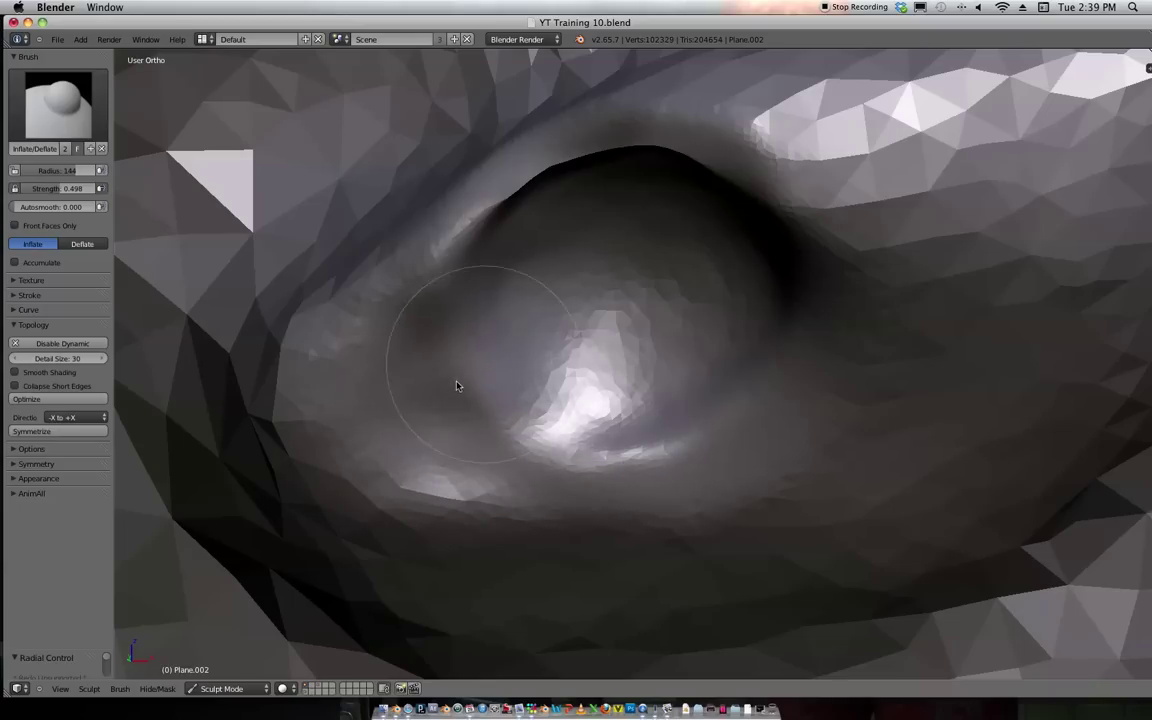
mouse_move(350, 443)
left_mouse_down()
mouse_move(417, 417)
mouse_move(329, 478)
mouse_move(507, 370)
left_mouse_up()
mouse_move(392, 436)
left_mouse_down()
mouse_move(309, 483)
mouse_move(419, 434)
mouse_move(366, 437)
left_mouse_up()
middle_click_drag(655, 331, 622, 358, "shift")
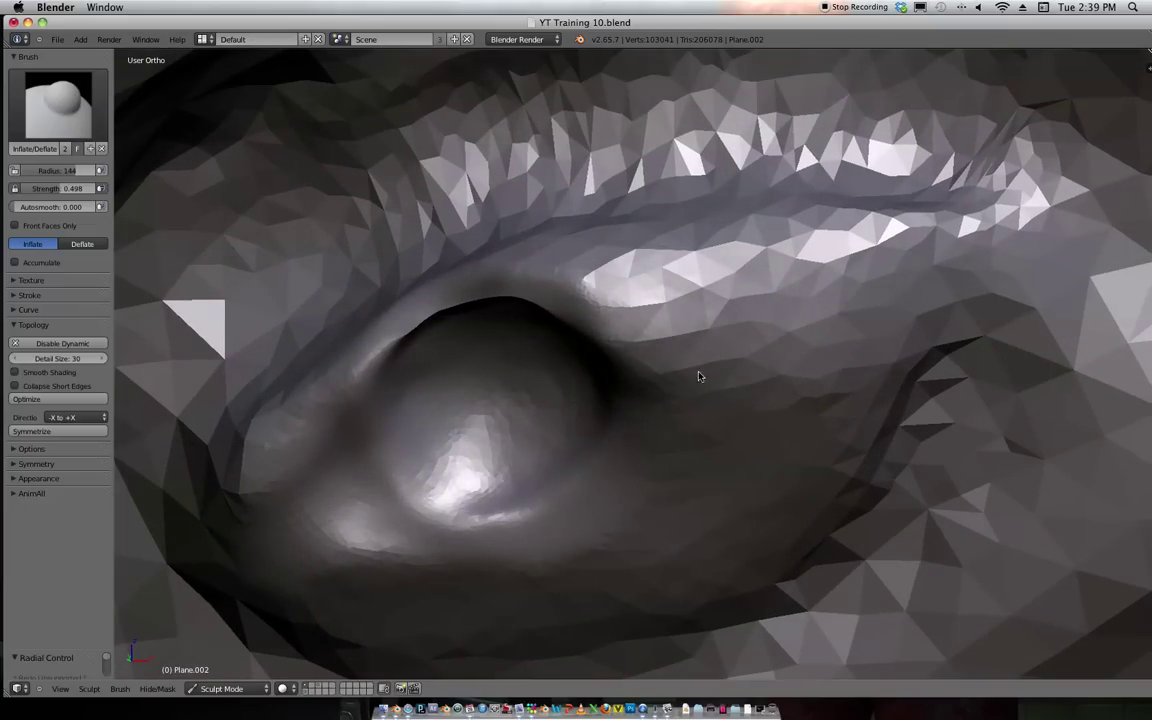
Build up the flesh behind the rear corner of the eye with Inflate strokes.
left_click_drag(686, 359, 733, 334)
mouse_move(733, 334)
middle_mouse_down("ctrl")
mouse_move(777, 292)
mouse_move(775, 259)
mouse_move(777, 308)
mouse_move(743, 321)
mouse_move(820, 121)
mouse_move(802, 226)
mouse_move(674, 440)
mouse_move(843, 206)
middle_mouse_up("ctrl")
scroll(667, 420, "down", 5)
middle_click_drag(843, 206, 597, 411, "shift")
middle_click_drag(681, 321, 753, 270, "shift")
scroll(753, 270, "up", 2)
middle_click_drag(741, 363, 738, 387)
scroll(736, 387, "up", 3)
middle_click_drag(641, 514, 773, 360, "shift")
scroll(640, 440, "up", 3)
mouse_move(582, 377)
left_mouse_down()
mouse_move(705, 404)
mouse_move(689, 391)
mouse_move(697, 363)
mouse_move(686, 386)
mouse_move(581, 380)
mouse_move(632, 337)
mouse_move(641, 395)
mouse_move(591, 471)
left_mouse_up()
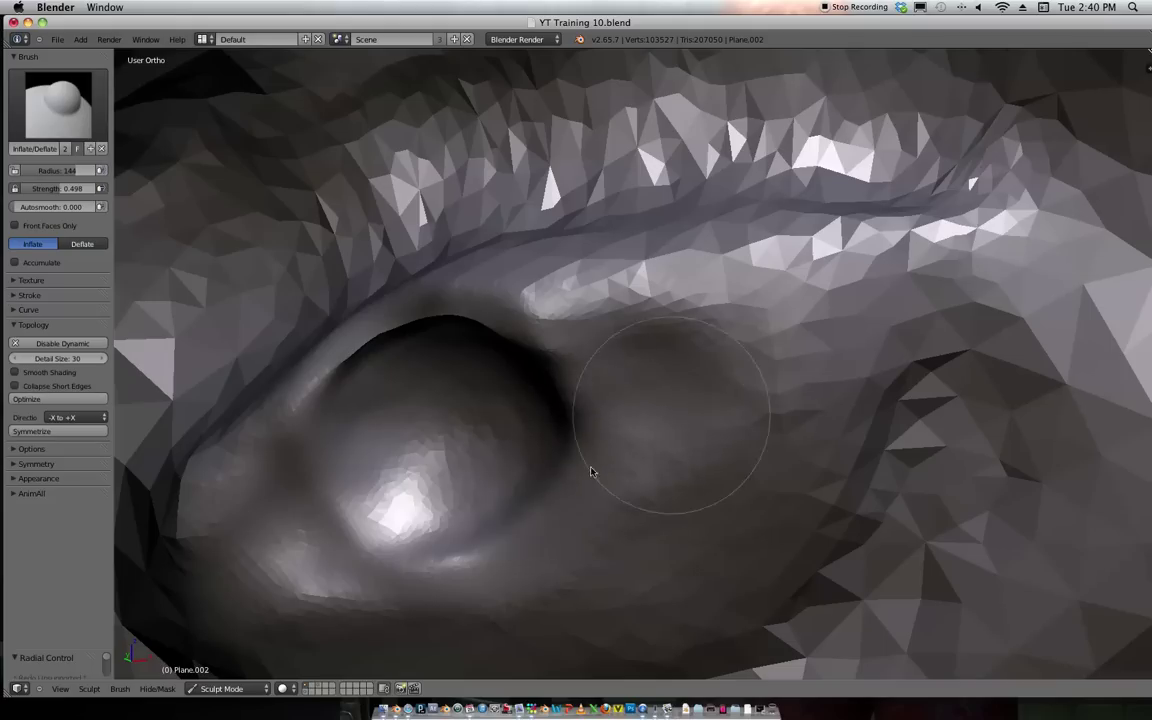
left_click_drag(661, 358, 624, 437)
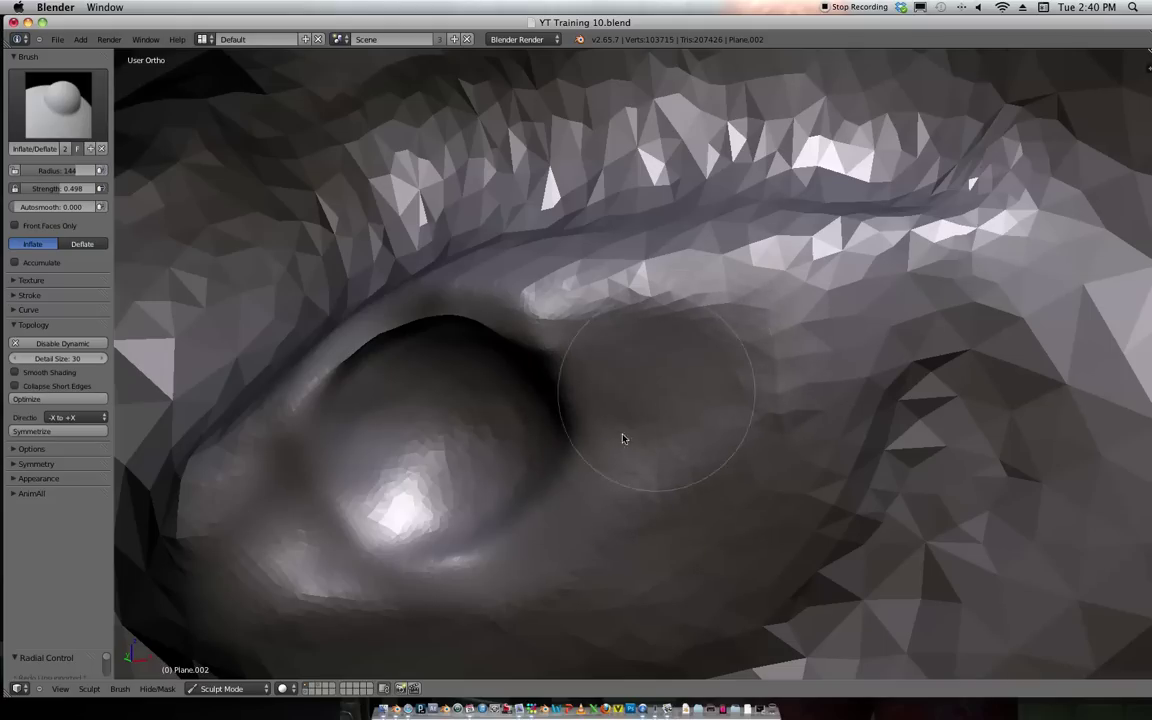
Choose the Smooth brush and reduce its strength to 0.220.
scroll(849, 255, "down", 5)
scroll(885, 214, "down", 5)
scroll(830, 270, "up", 6)
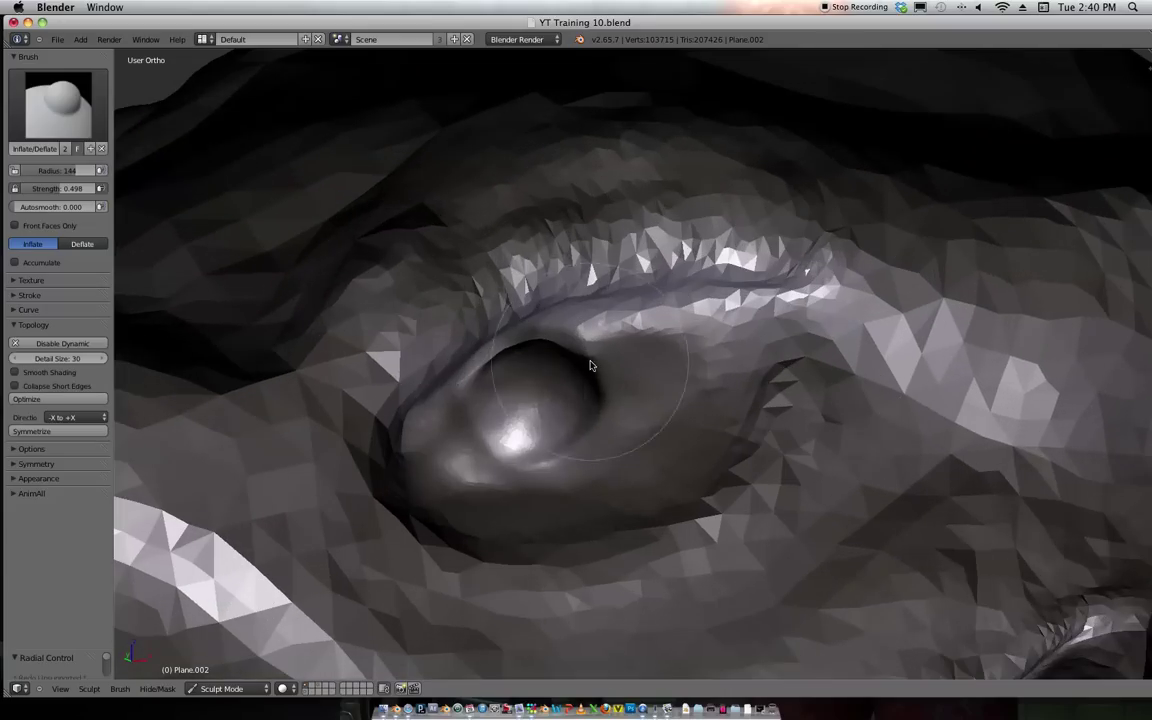
left_click(74, 120)
left_click(382, 227)
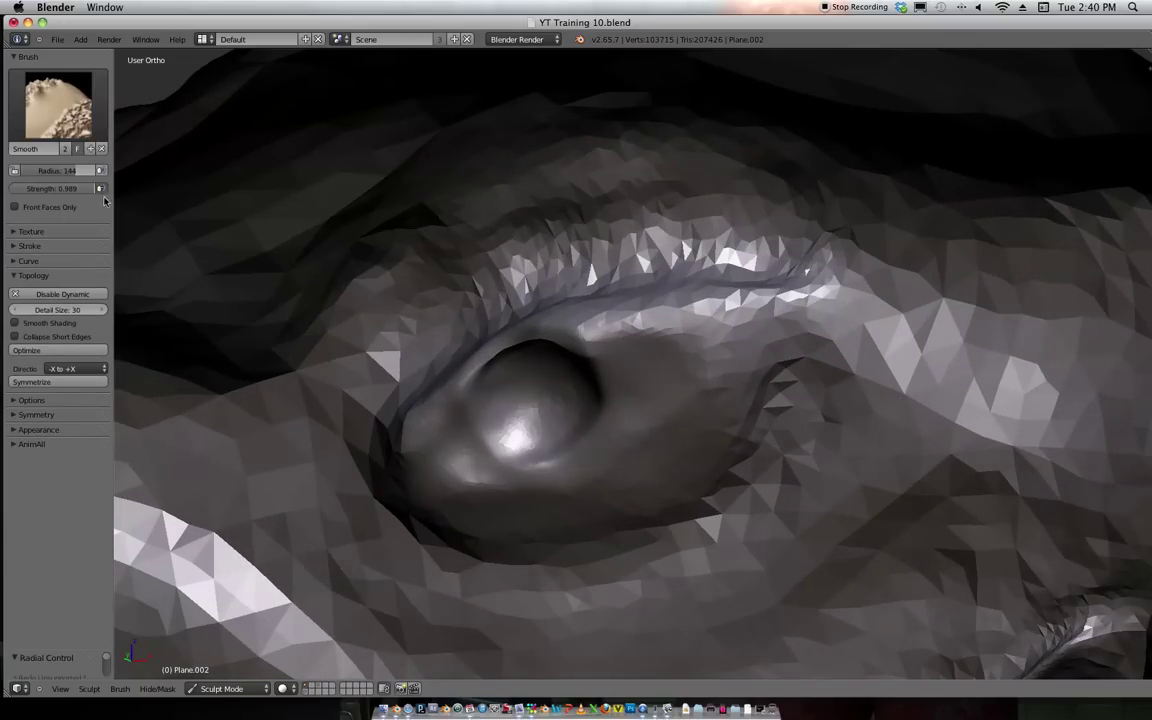
mouse_move(273, 236)
left_mouse_down()
mouse_move(366, 300)
mouse_move(405, 291)
left_mouse_up()
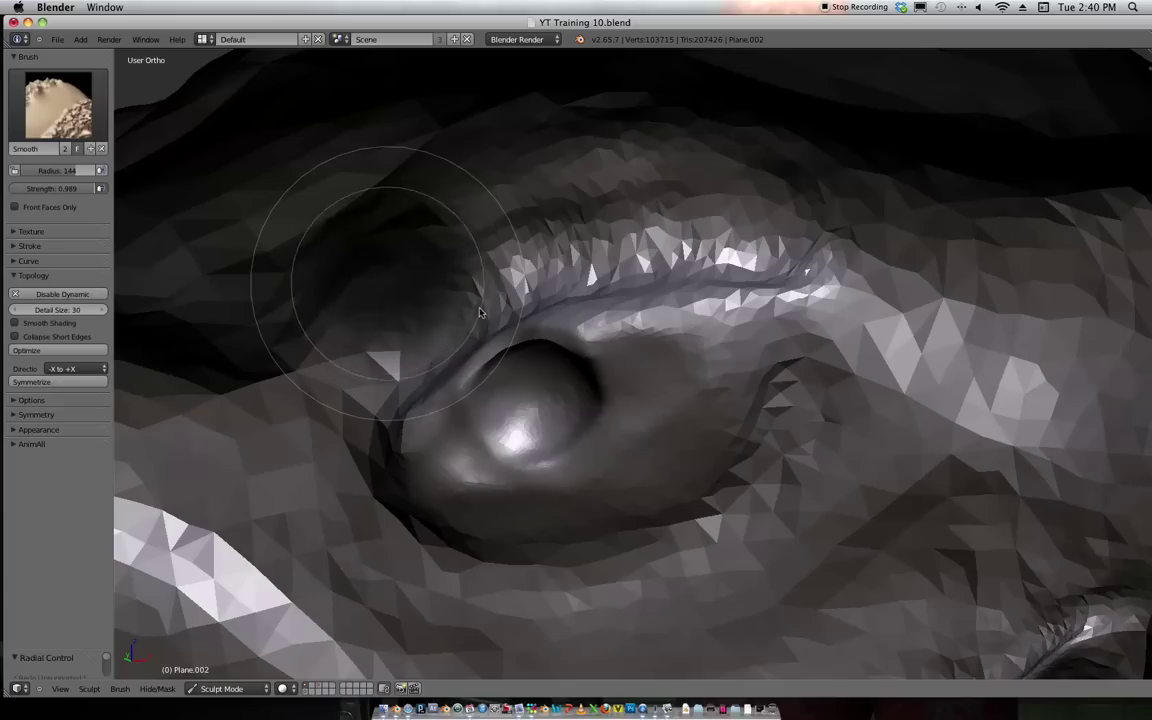
left_click(447, 303)
key("shift+f")
left_click(466, 311)
key("shift+f")
left_click(464, 318)
key("shift+f")
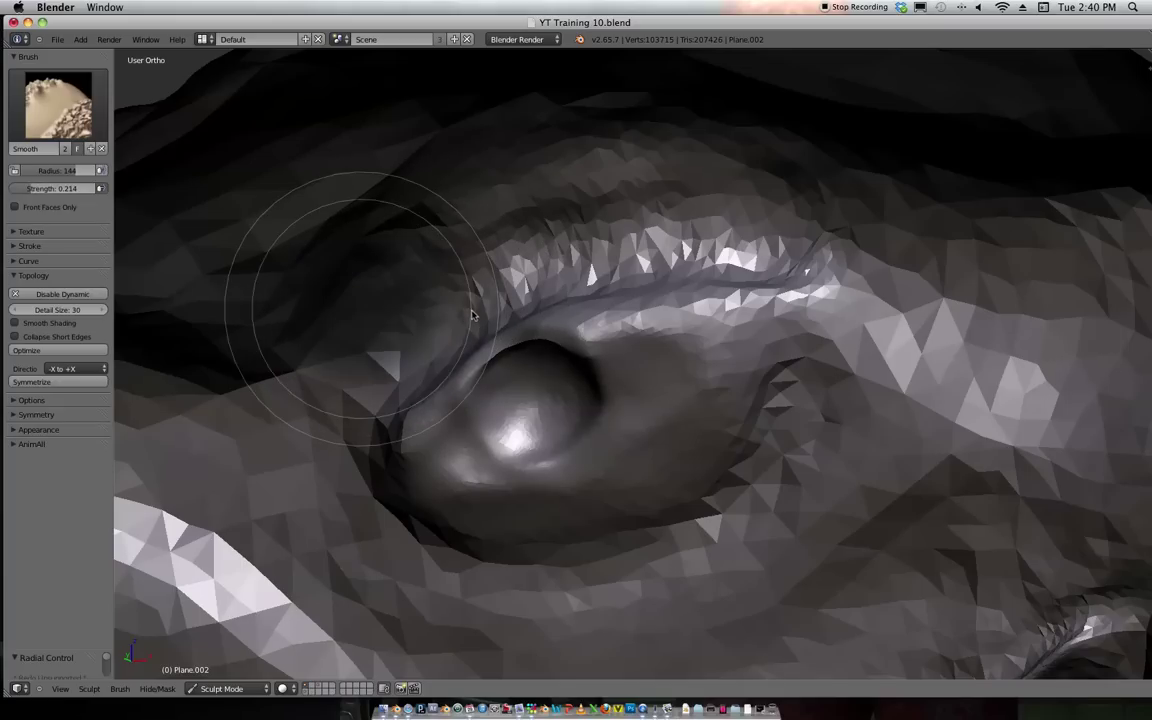
left_click(471, 315)
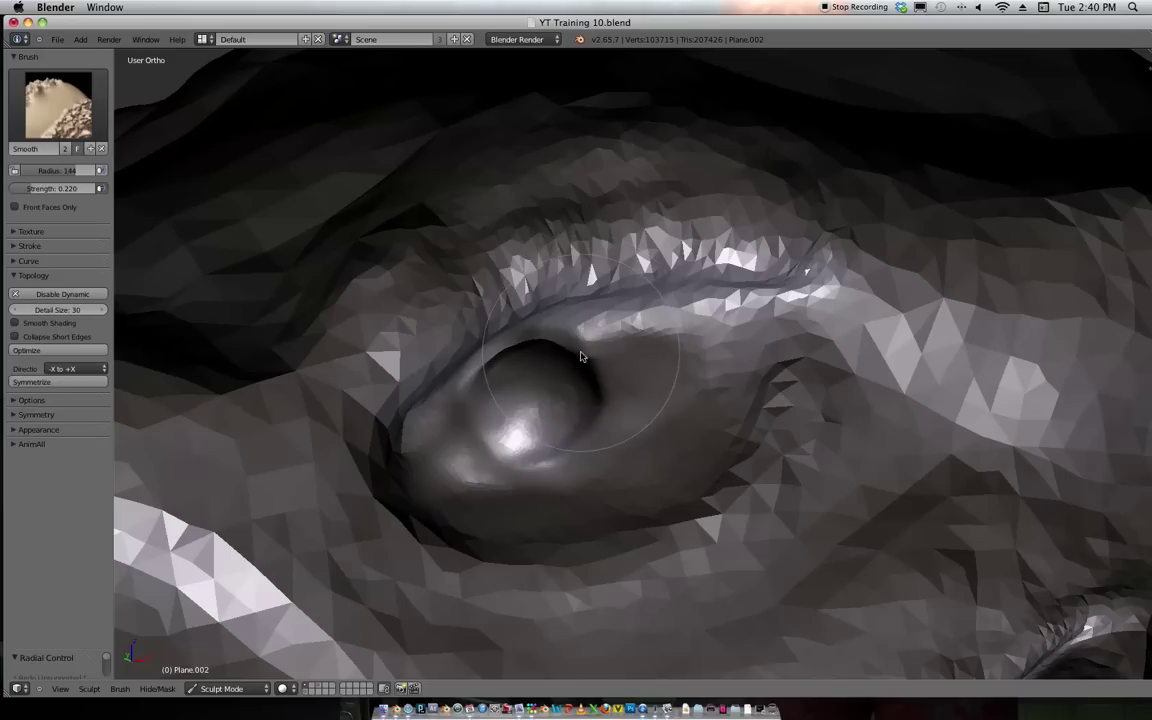
Return to the Inflate brush and save the scene as a new file version, YT Training 11.blend.
key("i")
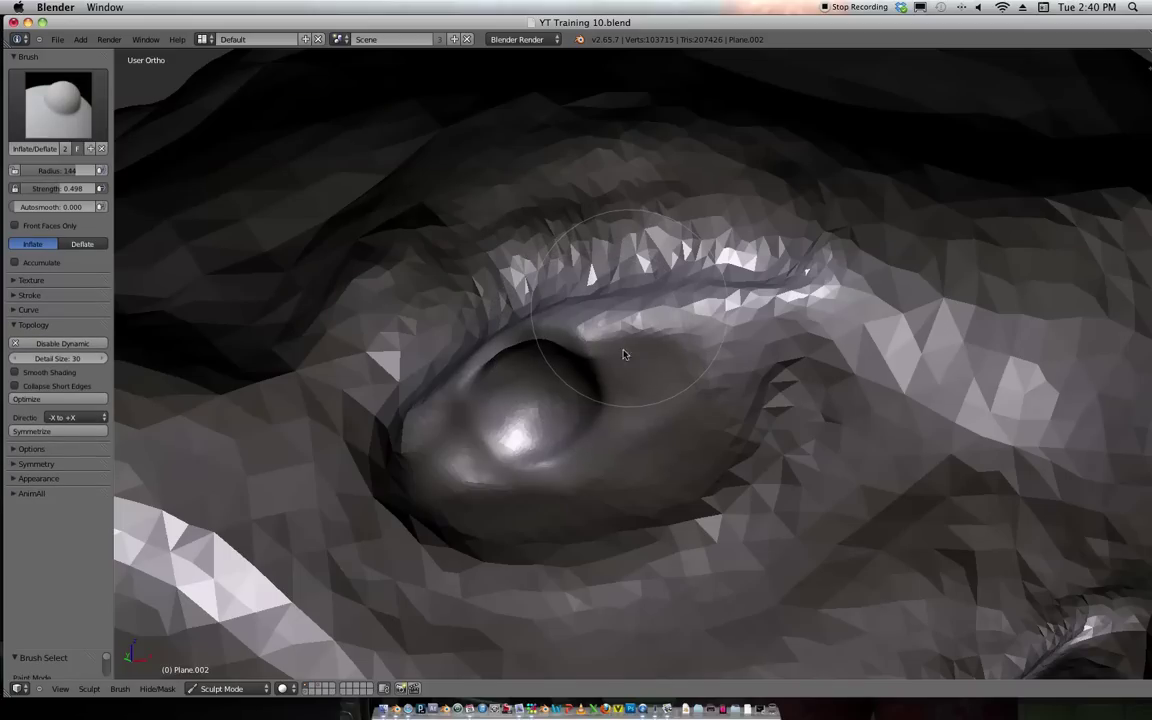
scroll(628, 377, "up", 3)
scroll(627, 377, "down", 3)
middle_click_drag(627, 377, 647, 342)
key("ctrl+shift+s")
key("KP_Add")
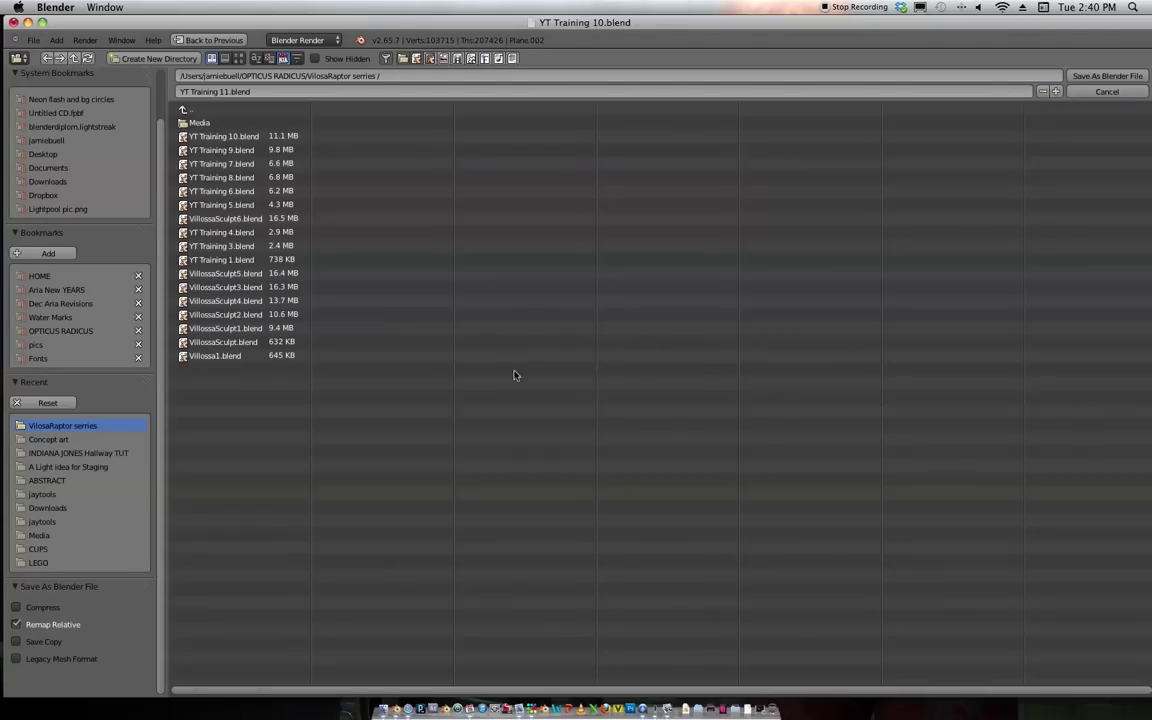
key("Return")
Set the Crease brush to radius 28 and strength 0.946, and carve a curved eyelid line across the eye from corner to corner.
scroll(586, 398, "up", 2)
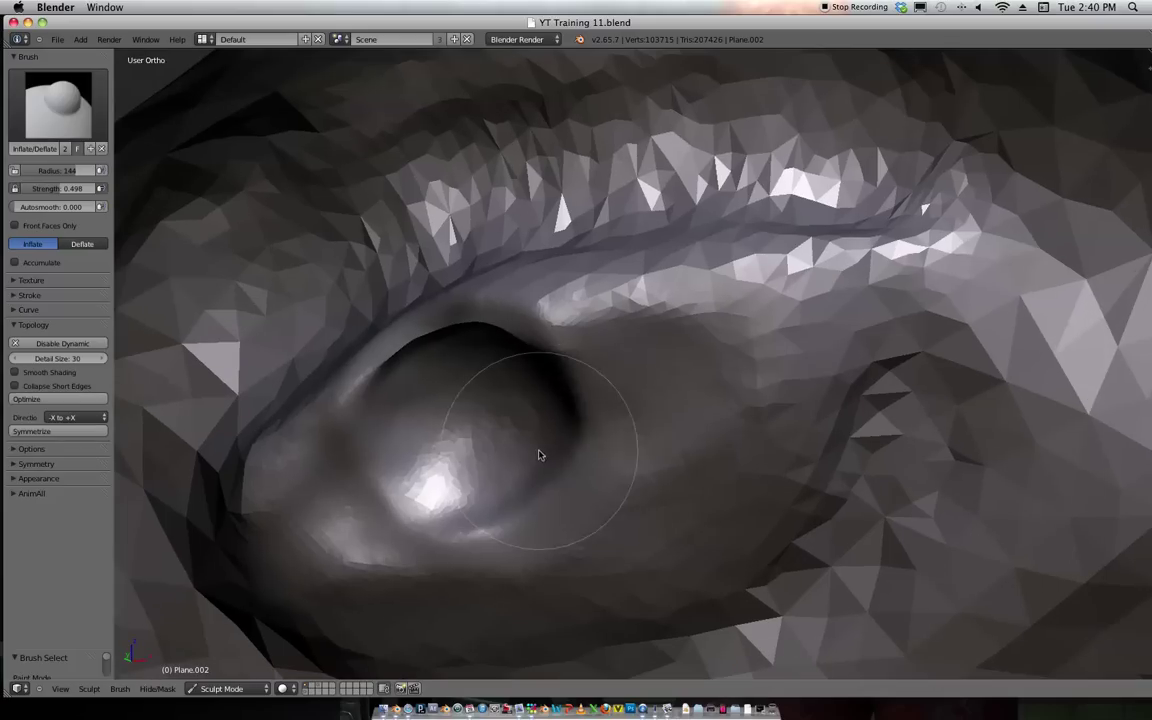
key("shift+c")
left_click(388, 436)
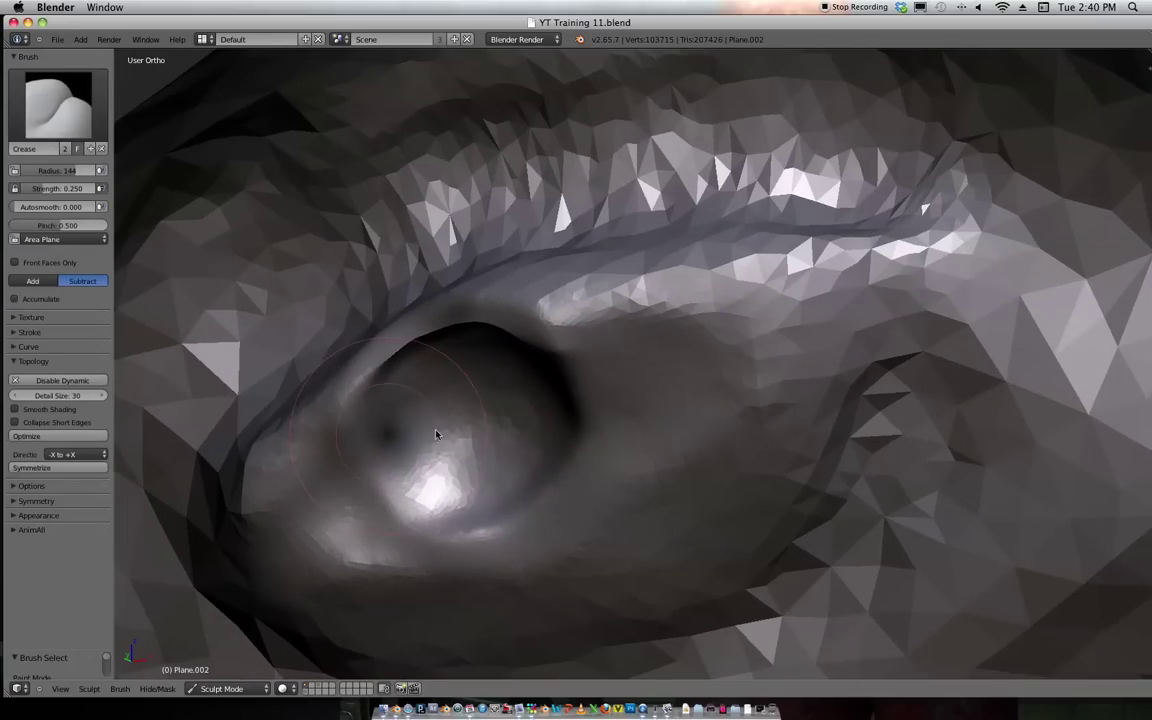
key("f")
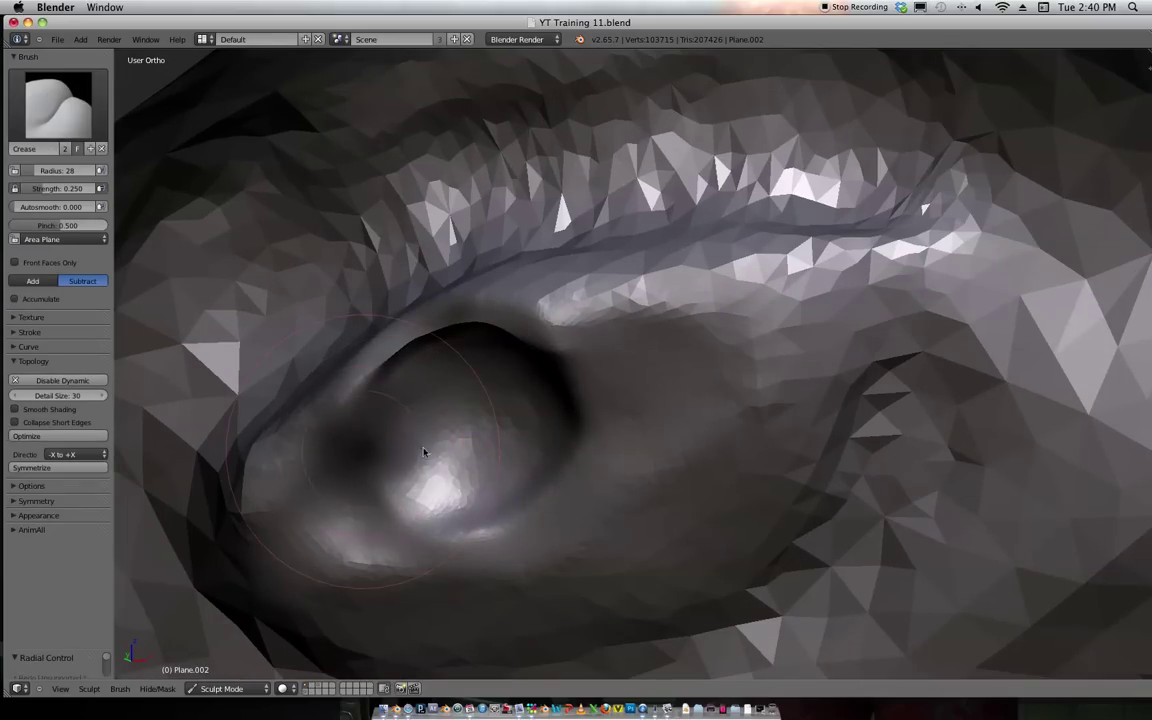
left_click(393, 452)
mouse_move(464, 396)
middle_mouse_down("shift")
mouse_move(613, 343)
mouse_move(458, 437)
mouse_move(494, 386)
middle_mouse_up("shift")
scroll(529, 398, "up", 4)
scroll(522, 425, "down", 1)
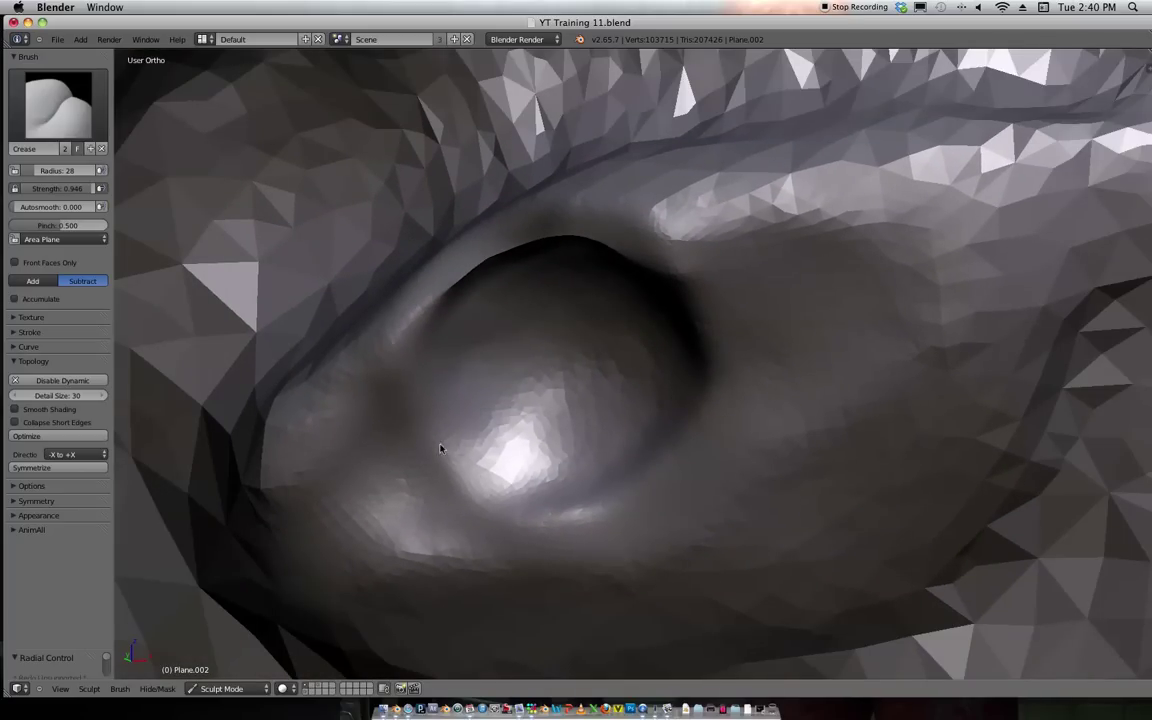
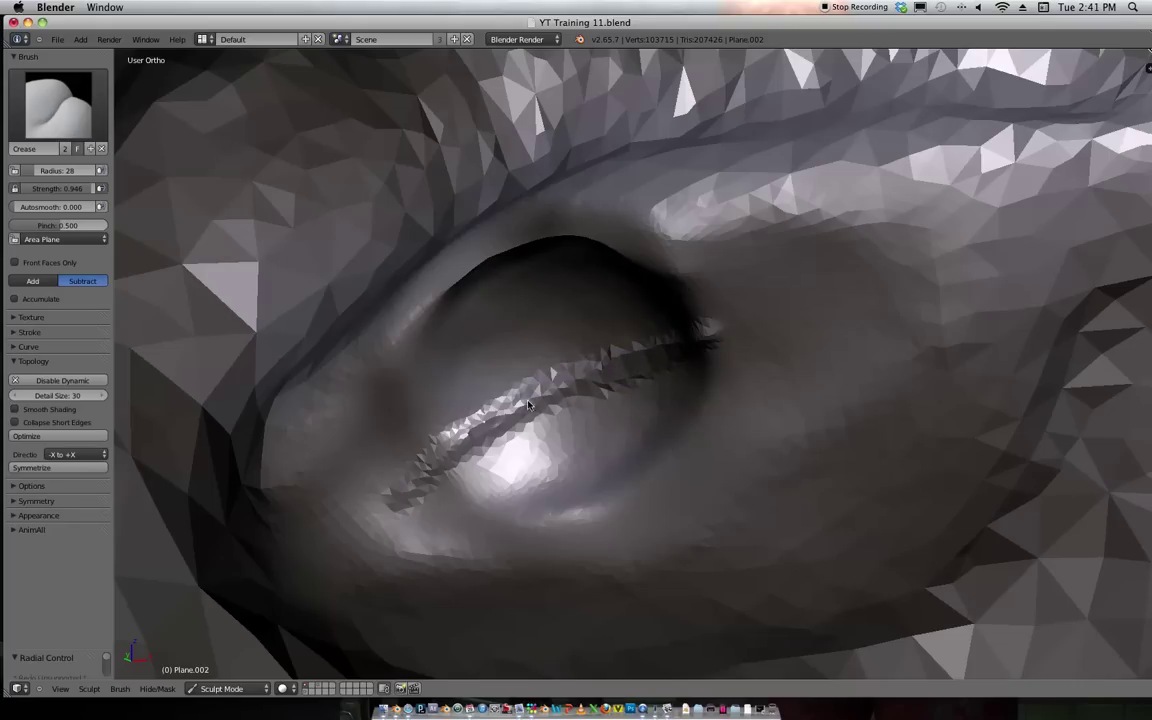
Deepen the carved eyelid line, especially its end at the rear corner of the eye.
scroll(730, 239, "down", 6)
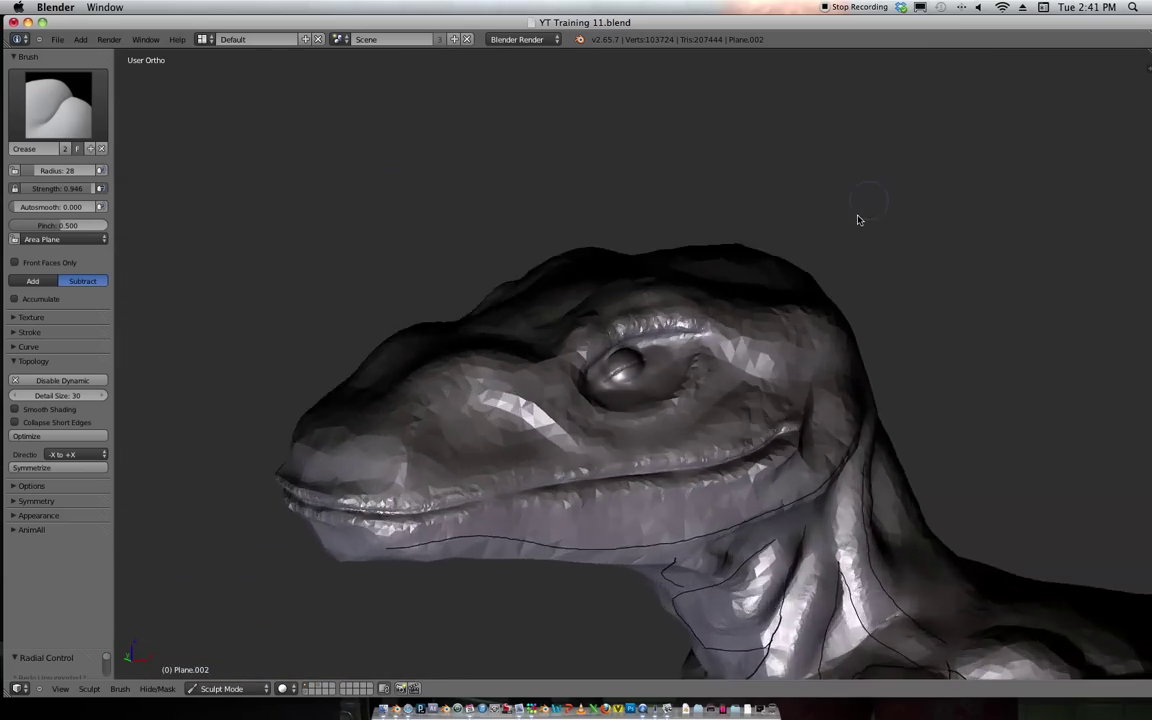
scroll(800, 288, "up", 6)
scroll(800, 288, "up", 2)
mouse_move(800, 288)
middle_mouse_down()
mouse_move(672, 352)
mouse_move(761, 399)
mouse_move(756, 450)
mouse_move(697, 330)
middle_mouse_up()
scroll(755, 430, "up", 1)
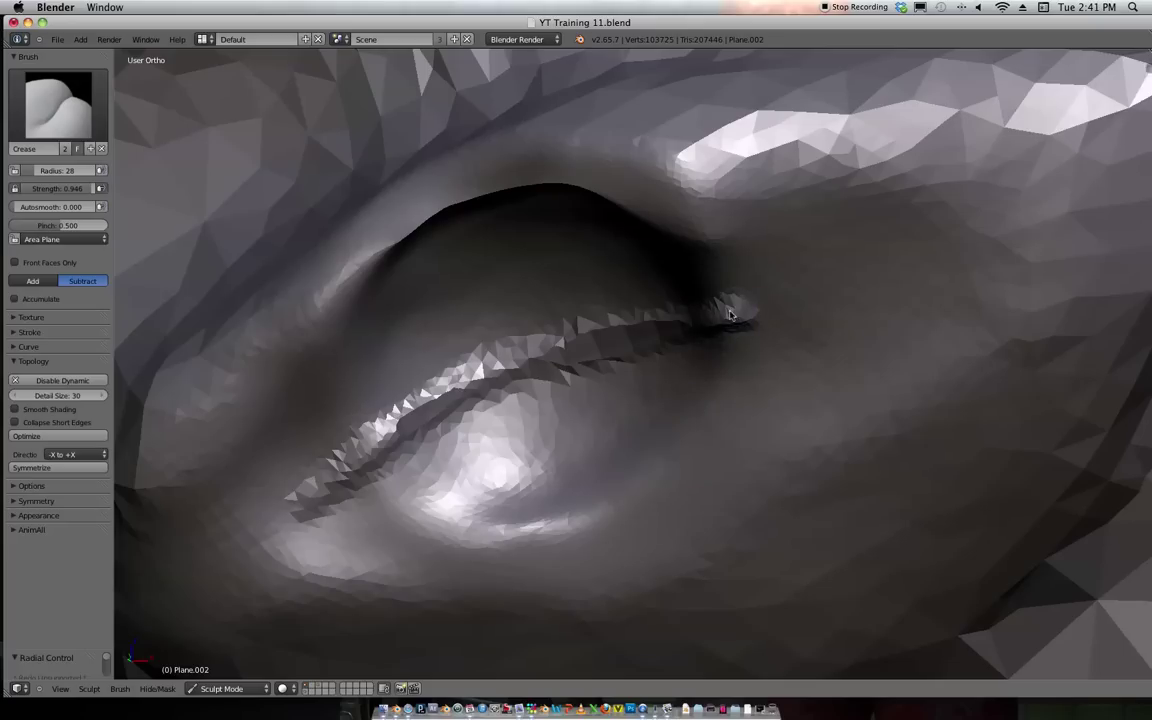
middle_click_drag(617, 337, 601, 356, "ctrl")
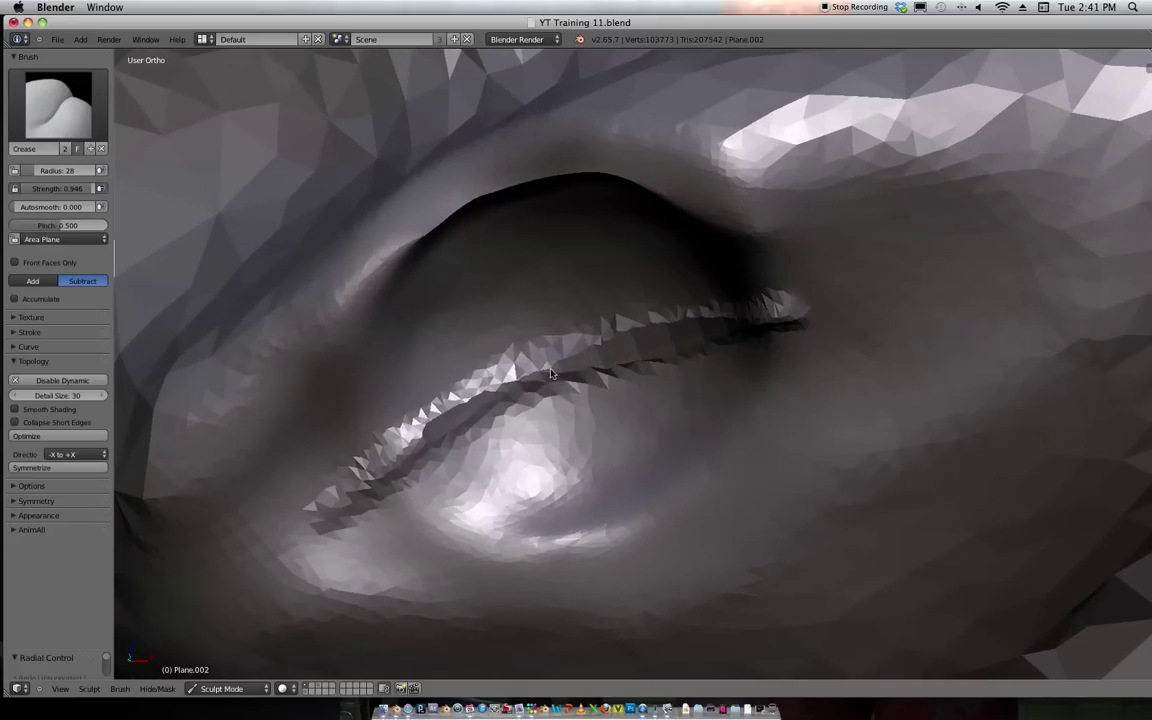
scroll(607, 357, "down", 1)
Switch to the Inflate brush with radius 103 and strength 0.924.
key("i")
scroll(642, 331, "up", 2)
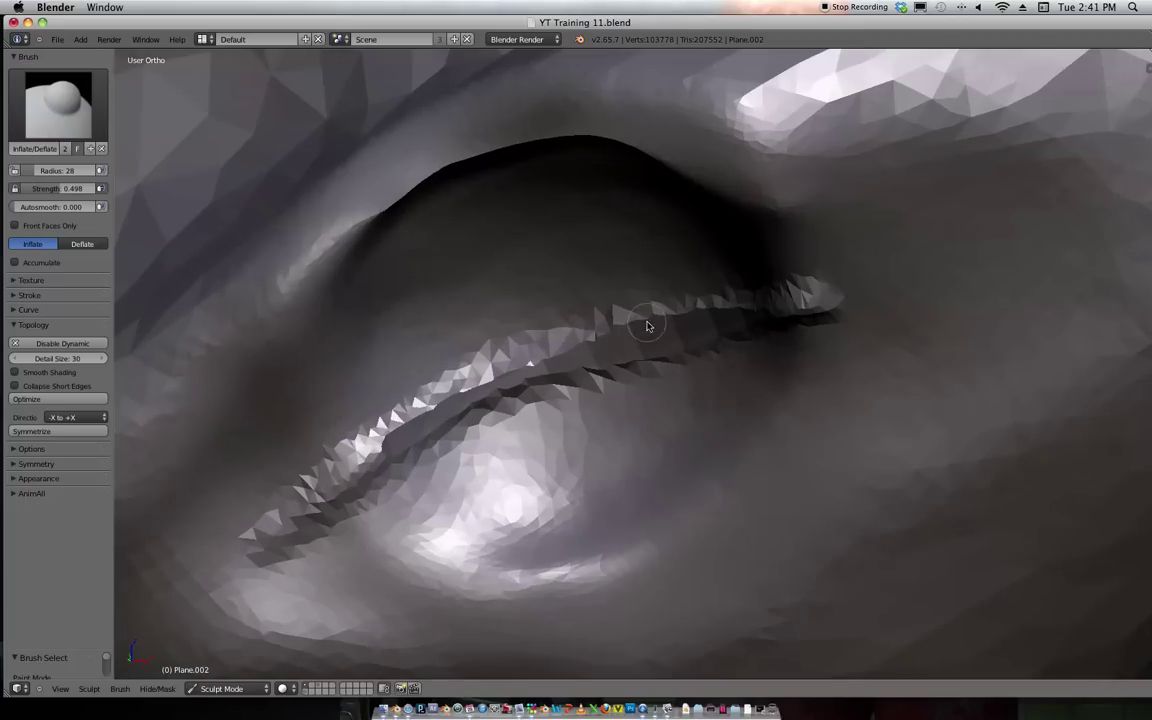
key("f")
left_click(563, 333)
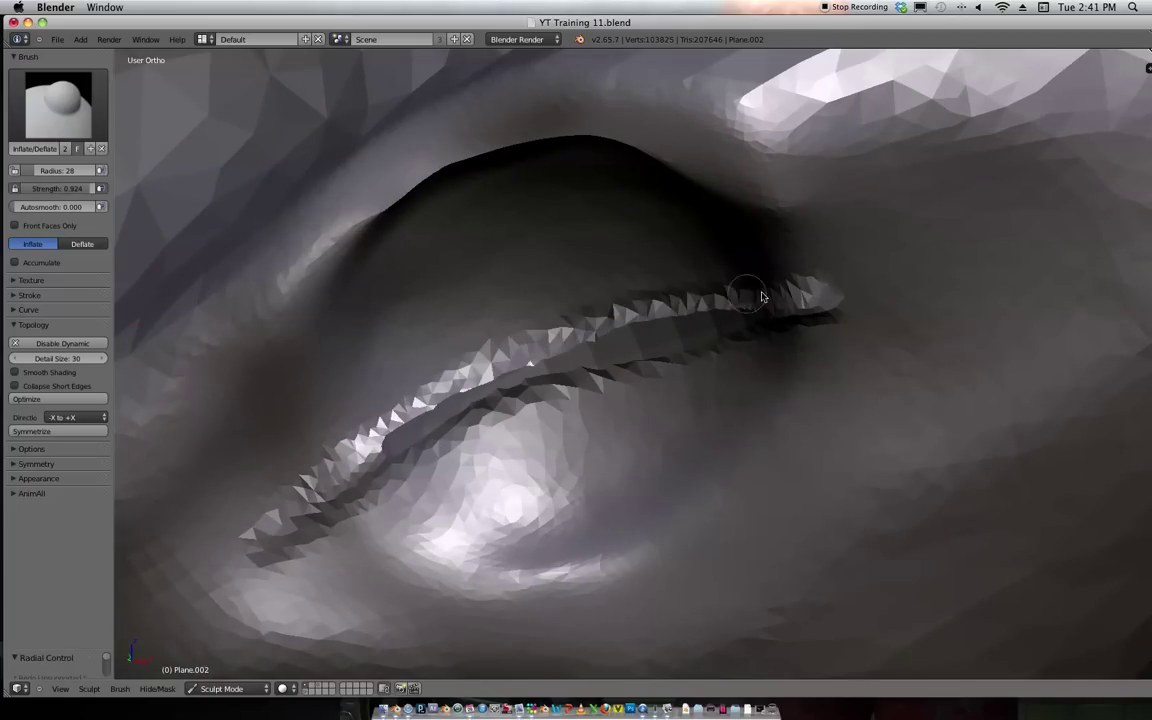
key("f")
left_click(679, 352)
Inflate both edges of the eyelid crease from the middle of the eye toward the rear corner.
mouse_move(592, 352)
left_mouse_down()
mouse_move(797, 301)
mouse_move(535, 382)
mouse_move(441, 433)
mouse_move(349, 424)
mouse_move(365, 450)
mouse_move(827, 317)
left_mouse_up()
scroll(557, 412, "up", 4)
middle_click_drag(866, 258, 556, 309, "shift")
mouse_move(501, 375)
left_mouse_down()
mouse_move(575, 360)
mouse_move(329, 434)
mouse_move(463, 378)
mouse_move(750, 291)
mouse_move(417, 322)
mouse_move(401, 298)
mouse_move(460, 275)
mouse_move(730, 250)
left_mouse_up()
middle_click_drag(776, 250, 1082, 248, "shift")
mouse_move(712, 296)
left_mouse_down()
mouse_move(404, 391)
mouse_move(948, 231)
left_mouse_up()
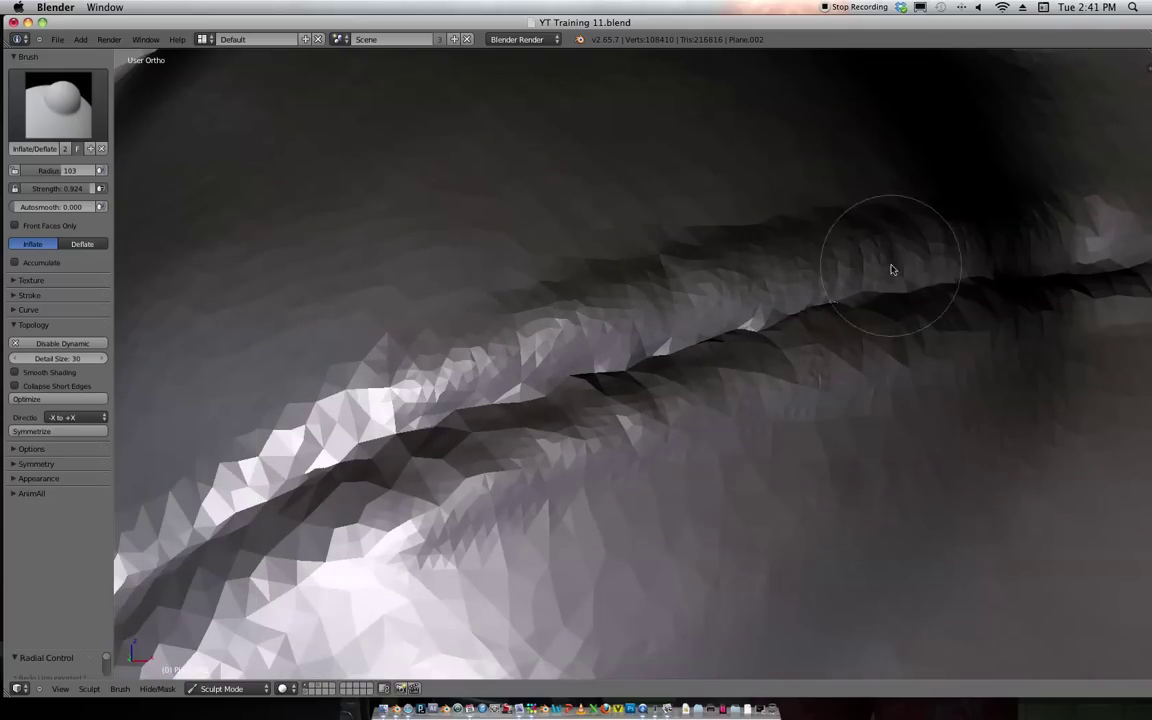
Inflate the front part of the upper and lower eyelid edges along the crease.
middle_click_drag(890, 267, 632, 224)
middle_click_drag(226, 500, 655, 237)
mouse_move(655, 237)
left_mouse_down()
mouse_move(589, 278)
mouse_move(589, 290)
mouse_move(632, 276)
left_mouse_up()
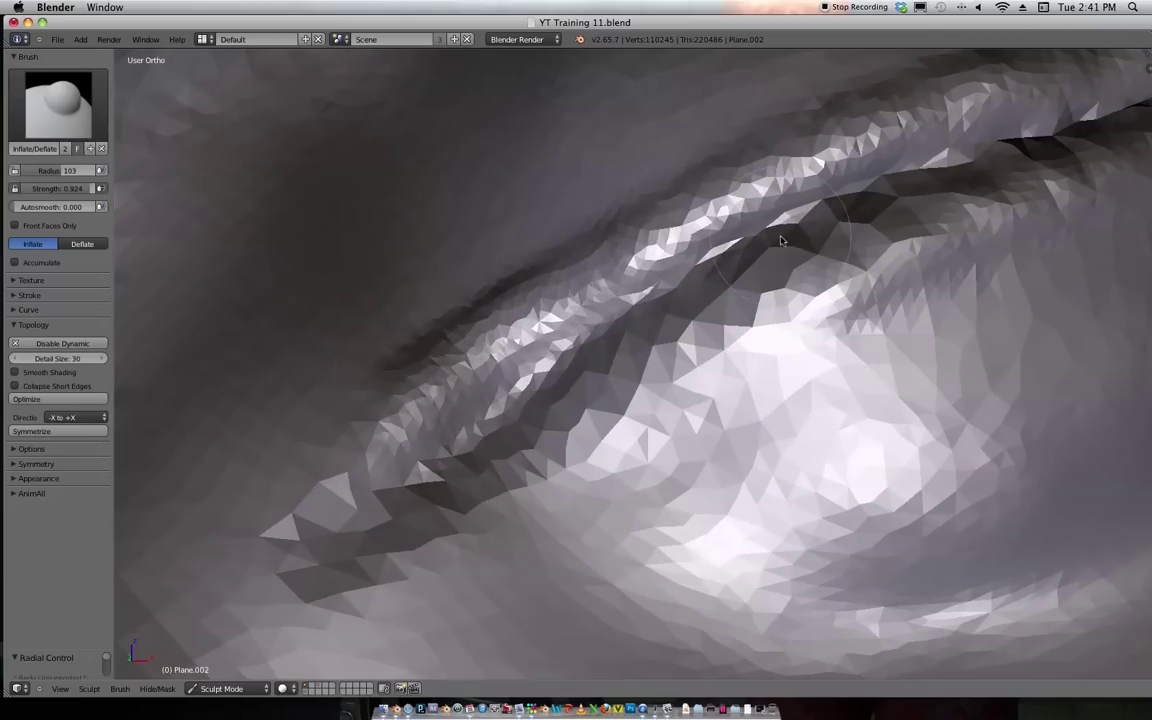
middle_click_drag(645, 250, 743, 260)
mouse_move(576, 414)
left_mouse_down()
mouse_move(849, 275)
mouse_move(463, 507)
mouse_move(489, 463)
mouse_move(692, 349)
left_mouse_up()
mouse_move(755, 213)
middle_mouse_down()
mouse_move(805, 249)
mouse_move(784, 257)
middle_mouse_up()
Switch to the Crease brush, reduce its strength to 0.385, and sharpen the slit between the eyelid edges toward the front corner.
key("shift+c")
mouse_move(770, 314)
middle_mouse_down("ctrl")
mouse_move(687, 287)
mouse_move(687, 276)
middle_mouse_up("ctrl")
left_click_drag(877, 270, 681, 329)
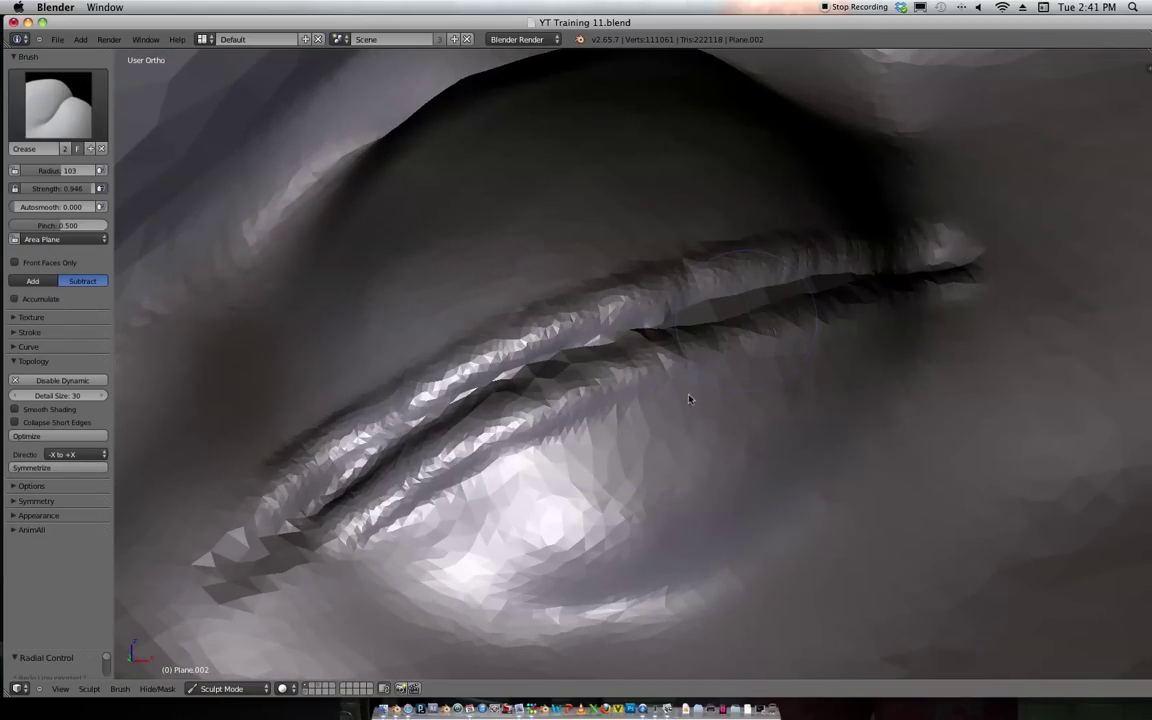
key("ctrl+z")
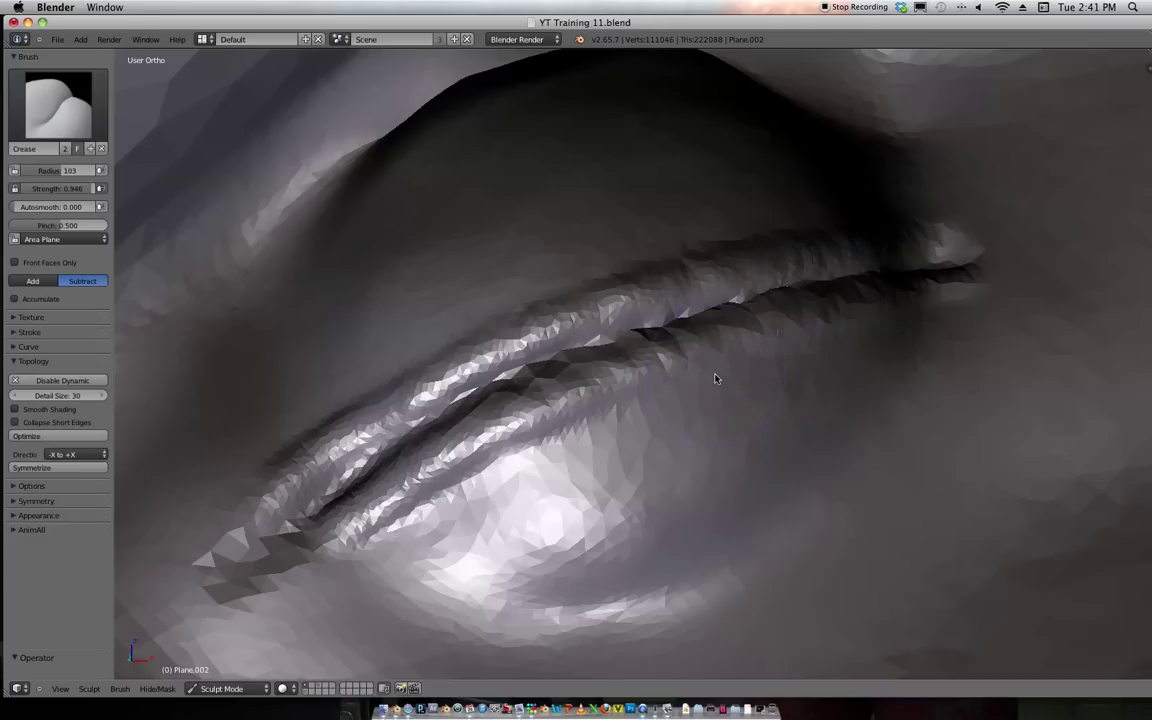
left_click_drag(548, 378, 557, 378)
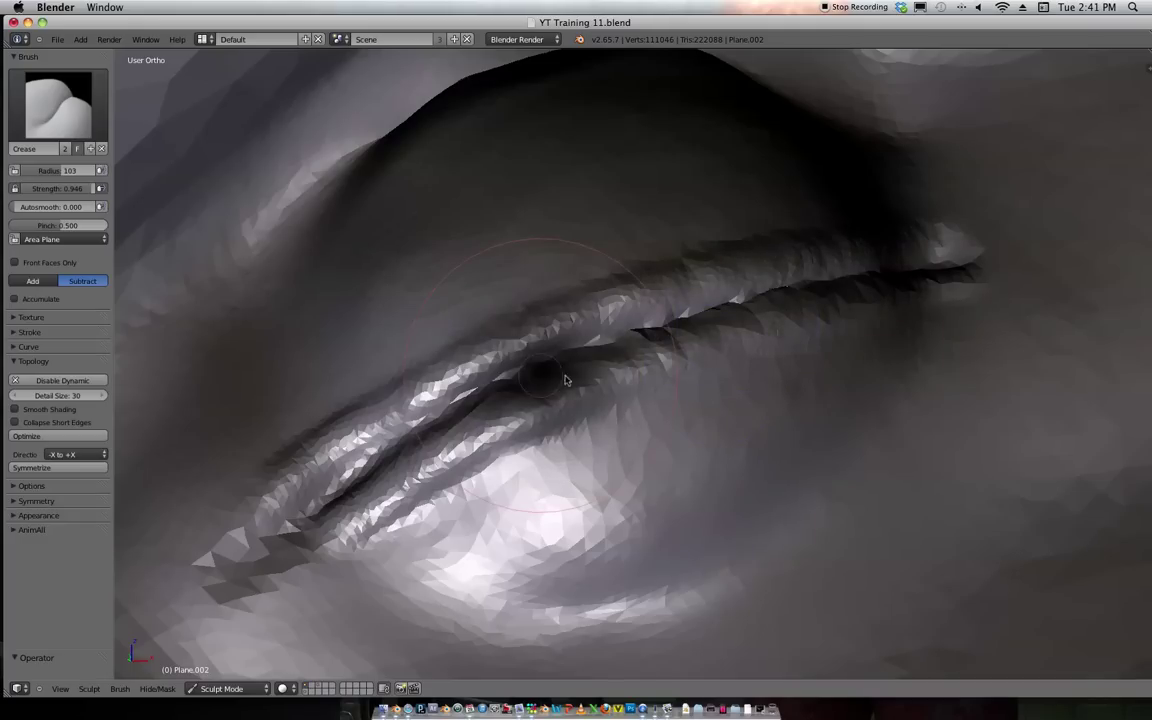
key("shift+f")
left_click(848, 320)
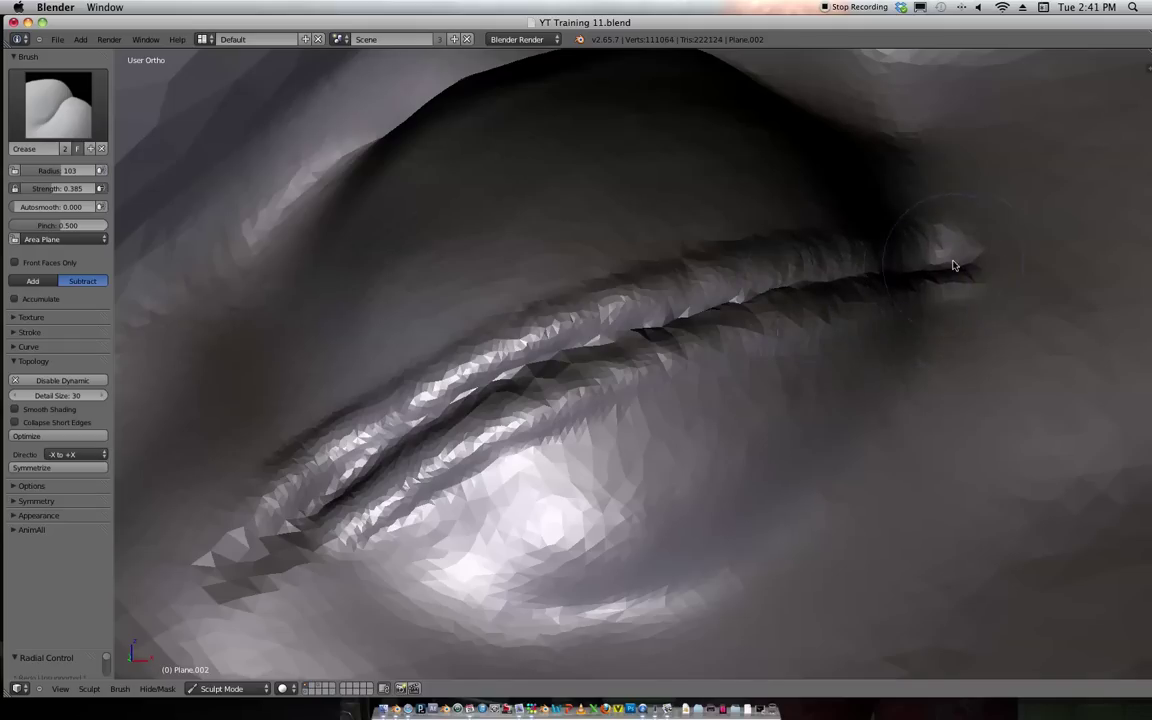
mouse_move(536, 375)
left_mouse_down()
mouse_move(411, 420)
mouse_move(323, 508)
left_mouse_up()
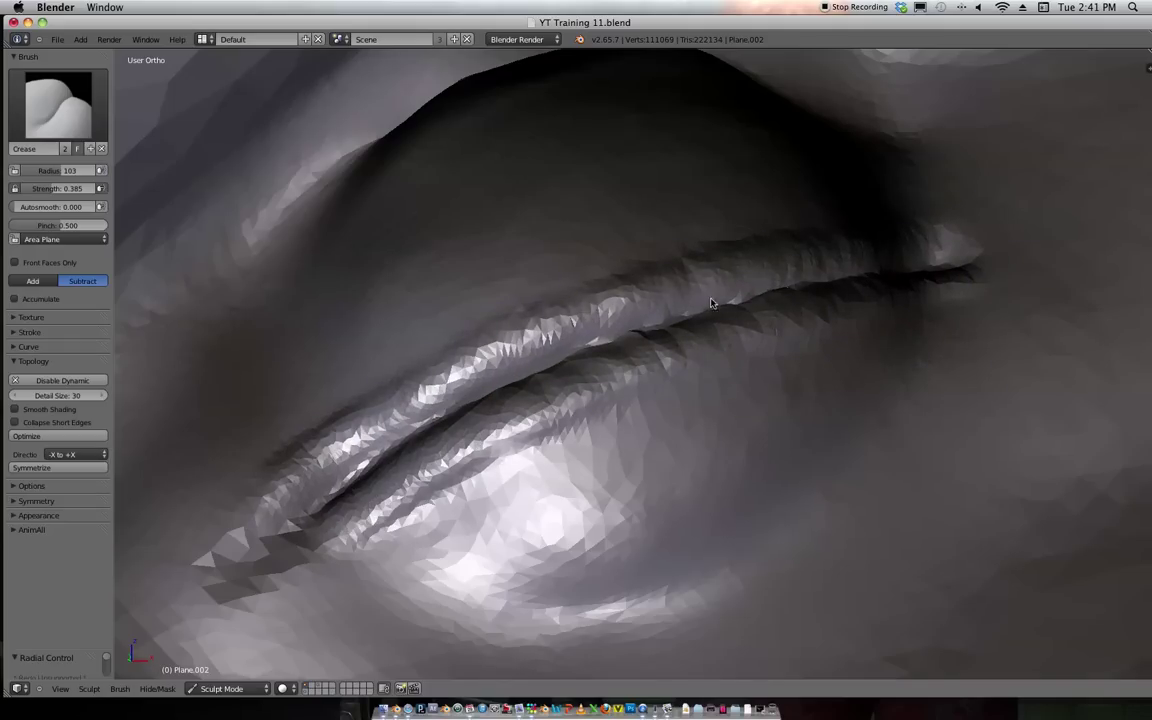
Thicken the front half of the lower eyelid with Inflate strokes below the slit and down over the bulge.
middle_click_drag(681, 295, 758, 330, "ctrl")
key("i")
middle_click_drag(698, 357, 715, 311, "ctrl")
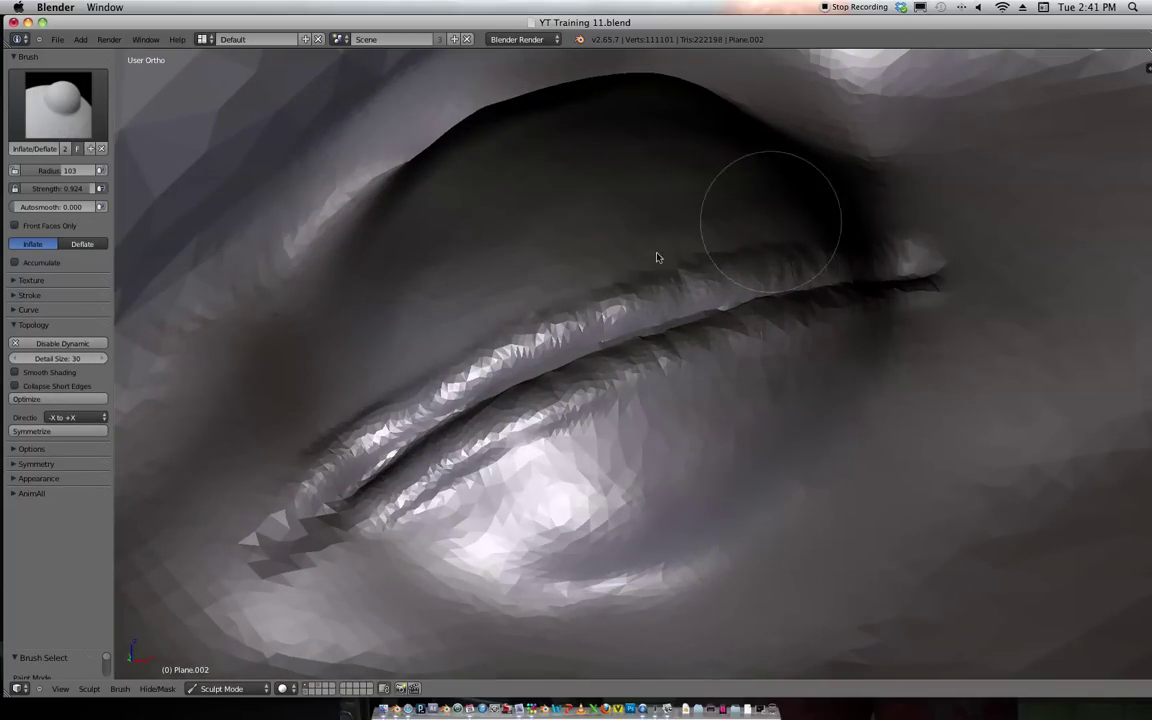
left_click_drag(436, 492, 658, 404)
mouse_move(544, 460)
left_mouse_down()
mouse_move(437, 532)
mouse_move(622, 458)
mouse_move(470, 553)
mouse_move(495, 546)
left_mouse_up()
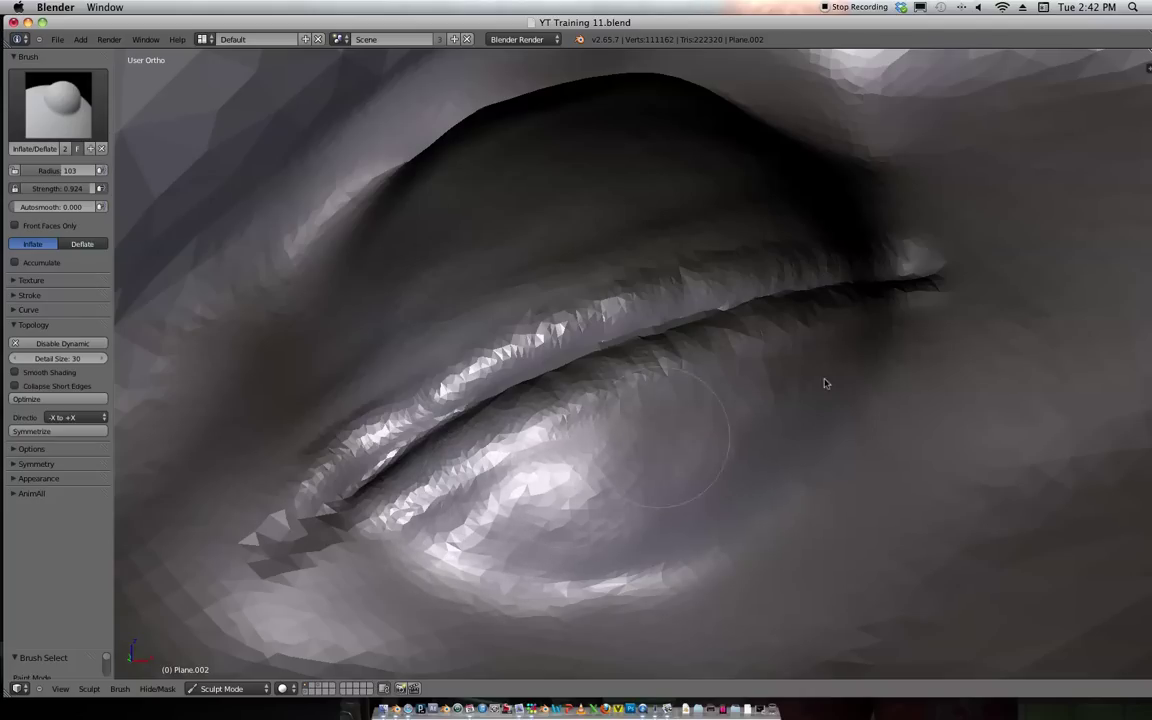
Reduce the Inflate strength to 0.545 and puff up the rear of the lower eyelid and the area above the upper edge.
key("shift+f")
left_click(693, 449)
mouse_move(771, 414)
left_mouse_down()
mouse_move(535, 463)
mouse_move(843, 361)
left_mouse_up()
mouse_move(631, 253)
left_mouse_down()
mouse_move(406, 315)
mouse_move(766, 167)
mouse_move(599, 160)
left_mouse_up()
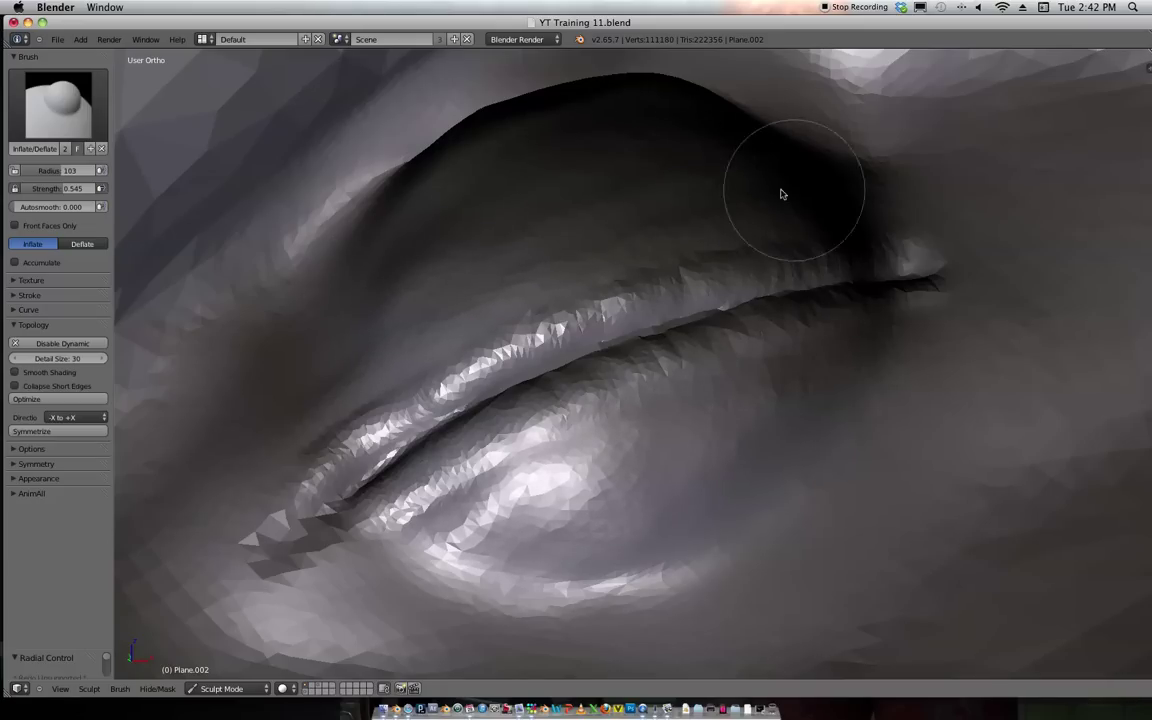
Inflate the jagged ridge of the upper eyelid edge from the front to the middle of the eye.
scroll(630, 236, "up", 5)
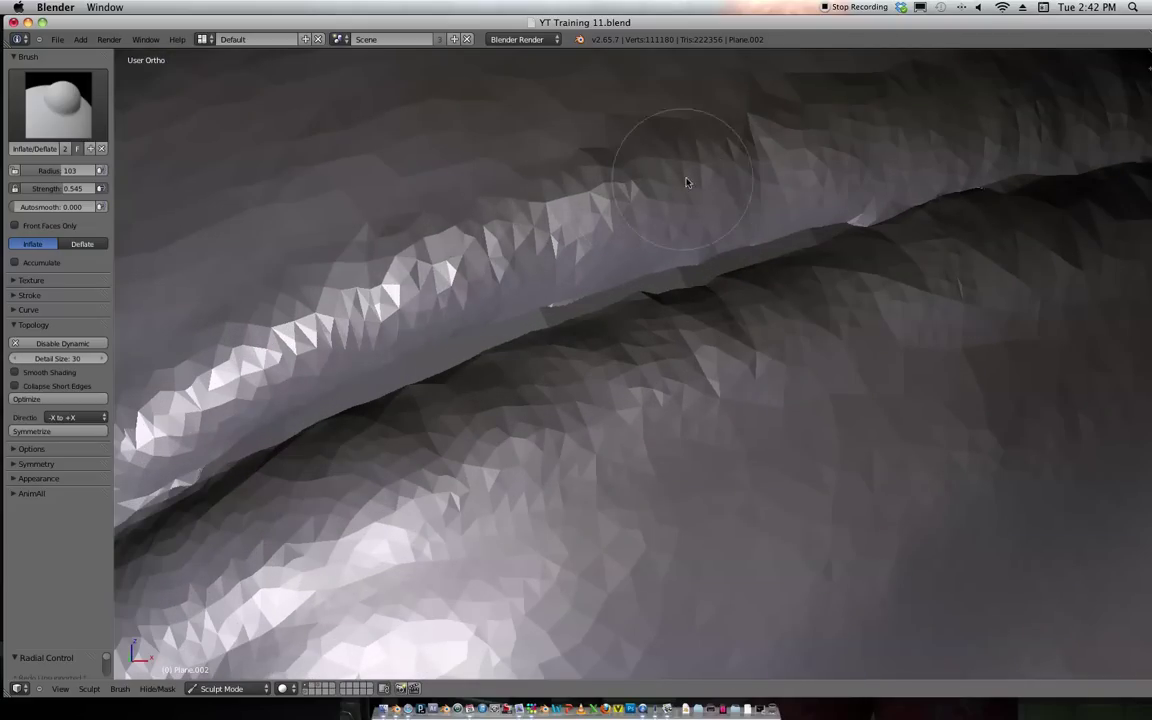
left_click_drag(301, 350, 713, 190)
mouse_move(335, 347)
left_mouse_down()
mouse_move(270, 373)
mouse_move(301, 344)
left_mouse_up()
Inflate the eyelid edges along the rear part of the slit toward the rear corner.
scroll(692, 165, "down", 13)
scroll(802, 168, "up", 6)
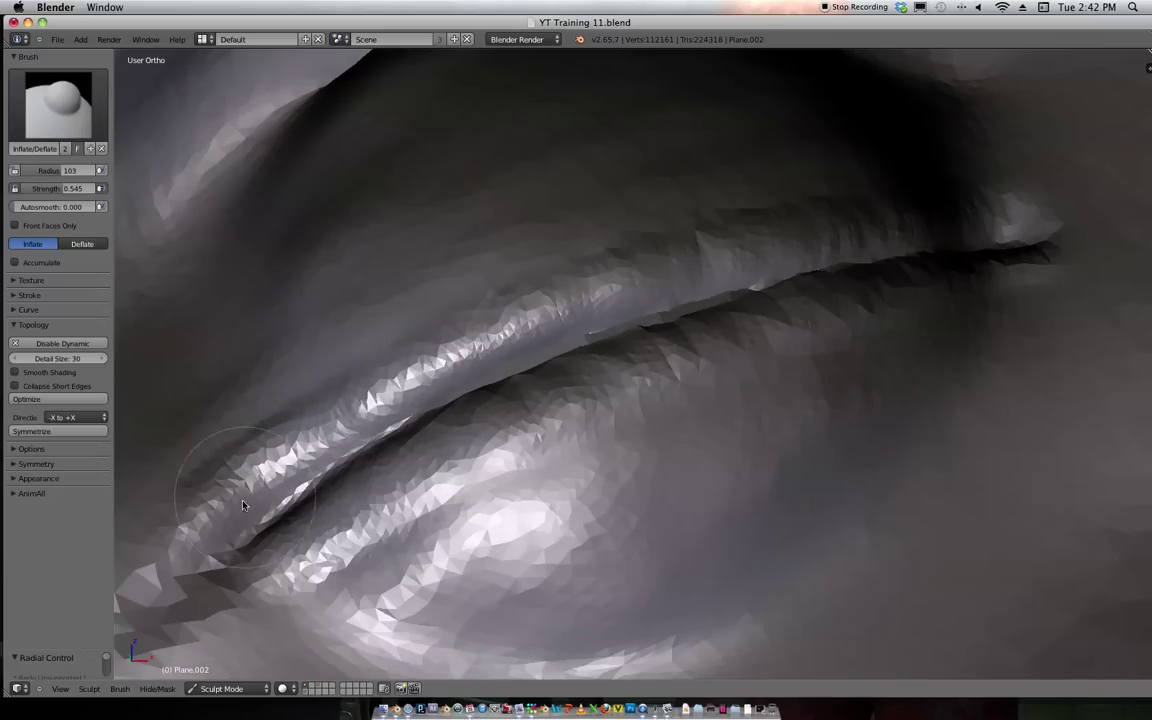
mouse_move(770, 298)
left_mouse_down()
mouse_move(1034, 226)
mouse_move(936, 244)
left_mouse_up()
scroll(838, 300, "down", 3)
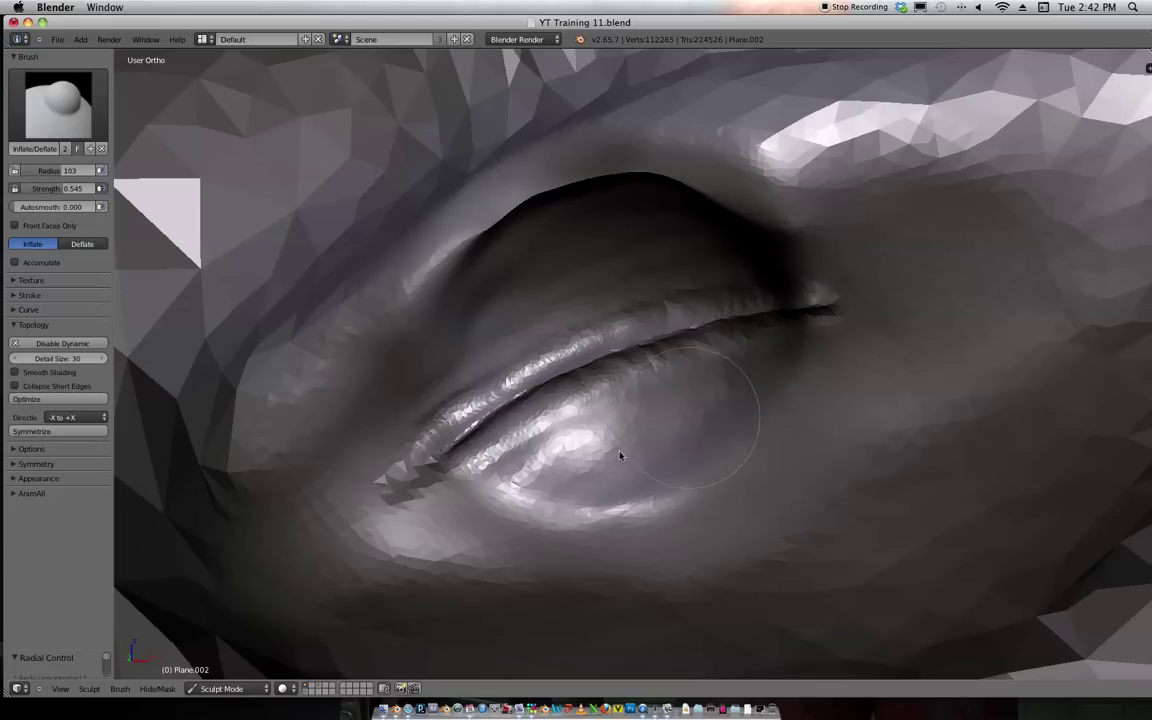
scroll(493, 463, "up", 3)
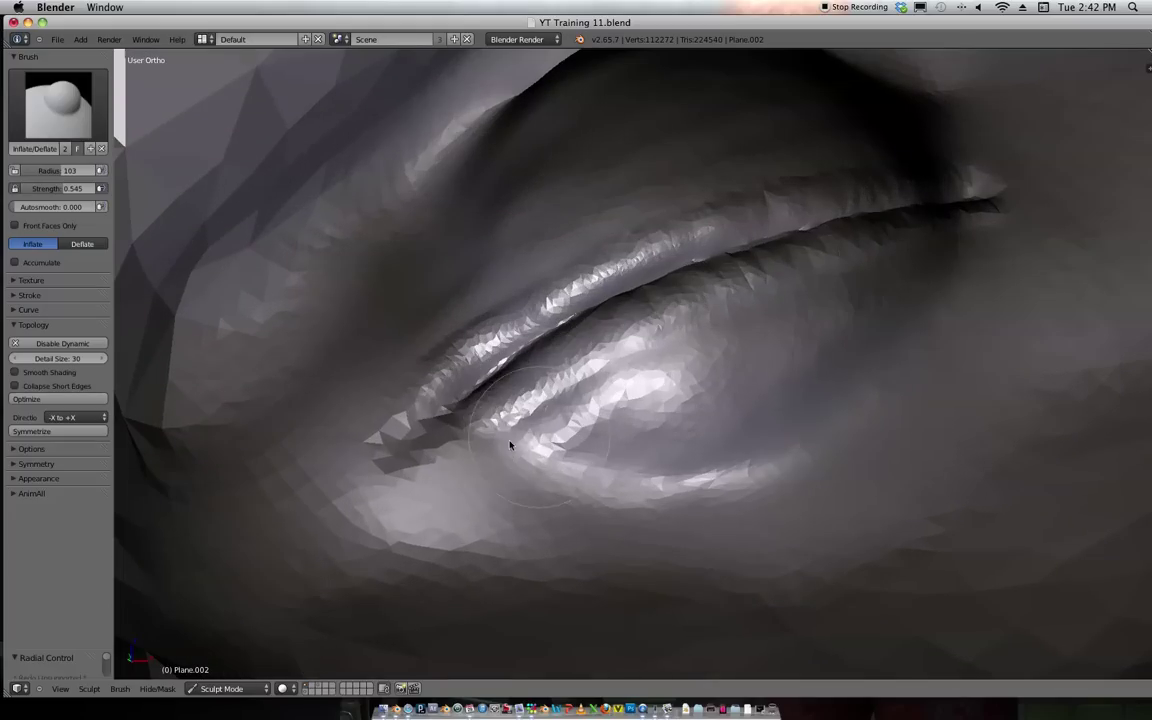
Inflate the skin around the front corner of the eyelid slit and the area just behind its rear corner.
mouse_move(428, 460)
left_mouse_down()
mouse_move(519, 476)
mouse_move(625, 468)
mouse_move(660, 448)
mouse_move(655, 463)
mouse_move(573, 503)
left_mouse_up()
scroll(624, 326, "down", 8)
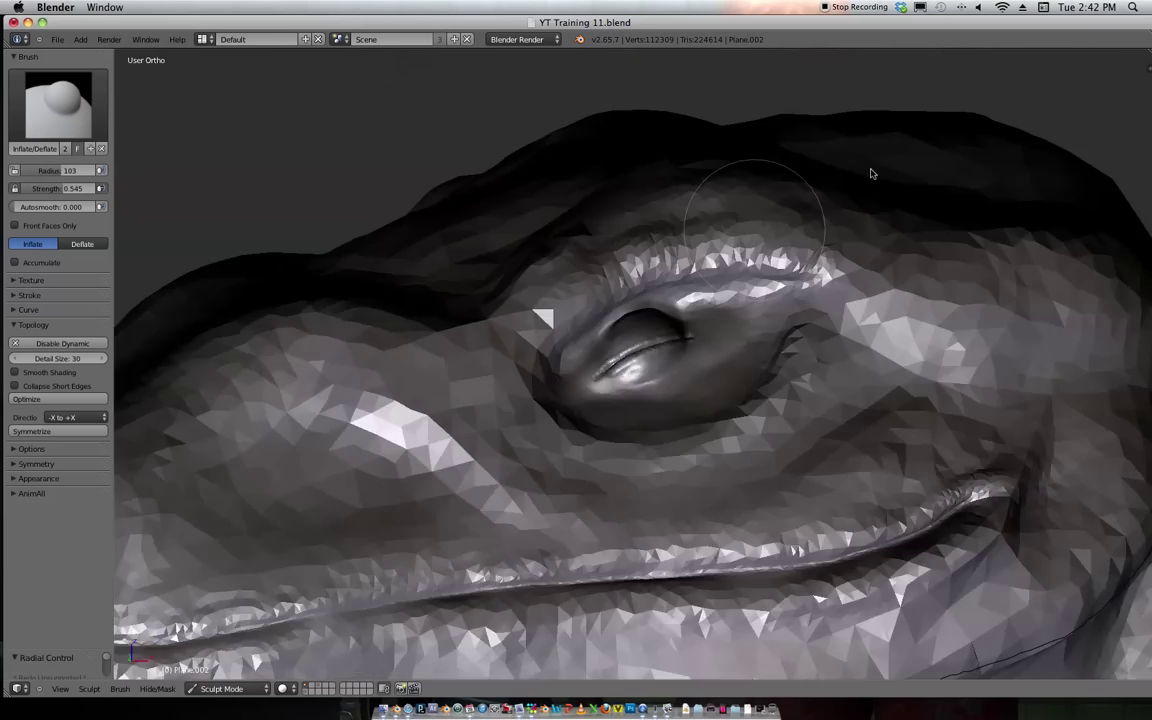
scroll(756, 334, "up", 10)
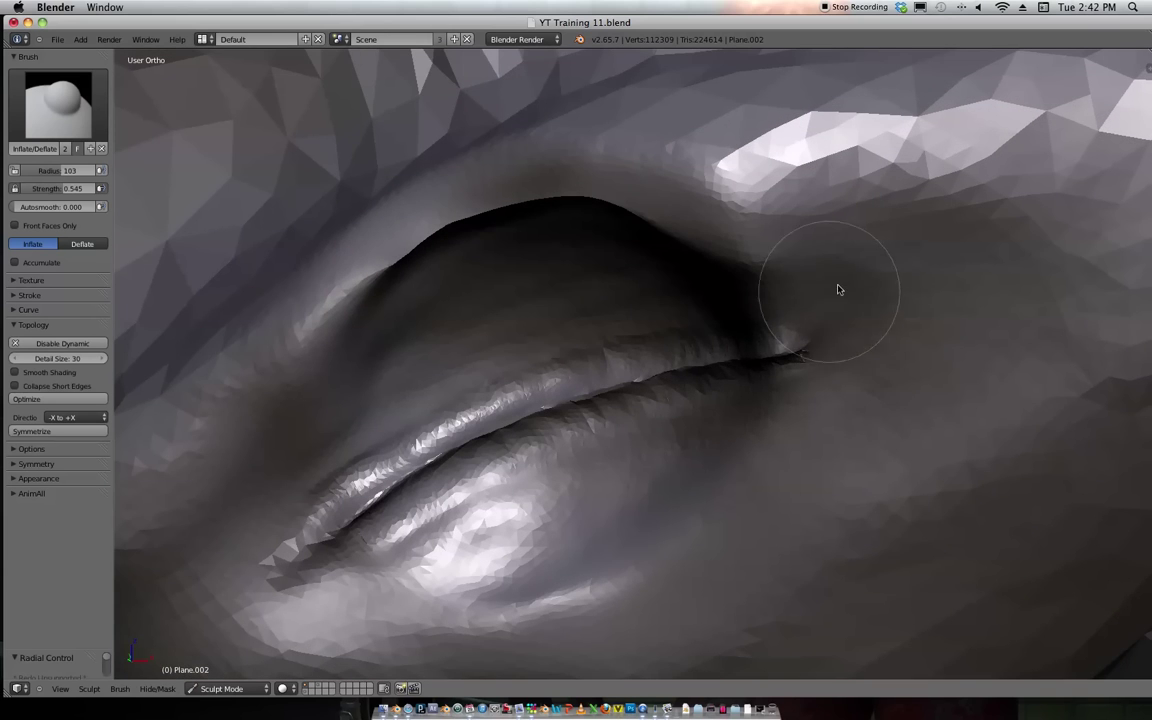
mouse_move(852, 350)
left_mouse_down()
mouse_move(810, 391)
mouse_move(879, 257)
left_mouse_up()
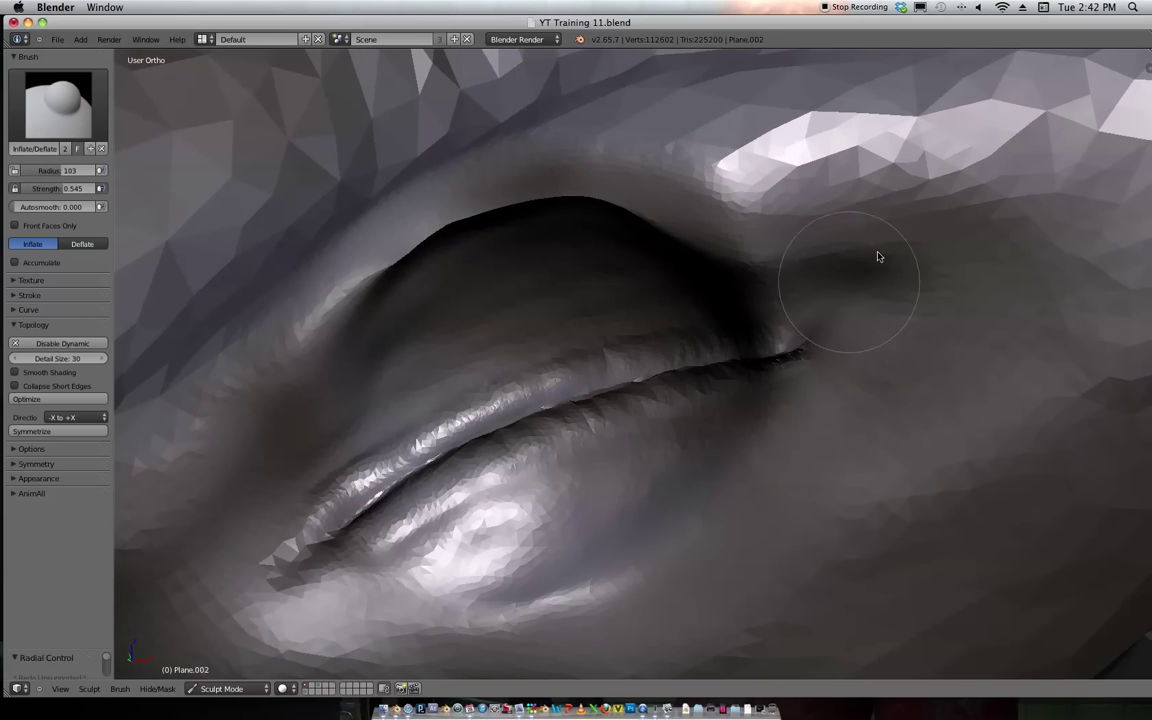
scroll(879, 257, "down", 8)
scroll(746, 399, "up", 10)
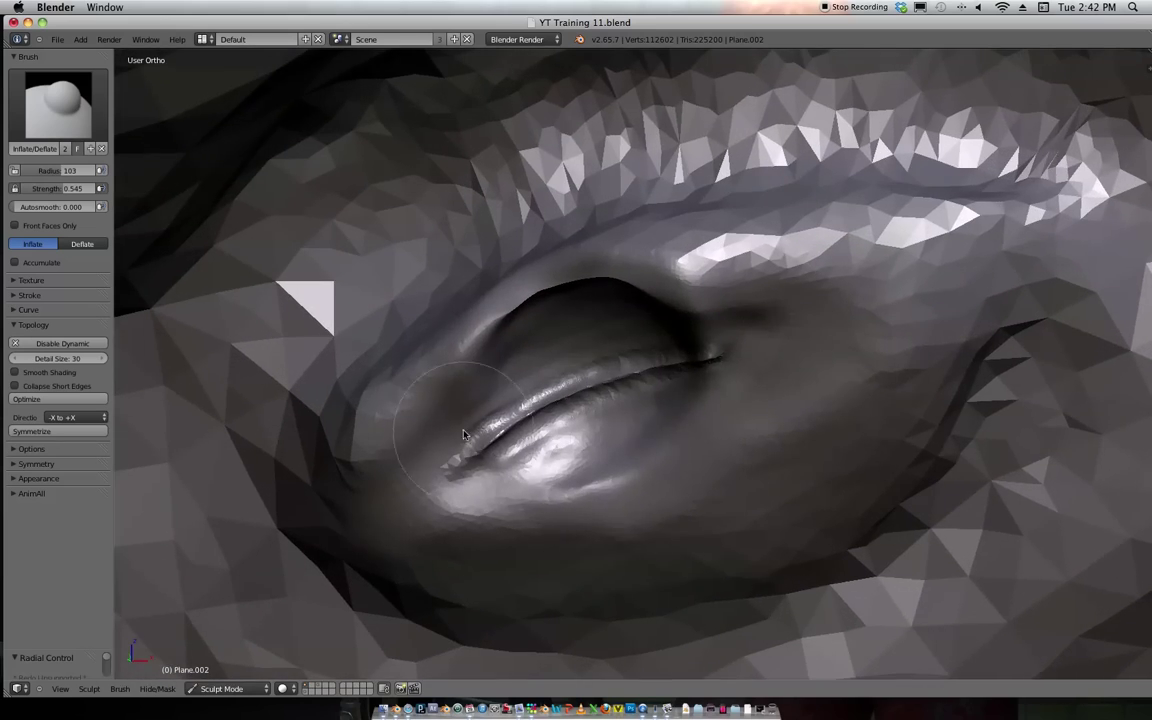
Inflate the hollow in front of the eye, from the inner socket edge down to the front corner of the lids.
scroll(476, 457, "up", 3)
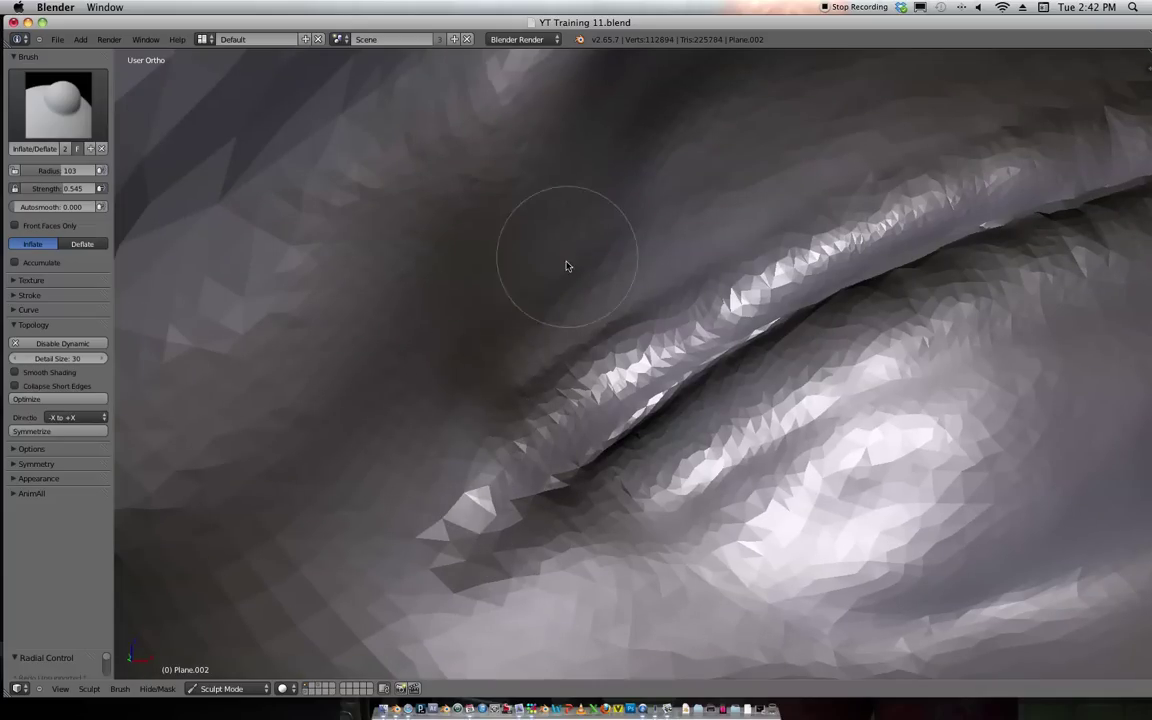
mouse_move(481, 293)
middle_mouse_down("shift")
mouse_move(509, 386)
mouse_move(455, 267)
middle_mouse_up("shift")
mouse_move(455, 267)
left_mouse_down()
mouse_move(446, 505)
mouse_move(404, 460)
left_mouse_up()
scroll(460, 282, "down", 3)
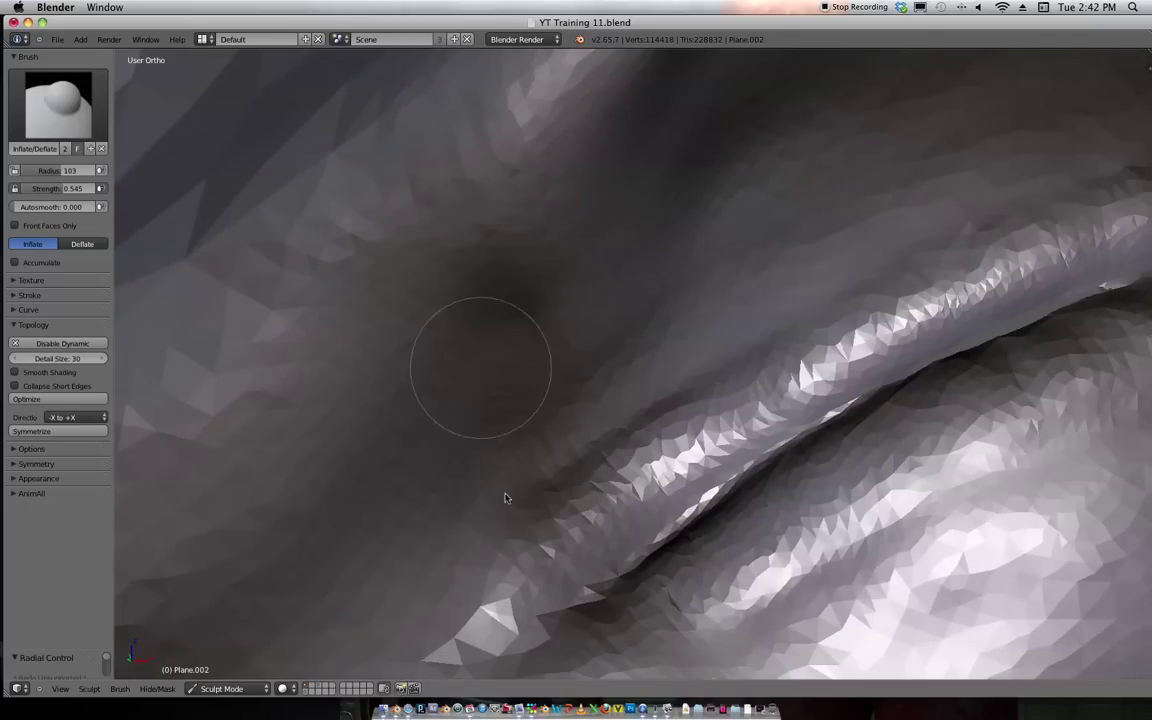
mouse_move(488, 477)
left_mouse_down()
mouse_move(512, 506)
mouse_move(501, 271)
mouse_move(488, 420)
left_mouse_up()
scroll(651, 198, "down", 12)
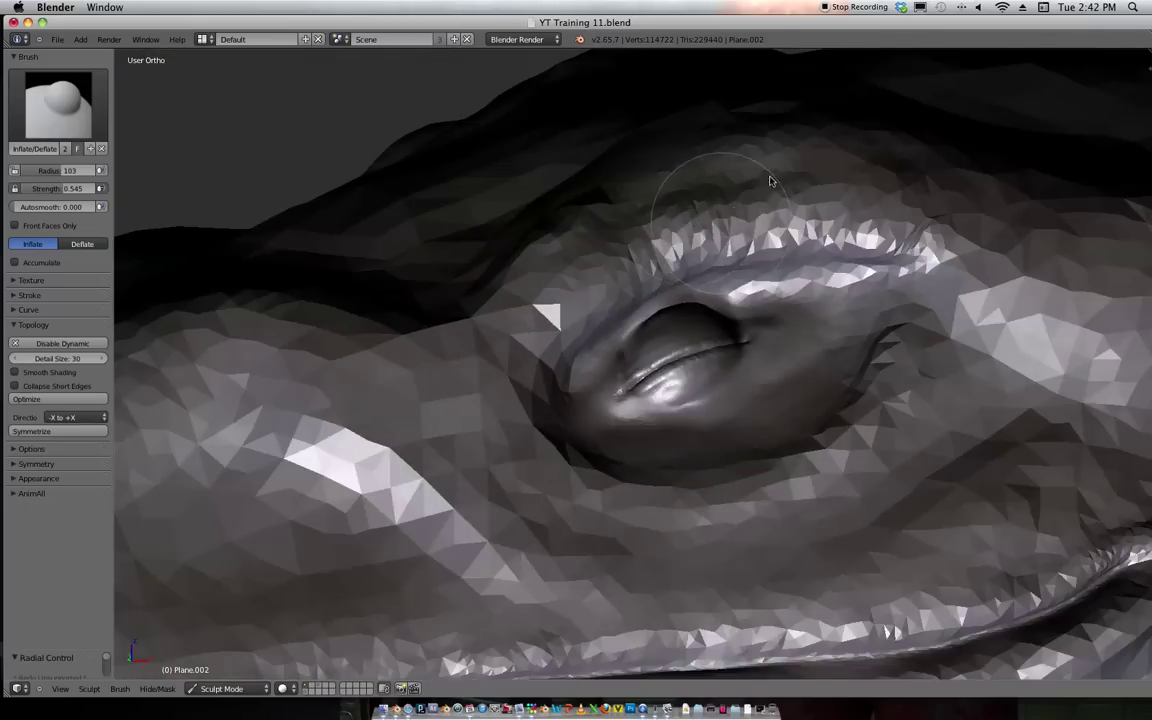
Sculpt Inflate strokes along the upper side and lateral ridge of the tail, from the hip outward.
middle_click_drag(825, 226, 798, 238)
scroll(799, 238, "down", 5)
mouse_move(864, 190)
middle_mouse_down()
mouse_move(841, 285)
mouse_move(815, 300)
mouse_move(787, 269)
mouse_move(630, 334)
mouse_move(841, 303)
mouse_move(777, 318)
mouse_move(764, 380)
mouse_move(830, 314)
mouse_move(791, 332)
mouse_move(758, 290)
mouse_move(812, 298)
mouse_move(828, 231)
mouse_move(812, 204)
mouse_move(753, 329)
mouse_move(702, 378)
mouse_move(753, 386)
mouse_move(617, 298)
mouse_move(594, 263)
middle_mouse_up()
scroll(739, 443, "up", 5)
scroll(739, 443, "down", 6)
scroll(730, 386, "up", 3)
scroll(714, 360, "up", 4)
middle_click_drag(625, 436, 923, 283, "ctrl")
middle_click_drag(923, 283, 658, 339, "shift")
middle_click_drag(763, 301, 843, 276, "shift")
scroll(517, 412, "up", 4)
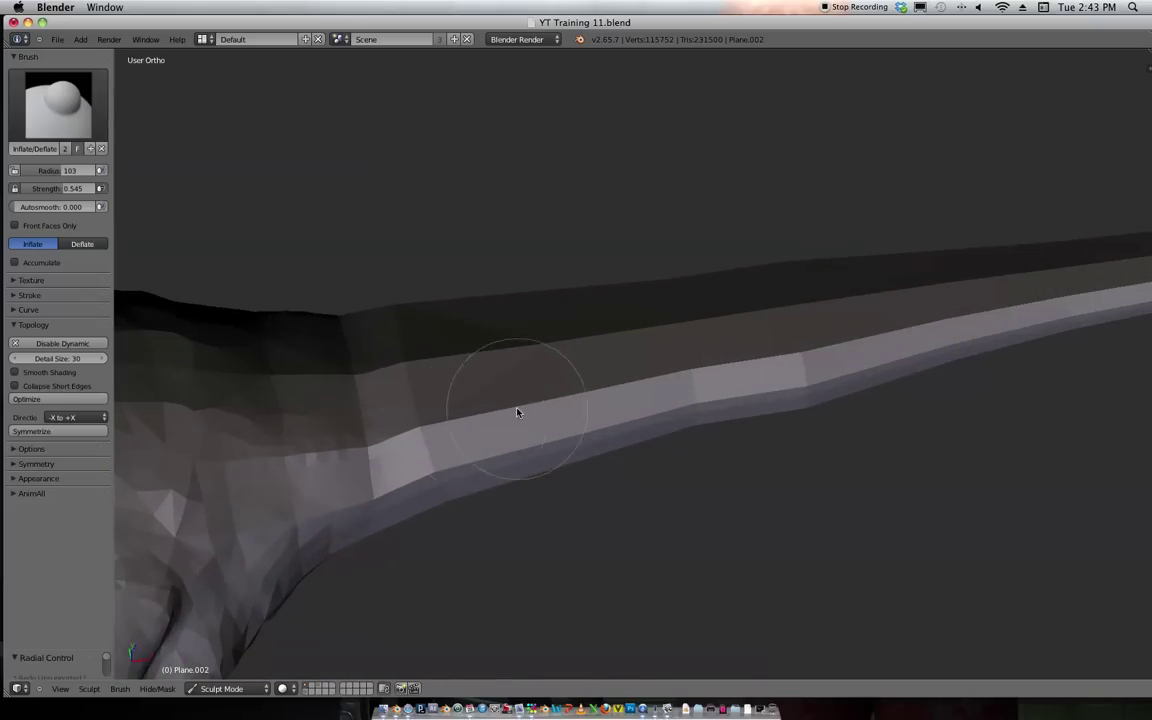
middle_click_drag(624, 341, 692, 345, "shift")
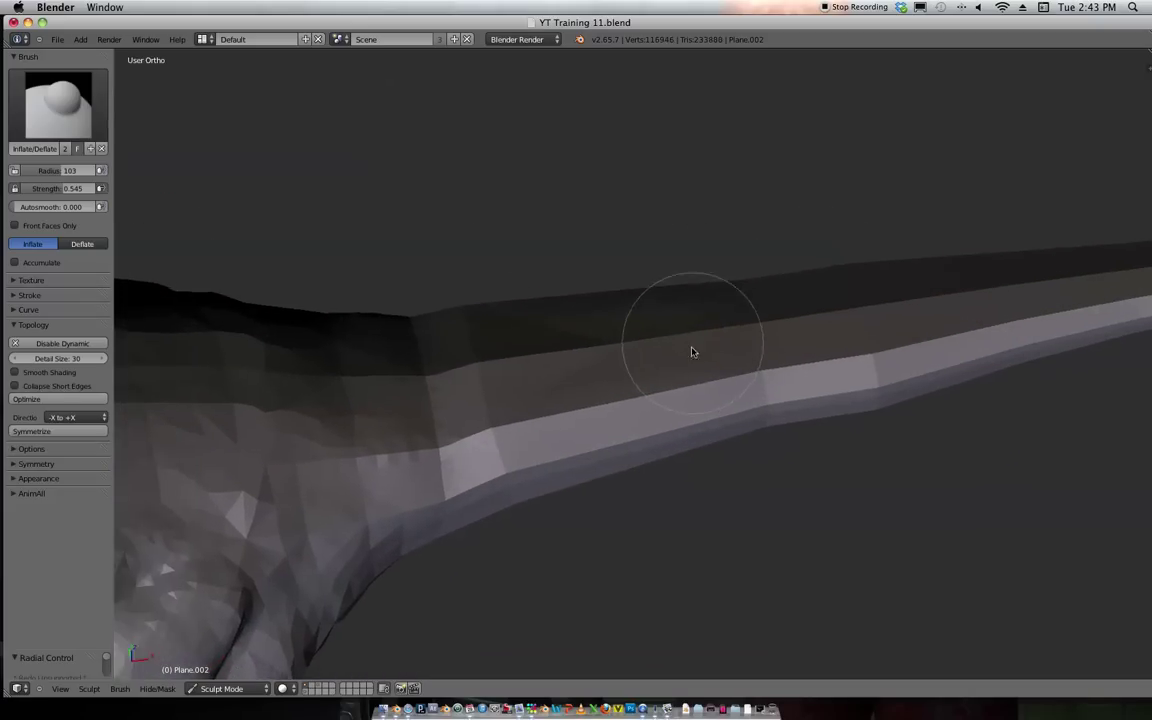
scroll(692, 346, "up", 1)
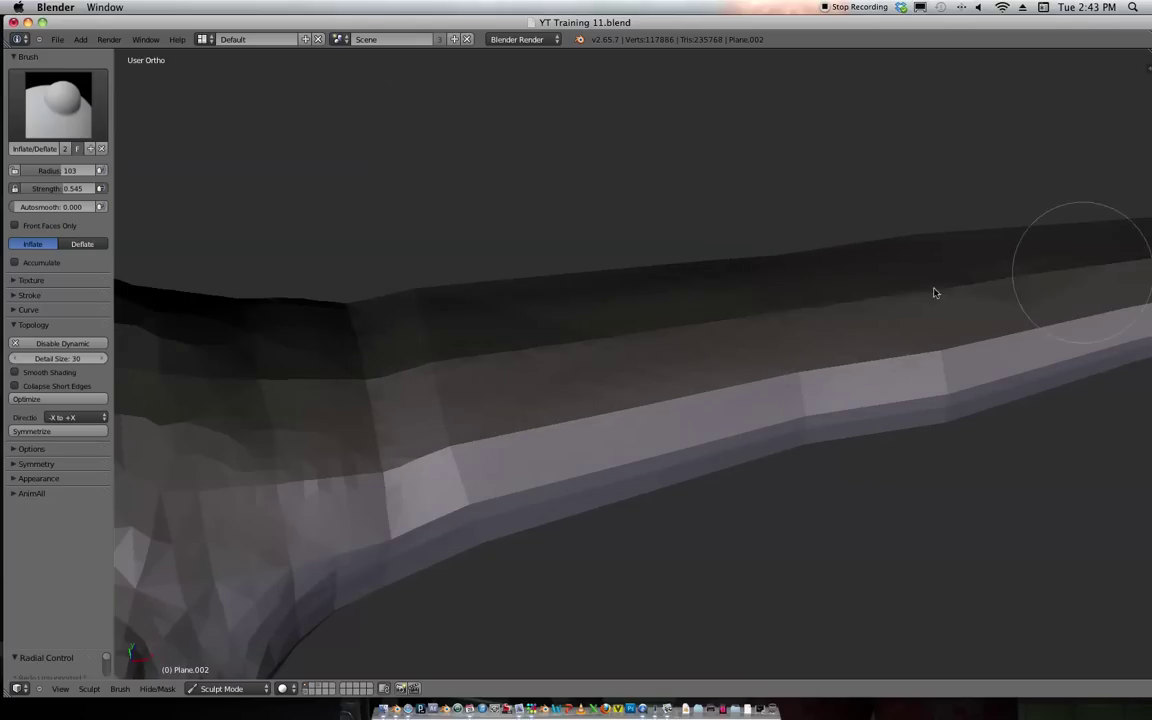
left_click_drag(839, 392, 646, 409)
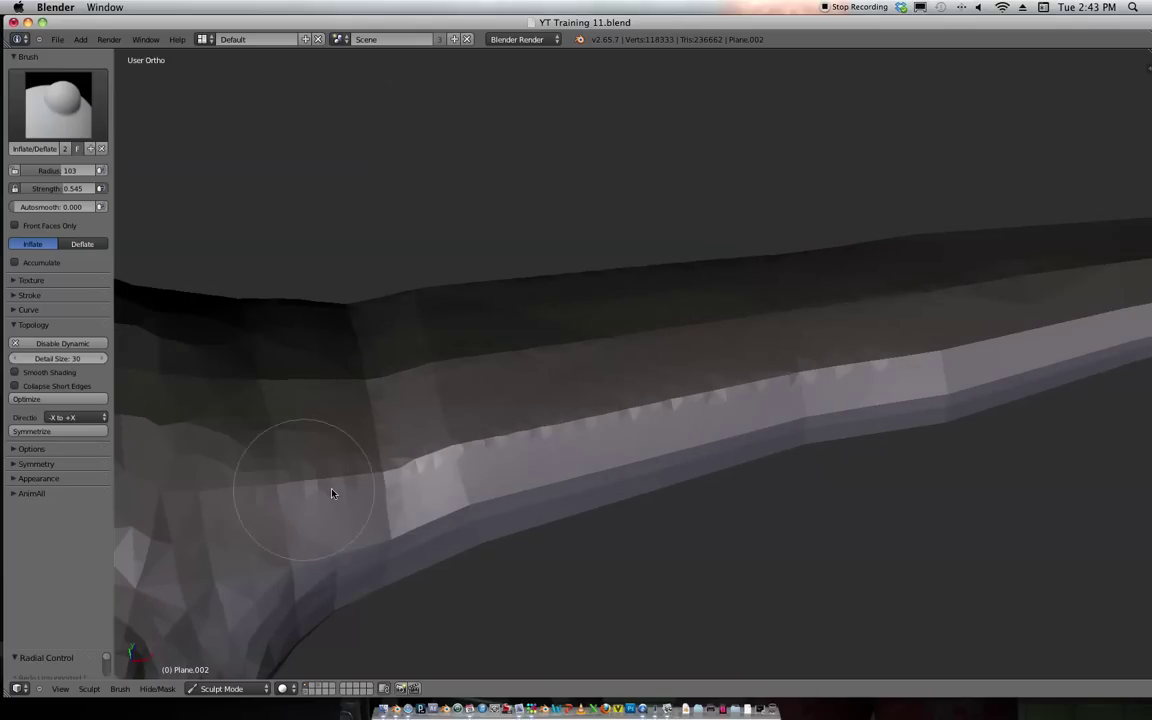
Soften the hard facet edges along the flank of the tail with further Inflate brush strokes.
middle_click_drag(805, 365, 602, 534)
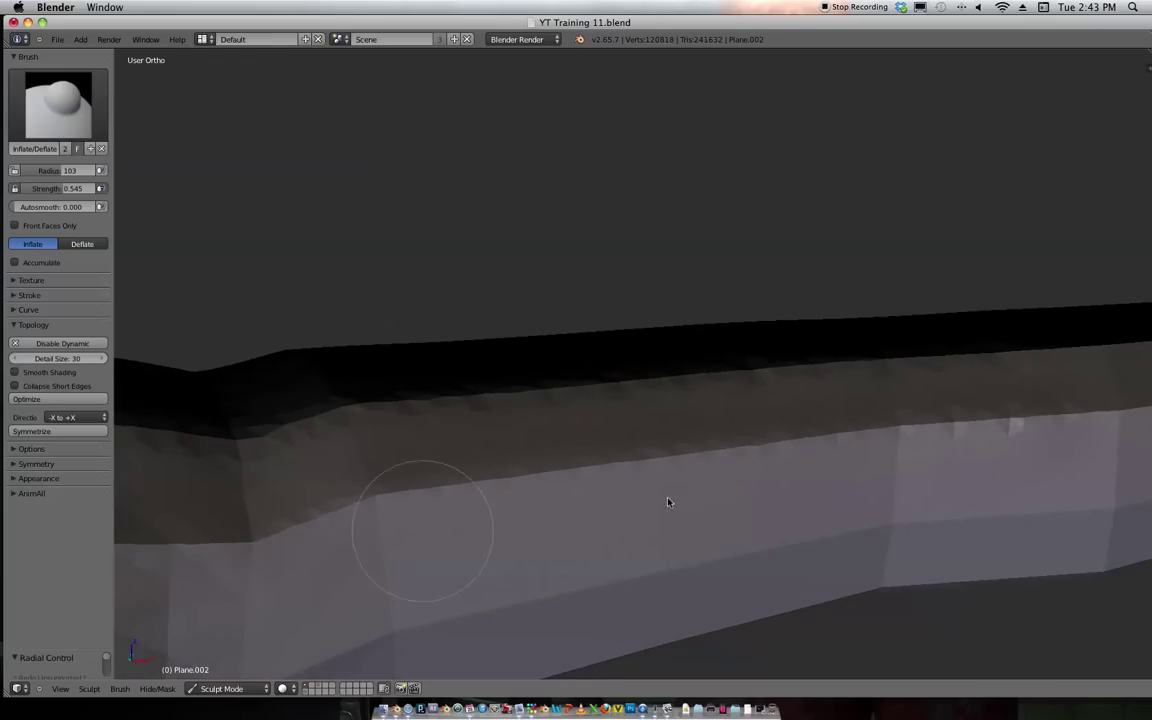
mouse_move(805, 485)
middle_mouse_down("ctrl")
mouse_move(1093, 262)
mouse_move(948, 370)
mouse_move(625, 488)
middle_mouse_up("ctrl")
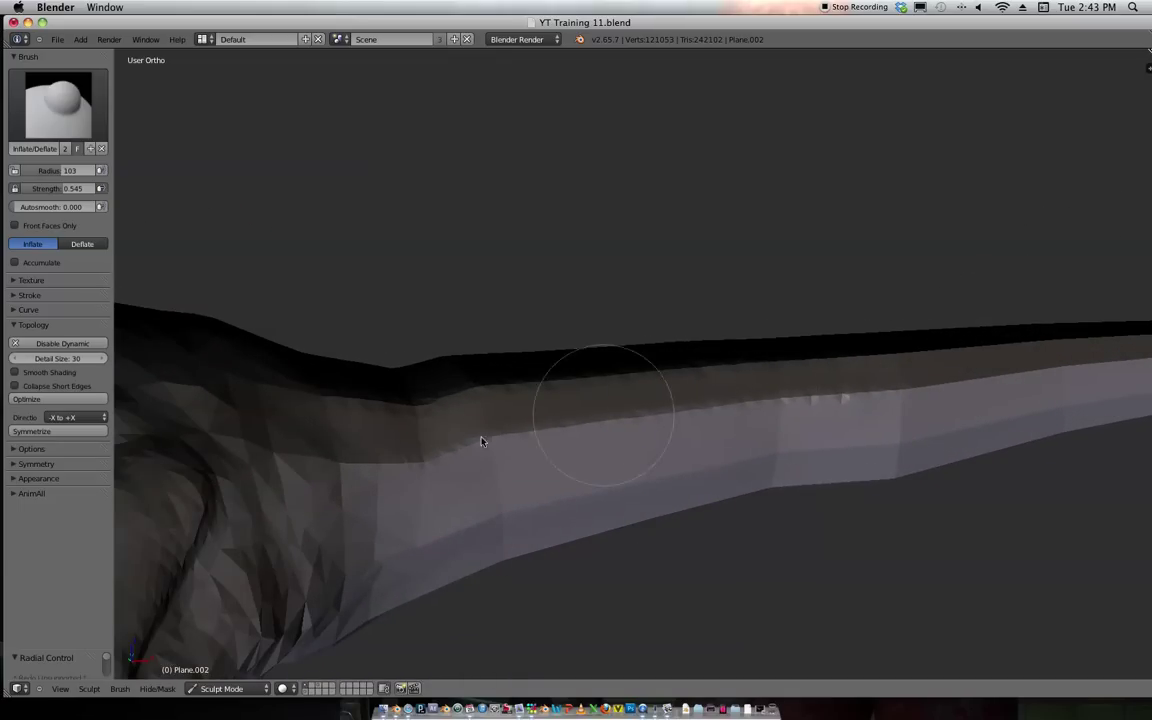
scroll(589, 420, "down", 6)
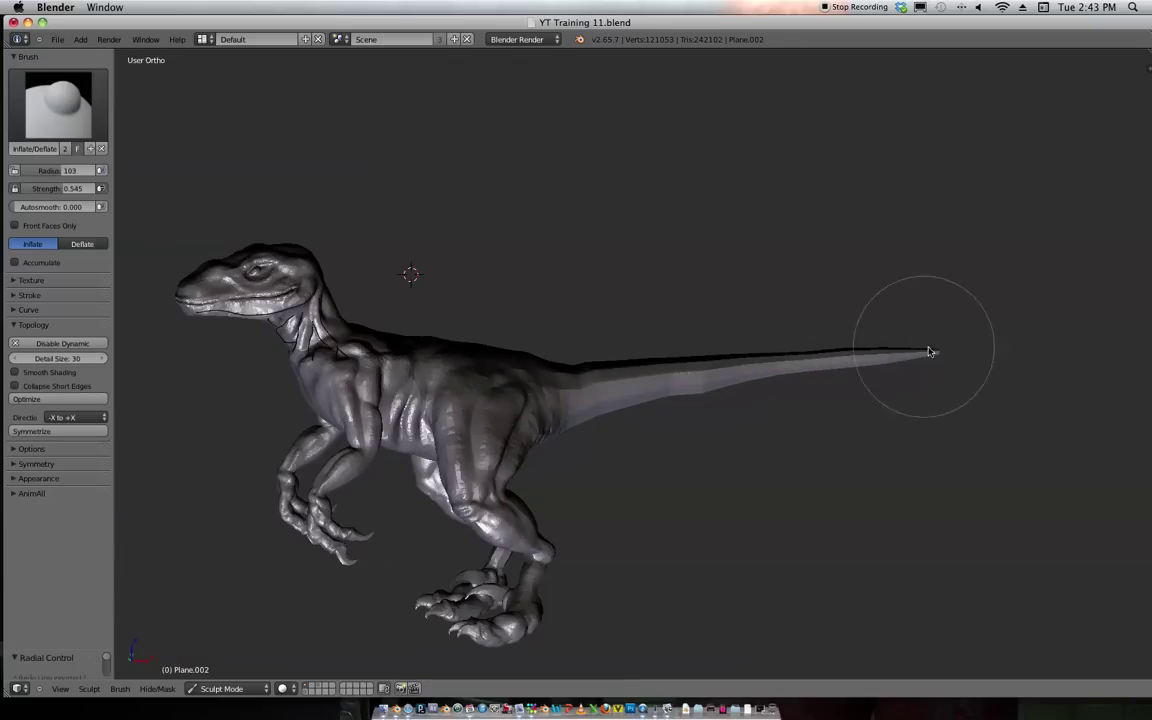
Refine the coarse polygons between the rear of the thigh and the tail base with Inflate strokes.
middle_click_drag(715, 350, 660, 319)
scroll(660, 319, "up", 6)
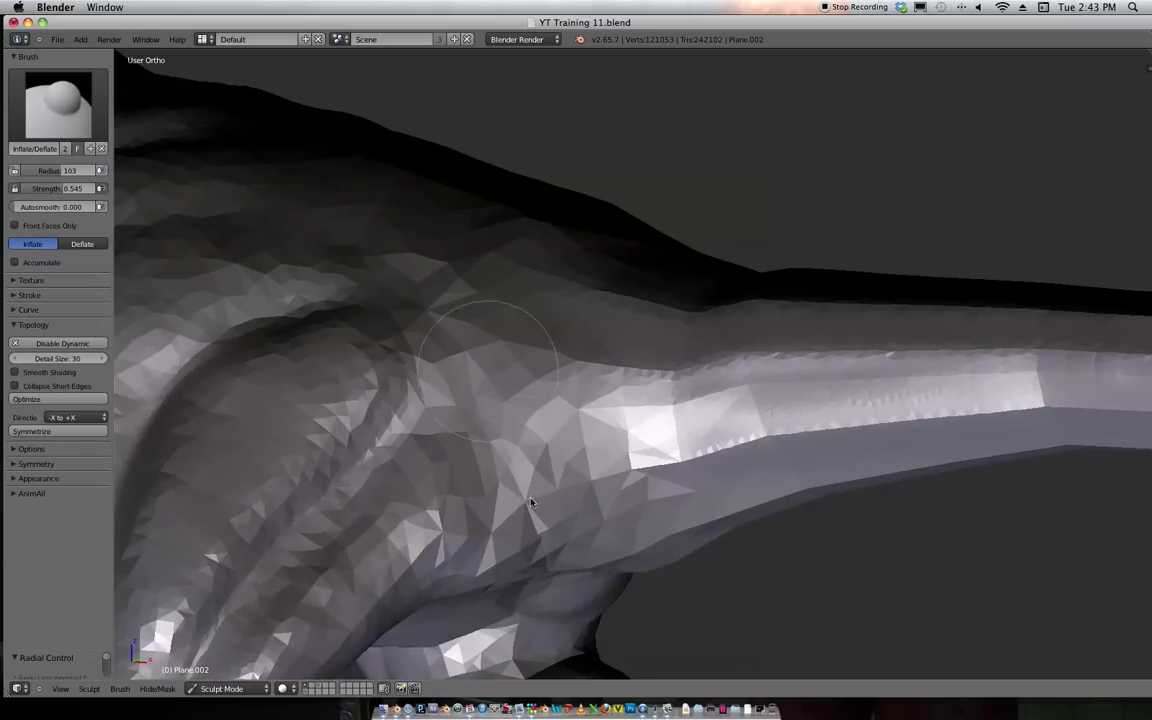
mouse_move(541, 362)
left_mouse_down()
mouse_move(586, 355)
mouse_move(427, 293)
mouse_move(411, 260)
mouse_move(497, 284)
left_mouse_up()
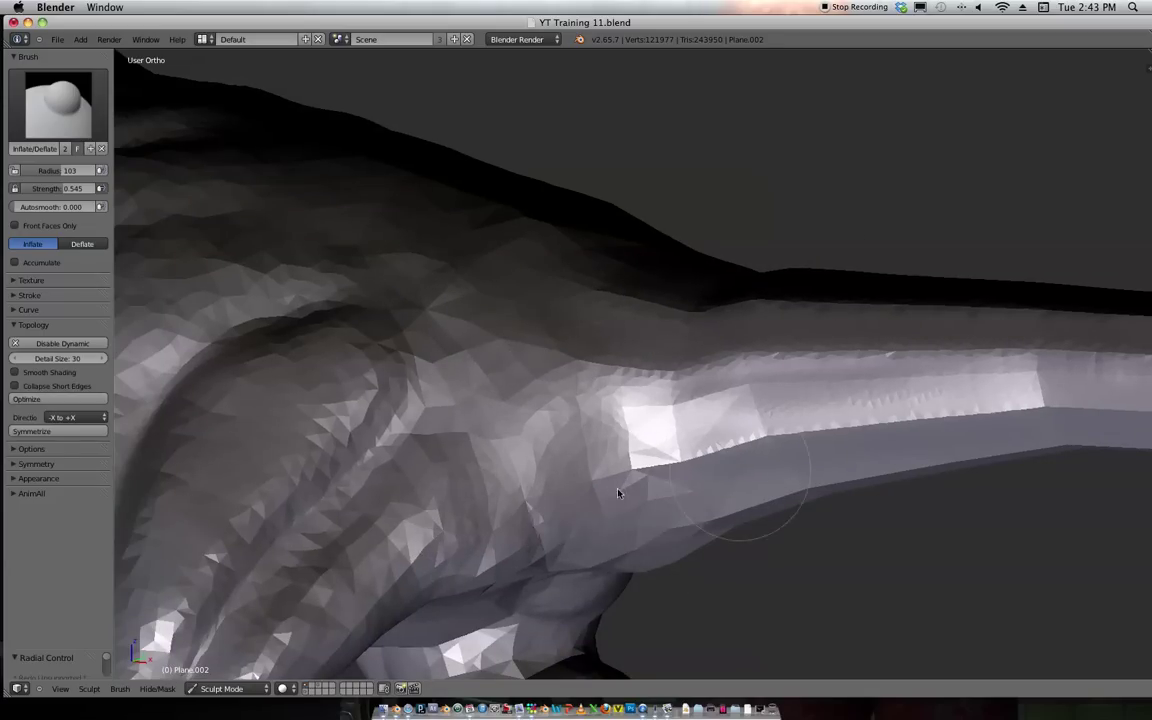
scroll(545, 451, "down", 4)
scroll(504, 380, "up", 6)
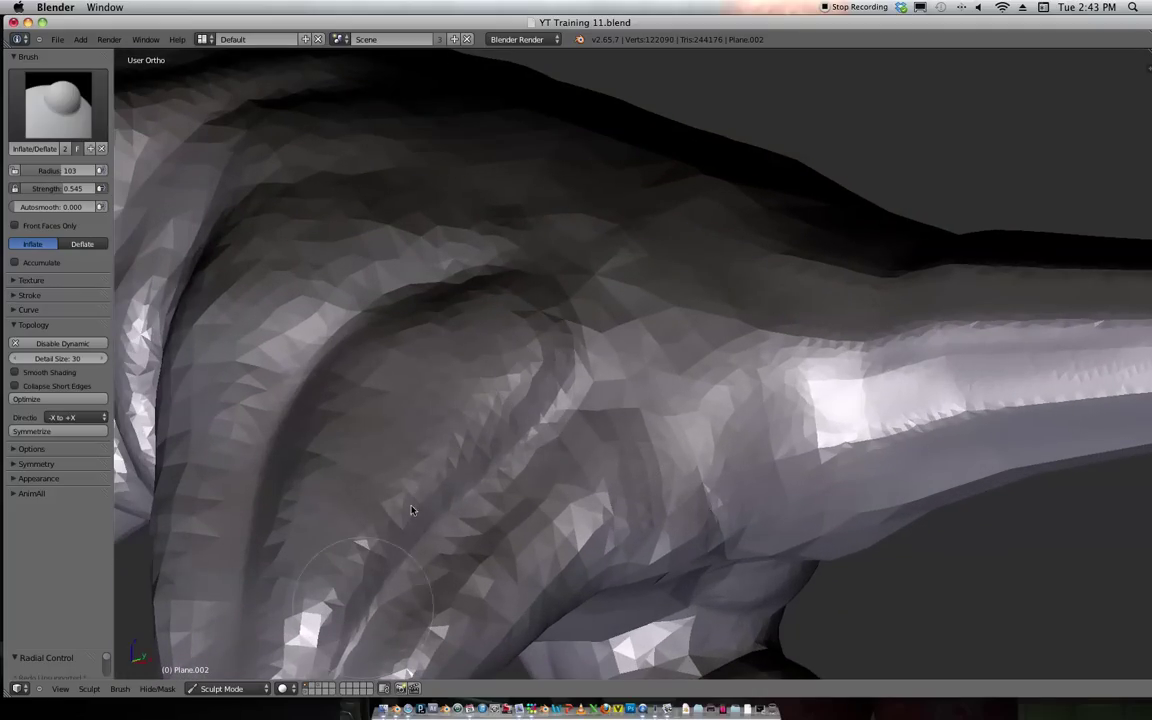
Inflate the muscle folds of the thigh, working from the upper rear down along the diagonal groove.
scroll(600, 300, "down", 4)
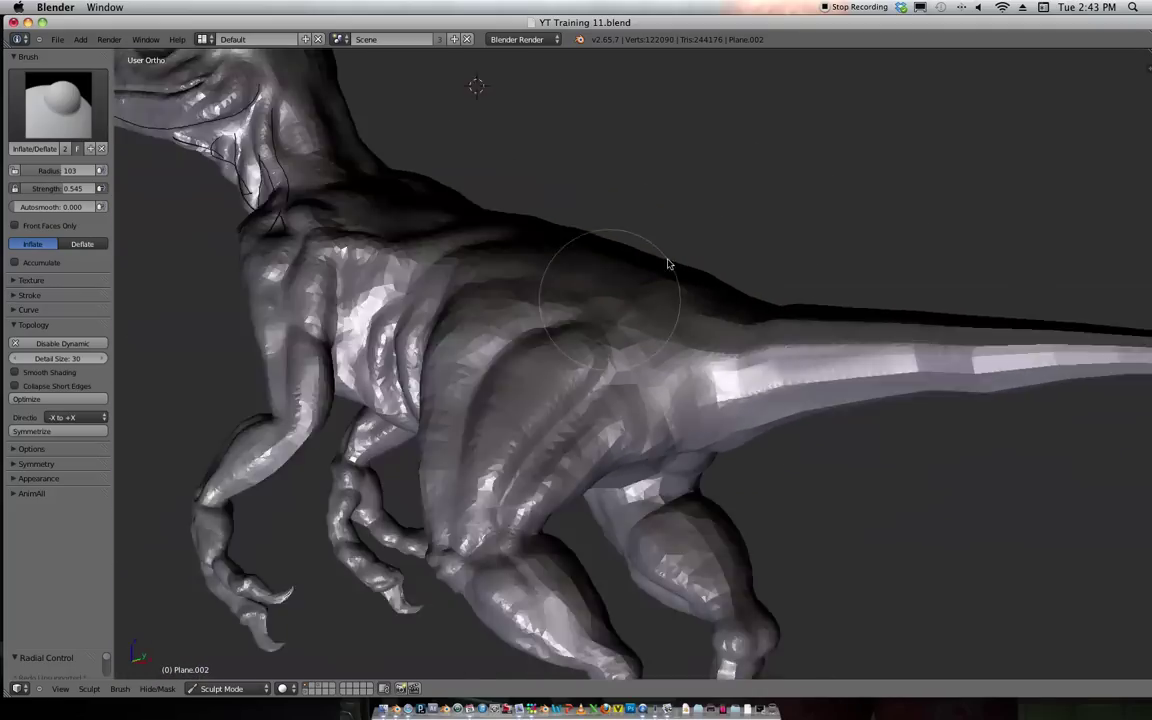
scroll(680, 300, "up", 6)
mouse_move(558, 329)
left_mouse_down()
mouse_move(432, 414)
mouse_move(517, 193)
mouse_move(427, 548)
left_mouse_up()
scroll(608, 272, "down", 5)
scroll(609, 272, "up", 4)
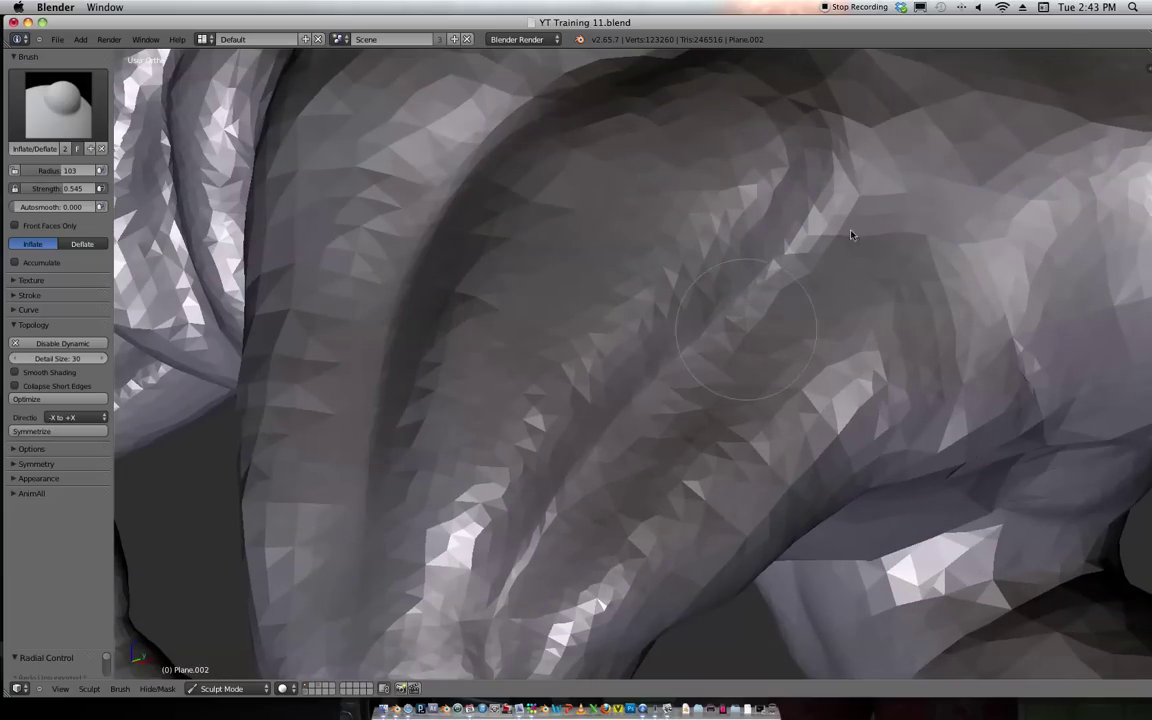
scroll(815, 265, "down", 5)
scroll(830, 303, "up", 3)
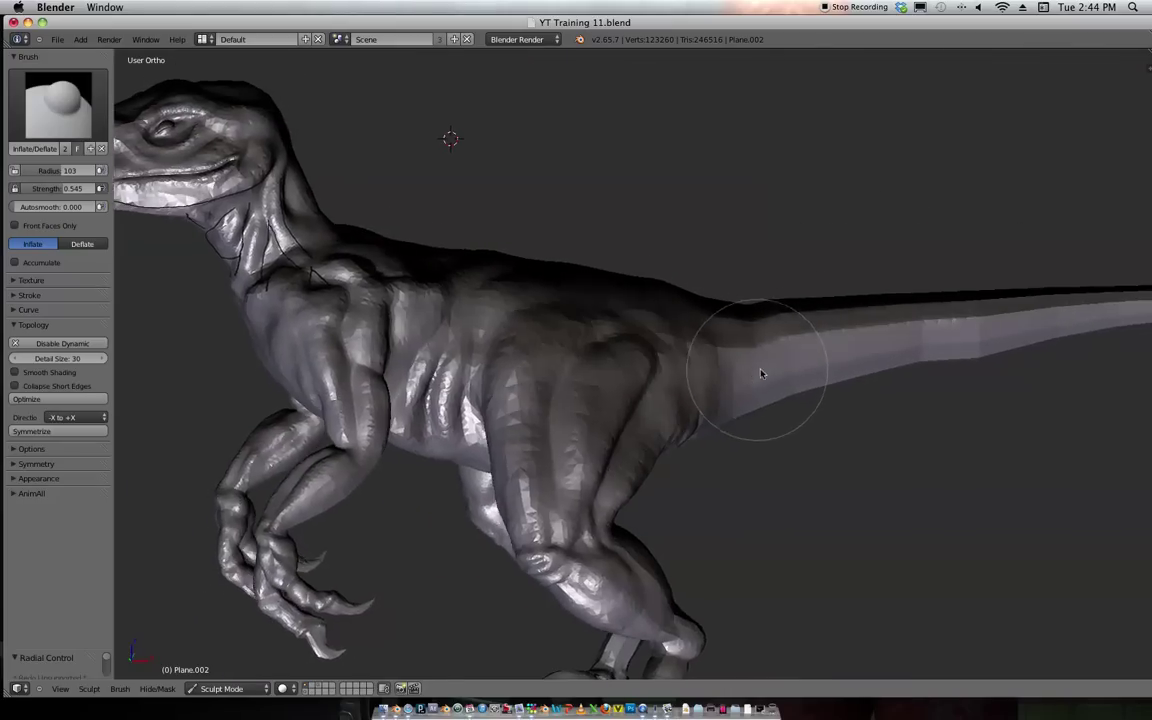
Add Inflate strokes to the upper thigh and hip where the leg meets the flank.
scroll(753, 386, "up", 4)
mouse_move(572, 249)
left_mouse_down()
mouse_move(545, 288)
mouse_move(594, 257)
mouse_move(567, 344)
left_mouse_up()
scroll(643, 267, "down", 5)
scroll(650, 300, "up", 5)
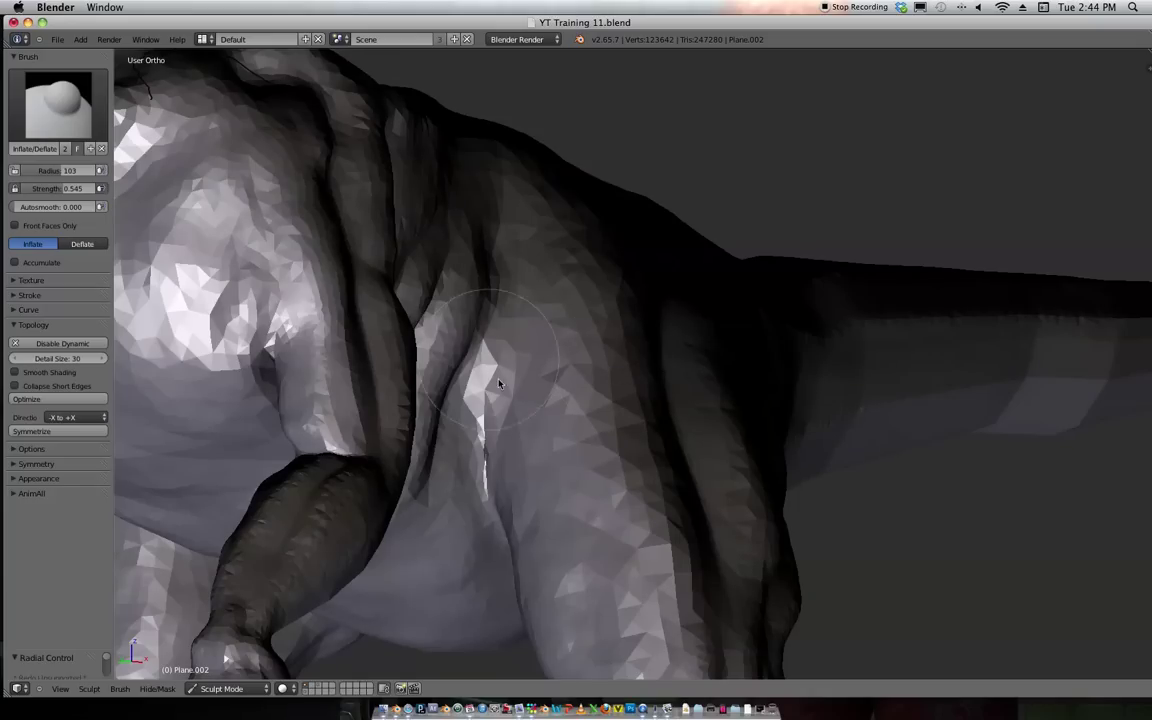
Save the sculpt over the existing file YT Training 11.blend.
scroll(643, 229, "down", 5)
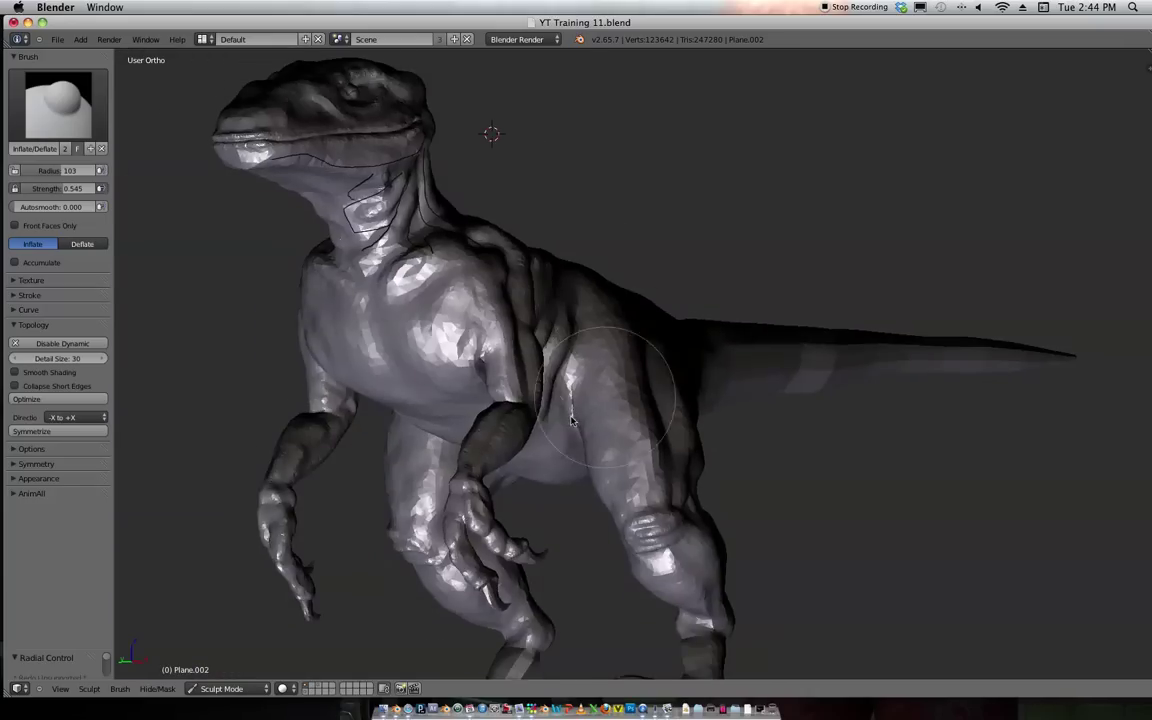
middle_click_drag(640, 385, 563, 470)
key("ctrl+s")
left_click(555, 462)
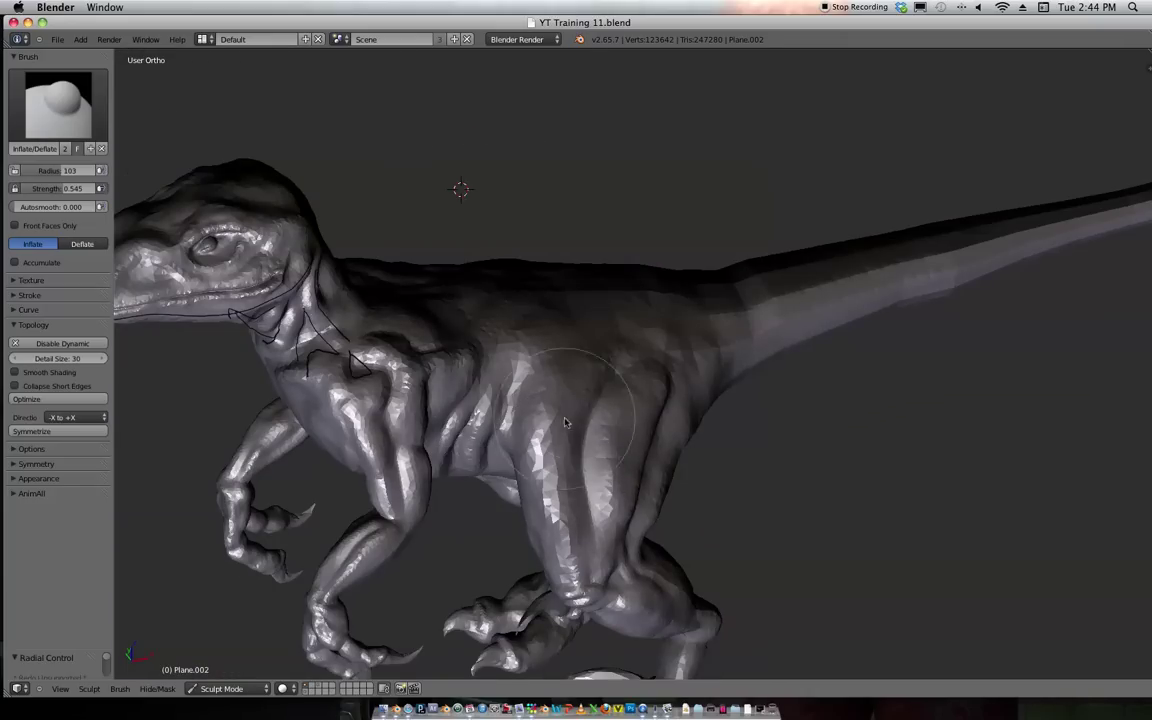
Turn on Smooth Shading for the dynamic topology sculpt.
left_click(15, 372)
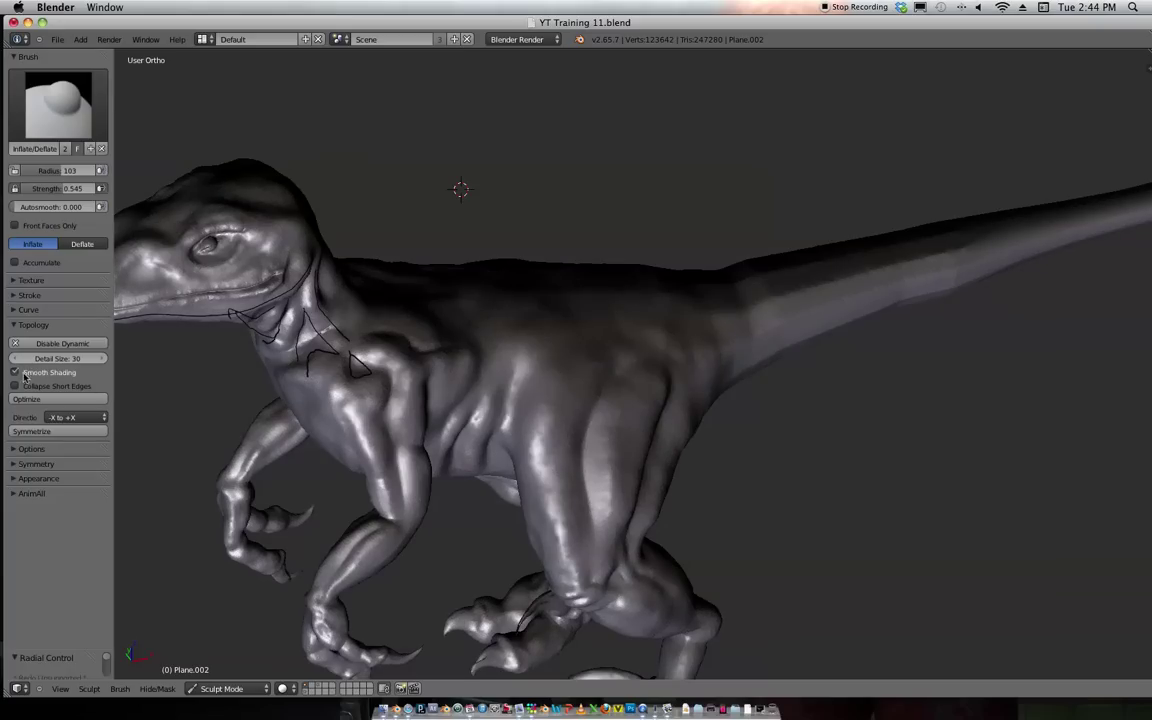
left_click(14, 452)
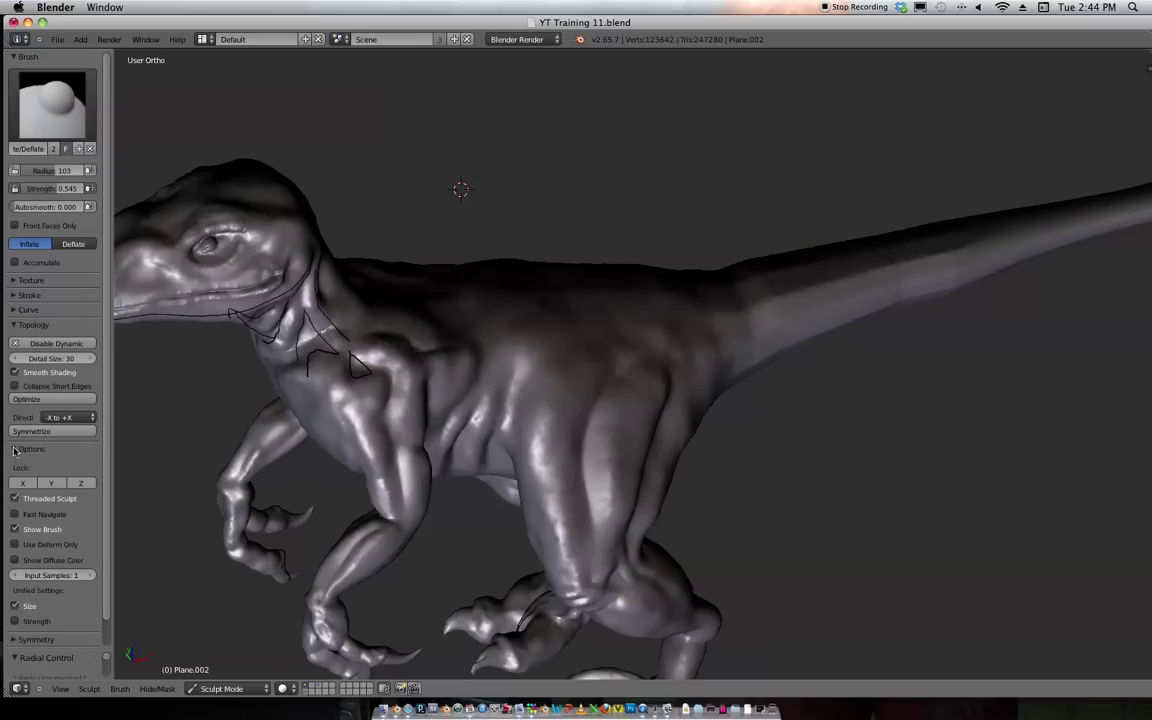
left_click(14, 451)
middle_click_drag(370, 473, 311, 504)
scroll(393, 308, "down", 4)
mouse_move(393, 308)
middle_mouse_down()
mouse_move(450, 324)
mouse_move(539, 300)
mouse_move(548, 312)
mouse_move(523, 307)
mouse_move(640, 345)
mouse_move(625, 257)
mouse_move(660, 250)
mouse_move(571, 329)
mouse_move(532, 275)
mouse_move(548, 290)
middle_mouse_up()
scroll(540, 298, "up", 6)
scroll(540, 350, "down", 3)
scroll(604, 367, "up", 5)
Delete the Grease Pencil layer that holds the black guide strokes on the neck and jaw.
key("n")
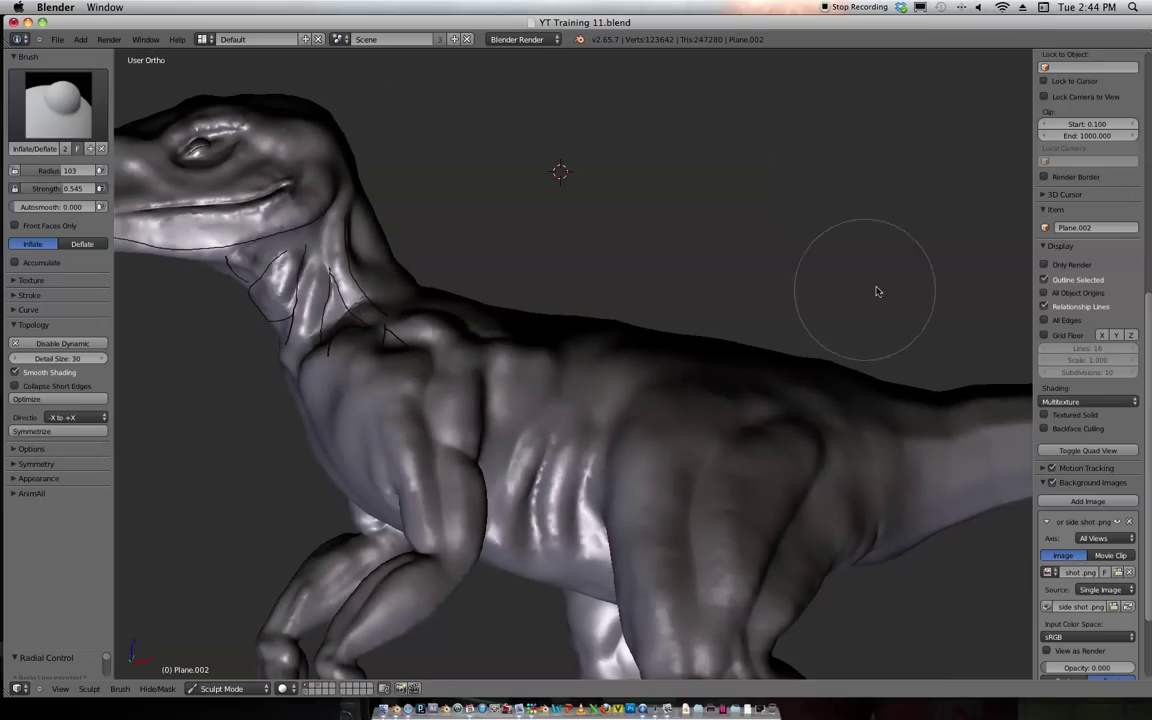
scroll(1080, 415, "down", 4)
scroll(1080, 415, "up", 10)
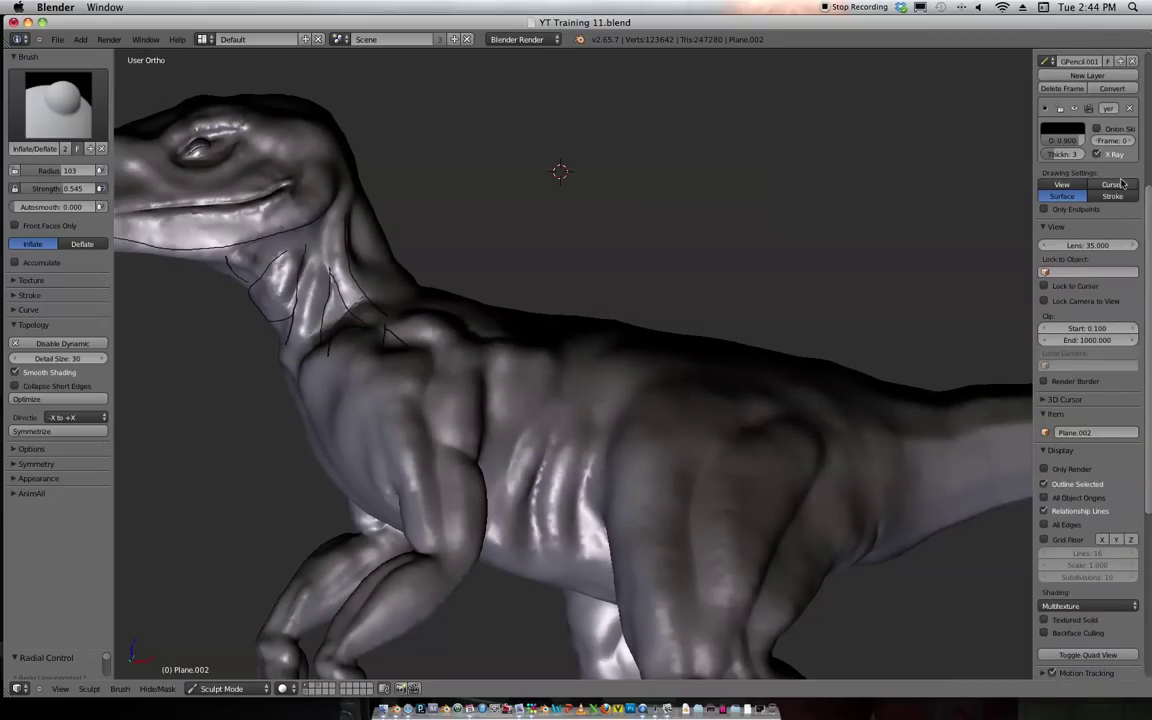
scroll(813, 375, "down", 6)
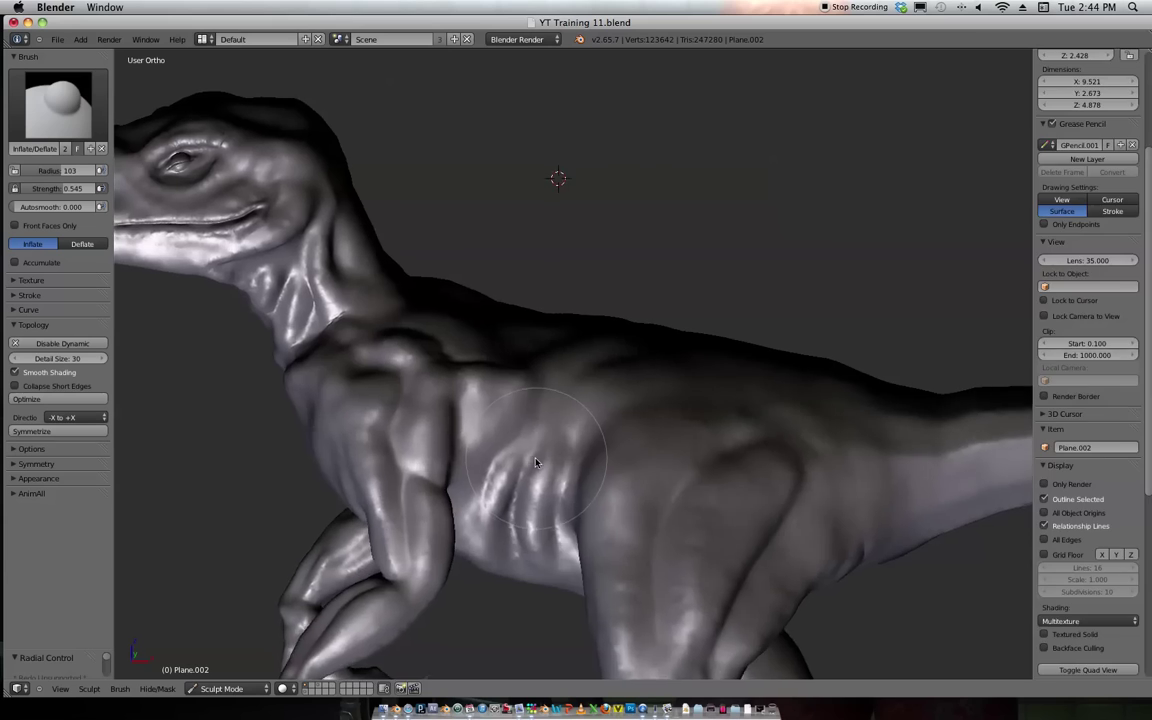
key("n")
Shape the curved ridge on the snout in front of the eye with Inflate strokes along its length.
scroll(616, 308, "down", 2)
mouse_move(504, 283)
middle_mouse_down()
mouse_move(668, 352)
mouse_move(485, 489)
mouse_move(663, 398)
middle_mouse_up()
scroll(674, 422, "up", 5)
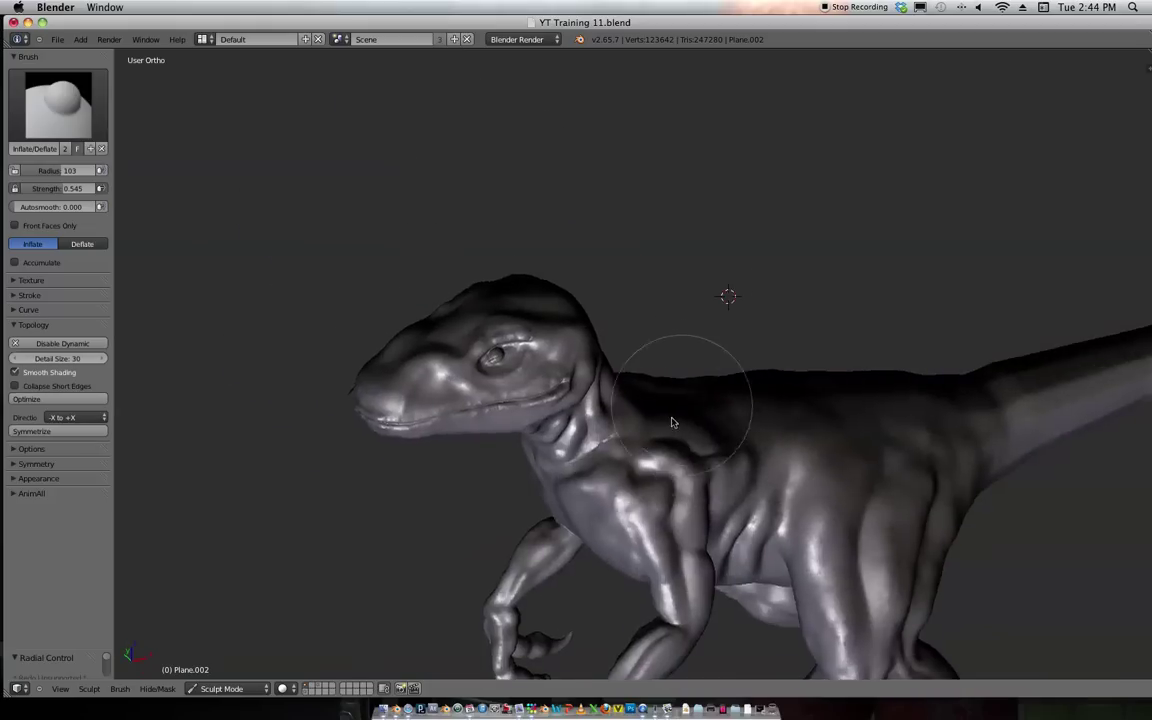
mouse_move(623, 470)
middle_mouse_down()
mouse_move(576, 404)
mouse_move(648, 486)
mouse_move(677, 543)
middle_mouse_up()
scroll(648, 486, "up", 2)
scroll(677, 543, "up", 2)
middle_click_drag(643, 503, 684, 411)
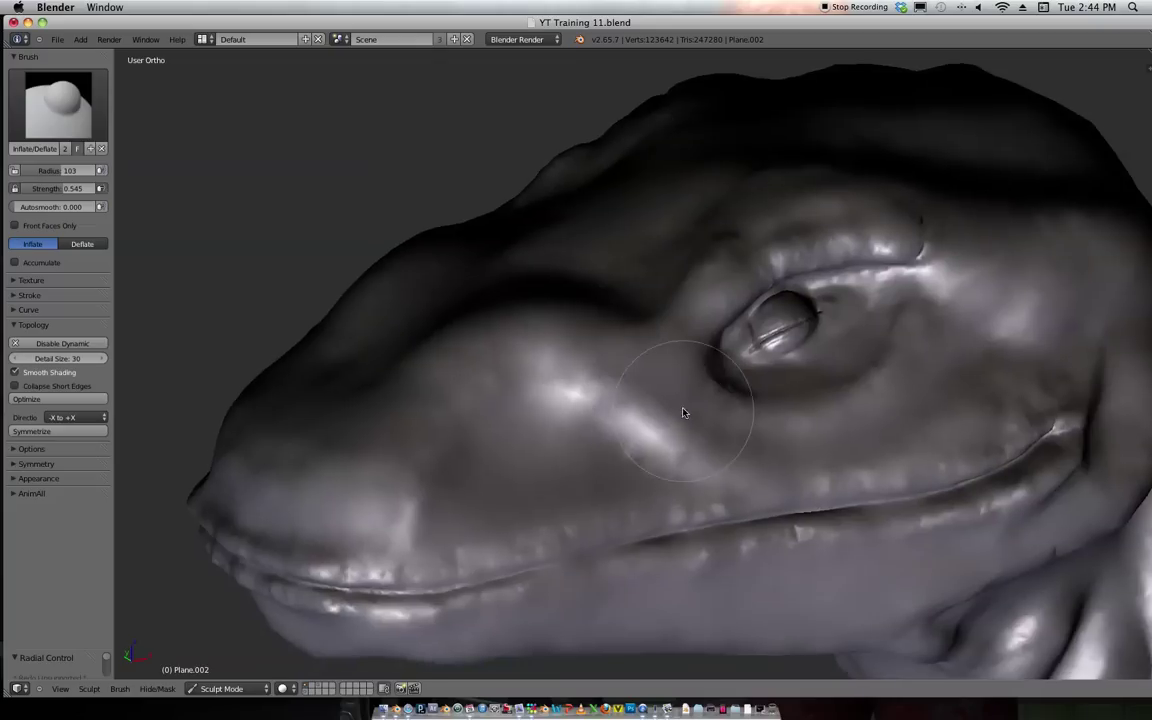
scroll(622, 465, "up", 2)
mouse_move(622, 465)
left_mouse_down()
mouse_move(481, 386)
mouse_move(422, 409)
mouse_move(388, 450)
mouse_move(496, 357)
mouse_move(543, 427)
mouse_move(656, 430)
left_mouse_up()
mouse_move(656, 430)
middle_mouse_down()
mouse_move(639, 455)
mouse_move(499, 378)
middle_mouse_up()
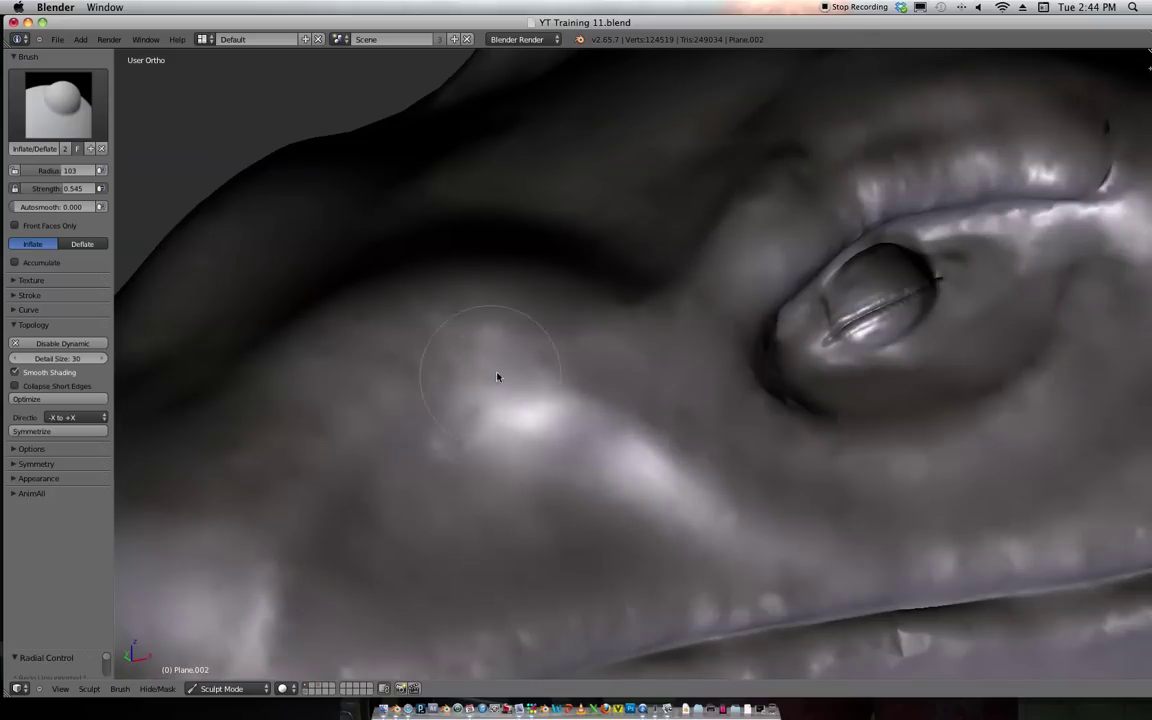
mouse_move(537, 418)
left_mouse_down()
mouse_move(553, 424)
mouse_move(495, 400)
mouse_move(347, 437)
mouse_move(321, 507)
mouse_move(713, 498)
left_mouse_up()
Build up the fold that curves beneath the eye and back across the cheek with Inflate strokes.
middle_click_drag(713, 498, 778, 491, "ctrl")
middle_click_drag(778, 491, 565, 550, "shift")
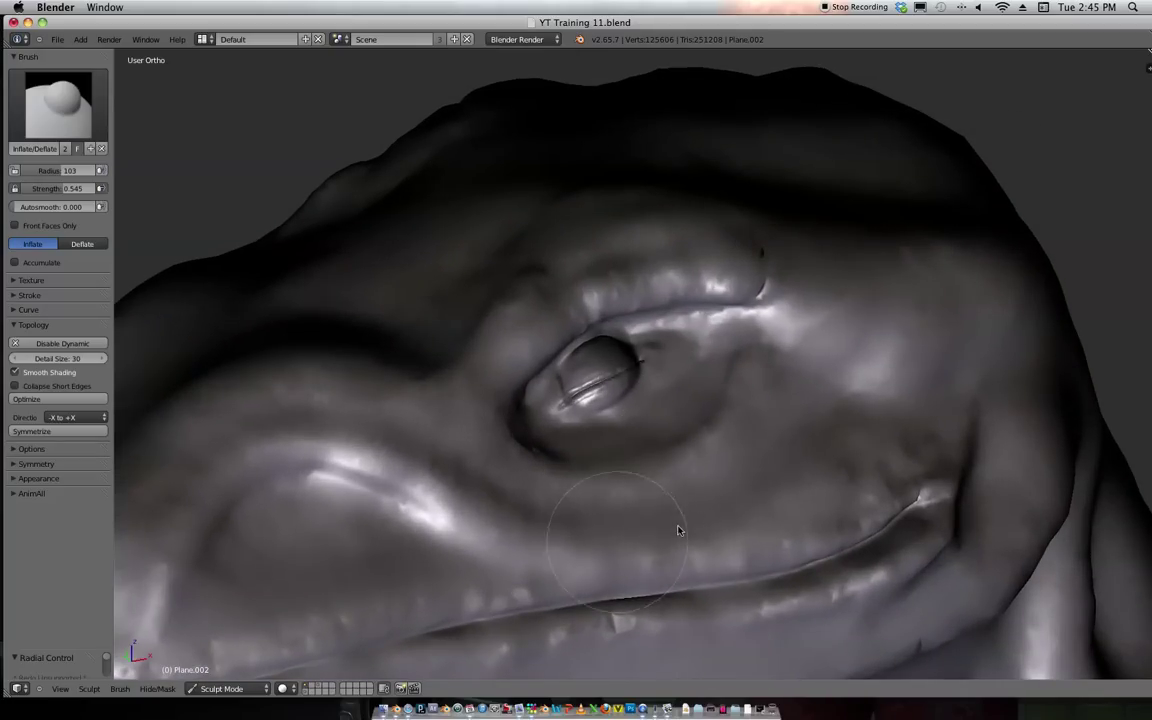
middle_click_drag(736, 478, 597, 551, "ctrl")
mouse_move(921, 387)
left_mouse_down()
mouse_move(1030, 330)
mouse_move(1070, 247)
mouse_move(968, 401)
left_mouse_up()
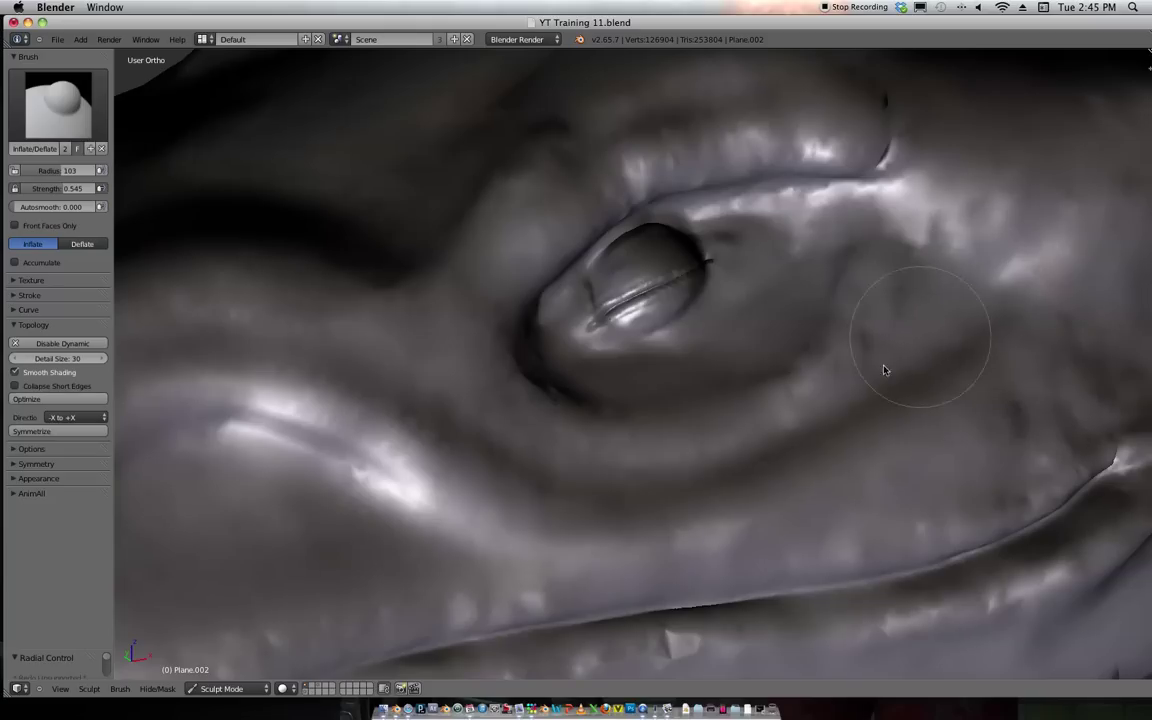
Switch to the Crease brush and carve a groove under the snout hollow, just above the upper lip.
scroll(693, 458, "down", 6)
scroll(1005, 213, "up", 3)
scroll(855, 306, "down", 4)
scroll(775, 350, "up", 6)
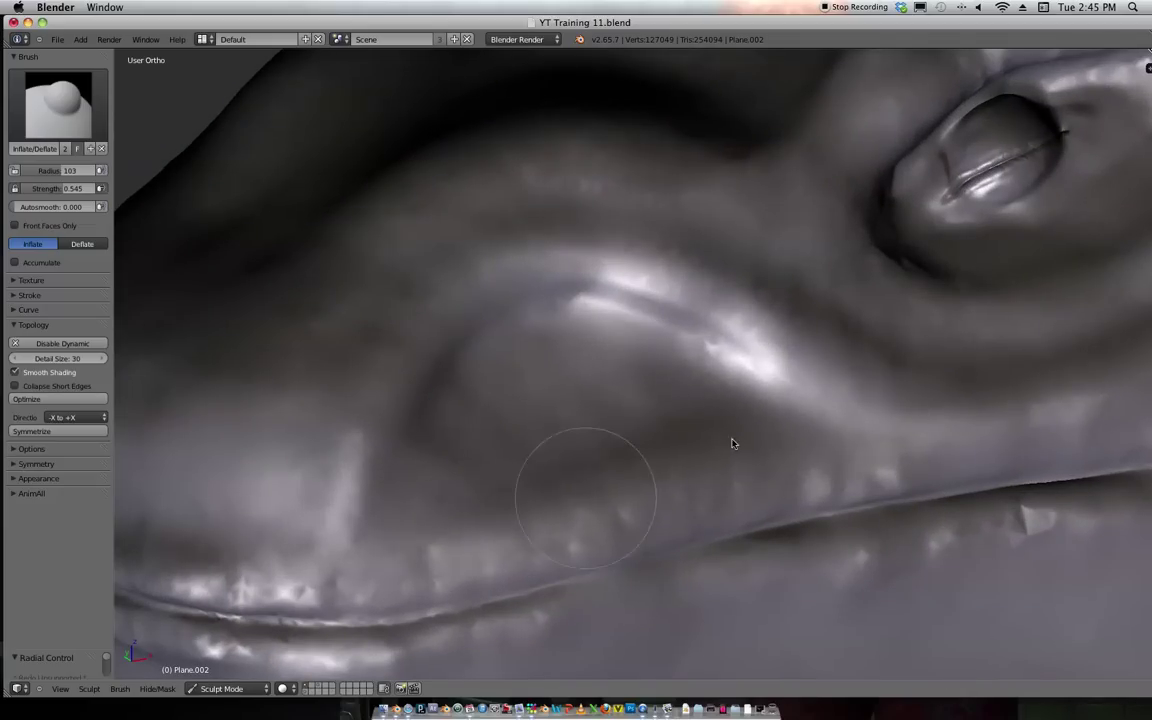
key("shift+c")
mouse_move(666, 424)
left_mouse_down()
mouse_move(717, 401)
mouse_move(575, 471)
mouse_move(771, 417)
mouse_move(859, 417)
left_mouse_up()
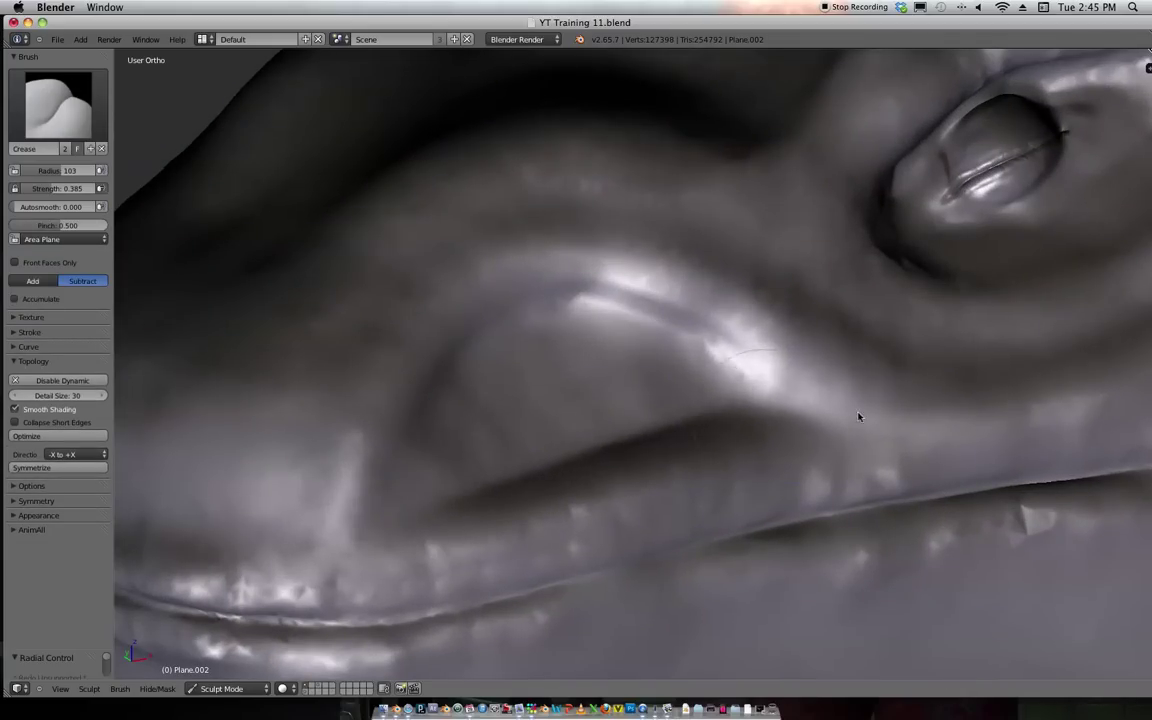
Extend the creased groove above the upper lip backward from the snout hollow toward the cheek.
scroll(866, 280, "down", 5)
middle_click_drag(866, 280, 830, 285)
middle_click_drag(862, 492, 747, 306, "shift")
middle_click_drag(665, 240, 743, 425, "shift")
mouse_move(743, 427)
middle_mouse_down("ctrl")
mouse_move(668, 514)
mouse_move(660, 546)
middle_mouse_up("ctrl")
left_click_drag(563, 365, 751, 399)
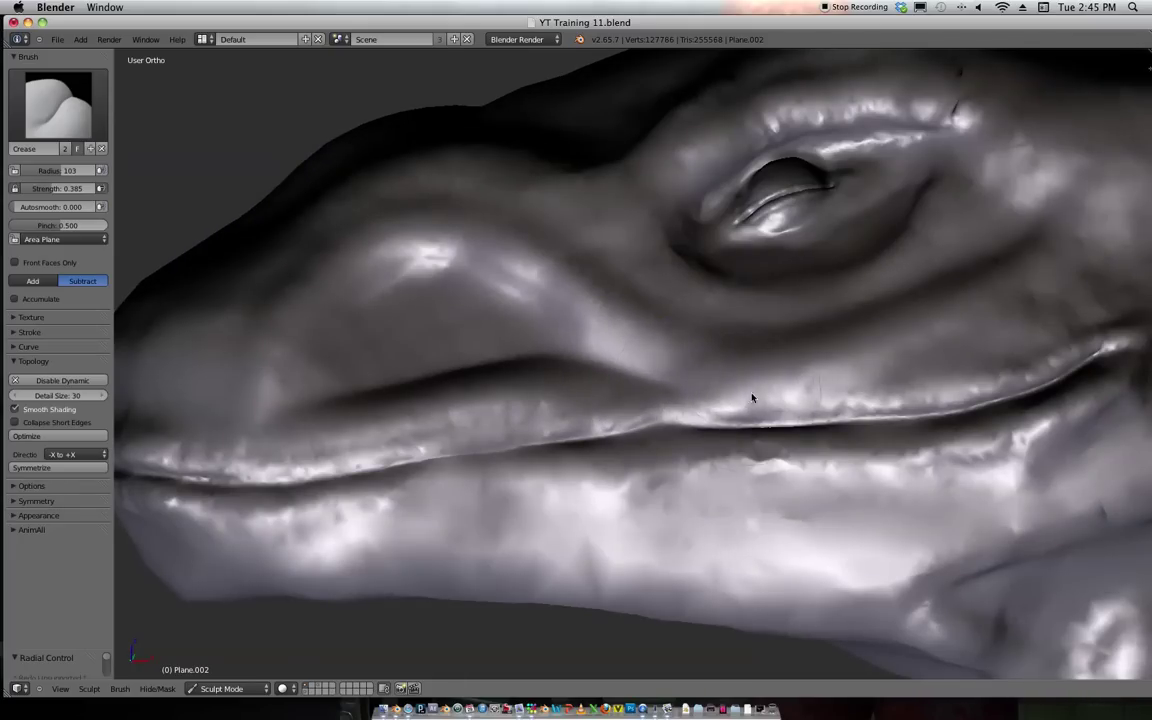
Carve subtle Crease strokes into the front of the snout, between its tip and the snout hollow.
scroll(918, 239, "down", 5)
scroll(716, 317, "up", 7)
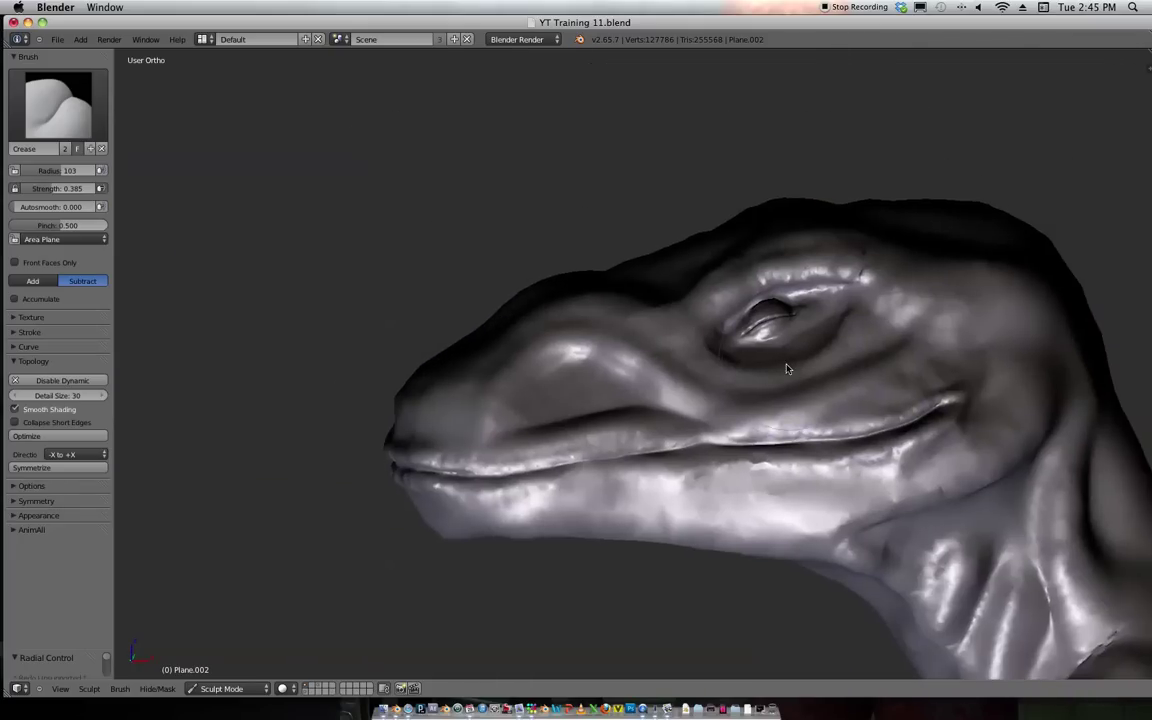
scroll(713, 367, "up", 2)
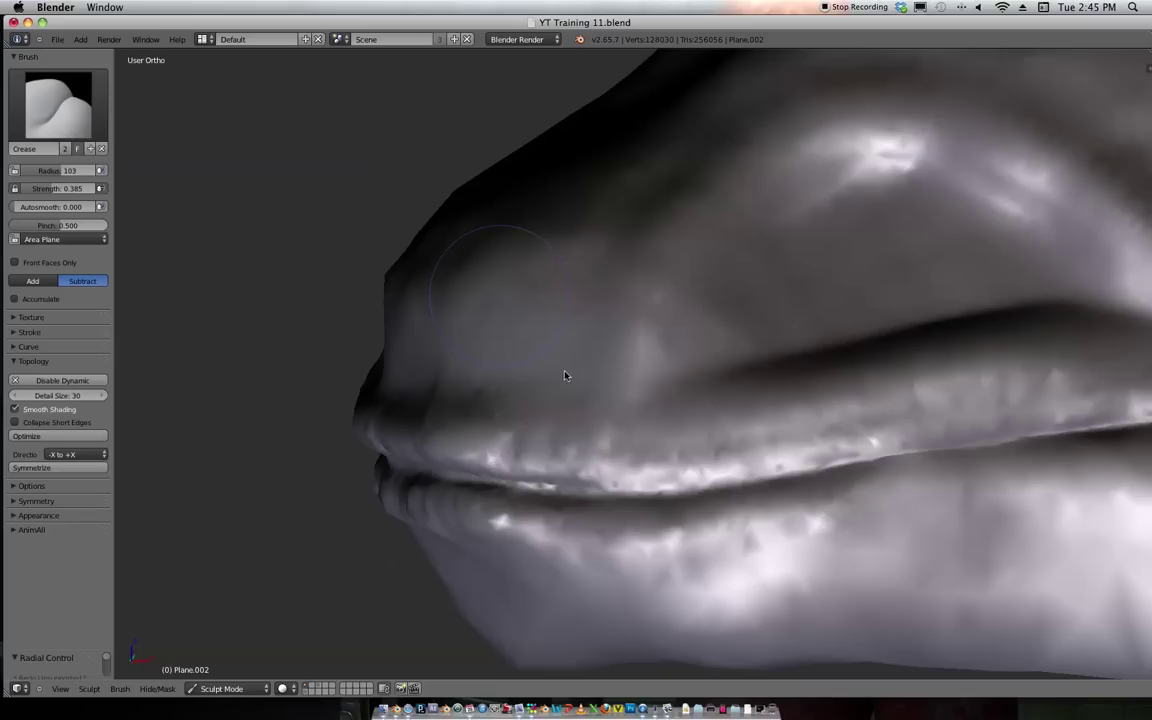
left_click_drag(566, 397, 599, 358)
Switch to the Inflate brush and build up the end of the brow fold behind the eye.
middle_click_drag(635, 356, 820, 260, "ctrl")
middle_click_drag(1020, 290, 576, 415, "shift")
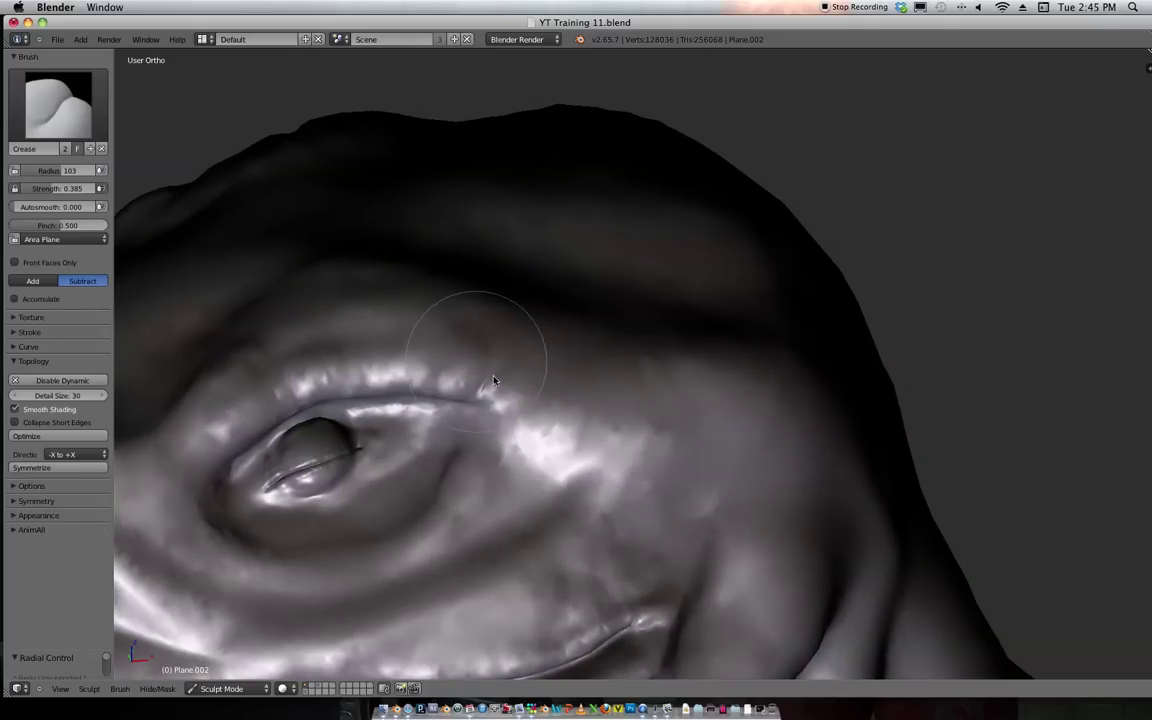
scroll(600, 330, "down", 5)
scroll(663, 329, "up", 5)
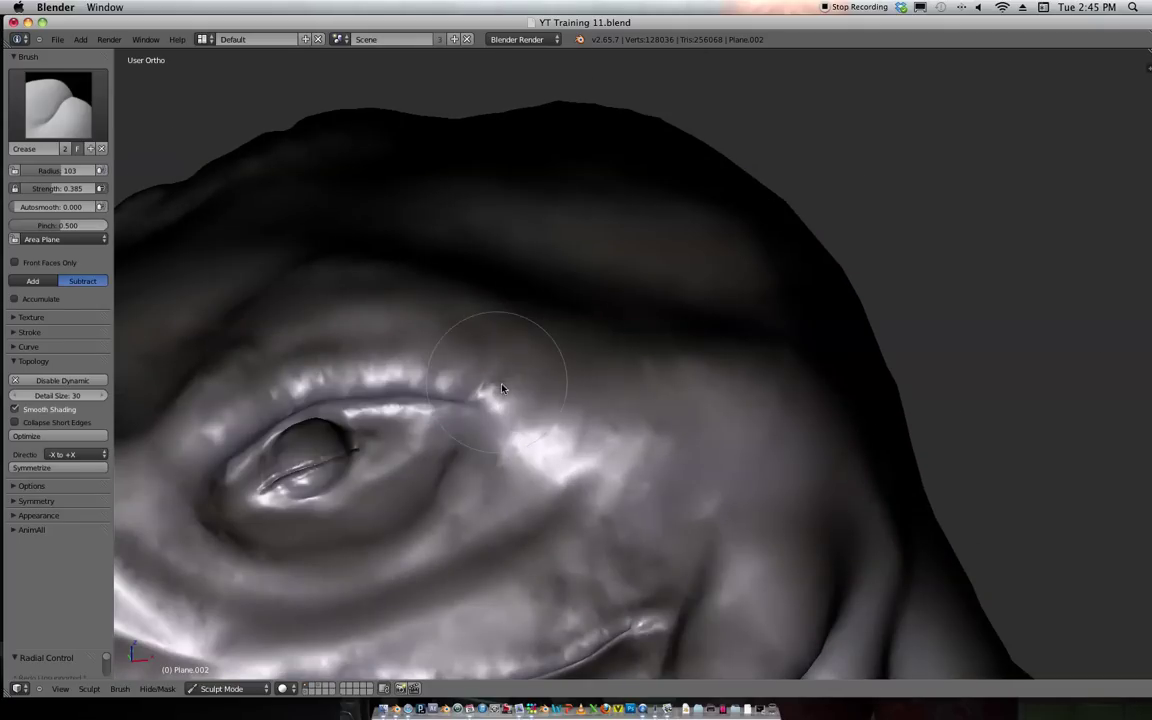
key("i")
scroll(504, 393, "up", 4)
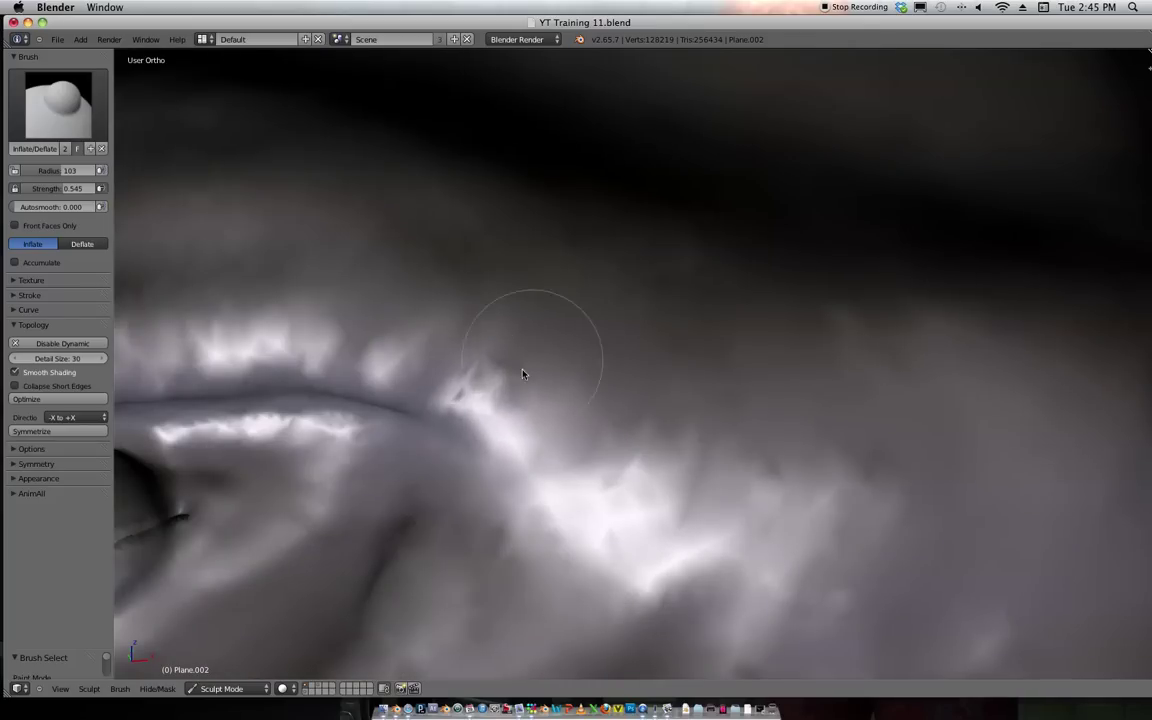
mouse_move(466, 410)
left_mouse_down()
mouse_move(506, 334)
mouse_move(548, 381)
mouse_move(548, 417)
mouse_move(546, 378)
mouse_move(563, 398)
left_mouse_up()
scroll(555, 370, "down", 3)
left_click_drag(545, 342, 571, 396)
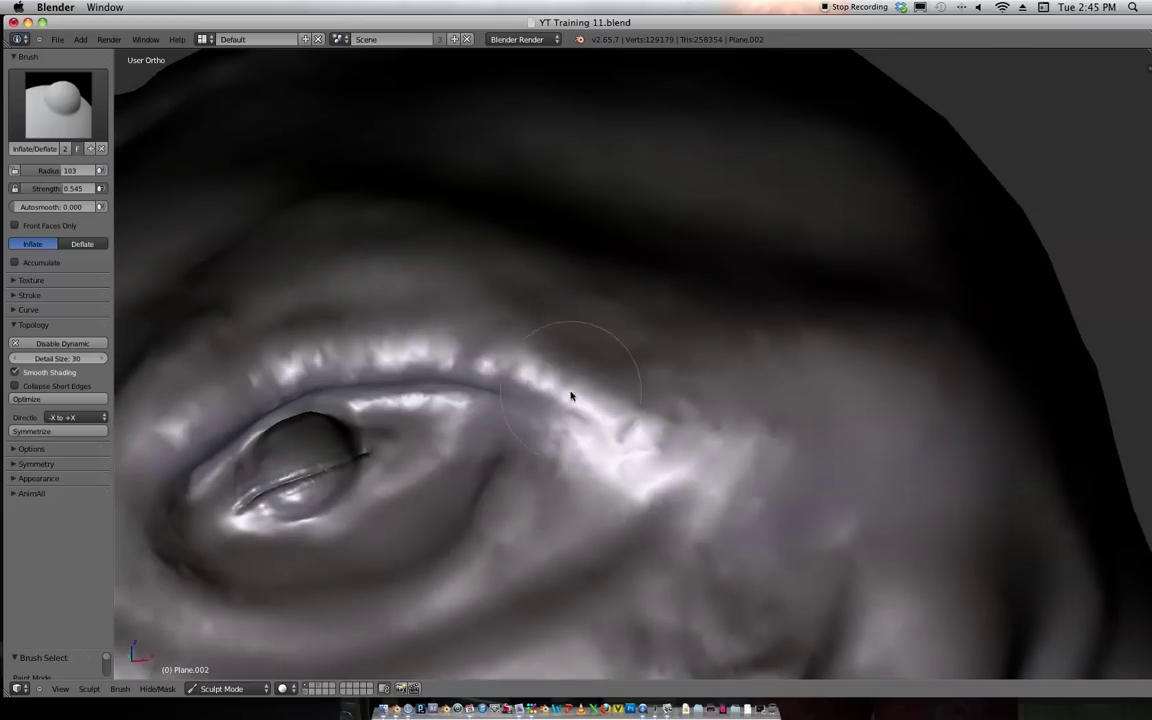
Thicken the fold over the upper eyelid with Inflate strokes and carry it down behind the eye corner.
scroll(552, 375, "down", 2)
middle_click_drag(612, 331, 760, 329, "shift")
scroll(556, 371, "up", 2)
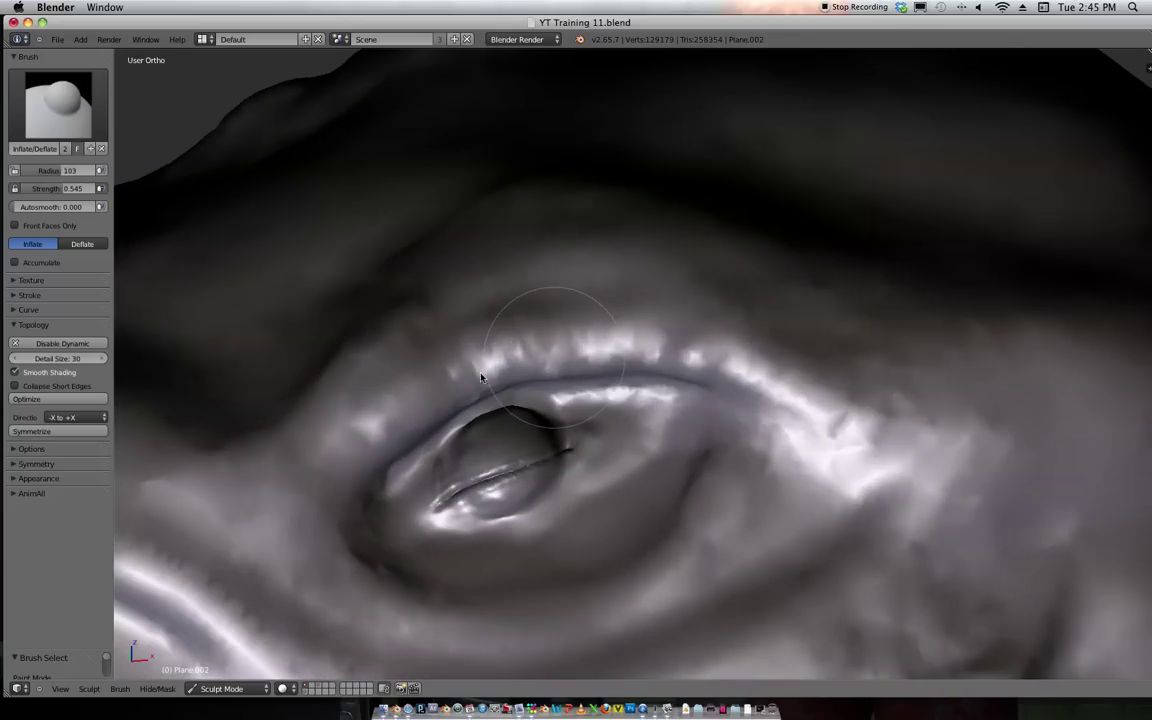
mouse_move(443, 397)
left_mouse_down()
mouse_move(500, 335)
mouse_move(687, 353)
left_mouse_up()
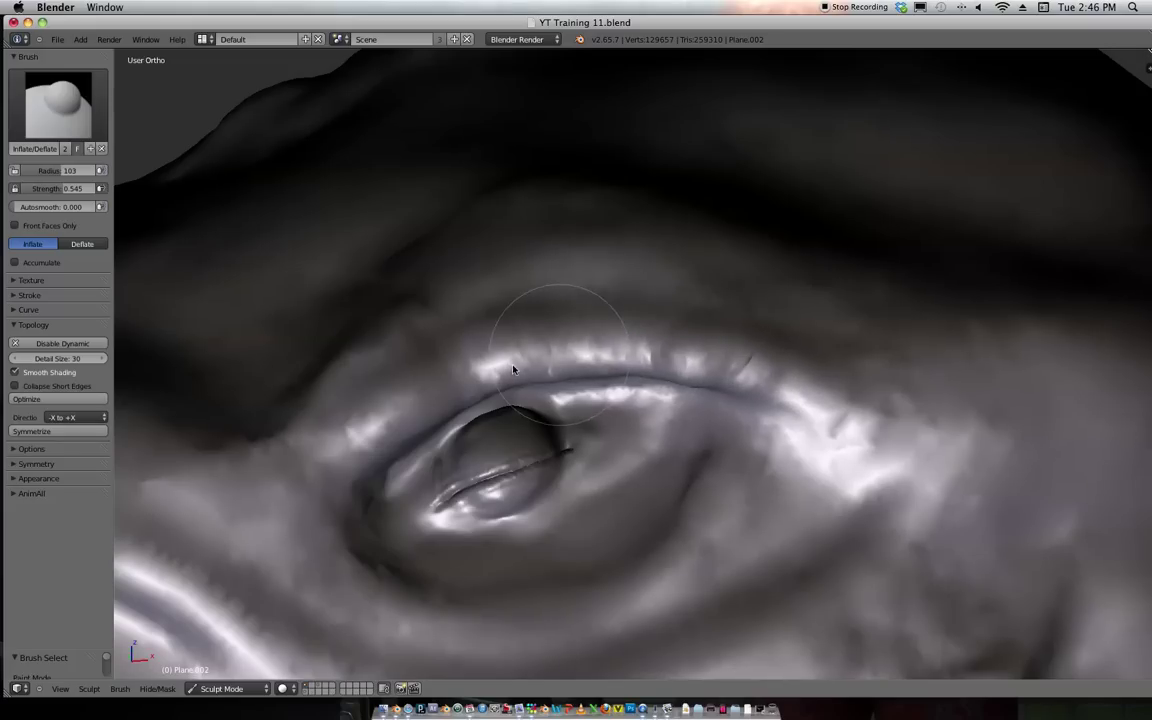
mouse_move(830, 413)
left_mouse_down()
mouse_move(766, 404)
mouse_move(866, 458)
left_mouse_up()
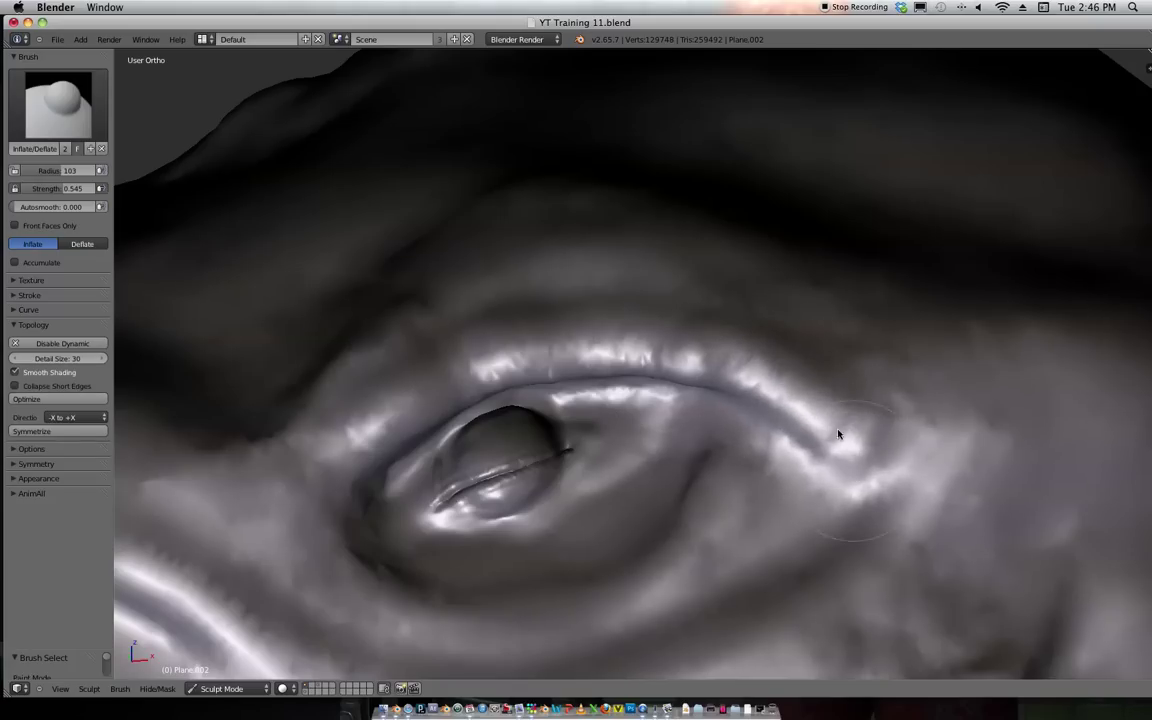
Even out the brow ridge above the eye with Inflate strokes, working from a raised view of the head.
scroll(785, 276, "down", 9)
mouse_move(784, 286)
middle_mouse_down()
mouse_move(784, 321)
mouse_move(732, 460)
mouse_move(764, 291)
middle_mouse_up()
scroll(728, 466, "up", 4)
scroll(761, 499, "up", 3)
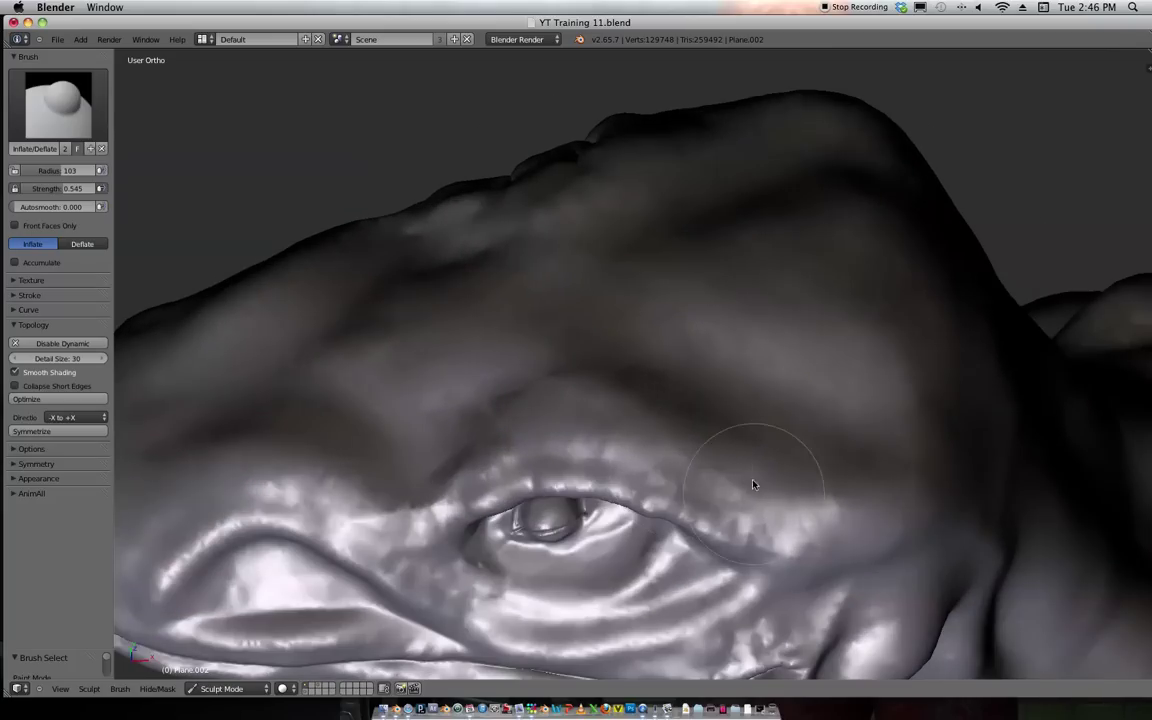
mouse_move(618, 456)
left_mouse_down()
mouse_move(780, 514)
mouse_move(615, 458)
left_mouse_up()
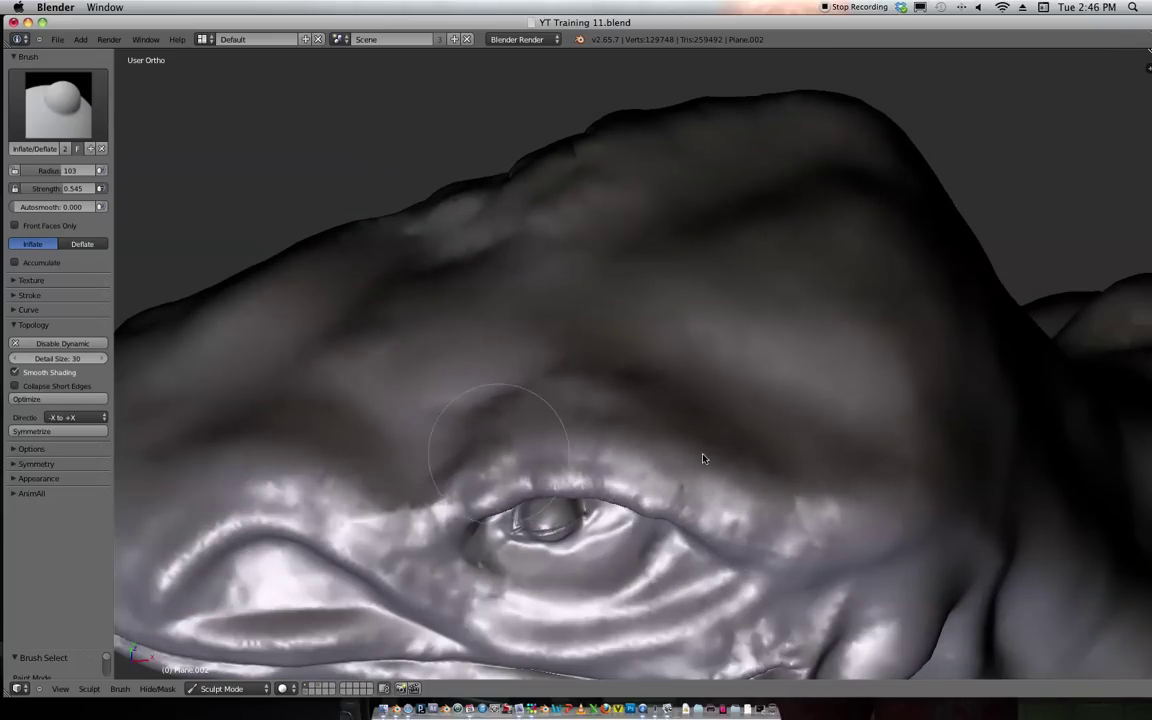
mouse_move(845, 496)
left_mouse_down()
mouse_move(900, 468)
mouse_move(663, 463)
left_mouse_up()
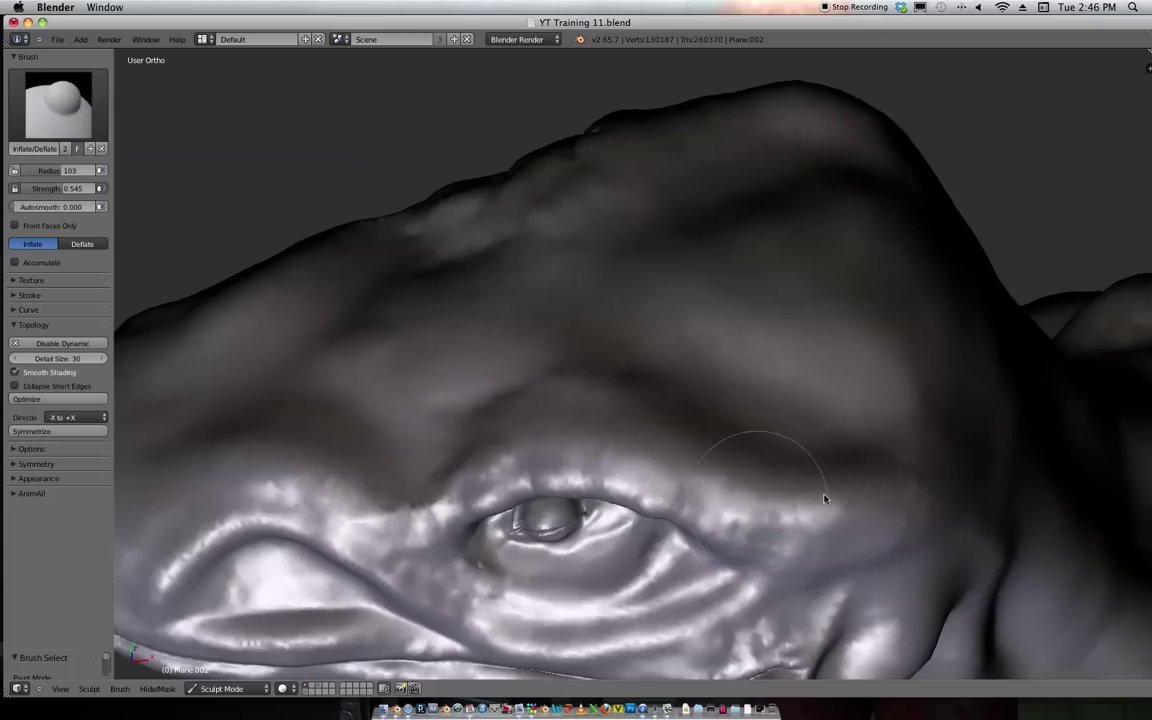
Build up soft folds along the underside of the lower jaw with the Inflate brush.
scroll(878, 230, "down", 6)
middle_click_drag(850, 230, 783, 363)
mouse_move(810, 302)
middle_mouse_down("shift")
mouse_move(774, 422)
mouse_move(761, 378)
middle_mouse_up("shift")
scroll(774, 422, "up", 4)
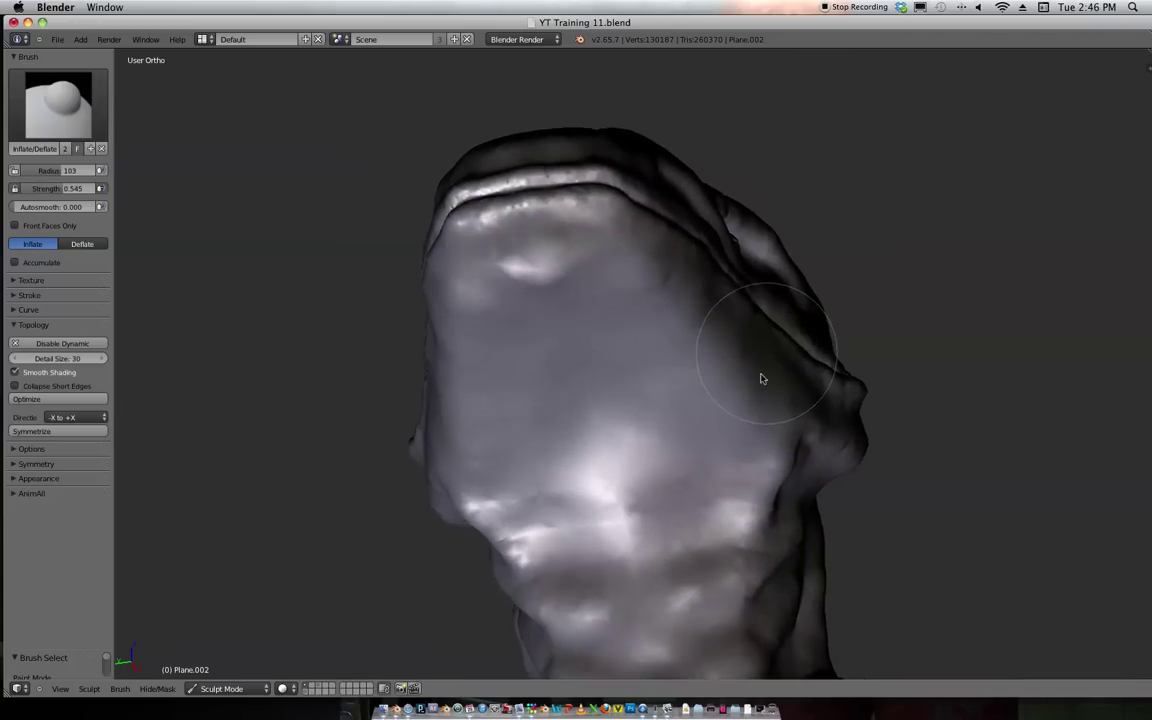
scroll(677, 400, "up", 1)
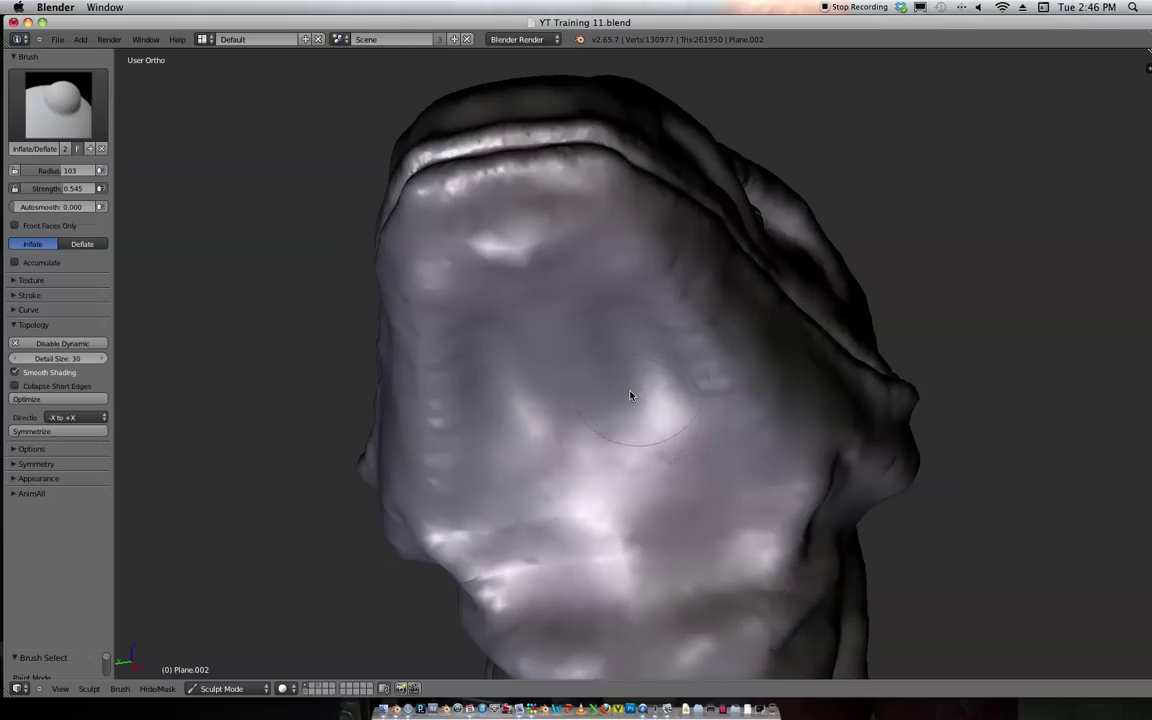
Switch to the Crease brush and define the folds under the chin and back toward the throat.
key("shift+c")
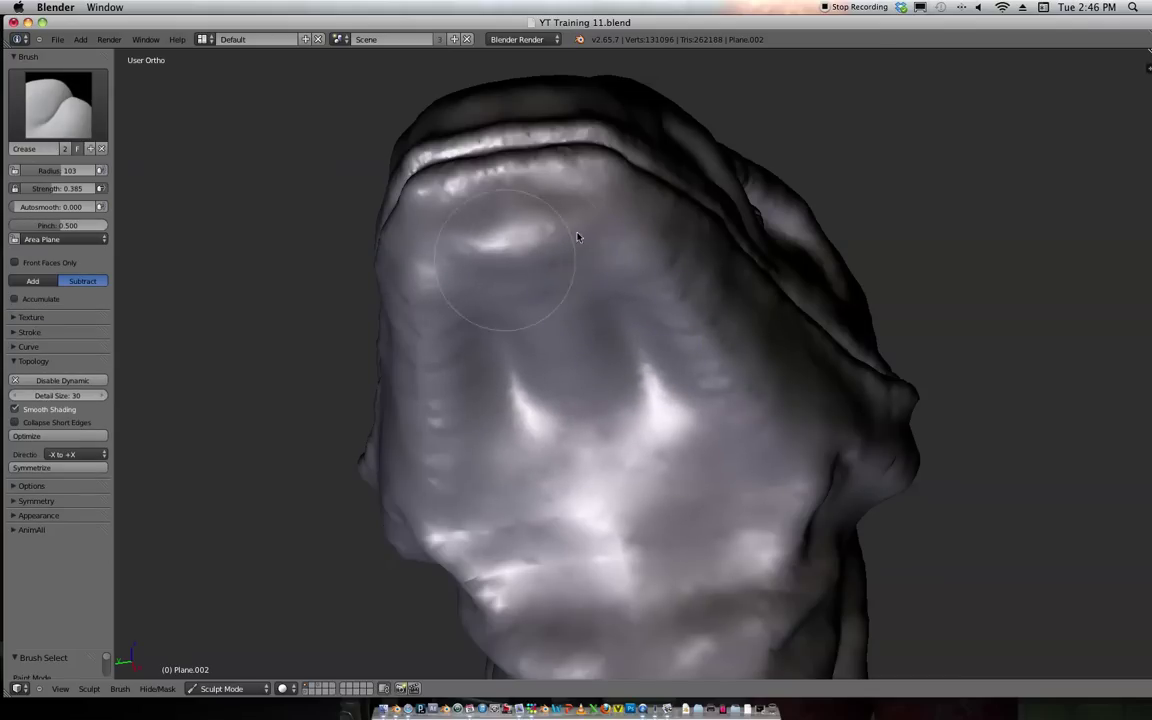
left_click_drag(577, 237, 558, 250)
mouse_move(667, 400)
left_mouse_down()
mouse_move(643, 486)
mouse_move(681, 545)
mouse_move(727, 548)
left_mouse_up()
Carve creases between the skin folds across the front of the throat.
scroll(646, 410, "down", 6)
middle_click_drag(836, 226, 668, 408)
middle_click_drag(725, 316, 756, 248, "shift")
middle_click_drag(635, 373, 762, 250)
scroll(717, 340, "up", 2)
middle_click_drag(759, 321, 738, 342)
scroll(710, 390, "up", 4)
mouse_move(706, 400)
left_mouse_down()
mouse_move(666, 463)
mouse_move(714, 354)
left_mouse_up()
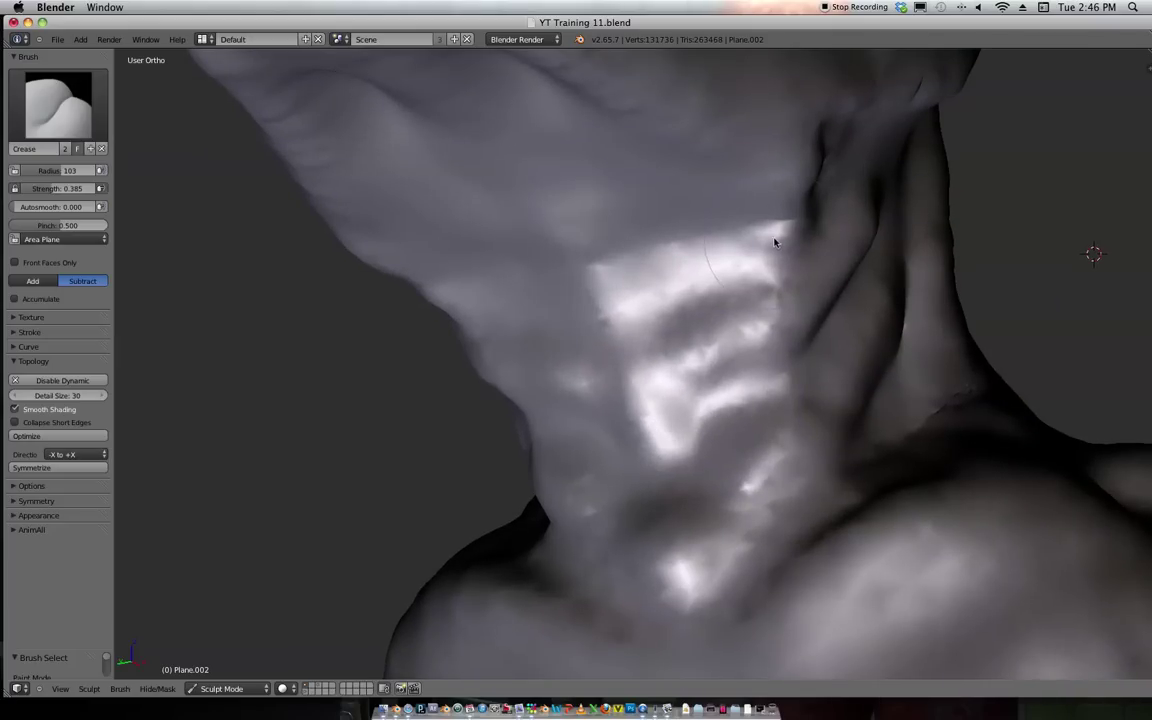
Puff up the throat folds with the Inflate brush and smooth the transition between them.
key("i")
mouse_move(748, 265)
left_mouse_down()
mouse_move(663, 301)
mouse_move(733, 260)
mouse_move(693, 289)
mouse_move(602, 301)
mouse_move(601, 252)
left_mouse_up()
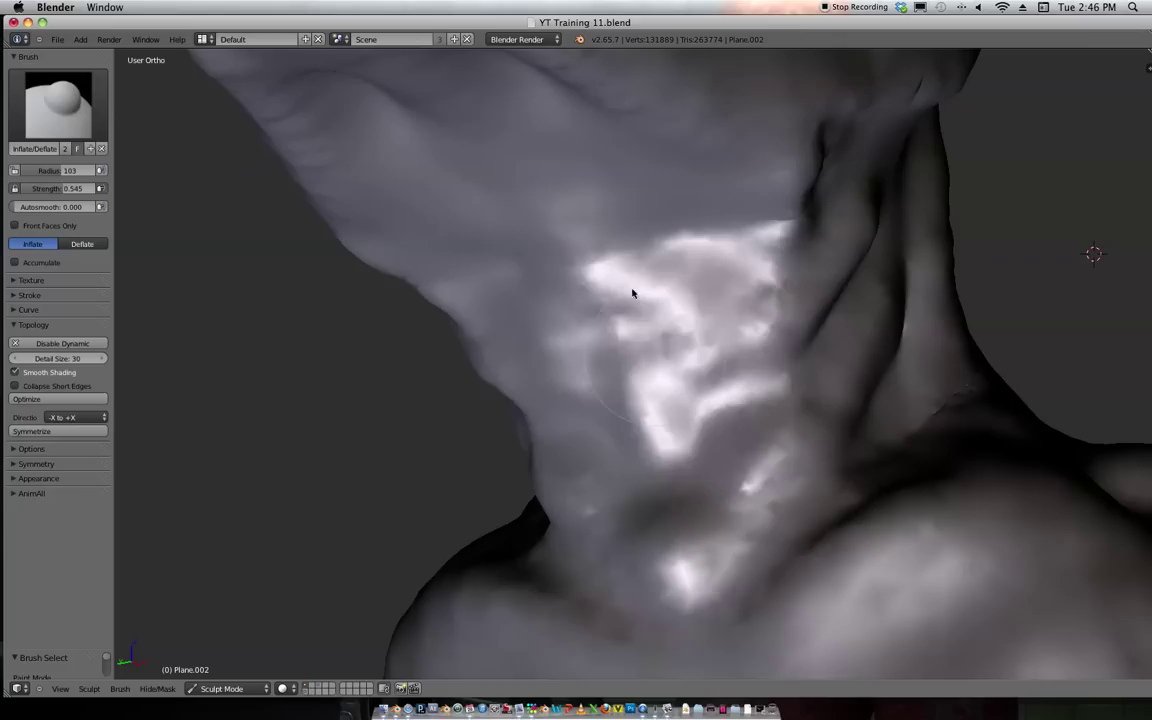
left_click_drag(632, 296, 644, 339)
mouse_move(668, 408)
left_mouse_down("shift")
mouse_move(676, 468)
mouse_move(643, 393)
left_mouse_up("shift")
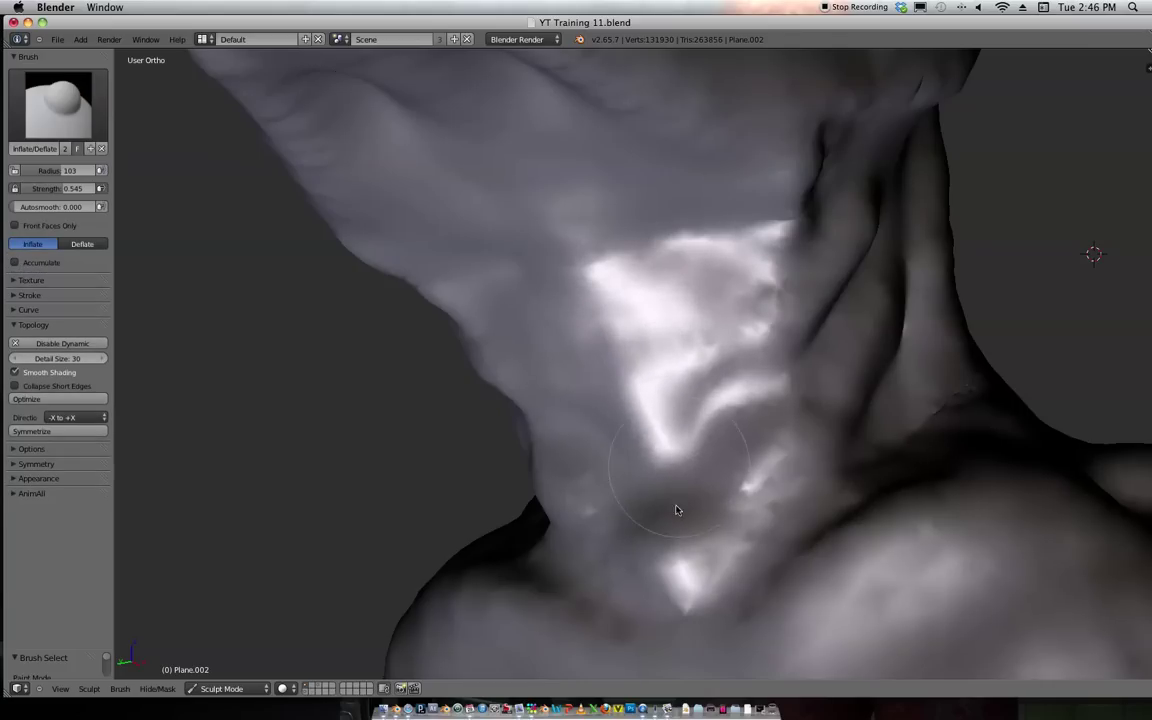
Inflate the V-shaped collar ridges where the neck meets the chest, and sharpen the grooves beside them with Crease.
scroll(812, 190, "down", 5)
middle_click_drag(866, 149, 699, 301)
scroll(784, 243, "down", 5)
mouse_move(781, 265)
middle_mouse_down()
mouse_move(797, 265)
mouse_move(764, 301)
mouse_move(660, 306)
mouse_move(717, 306)
mouse_move(774, 383)
mouse_move(756, 329)
mouse_move(836, 232)
mouse_move(764, 273)
mouse_move(775, 285)
mouse_move(920, 274)
mouse_move(815, 447)
middle_mouse_up()
scroll(815, 447, "up", 6)
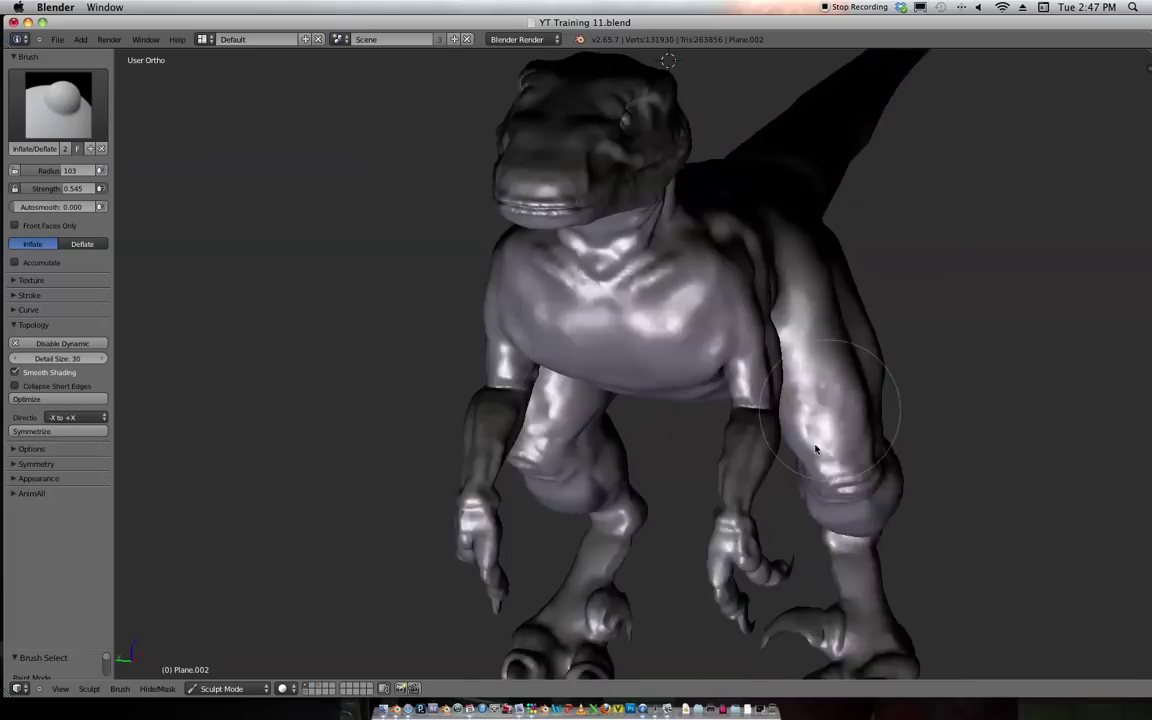
middle_click_drag(813, 383, 753, 424)
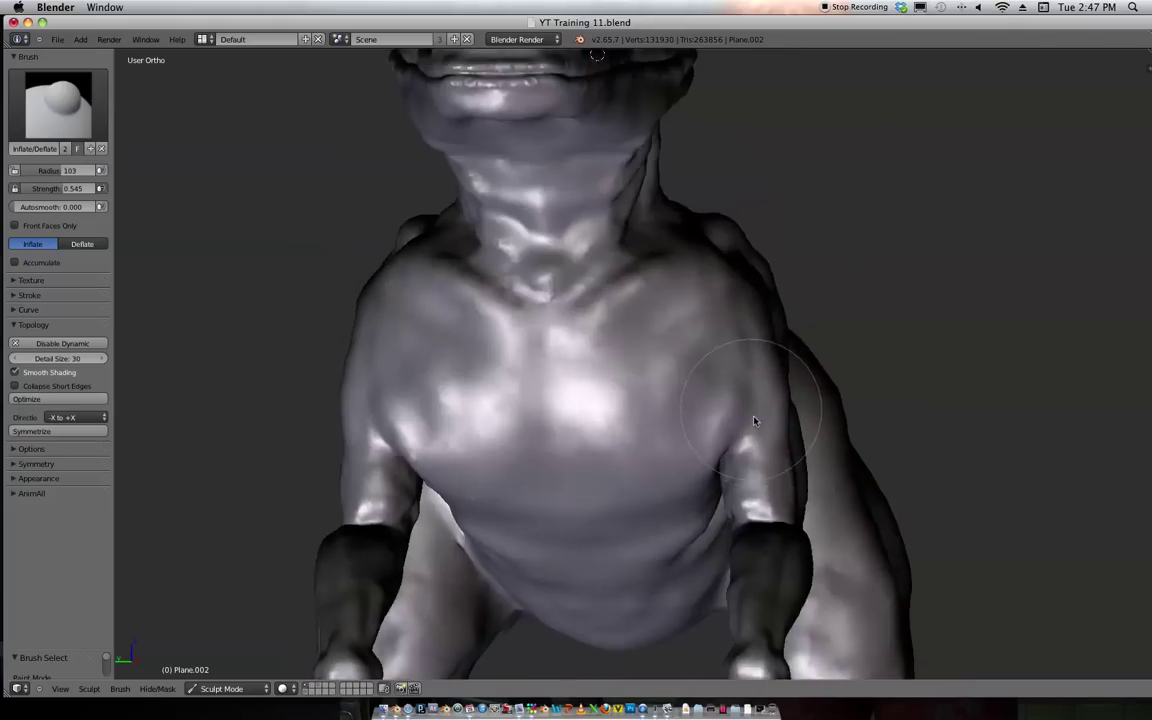
scroll(712, 524, "up", 3)
middle_click_drag(733, 374, 697, 337)
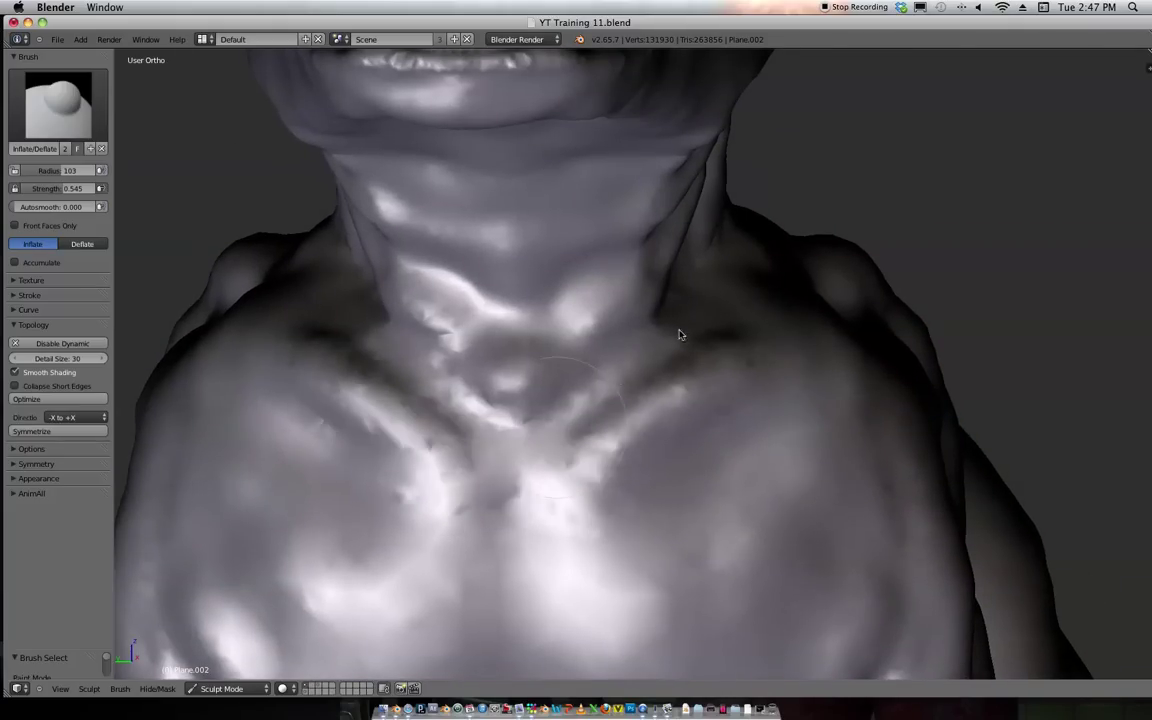
left_click_drag(686, 376, 580, 510)
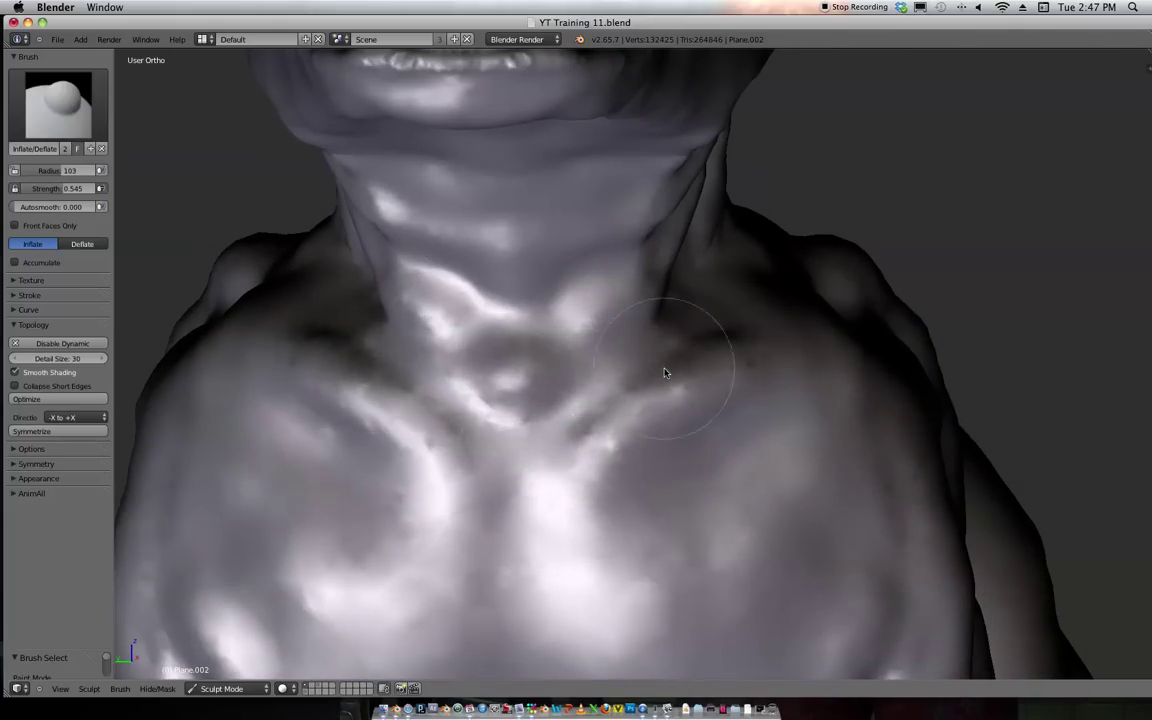
key("shift+c")
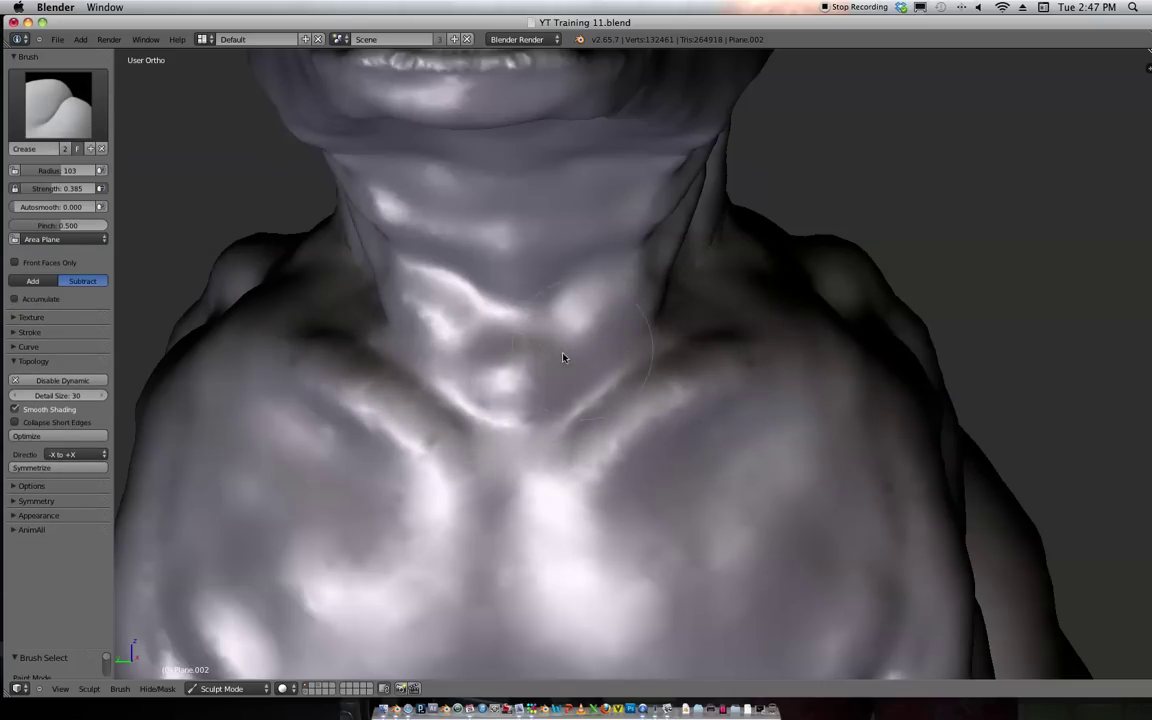
Examine the whole body from the side, checking the ribs, thigh and hip for areas lacking detail.
scroll(869, 170, "down", 5)
middle_click_drag(869, 170, 568, 368)
middle_click_drag(702, 416, 800, 275)
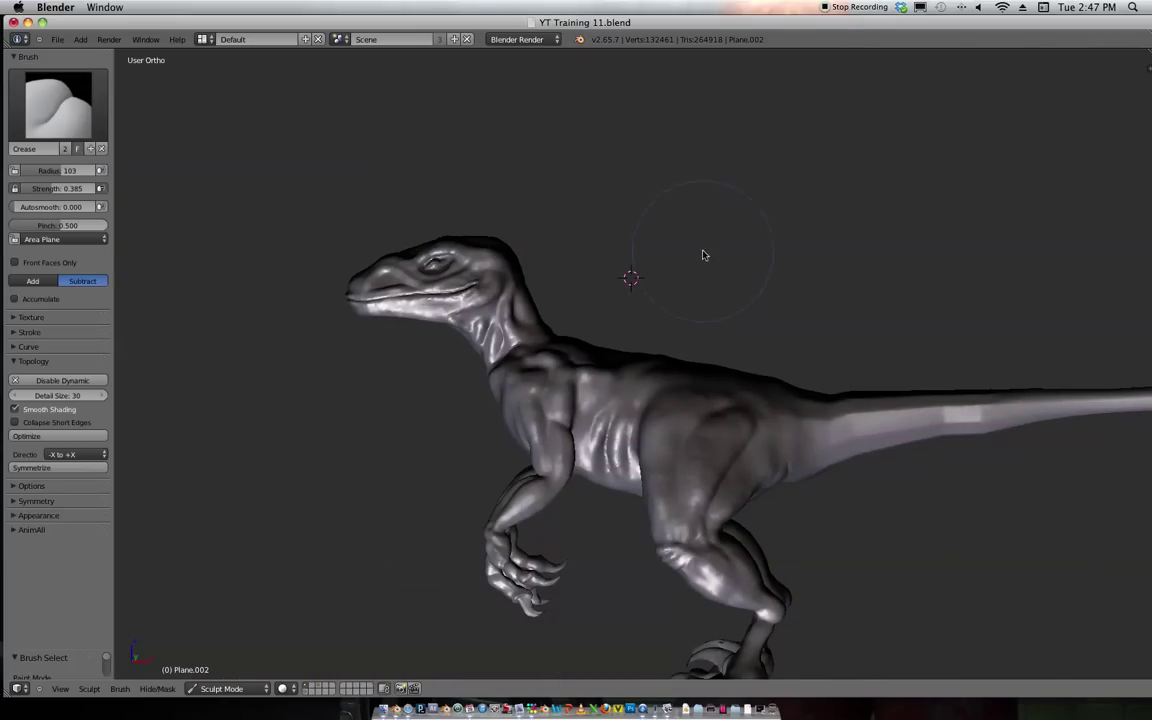
middle_click_drag(726, 263, 684, 306)
scroll(684, 306, "up", 6)
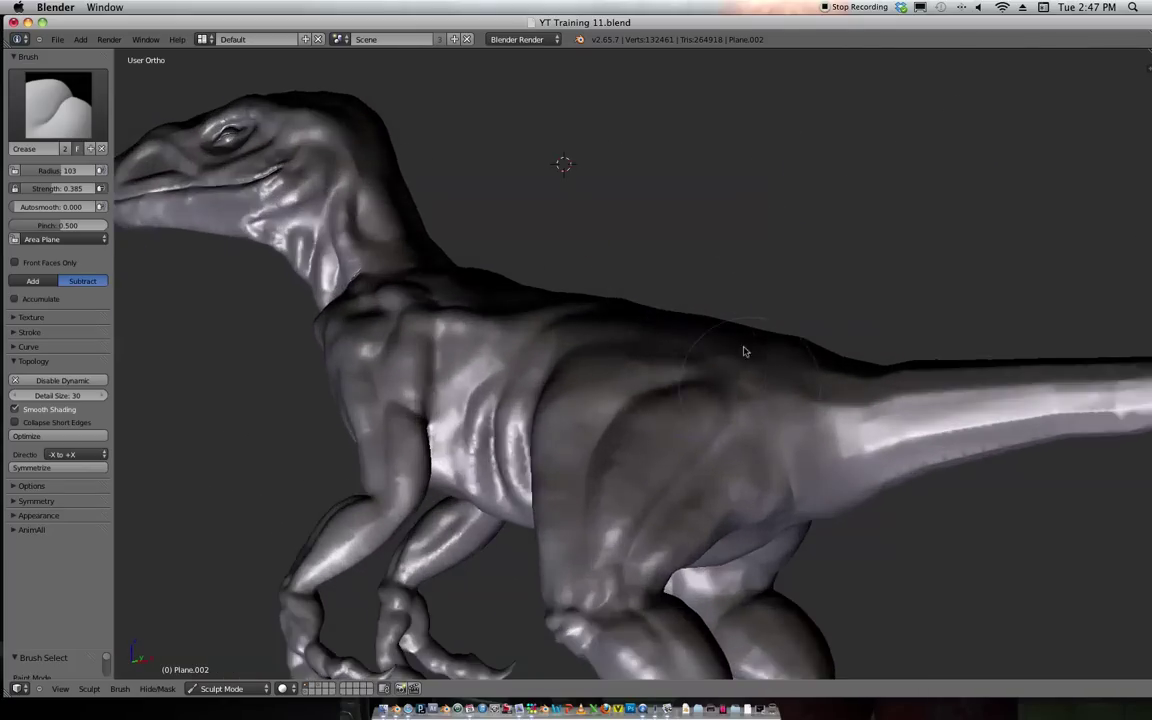
scroll(776, 361, "up", 2)
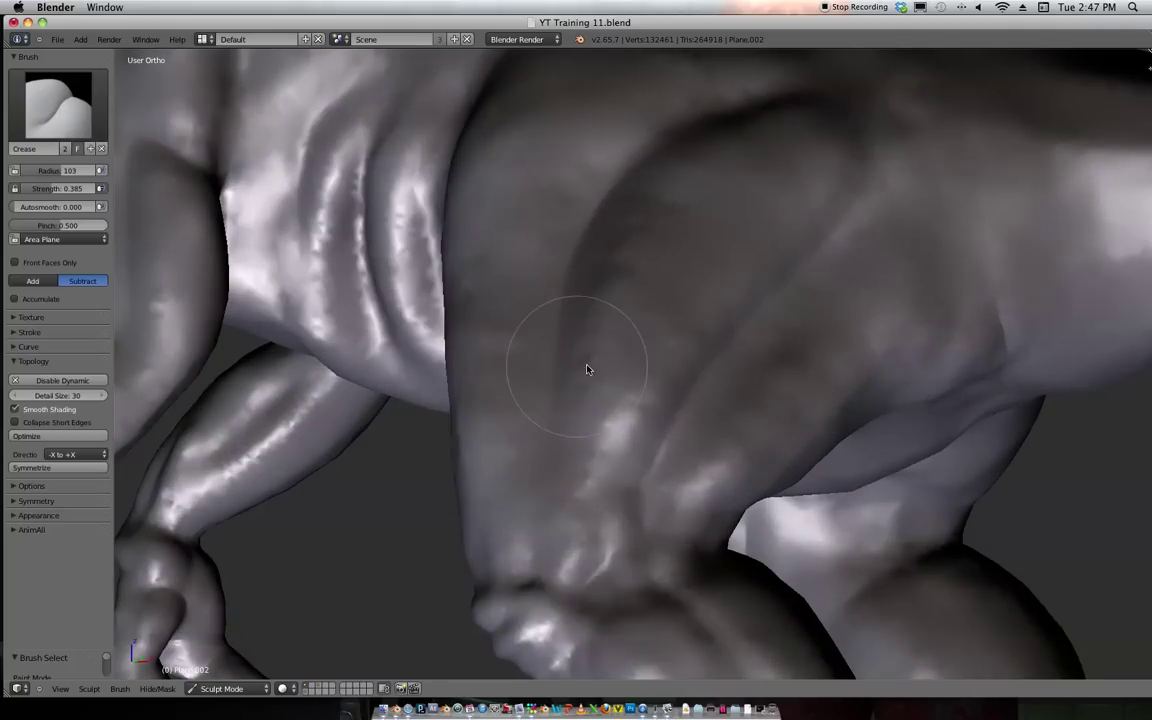
scroll(800, 200, "down", 5)
scroll(784, 329, "up", 2)
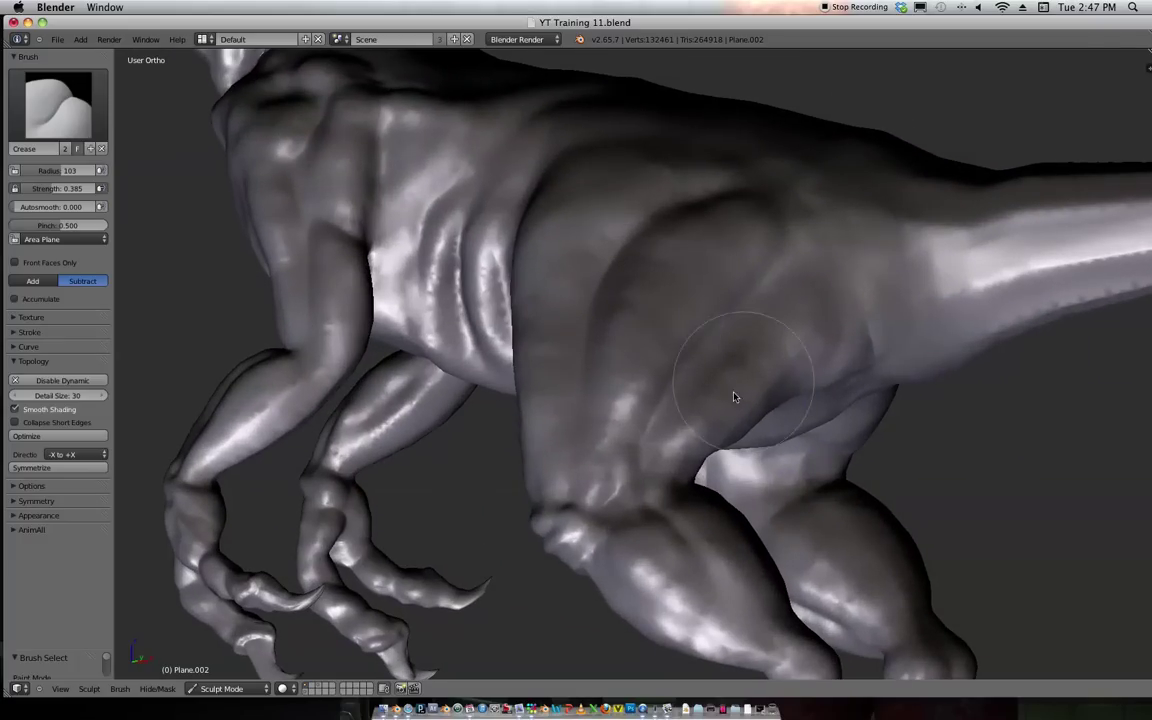
scroll(890, 226, "down", 3)
scroll(776, 301, "up", 4)
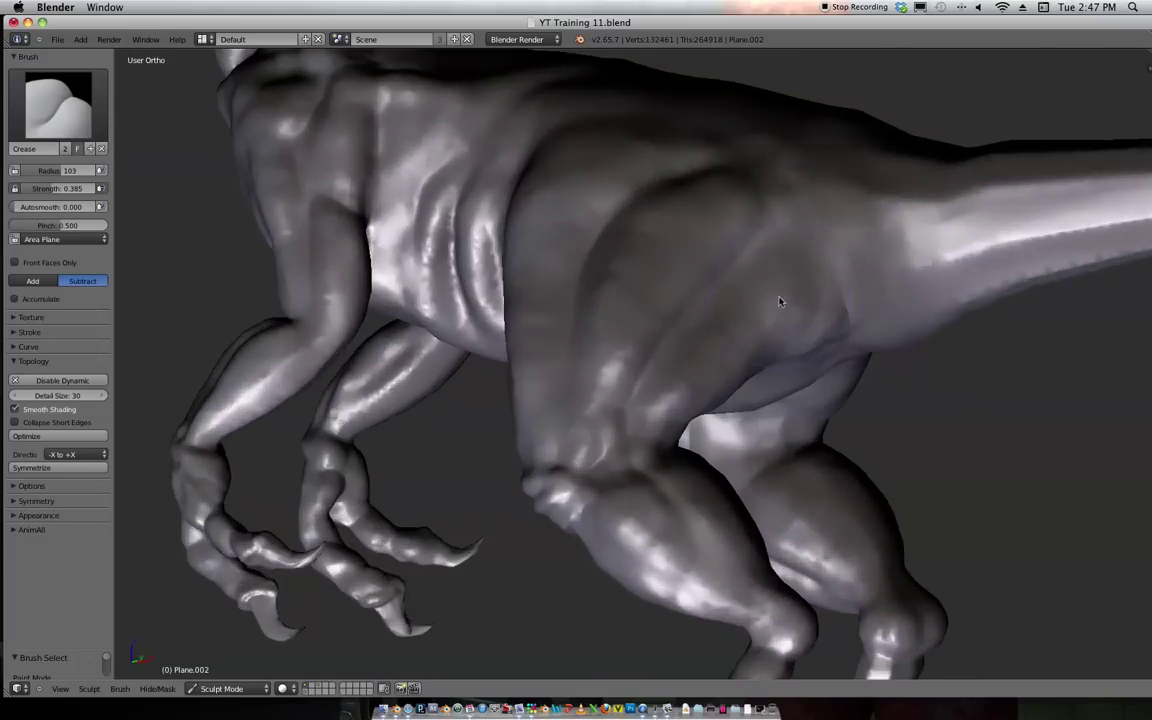
Switch to the Inflate brush and raise soft folds across the underside of the belly between the legs.
mouse_move(586, 132)
middle_mouse_down("shift")
mouse_move(656, 275)
mouse_move(676, 288)
mouse_move(703, 292)
mouse_move(854, 237)
mouse_move(802, 325)
middle_mouse_up("shift")
scroll(689, 278, "down", 4)
scroll(810, 319, "up", 5)
mouse_move(848, 237)
middle_mouse_down("ctrl")
mouse_move(826, 281)
mouse_move(849, 190)
mouse_move(802, 285)
middle_mouse_up("ctrl")
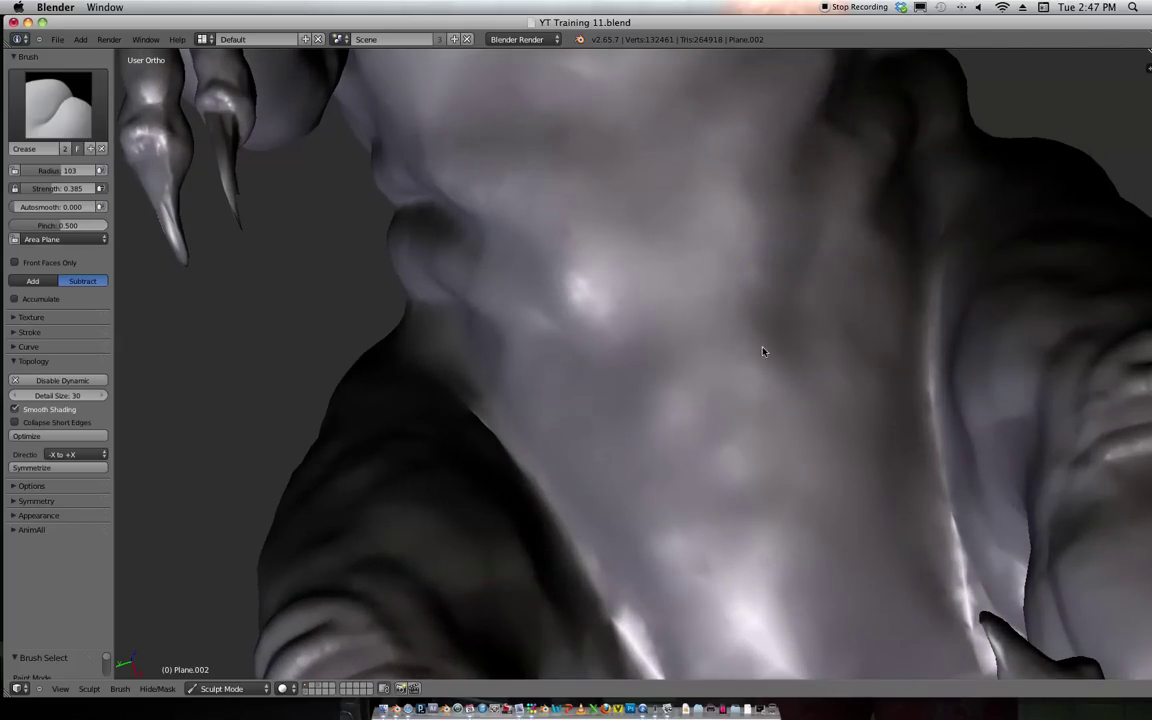
key("i")
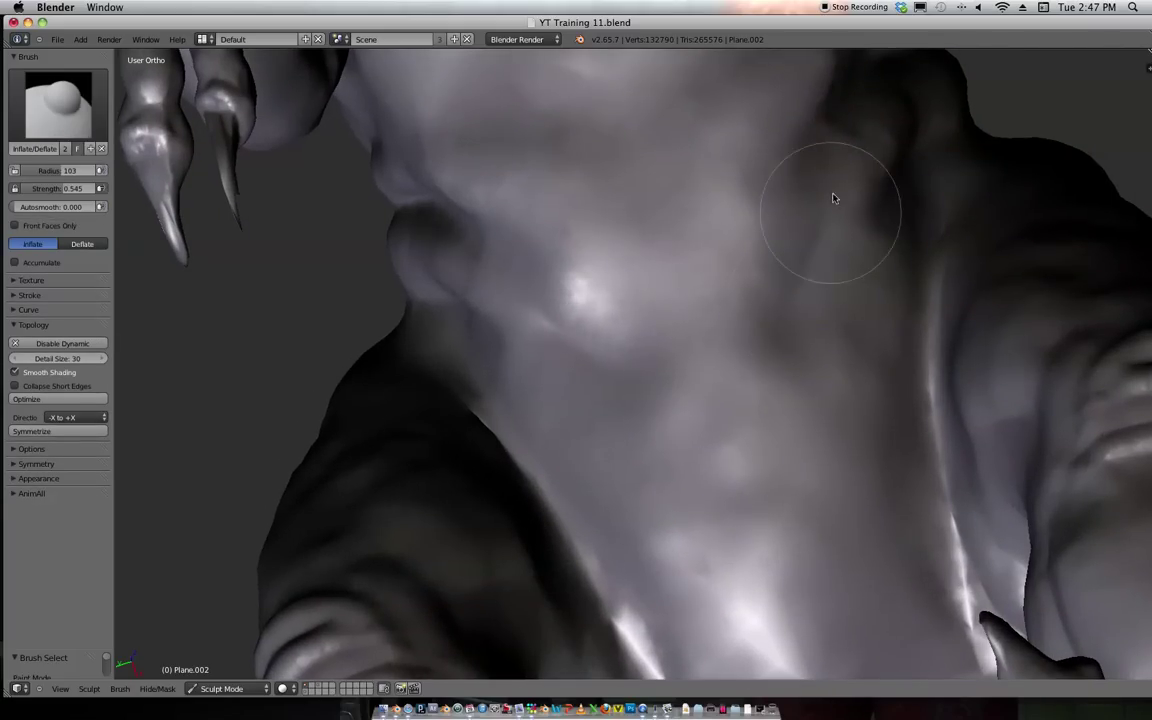
mouse_move(750, 360)
left_mouse_down()
mouse_move(789, 437)
mouse_move(555, 393)
left_mouse_up()
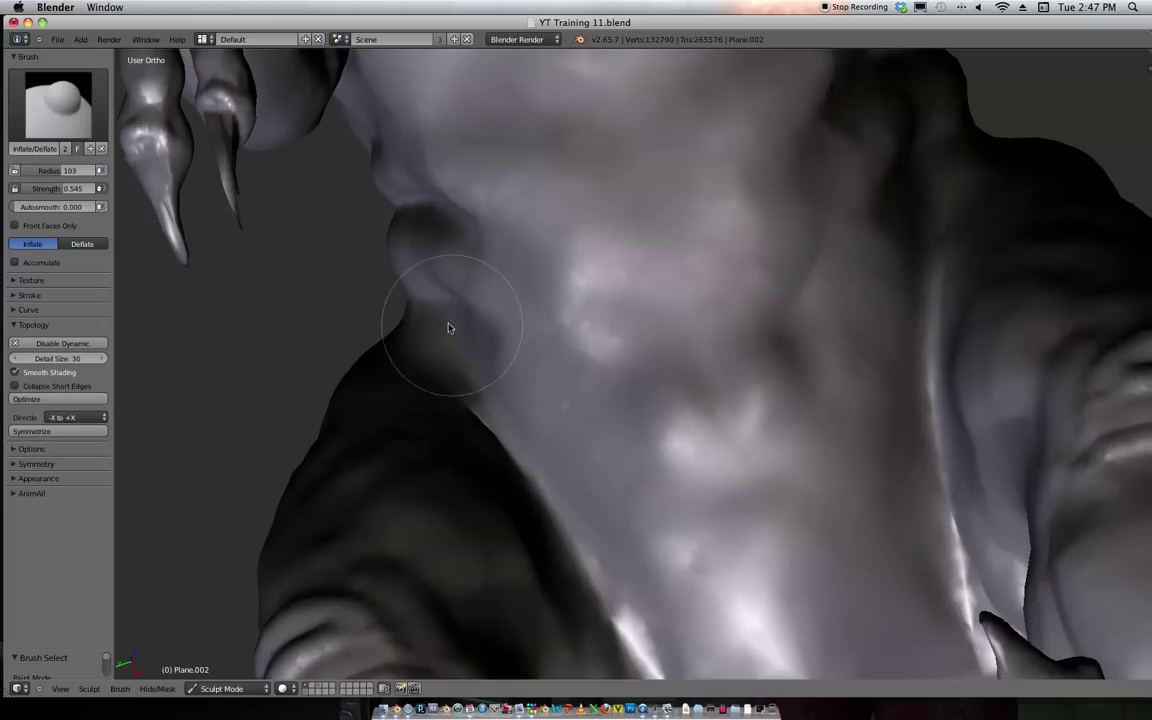
mouse_move(862, 251)
left_mouse_down()
mouse_move(872, 222)
mouse_move(871, 262)
mouse_move(809, 382)
mouse_move(832, 322)
left_mouse_up()
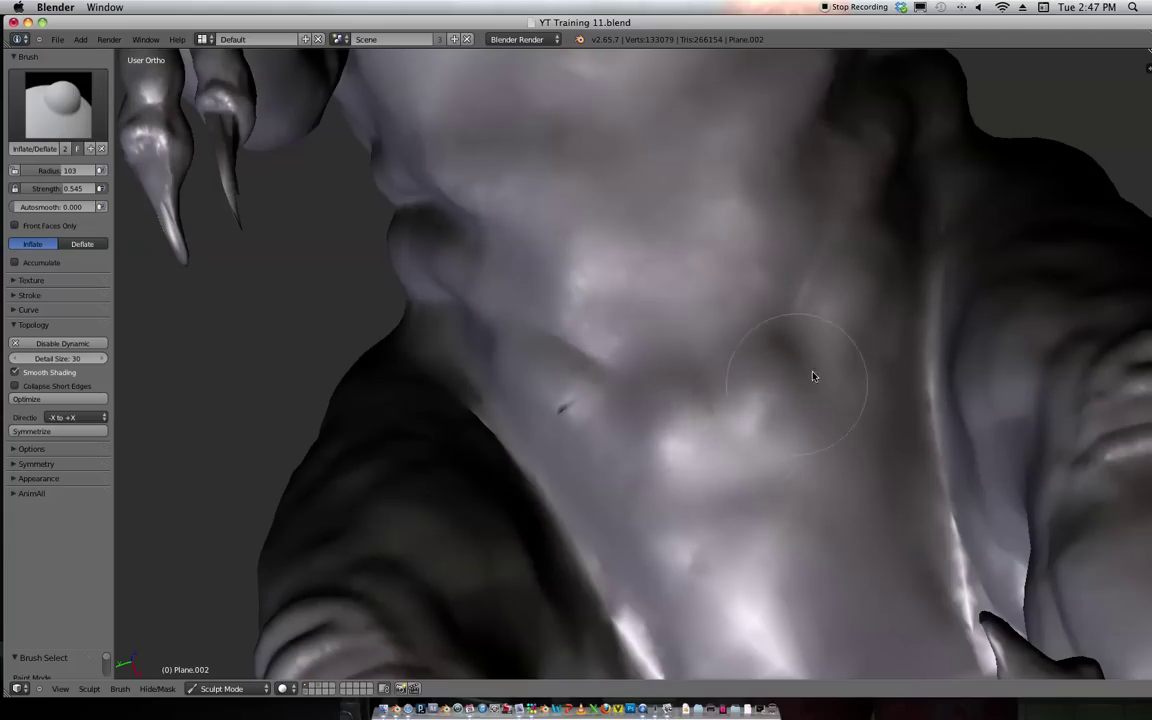
scroll(790, 230, "down", 8)
middle_click_drag(822, 210, 652, 362)
scroll(652, 362, "up", 5)
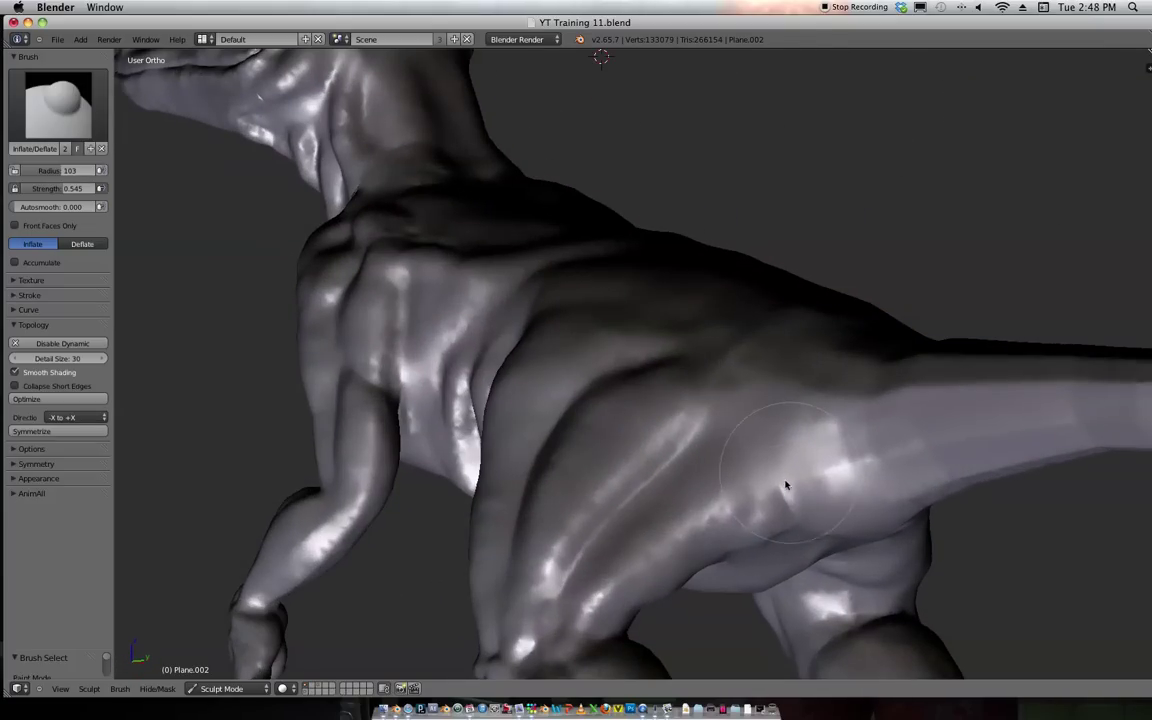
scroll(828, 447, "down", 5)
scroll(890, 334, "up", 5)
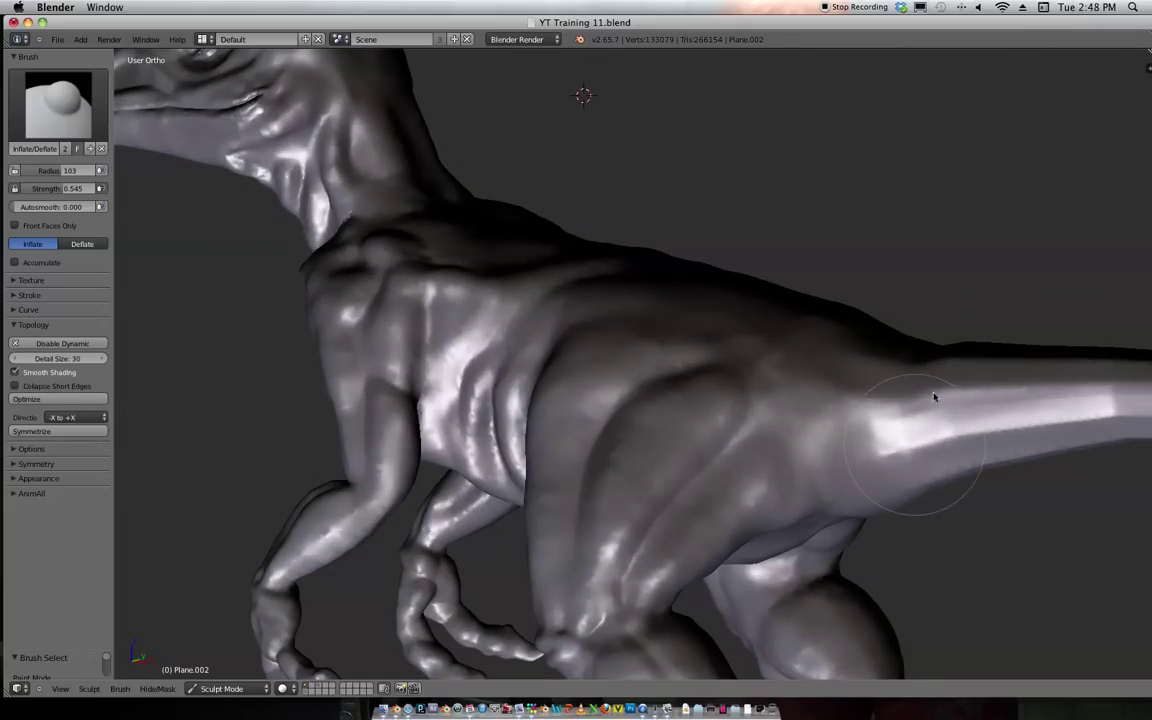
Raise soft muscle bumps with the Inflate brush across the upper back, either side of the spine between the shoulders.
scroll(810, 374, "down", 5)
middle_click_drag(761, 306, 836, 303)
scroll(836, 303, "up", 3)
middle_click_drag(776, 414, 685, 372)
left_click_drag(651, 229, 667, 297)
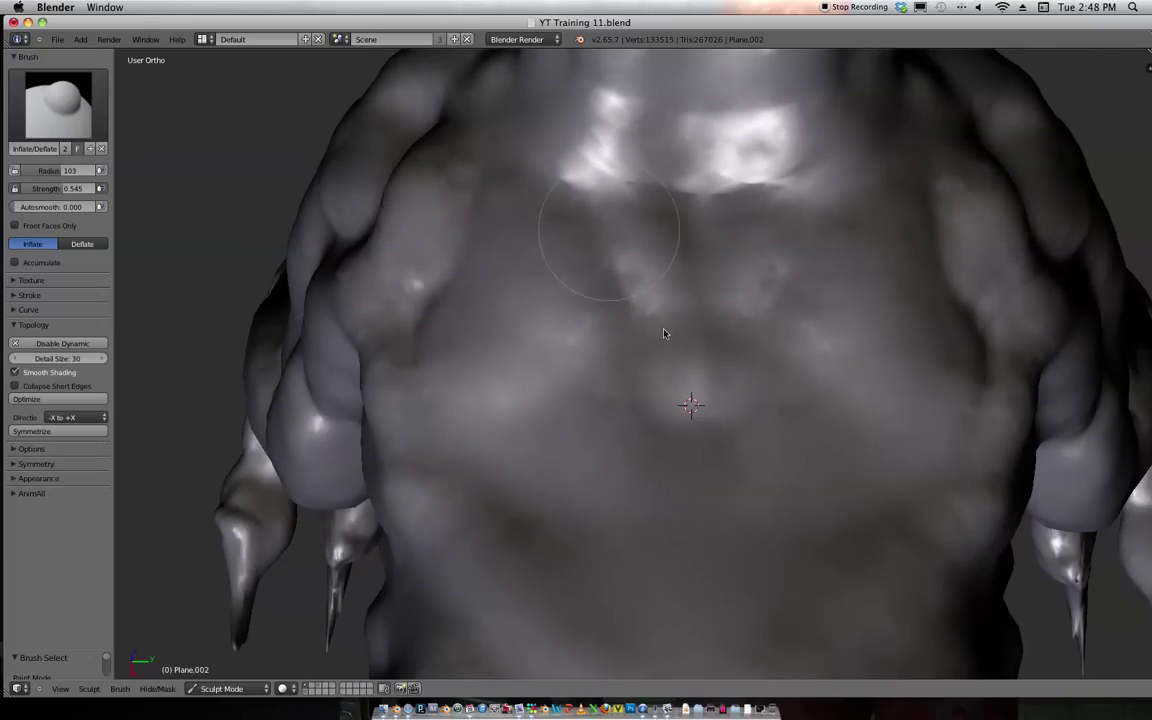
middle_click_drag(700, 312, 685, 350, "ctrl")
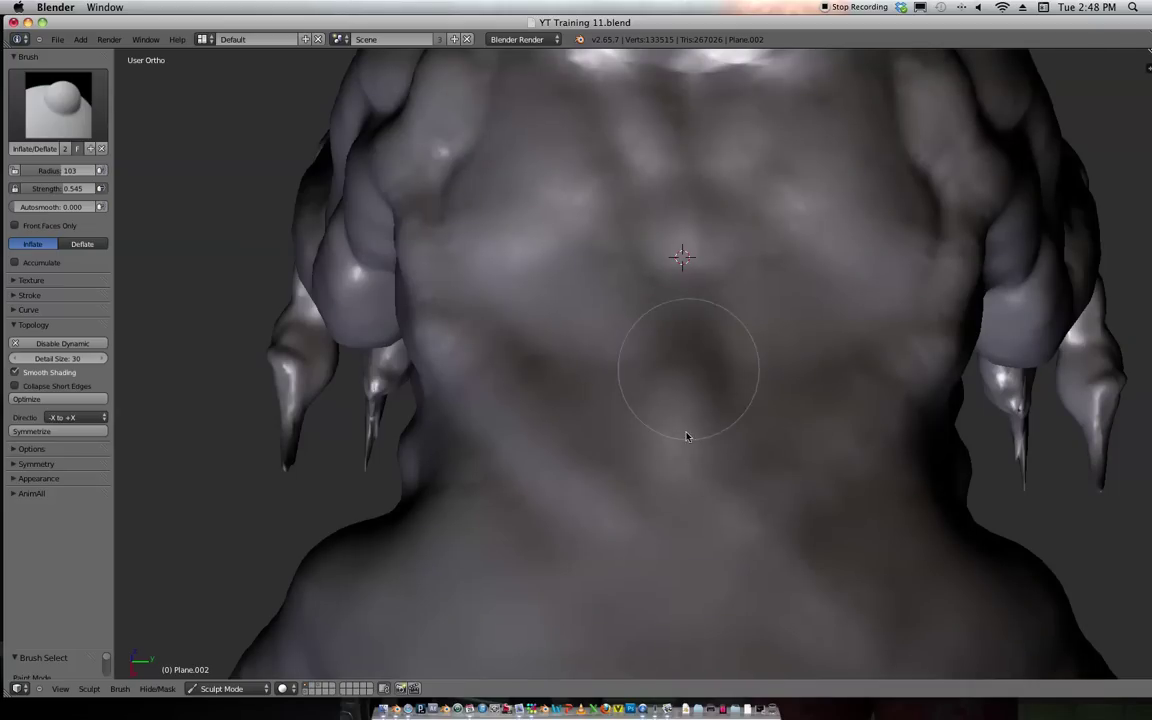
Inflate bumps along the spine down the lower back and over the hips towards the tail base.
middle_click_drag(707, 536, 703, 324, "shift")
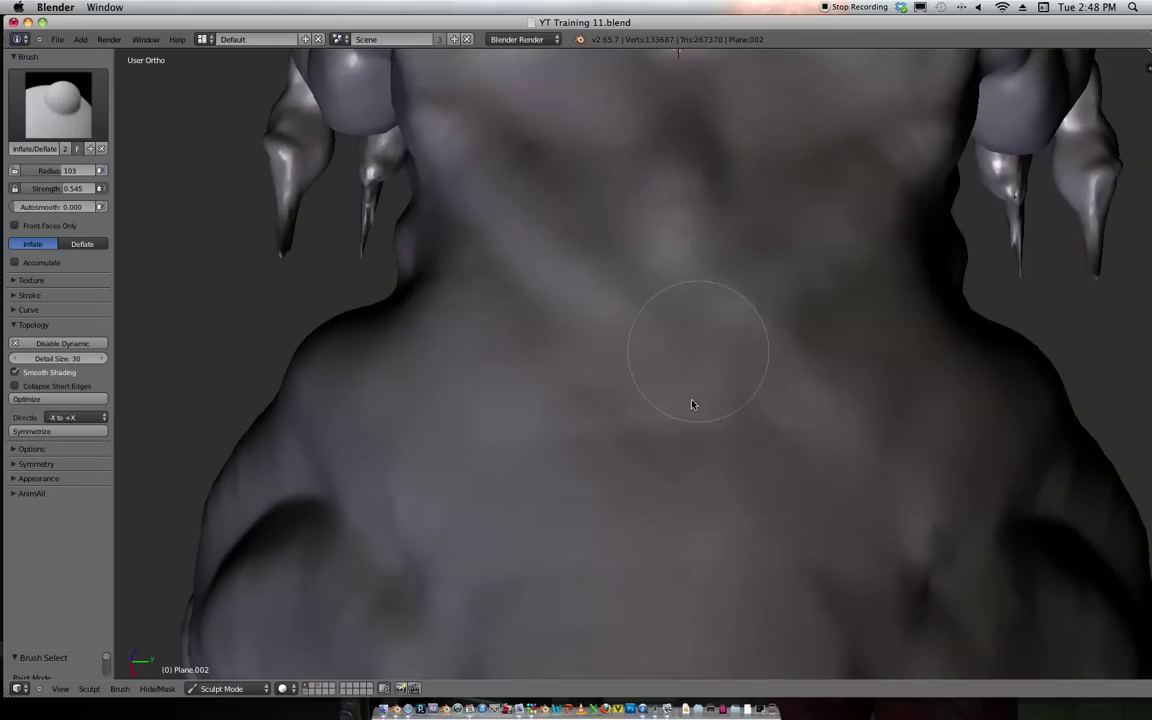
left_click_drag(686, 391, 684, 463)
scroll(743, 269, "down", 5)
mouse_move(760, 285)
middle_mouse_down()
mouse_move(841, 221)
mouse_move(812, 242)
mouse_move(787, 340)
mouse_move(727, 398)
middle_mouse_up()
mouse_move(727, 398)
left_mouse_down()
mouse_move(805, 517)
mouse_move(730, 390)
left_mouse_up()
mouse_move(737, 402)
middle_mouse_down("ctrl")
mouse_move(792, 295)
mouse_move(751, 496)
middle_mouse_up("ctrl")
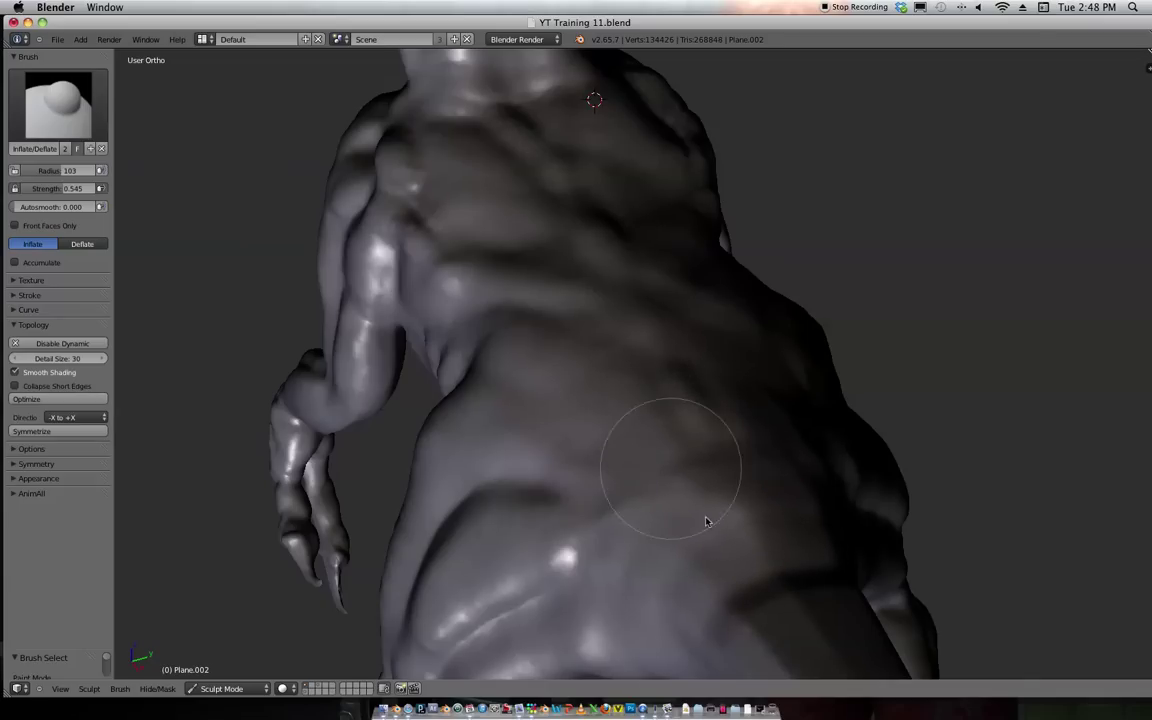
Inflate the side of the skull above and behind the eye to build up its soft form.
middle_click_drag(630, 399, 622, 357)
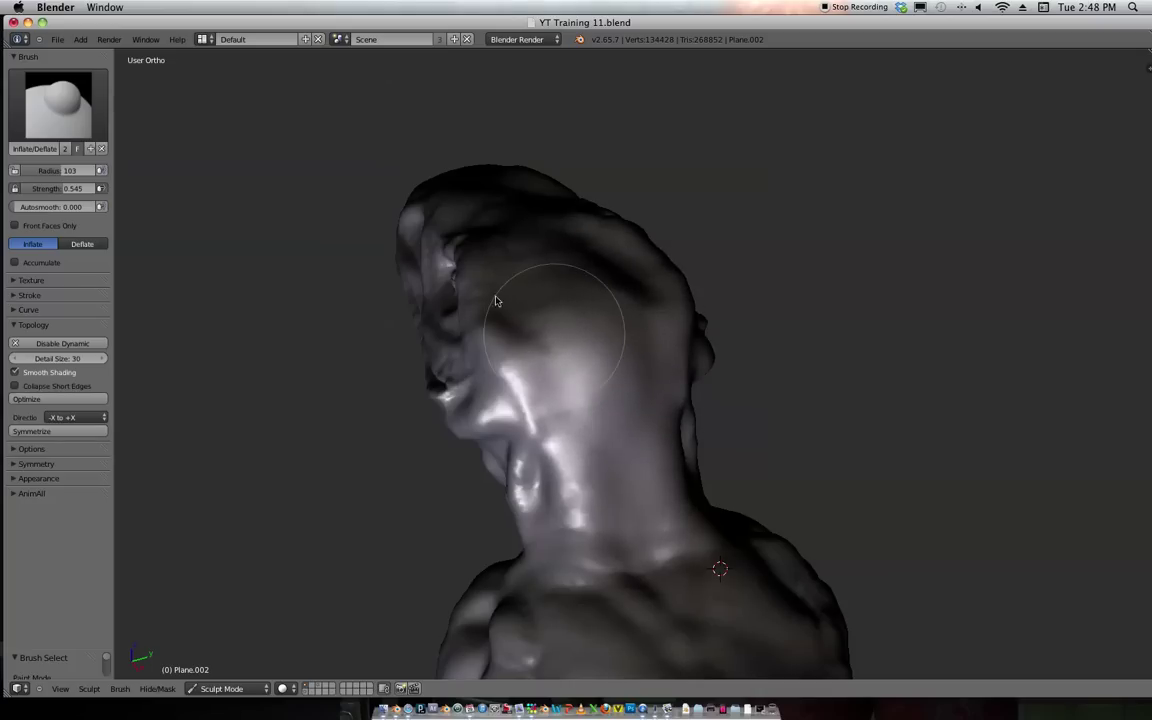
mouse_move(603, 320)
middle_mouse_down()
mouse_move(758, 237)
mouse_move(676, 396)
mouse_move(841, 381)
mouse_move(805, 417)
mouse_move(651, 363)
middle_mouse_up()
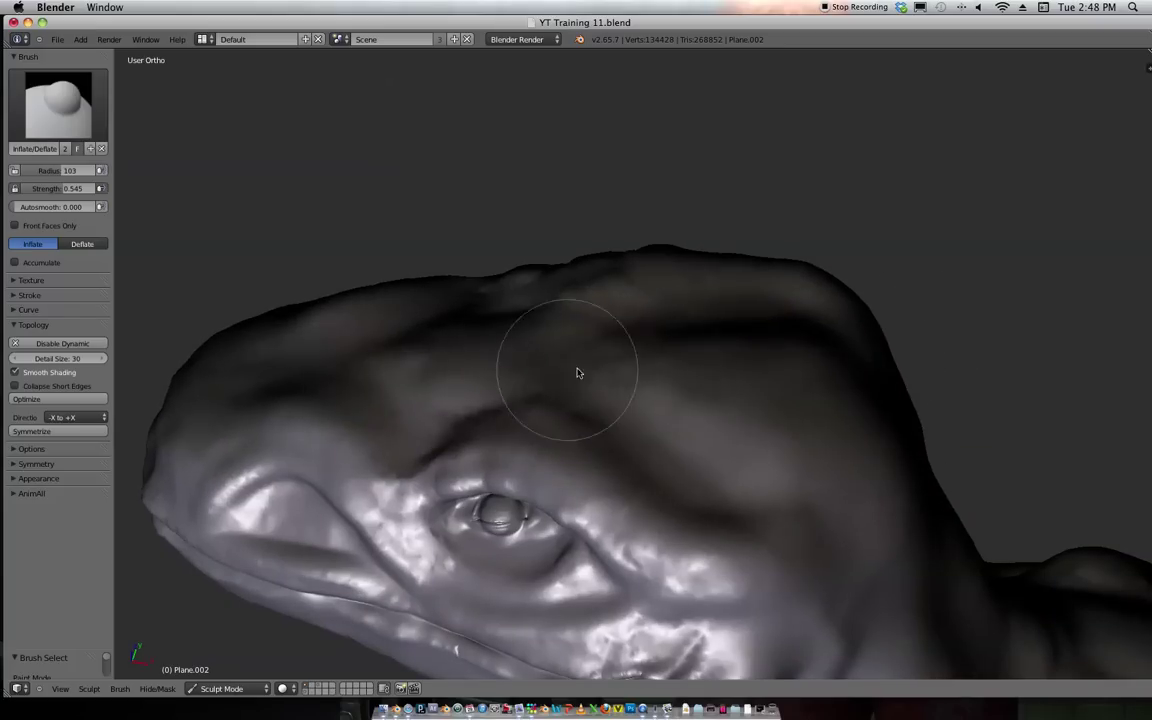
left_click_drag(607, 374, 754, 475)
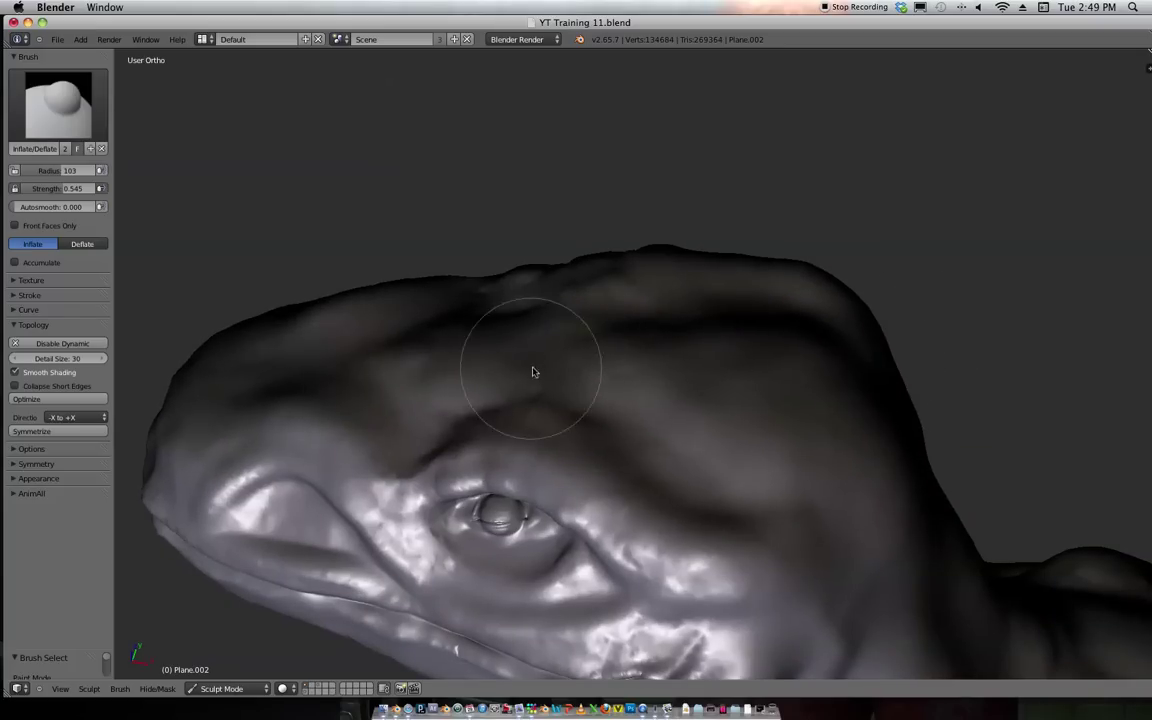
middle_click_drag(686, 337, 787, 252)
scroll(787, 252, "down", 3)
middle_click_drag(787, 252, 664, 454)
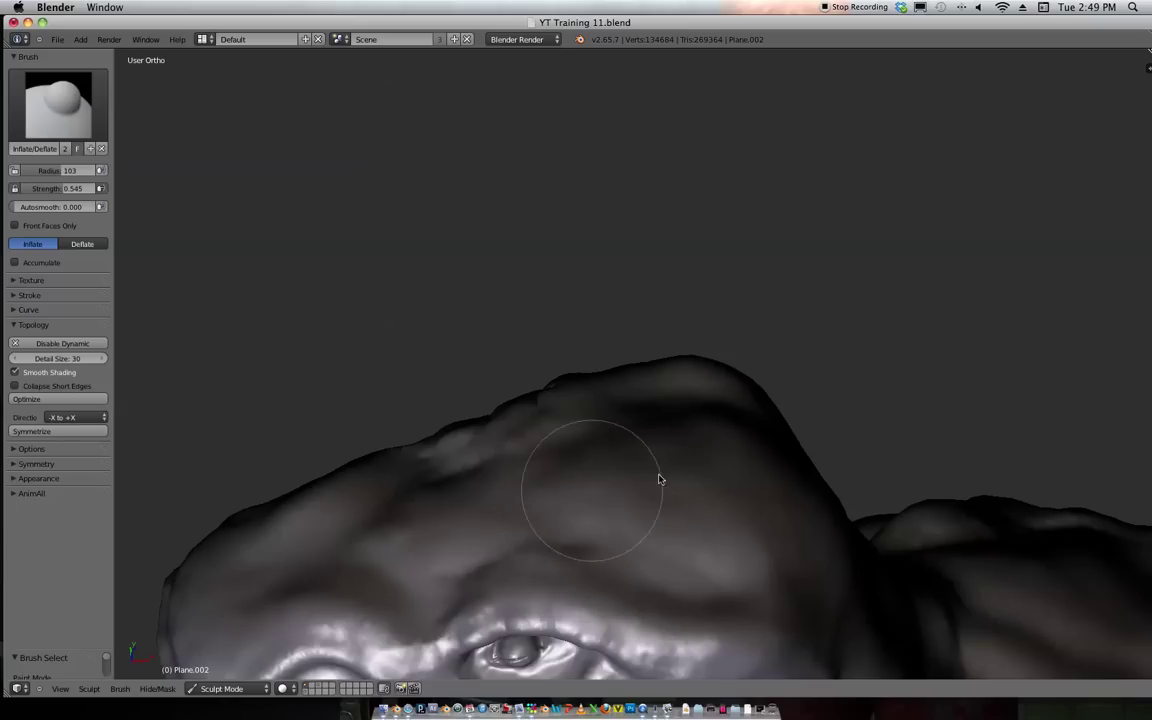
Carve the inner edges of the brow ridges on top of the head with the Crease brush, continuing towards the back of the skull.
mouse_move(663, 458)
middle_mouse_down("ctrl")
mouse_move(764, 288)
mouse_move(764, 221)
middle_mouse_up("ctrl")
middle_click_drag(764, 221, 882, 134, "ctrl")
middle_click_drag(861, 264, 633, 169, "ctrl")
middle_click_drag(771, 340, 696, 401, "ctrl")
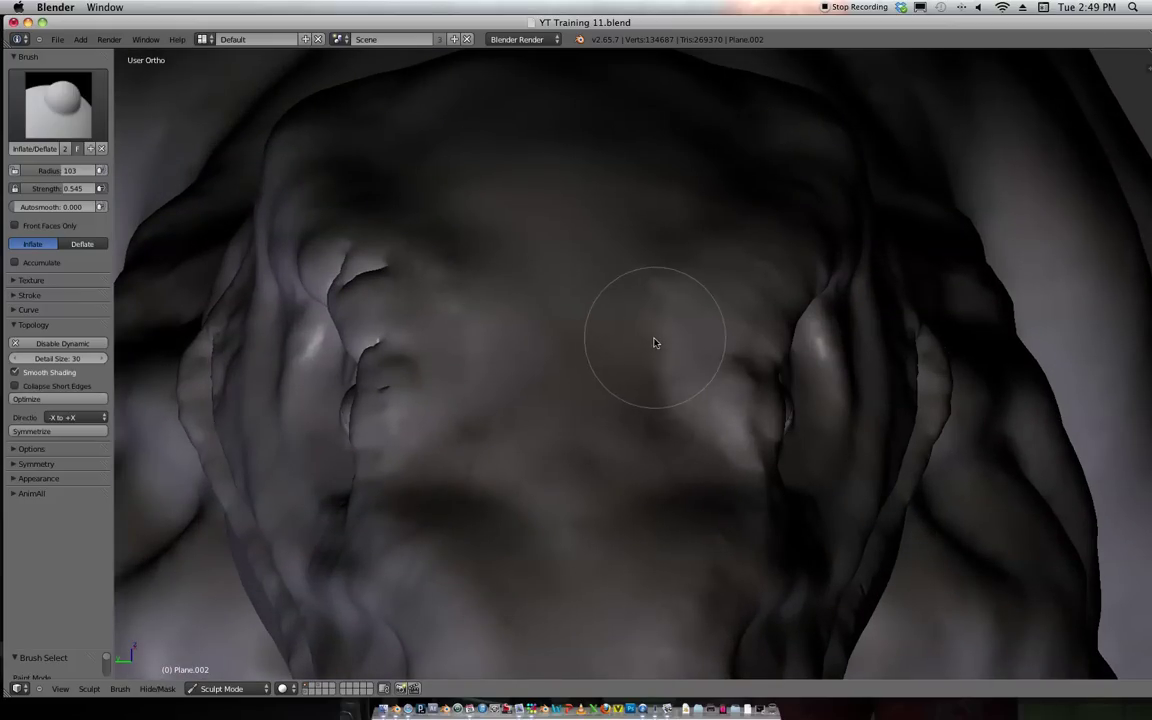
key("shift+c")
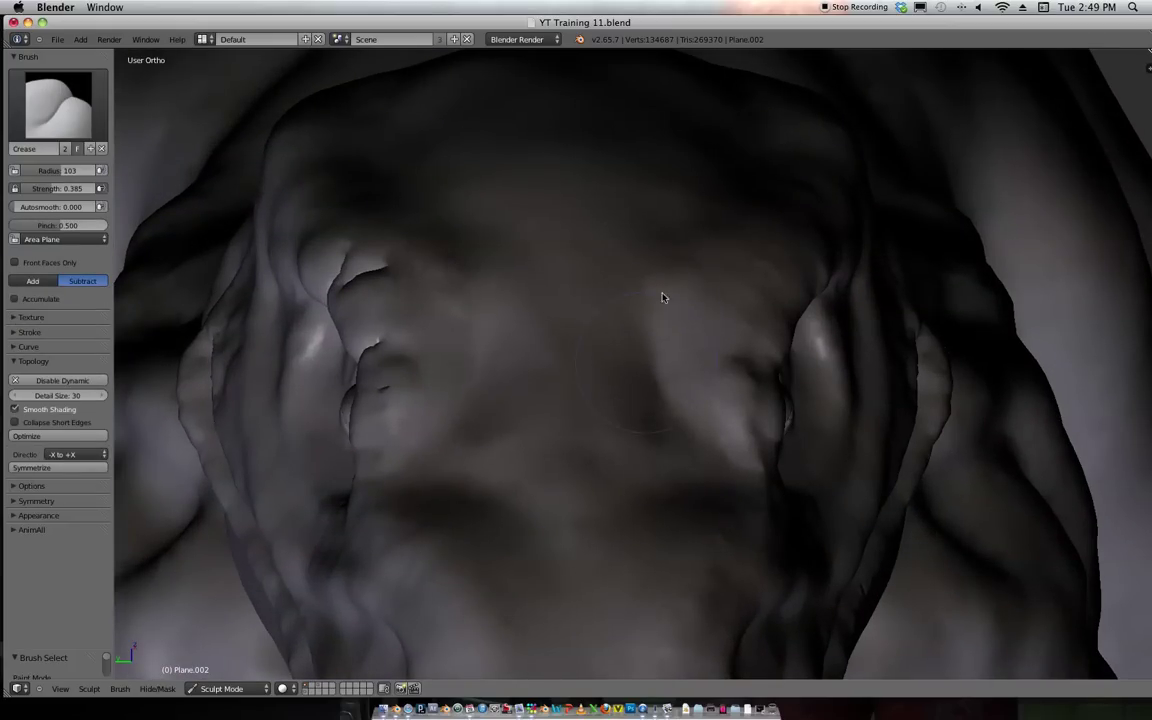
mouse_move(656, 356)
middle_mouse_down("ctrl")
mouse_move(694, 260)
mouse_move(744, 257)
mouse_move(694, 316)
mouse_move(692, 381)
mouse_move(663, 275)
mouse_move(678, 398)
mouse_move(658, 416)
middle_mouse_up("ctrl")
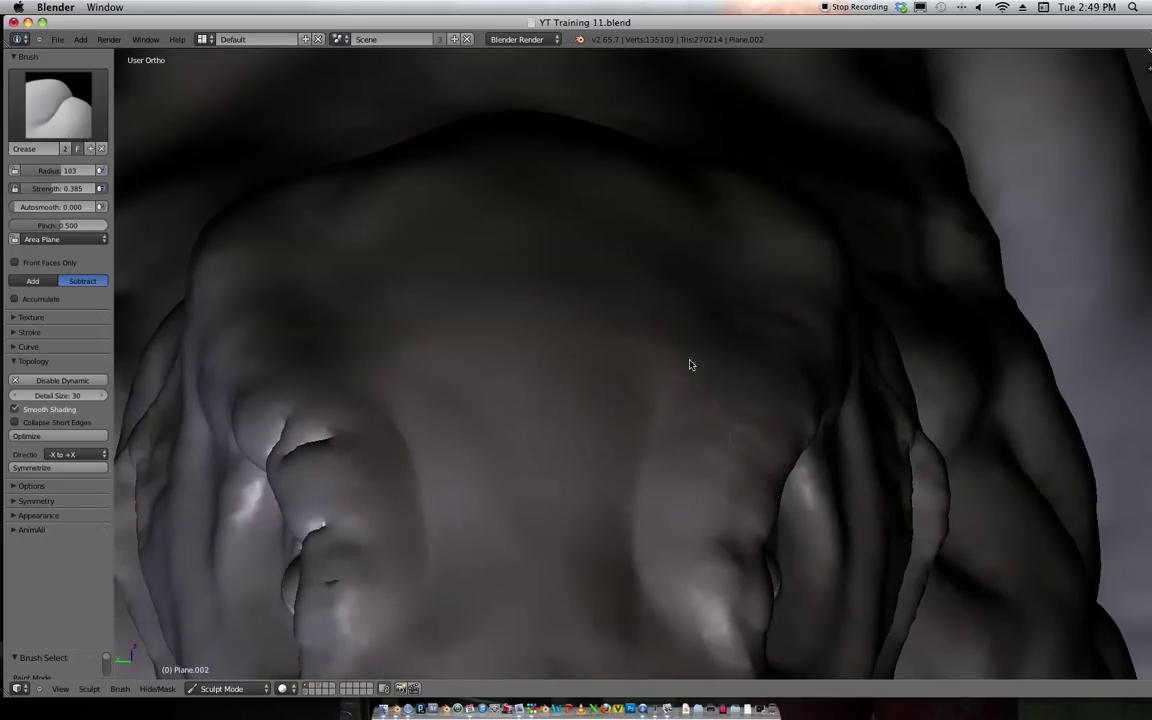
scroll(710, 234, "down", 6)
middle_click_drag(717, 262, 710, 288)
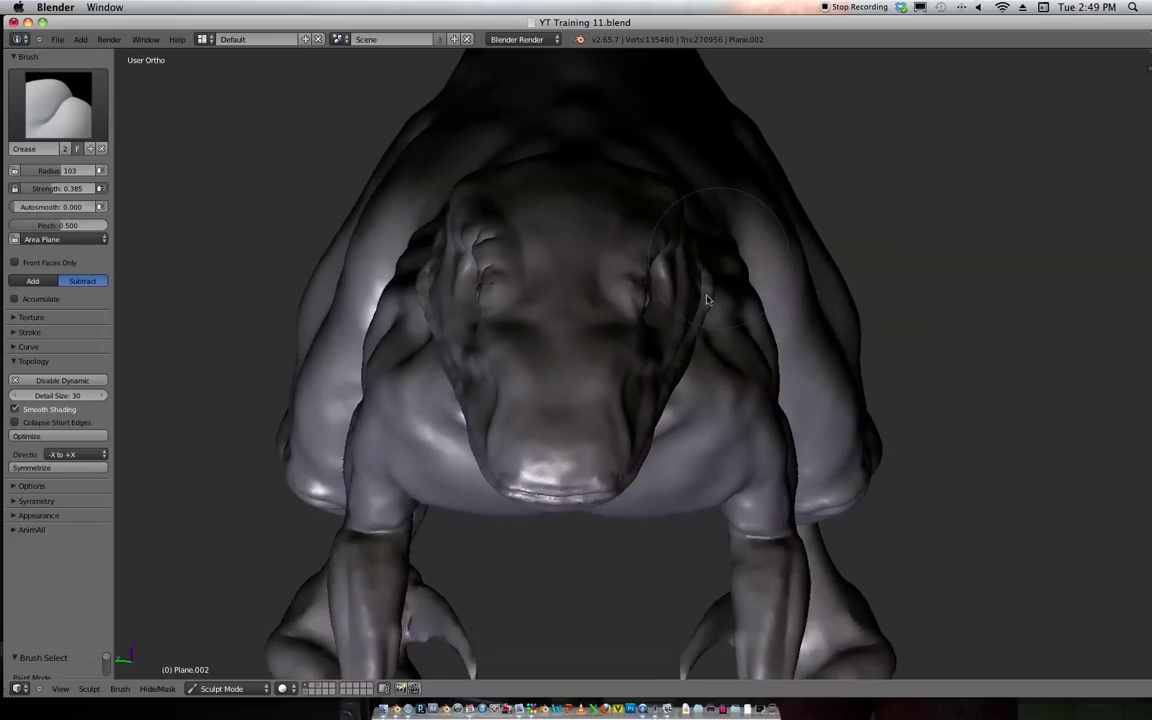
Switch back to the Inflate brush and raise the centre of the forehead between the eyes and the bridge of the snout.
scroll(708, 290, "up", 5)
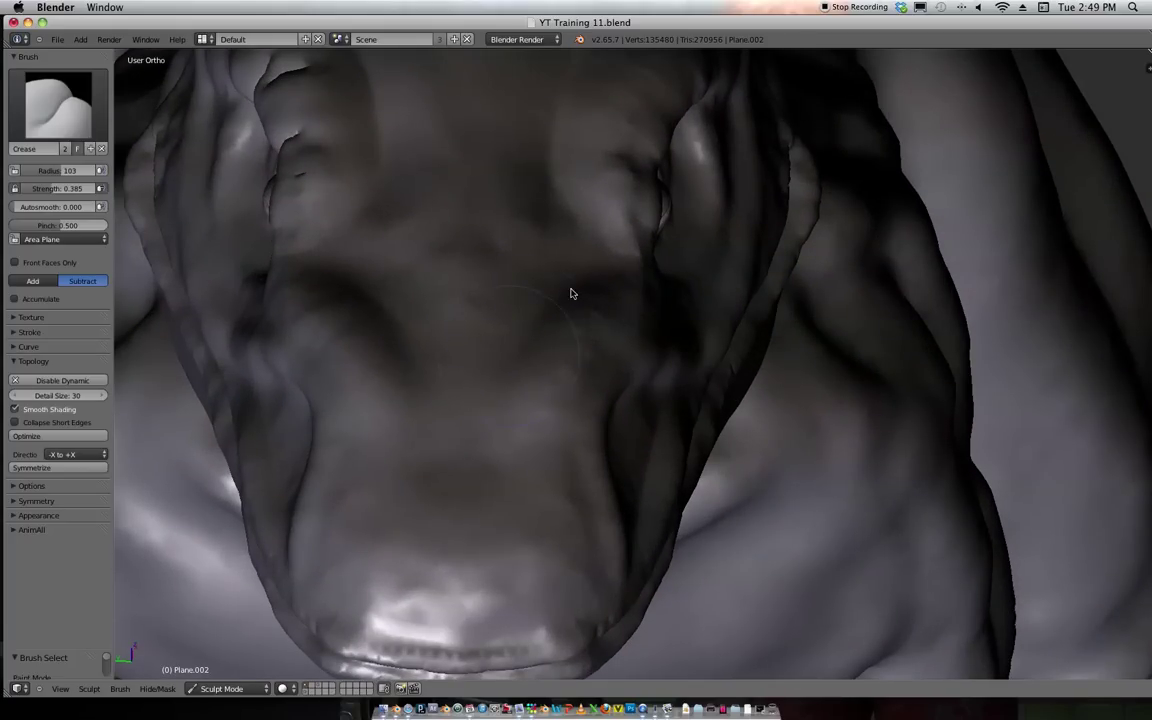
key("i")
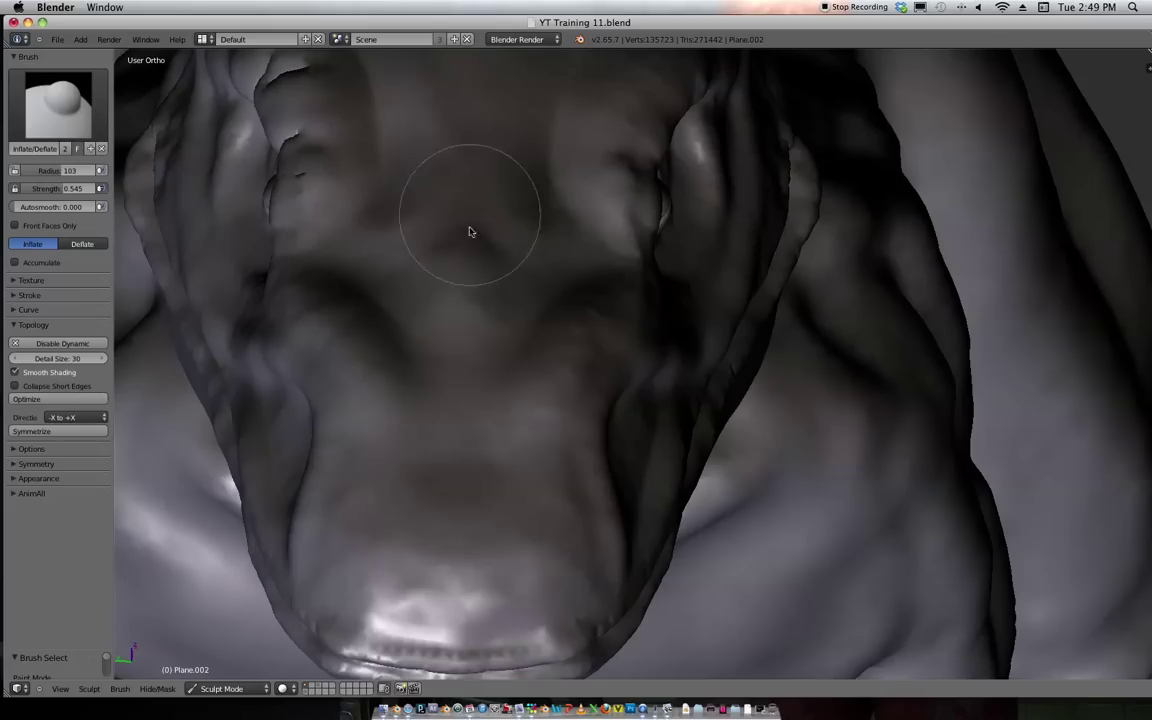
mouse_move(476, 178)
left_mouse_down()
mouse_move(478, 219)
mouse_move(501, 265)
mouse_move(494, 284)
left_mouse_up()
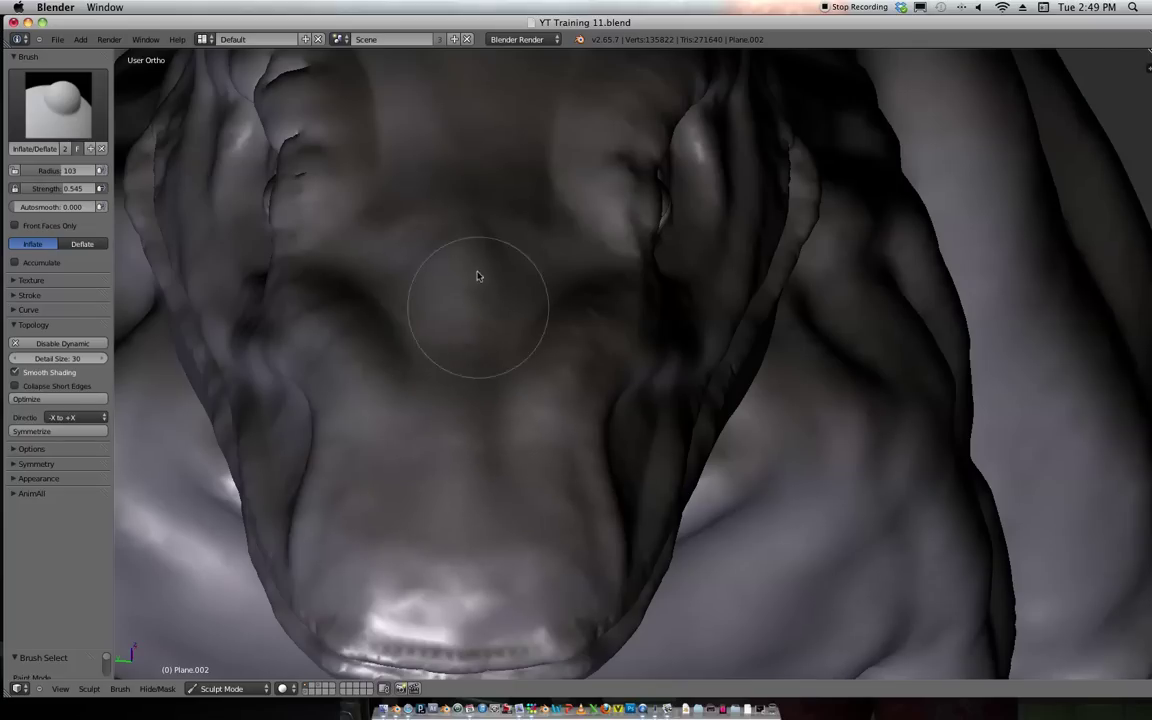
scroll(500, 300, "down", 5)
middle_click_drag(583, 149, 545, 336)
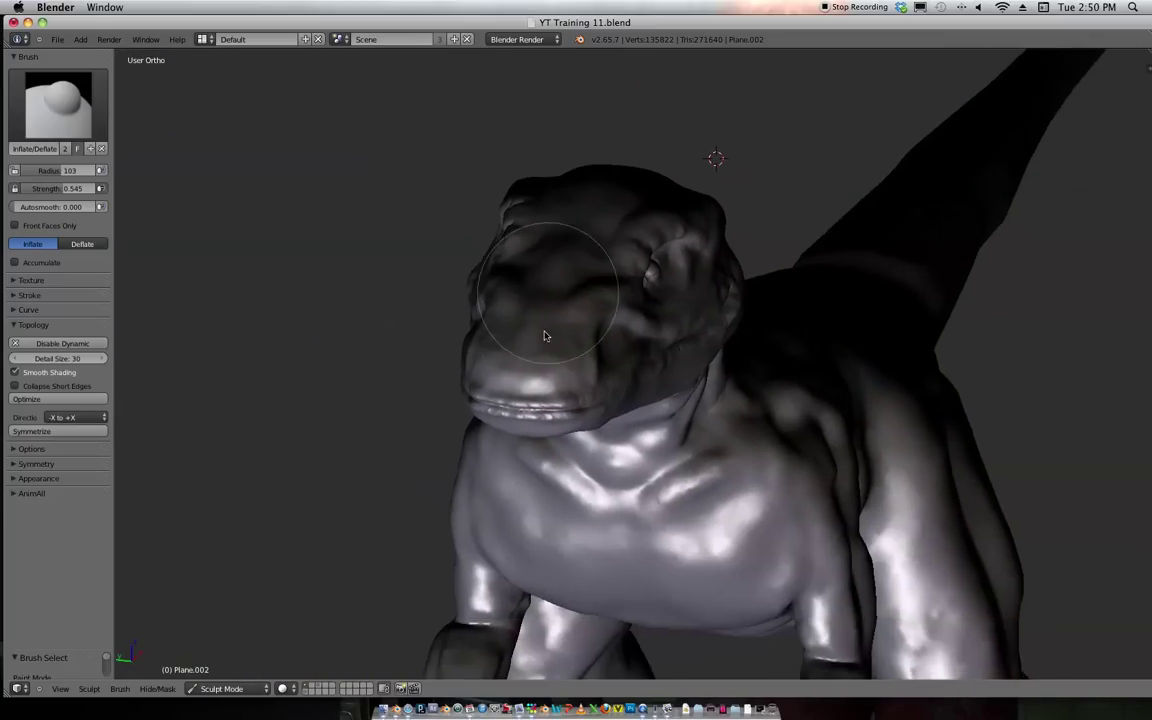
scroll(545, 336, "up", 5)
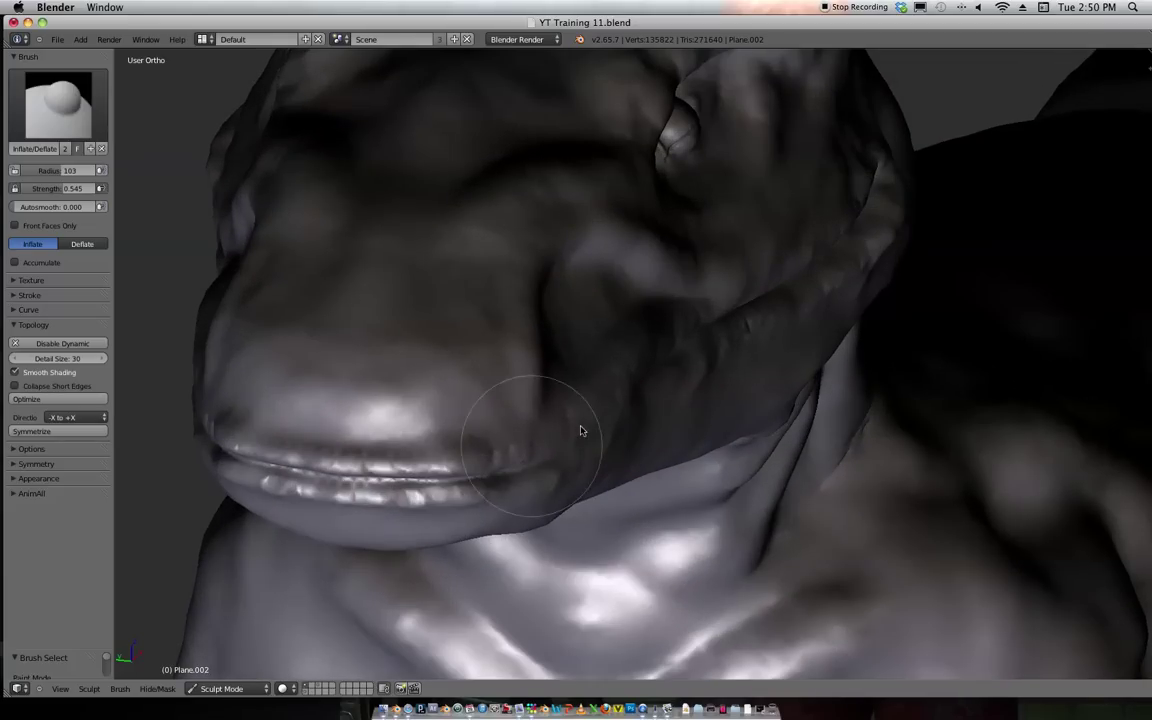
Raise the Inflate brush strength to 0.809 and thicken the front part of the lower lip along the mouth line.
scroll(666, 218, "down", 4)
middle_click_drag(607, 275, 540, 393)
mouse_move(491, 355)
middle_mouse_down("shift")
mouse_move(666, 383)
mouse_move(617, 435)
mouse_move(738, 311)
middle_mouse_up("shift")
mouse_move(787, 297)
left_mouse_down()
mouse_move(632, 319)
mouse_move(720, 303)
mouse_move(682, 306)
left_mouse_up()
key("shift+f")
left_click(730, 315)
left_click_drag(566, 343, 738, 307)
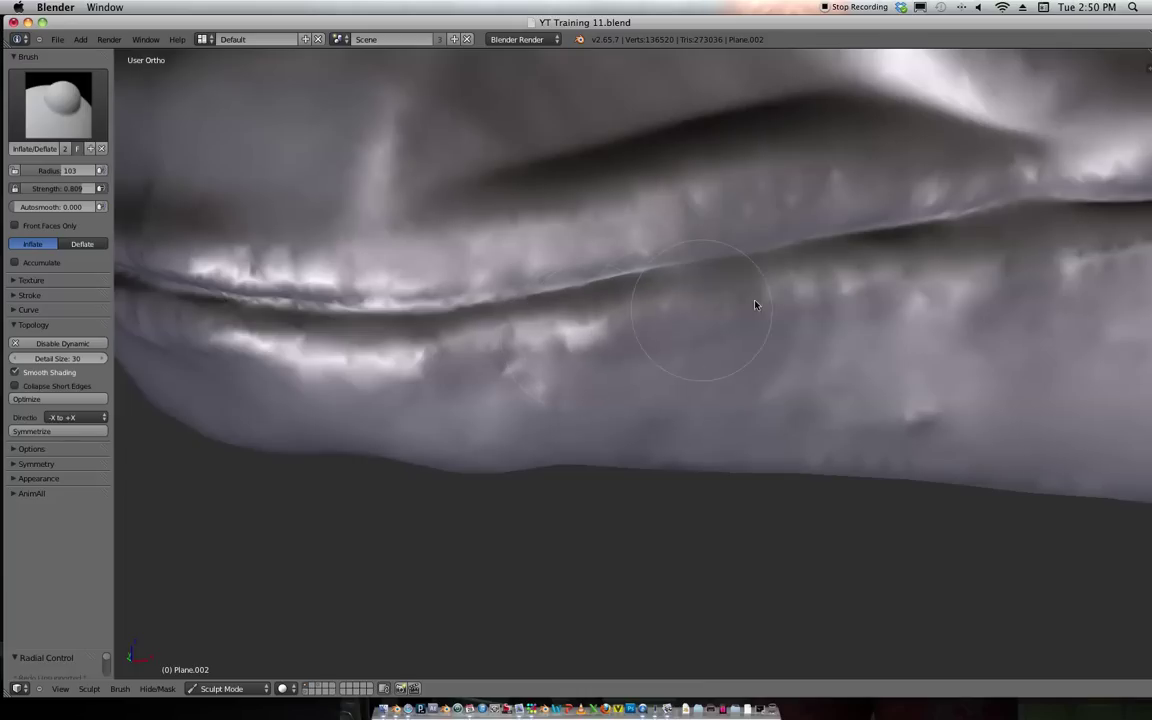
left_click_drag(873, 292, 477, 358)
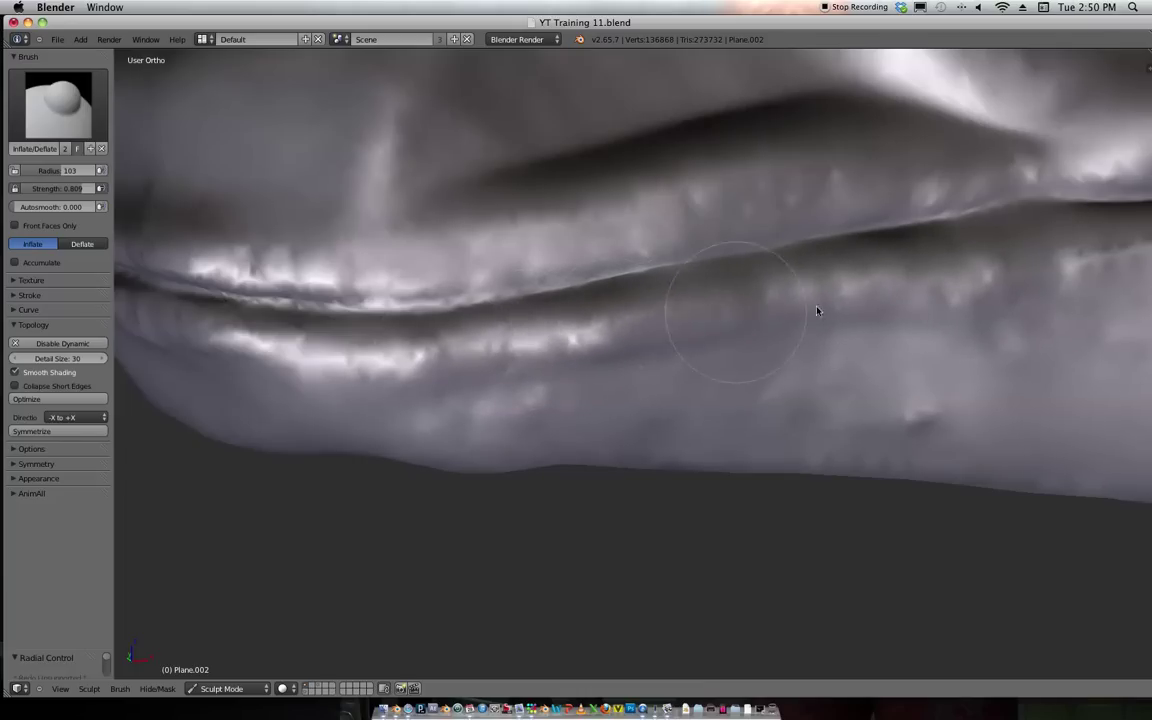
mouse_move(561, 341)
left_mouse_down()
mouse_move(396, 365)
mouse_move(800, 309)
left_mouse_up()
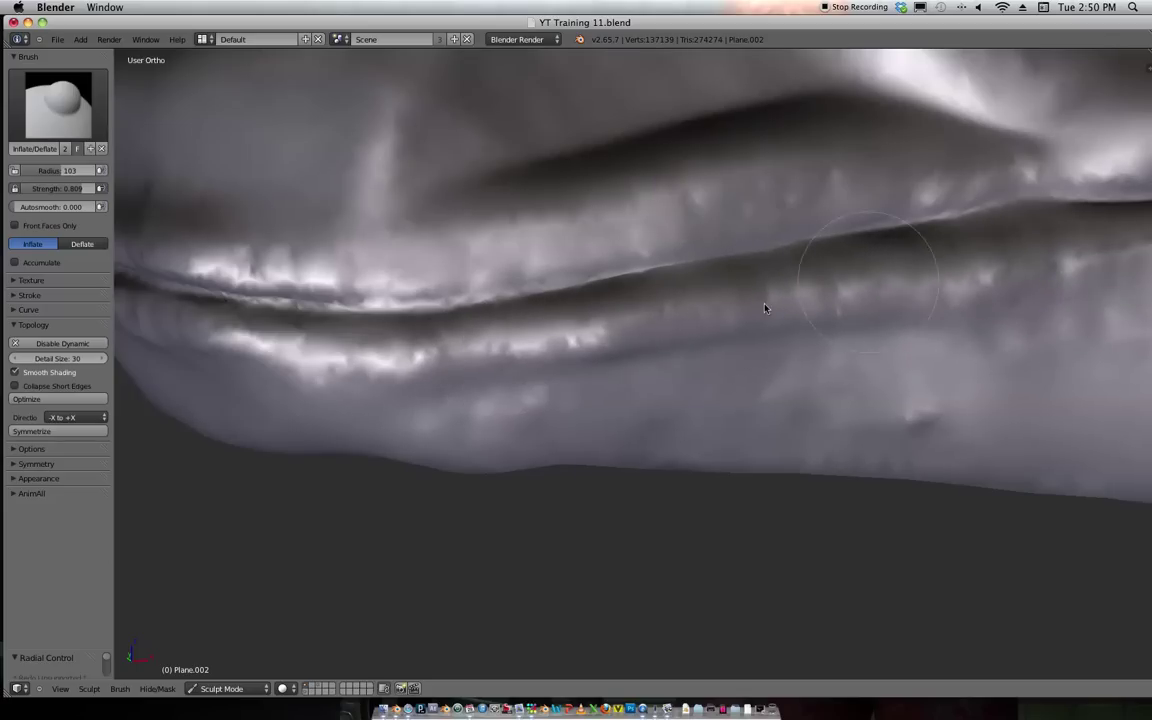
left_click_drag(213, 346, 262, 350)
Continue inflating the lower lip along the middle of the mouth, filling the gap below the nostril hollow's rear end.
scroll(850, 180, "down", 8)
scroll(885, 193, "up", 2)
mouse_move(900, 216)
middle_mouse_down("shift")
mouse_move(805, 249)
mouse_move(836, 257)
middle_mouse_up("shift")
scroll(737, 324, "up", 3)
scroll(737, 324, "up", 5)
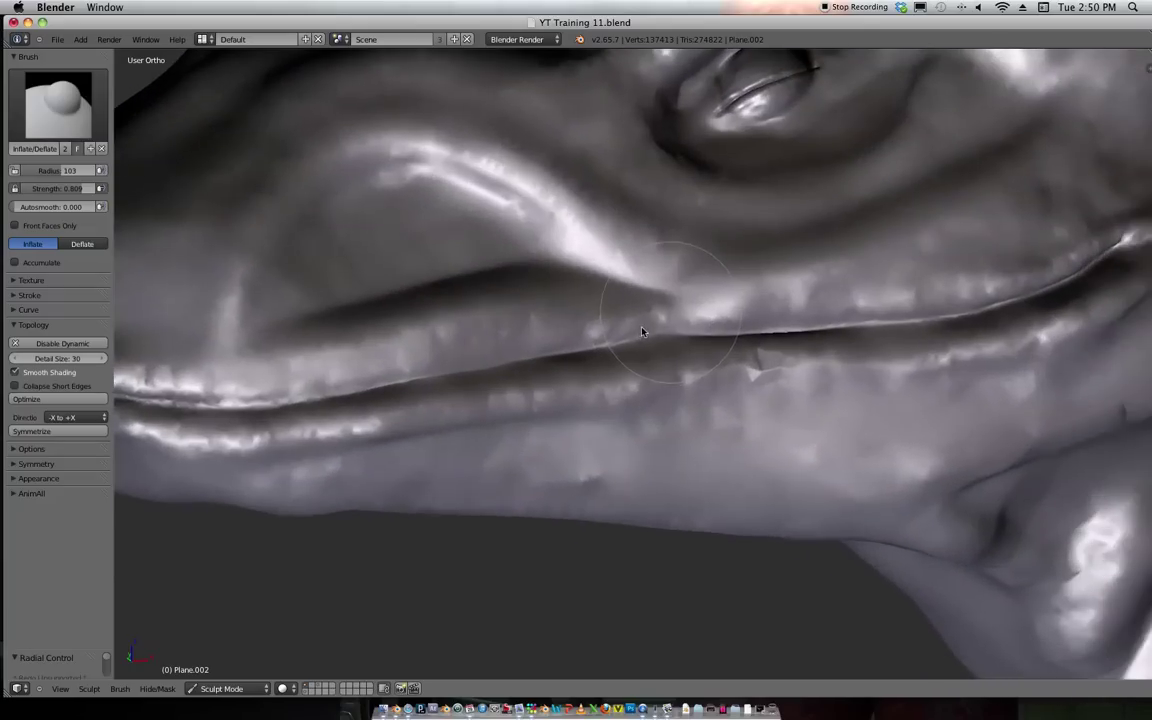
left_click_drag(729, 391, 799, 396)
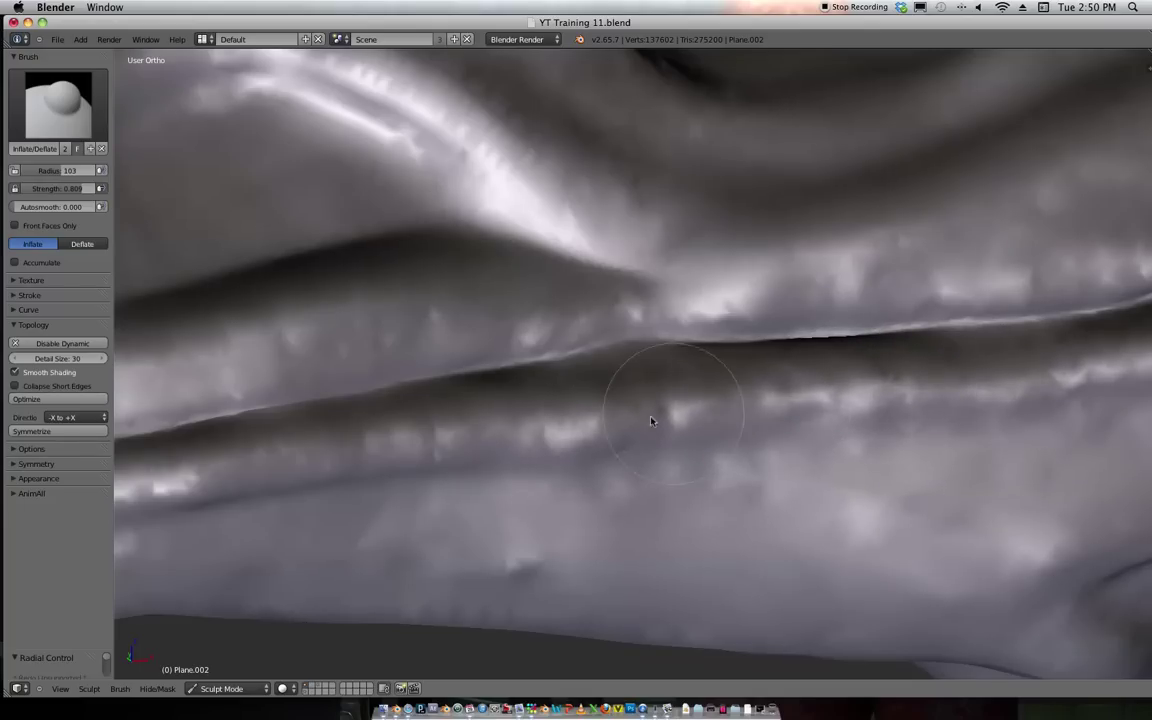
middle_click_drag(750, 293, 674, 417)
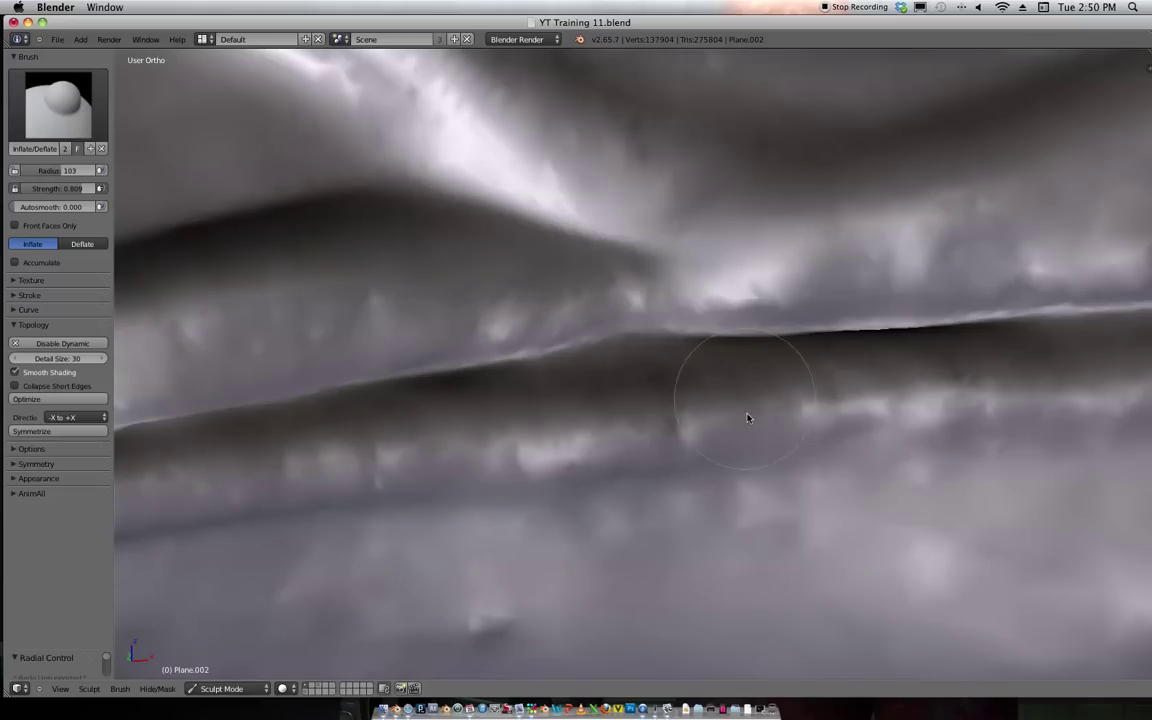
Examine the head, neck folds, shoulder and ribs from several angles to check the sculpted detail.
scroll(730, 420, "down", 10)
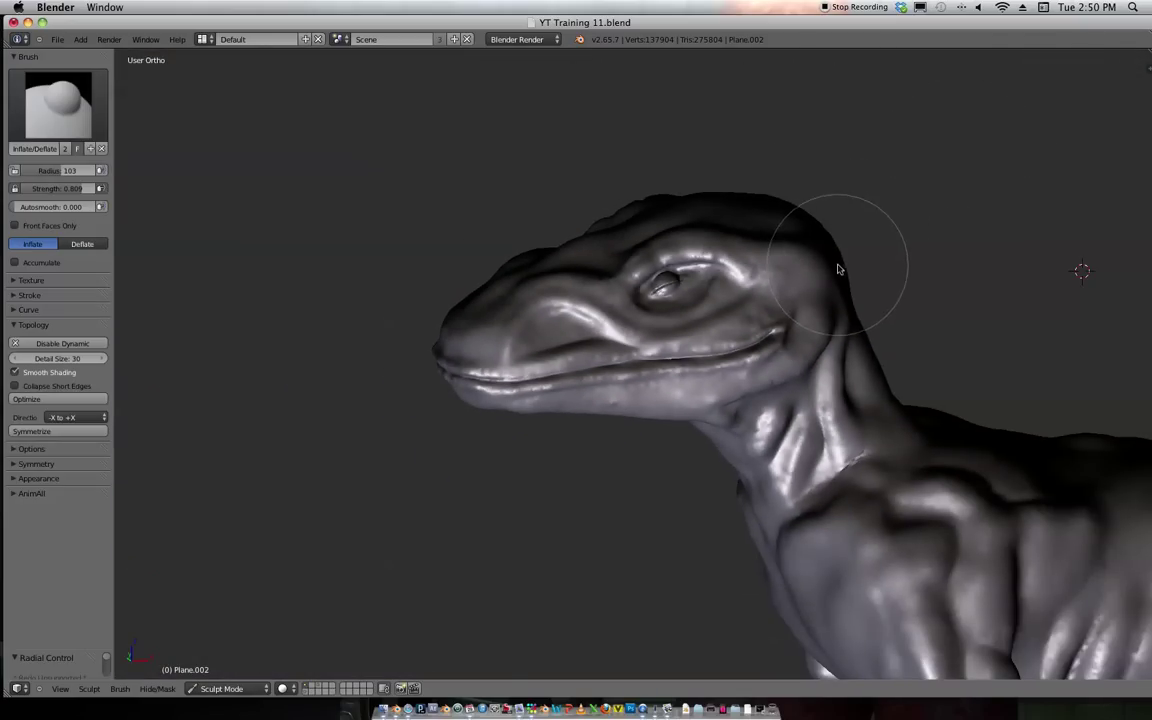
mouse_move(728, 341)
middle_mouse_down()
mouse_move(664, 360)
mouse_move(722, 342)
mouse_move(786, 385)
mouse_move(800, 378)
middle_mouse_up()
mouse_move(789, 345)
middle_mouse_down("ctrl")
mouse_move(779, 388)
mouse_move(700, 382)
mouse_move(830, 381)
mouse_move(936, 360)
mouse_move(731, 371)
mouse_move(666, 419)
middle_mouse_up("ctrl")
mouse_move(740, 404)
middle_mouse_down()
mouse_move(758, 483)
mouse_move(753, 303)
middle_mouse_up()
middle_click_drag(781, 425, 748, 296, "shift")
mouse_move(781, 398)
middle_mouse_down("ctrl")
mouse_move(779, 427)
mouse_move(764, 438)
mouse_move(707, 319)
mouse_move(766, 301)
mouse_move(877, 216)
mouse_move(826, 289)
mouse_move(864, 249)
mouse_move(864, 221)
mouse_move(851, 267)
mouse_move(760, 304)
mouse_move(766, 360)
middle_mouse_up("ctrl")
scroll(691, 405, "up", 5)
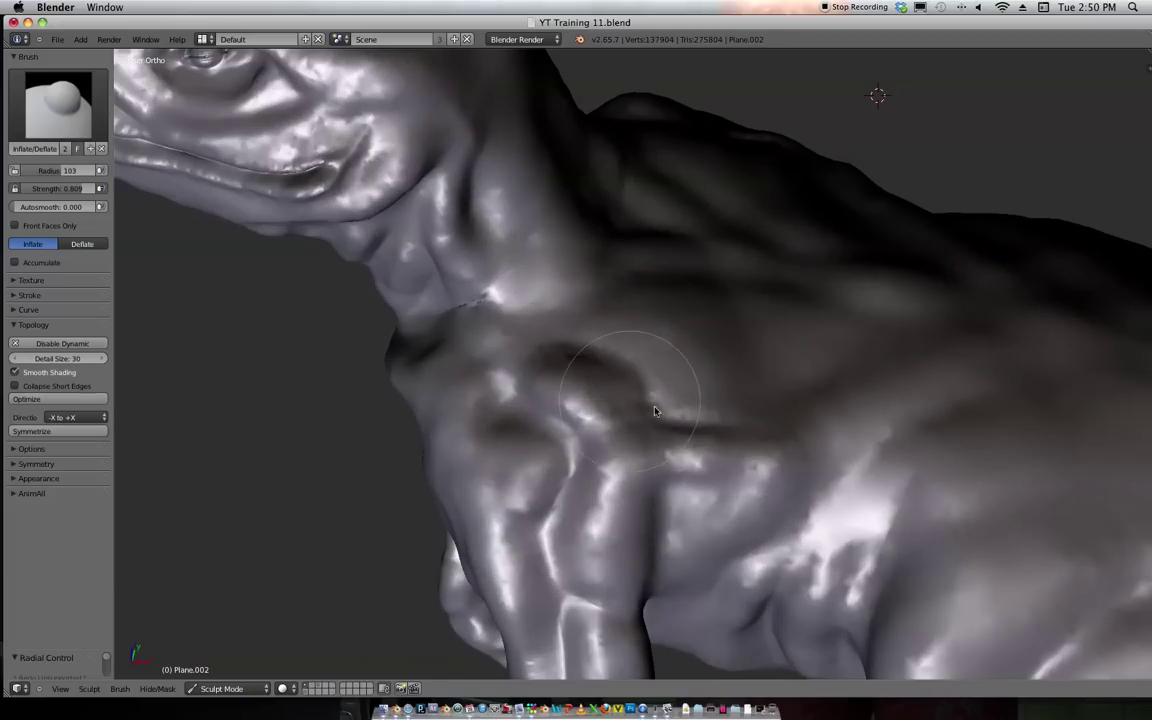
Save the sculpt over the existing file YT Training 11.blend.
scroll(745, 411, "down", 5)
mouse_move(882, 244)
middle_mouse_down()
mouse_move(946, 193)
mouse_move(962, 235)
mouse_move(884, 249)
mouse_move(946, 190)
mouse_move(959, 213)
mouse_move(1010, 228)
mouse_move(771, 285)
mouse_move(776, 301)
mouse_move(687, 306)
middle_mouse_up()
key("ctrl+s")
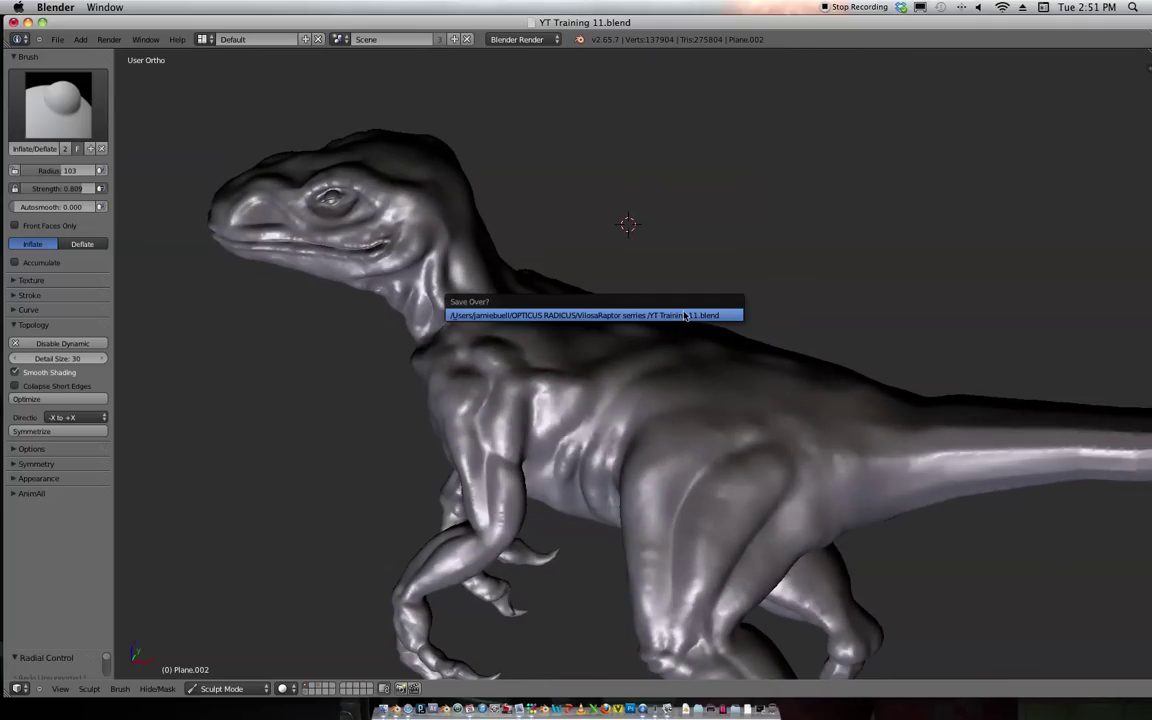
left_click(677, 315)
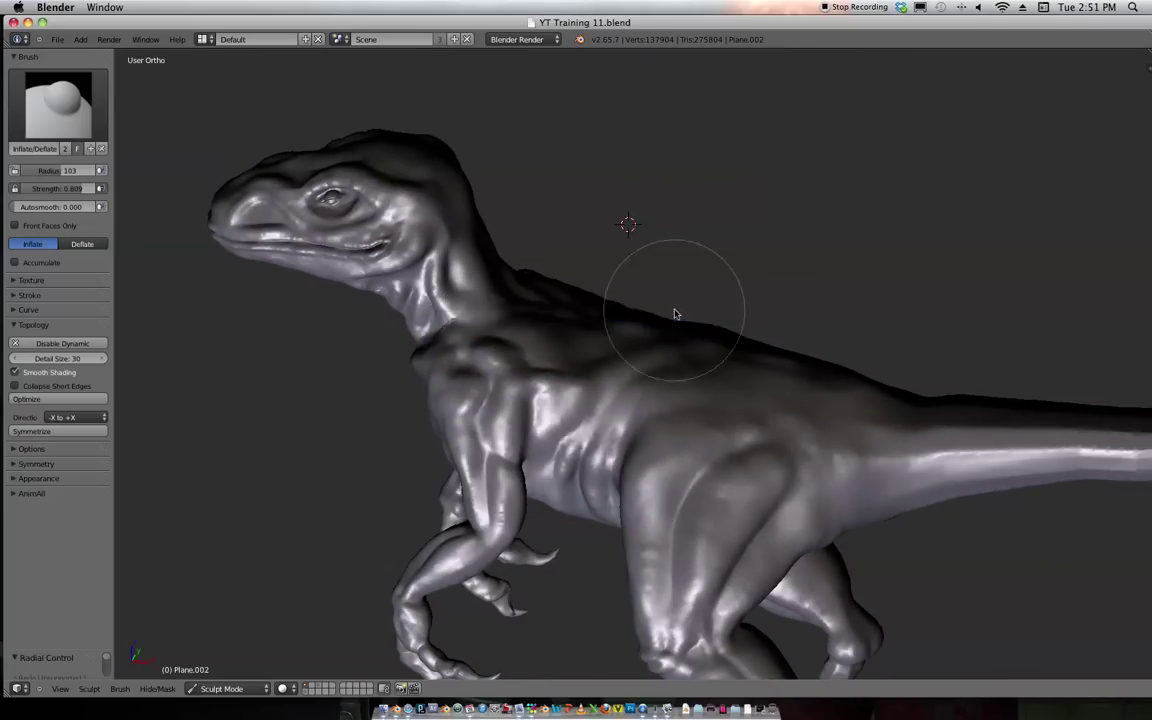
Set the symmetrize direction to -Y to +Y and symmetrize the raptor mesh.
left_click(60, 432)
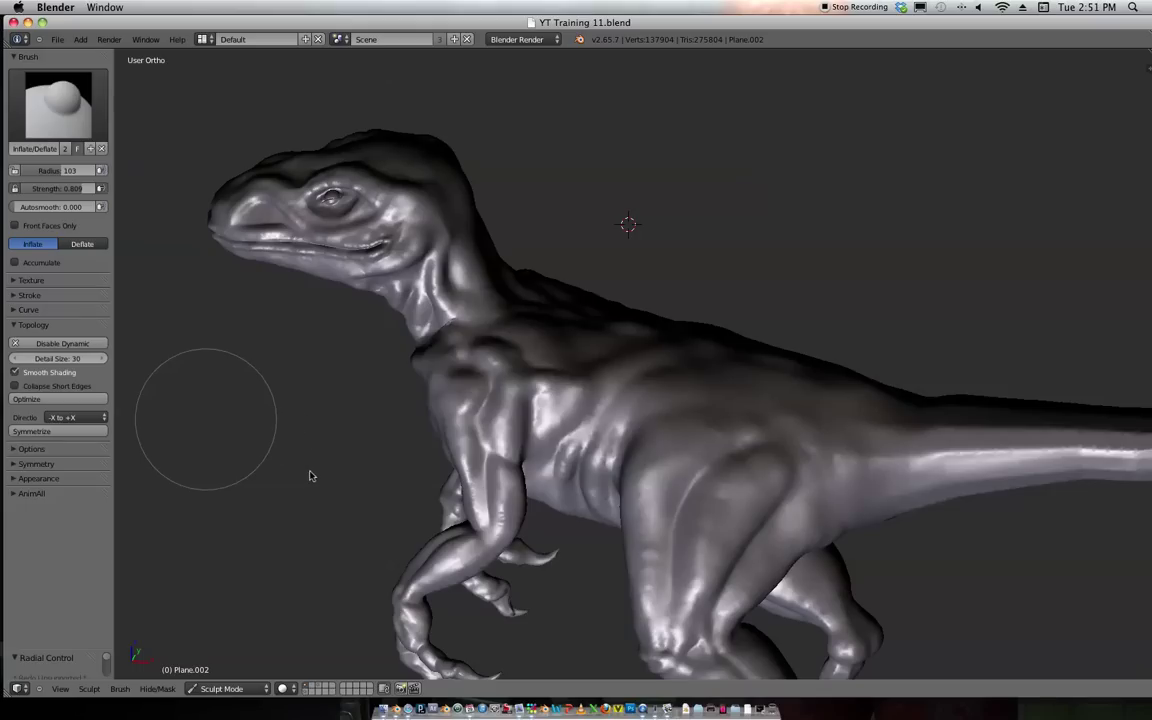
middle_click_drag(206, 419, 325, 415)
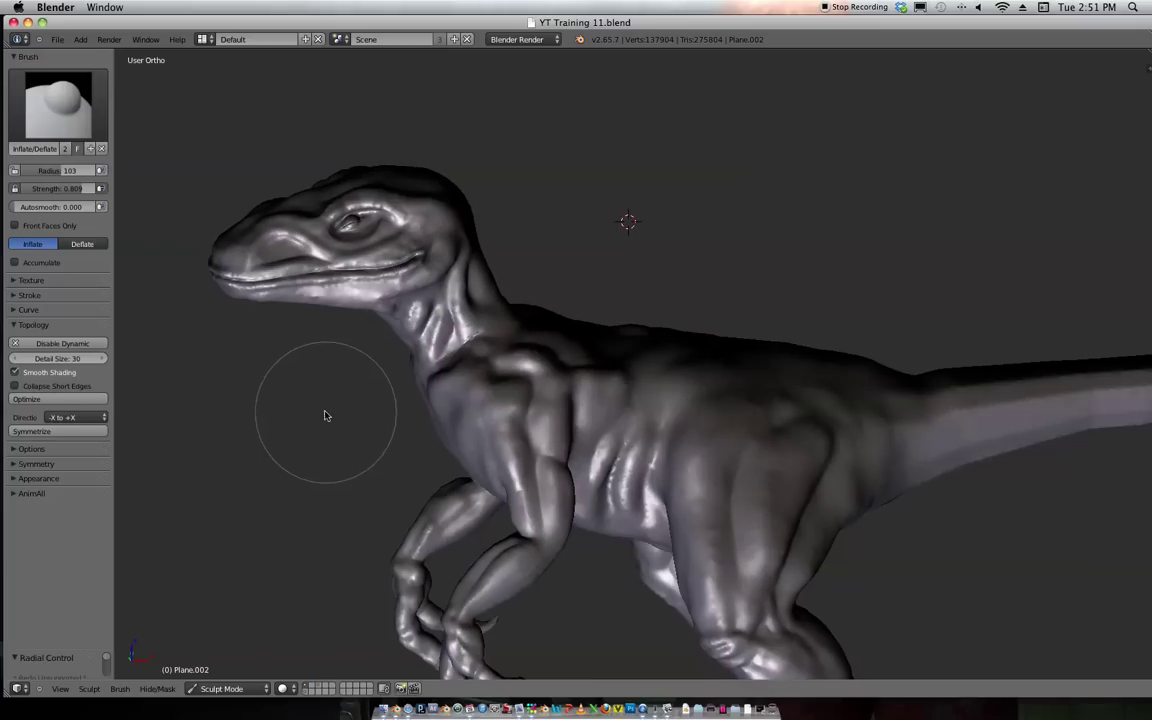
left_click(68, 418)
left_click(81, 380)
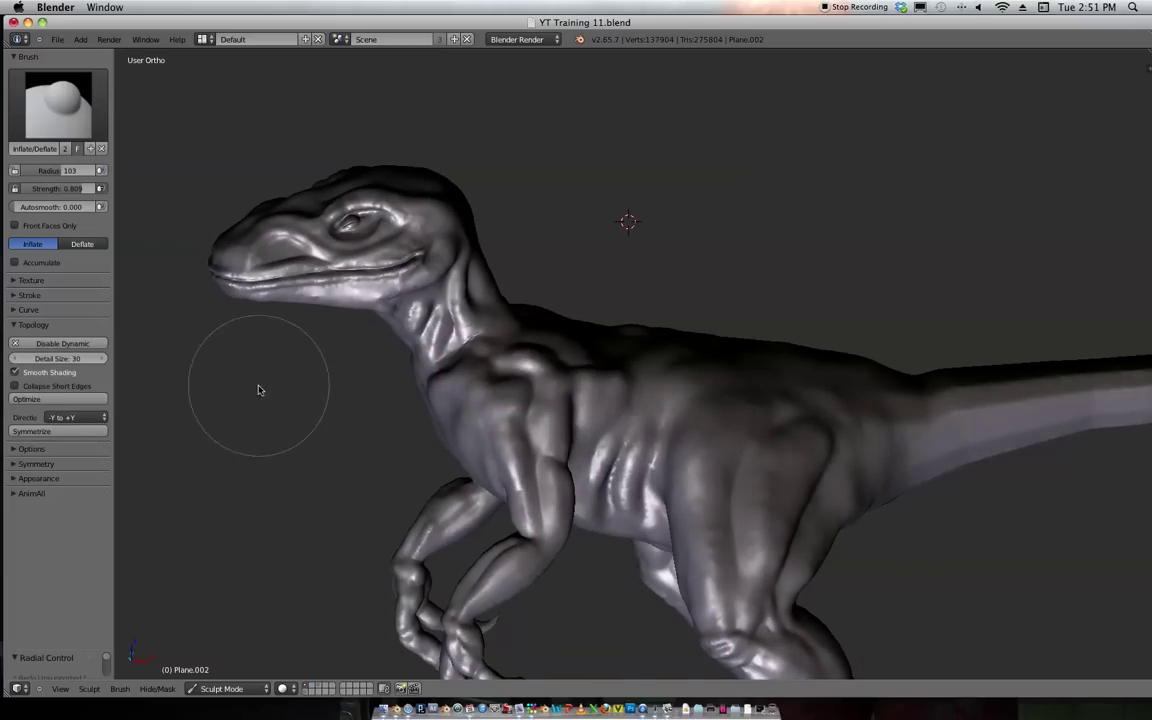
middle_click_drag(180, 400, 303, 489)
scroll(298, 480, "down", 5)
middle_click_drag(280, 445, 309, 357)
scroll(342, 435, "up", 4)
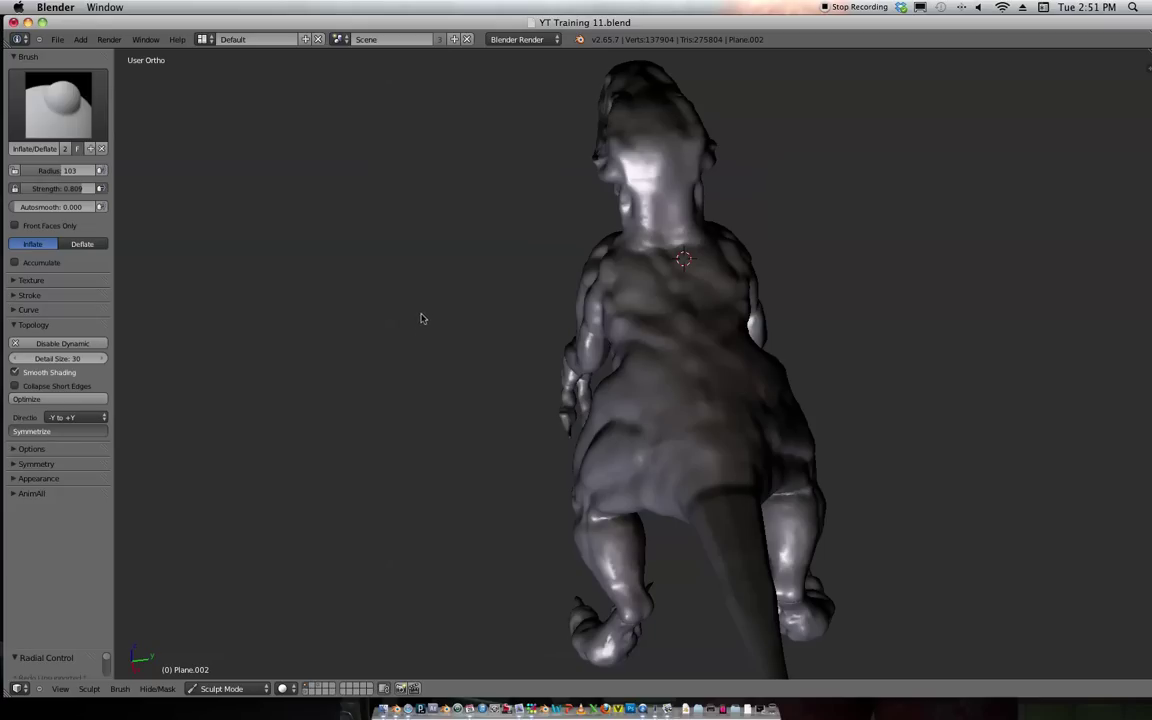
Check the symmetrized raptor from both sides and above, and save over YT Training 11.blend again.
middle_click_drag(414, 350, 793, 343)
middle_click_drag(915, 300, 669, 437, "ctrl")
middle_click_drag(636, 352, 627, 499, "ctrl")
middle_click_drag(470, 462, 656, 211, "shift")
scroll(539, 434, "down", 3)
middle_click_drag(758, 322, 650, 390, "shift")
key("ctrl+s")
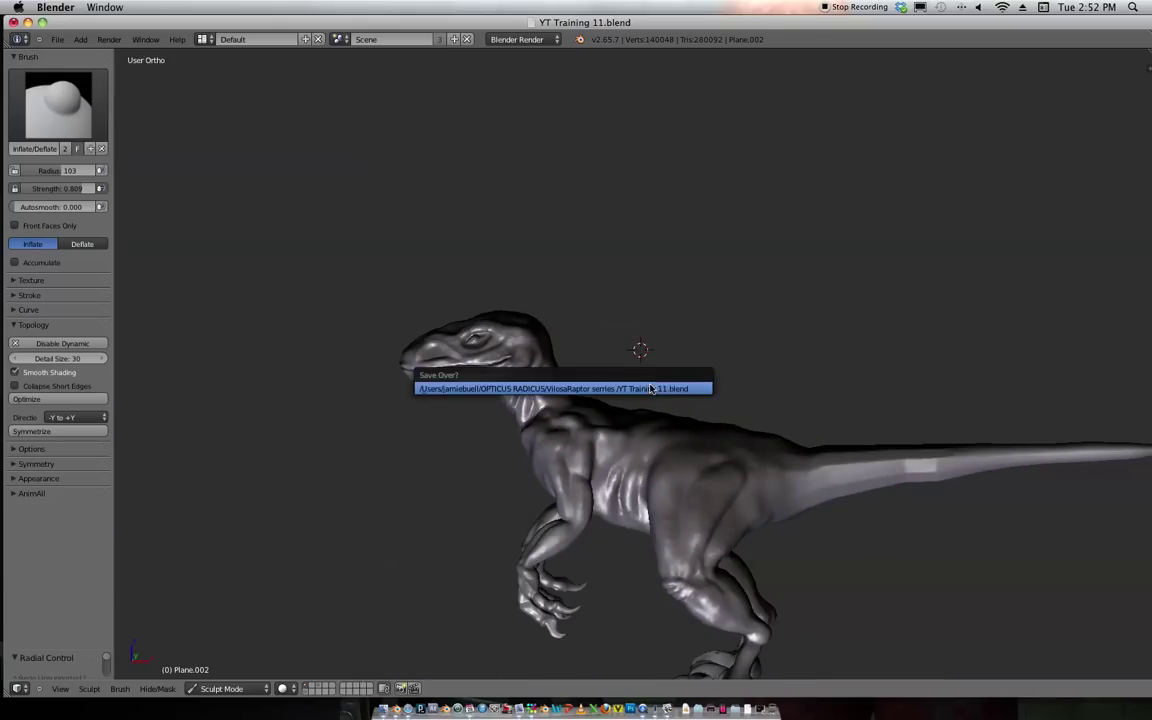
left_click(647, 390)
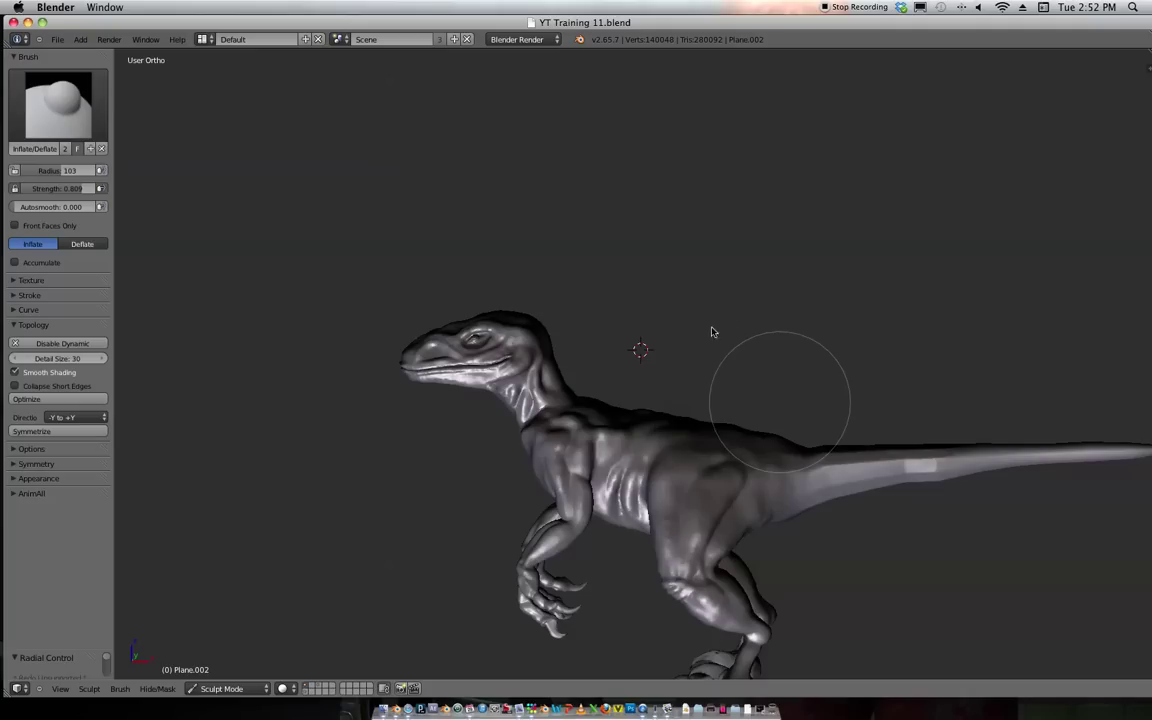
Review the whole raptor from the side and from a three-quarter front view.
middle_click_drag(780, 402, 729, 353, "shift")
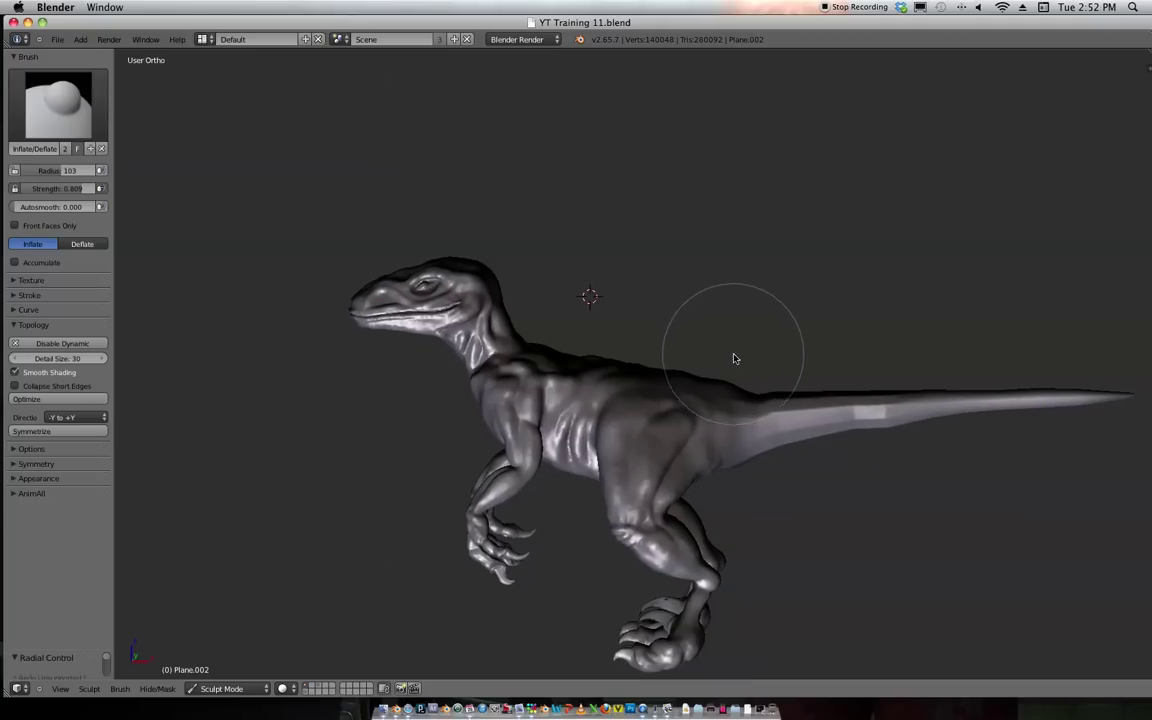
middle_click_drag(674, 339, 710, 389, "shift")
middle_click_drag(792, 449, 775, 373, "shift")
middle_click_drag(775, 373, 637, 305, "shift")
middle_click_drag(689, 345, 769, 319)
scroll(769, 319, "down", 3)
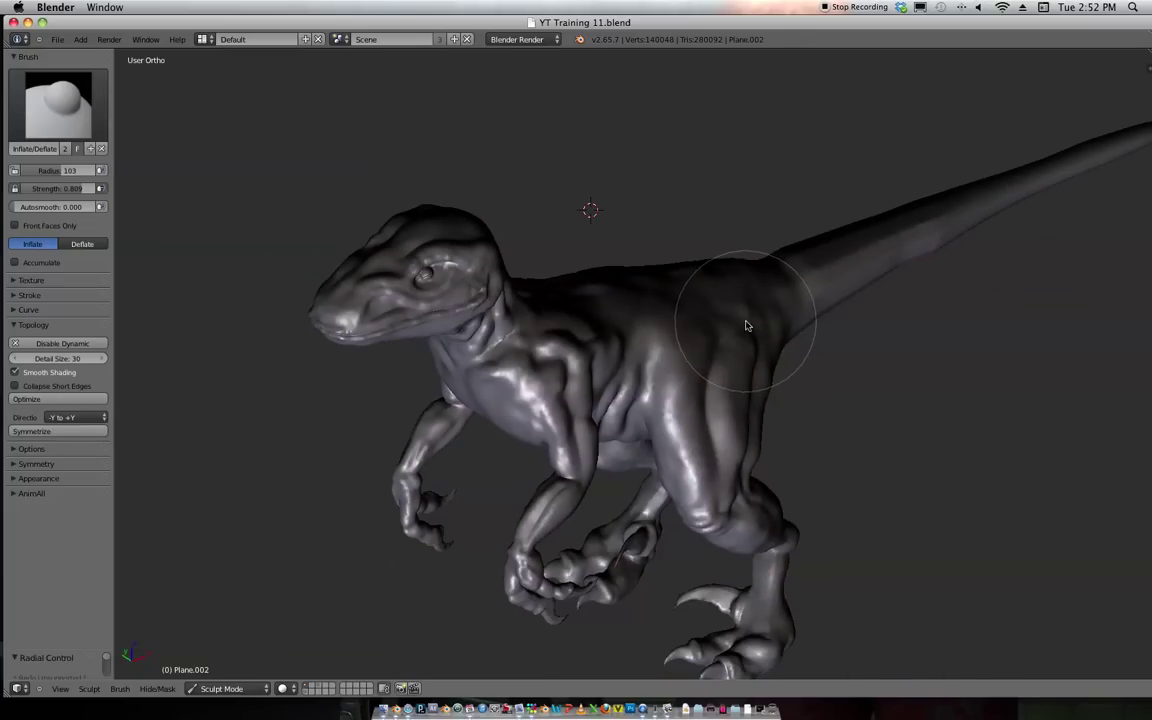
Draw lengthwise grease pencil strokes along the raptor's near upper arm, following the muscle fibres from shoulder to elbow.
mouse_move(764, 365)
middle_mouse_down()
mouse_move(699, 365)
mouse_move(706, 347)
mouse_move(789, 375)
mouse_move(861, 360)
mouse_move(749, 369)
middle_mouse_up()
scroll(749, 369, "up", 5)
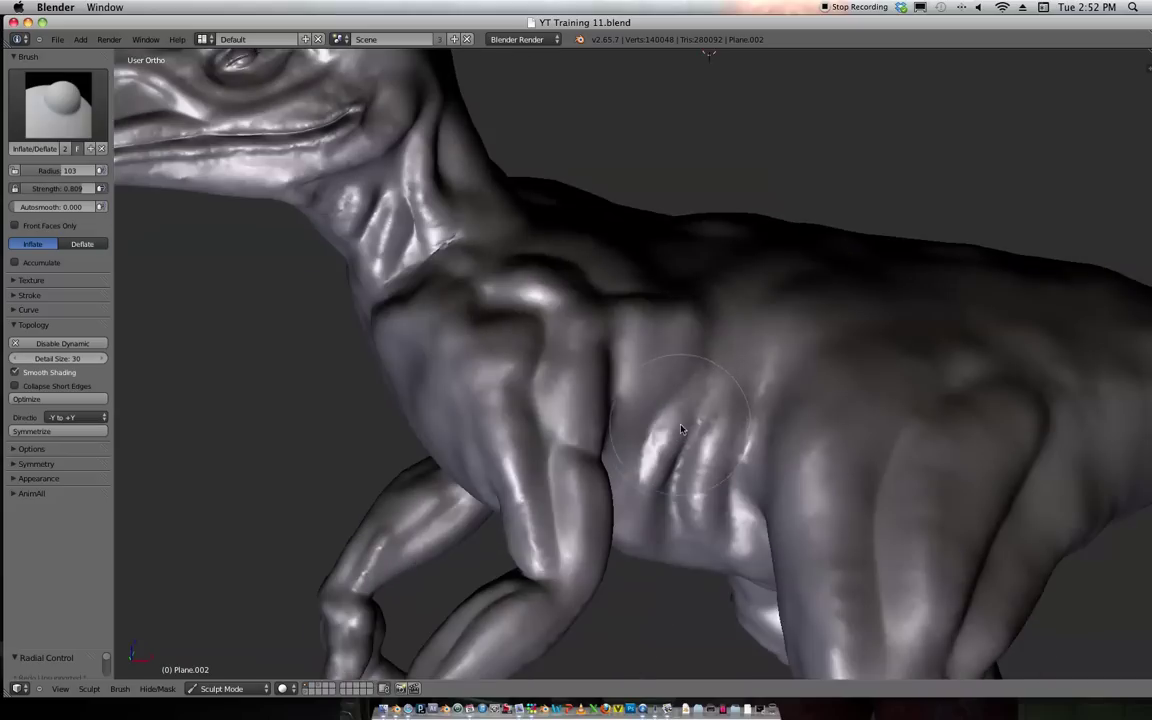
middle_click_drag(681, 430, 745, 455, "shift")
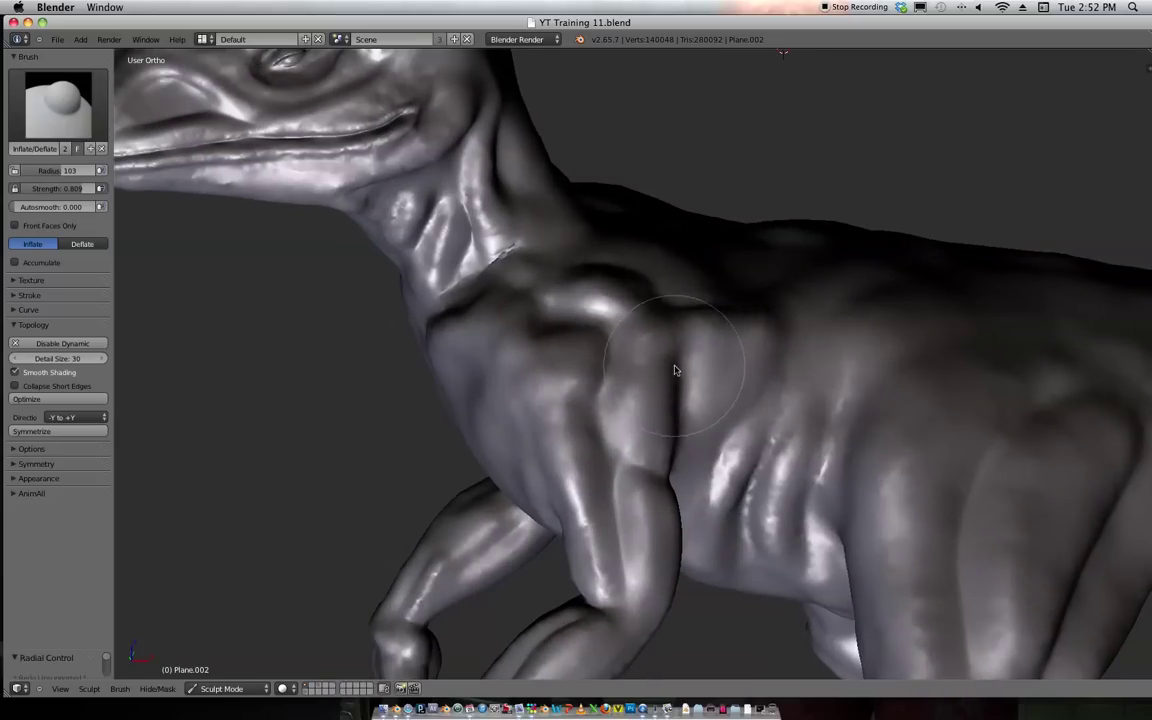
middle_click_drag(685, 365, 618, 401)
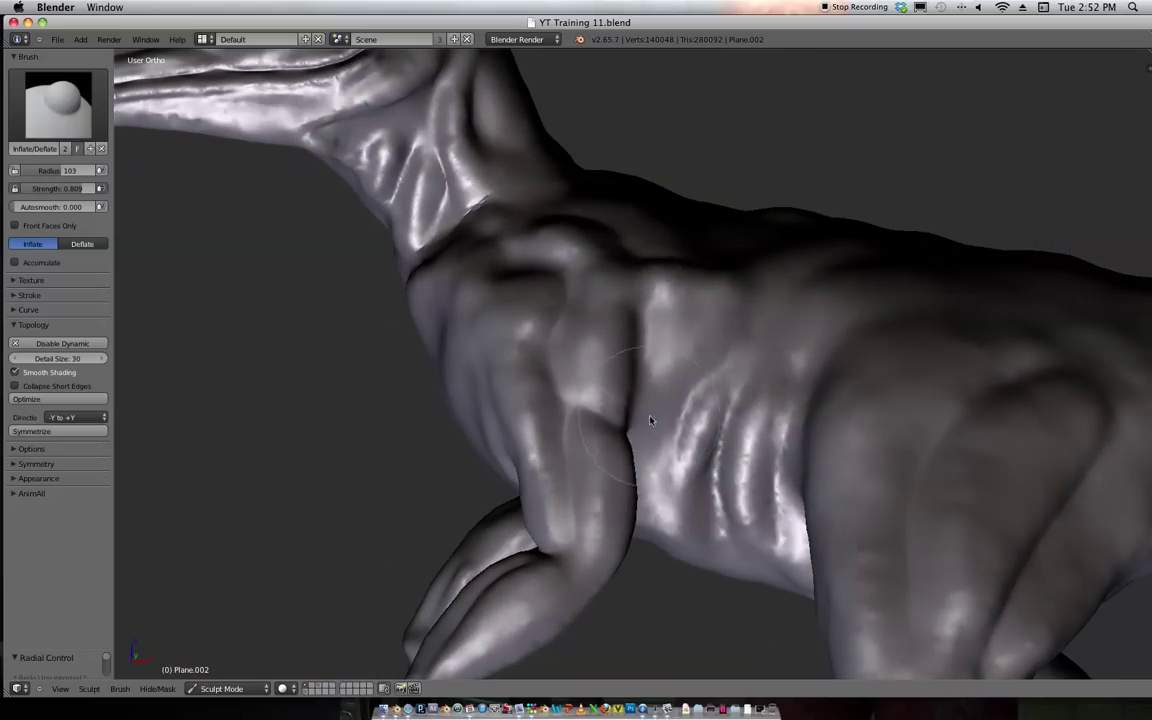
key("d")
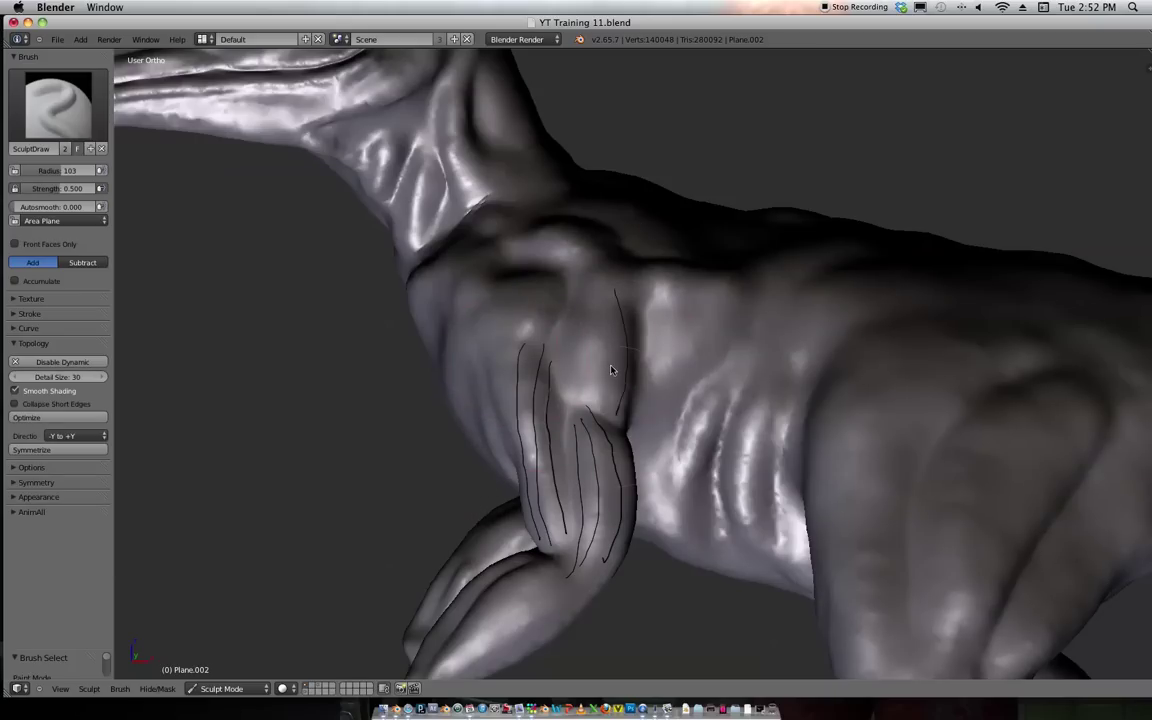
left_click_drag(600, 294, 608, 410)
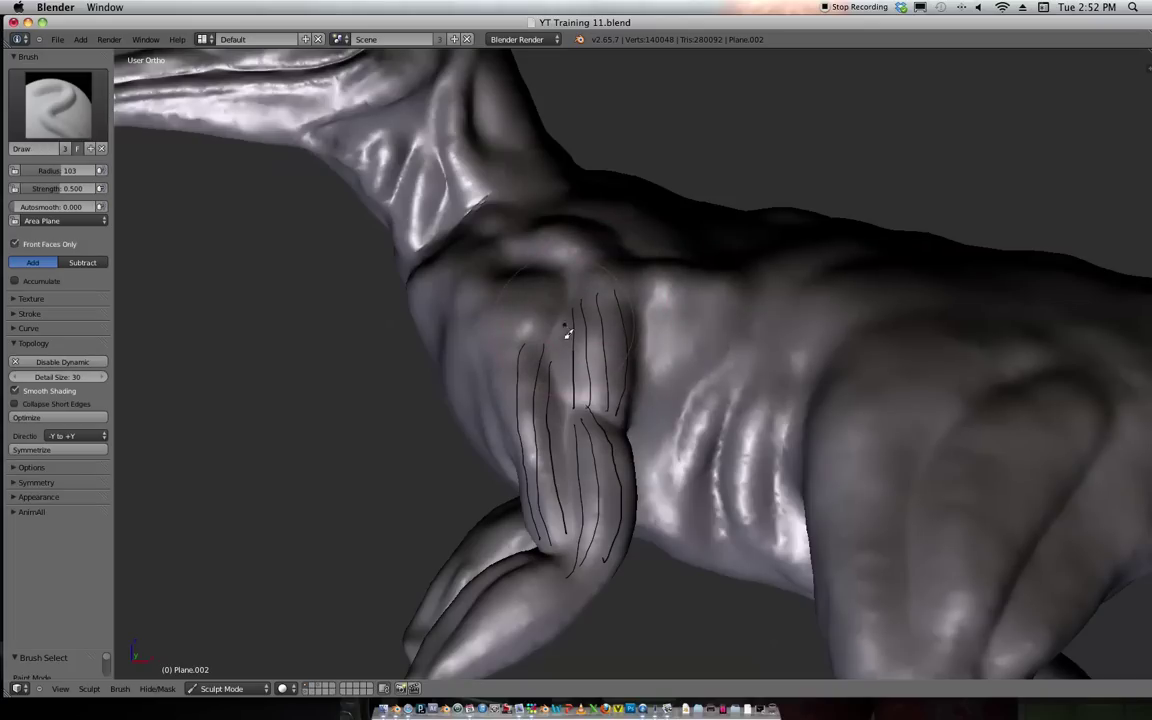
Draw grease pencil muscle fibre lines along the near forearm, running from the elbow down to the wrist.
scroll(704, 332, "down", 1)
scroll(707, 337, "up", 1)
mouse_move(707, 337)
middle_mouse_down("shift")
mouse_move(697, 309)
mouse_move(707, 200)
middle_mouse_up("shift")
scroll(702, 275, "up", 1)
mouse_move(622, 453)
left_mouse_down()
mouse_move(480, 488)
mouse_move(440, 560)
left_mouse_up()
key("d")
key("d")
mouse_move(594, 447)
left_mouse_down()
mouse_move(484, 522)
mouse_move(455, 557)
mouse_move(553, 474)
mouse_move(451, 563)
left_mouse_up()
key("d")
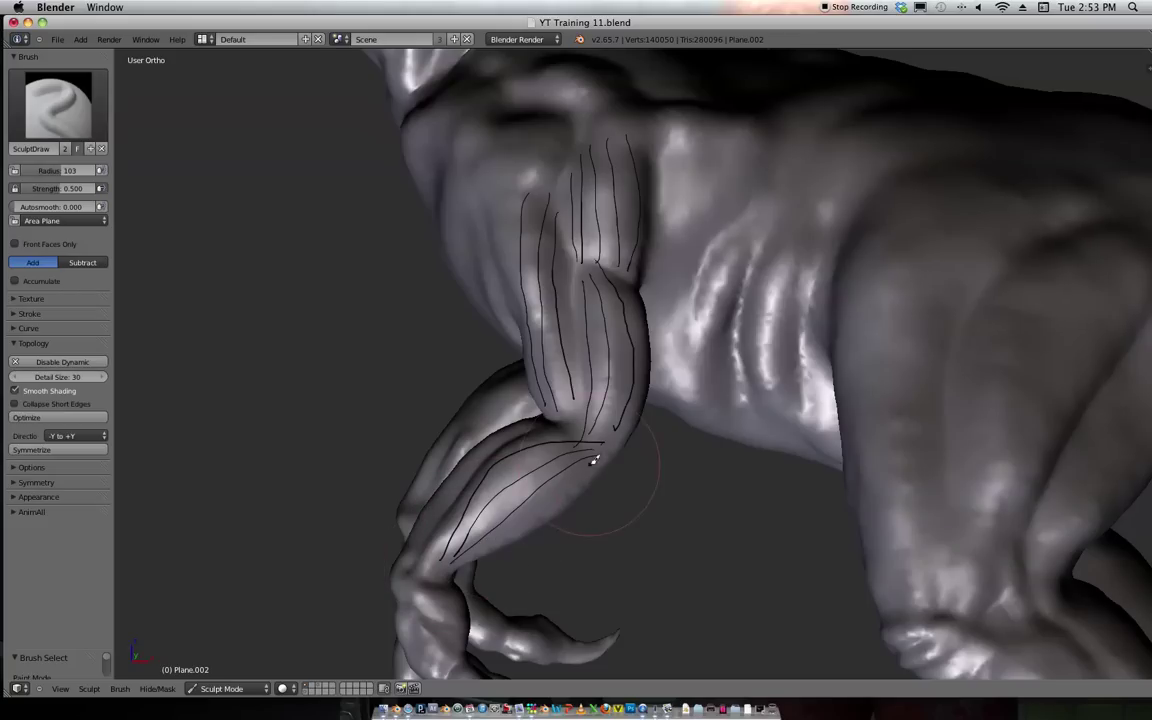
key("d")
Draw a fan of grease pencil fibre lines across the chest muscle, converging at the front of the shoulder.
scroll(748, 260, "down", 3)
middle_click_drag(700, 302, 728, 404, "shift")
scroll(689, 389, "up", 3)
key("d")
key("d")
mouse_move(517, 310)
left_mouse_down()
mouse_move(610, 302)
mouse_move(610, 312)
left_mouse_up()
key("d")
key("d")
left_click_drag(528, 346, 611, 315)
key("d")
left_click_drag(528, 371, 611, 325)
key("d")
key("d")
Draw curved grease pencil fibre lines over the top of the shoulder and back along the upper ribcage.
mouse_move(573, 275)
left_mouse_down()
mouse_move(625, 240)
mouse_move(666, 260)
mouse_move(672, 274)
mouse_move(656, 295)
mouse_move(674, 276)
mouse_move(714, 296)
mouse_move(755, 284)
mouse_move(731, 300)
mouse_move(762, 285)
mouse_move(808, 291)
left_mouse_up()
key("d")
key("d")
key("d")
key("d")
key("d")
key("d")
key("d")
key("d")
key("d")
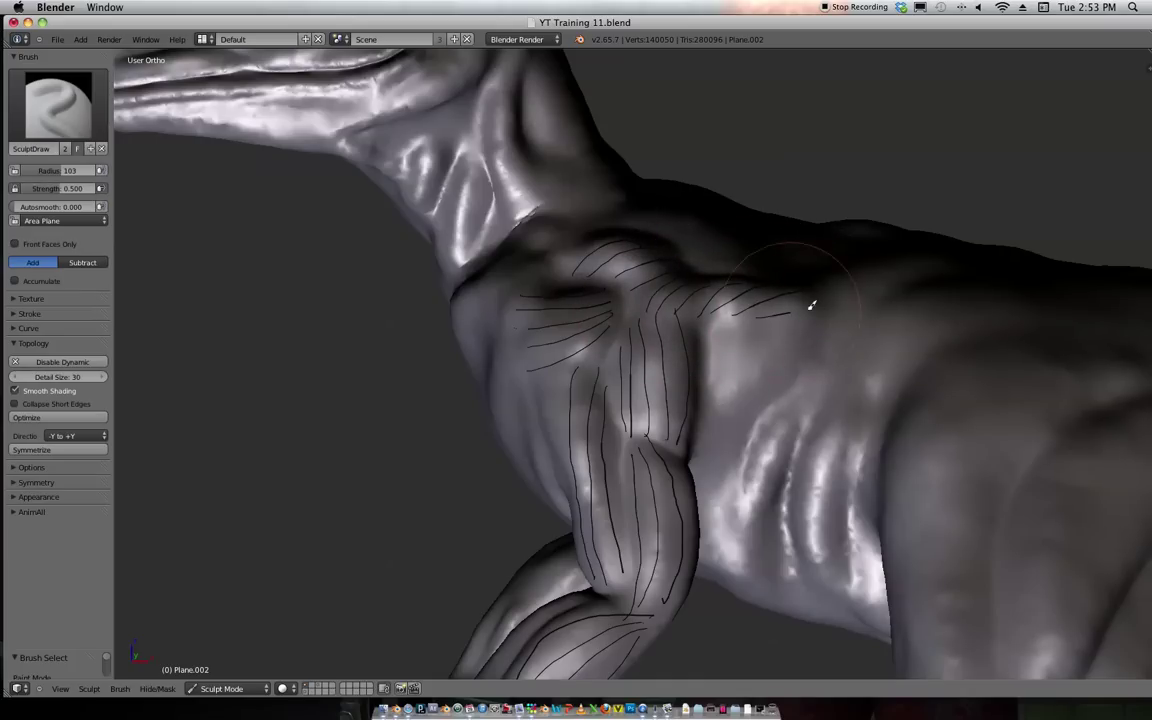
Check the grease pencil muscle guides on the whole front body and save over YT Training 11.blend.
scroll(786, 264, "down", 3)
scroll(786, 264, "down", 1)
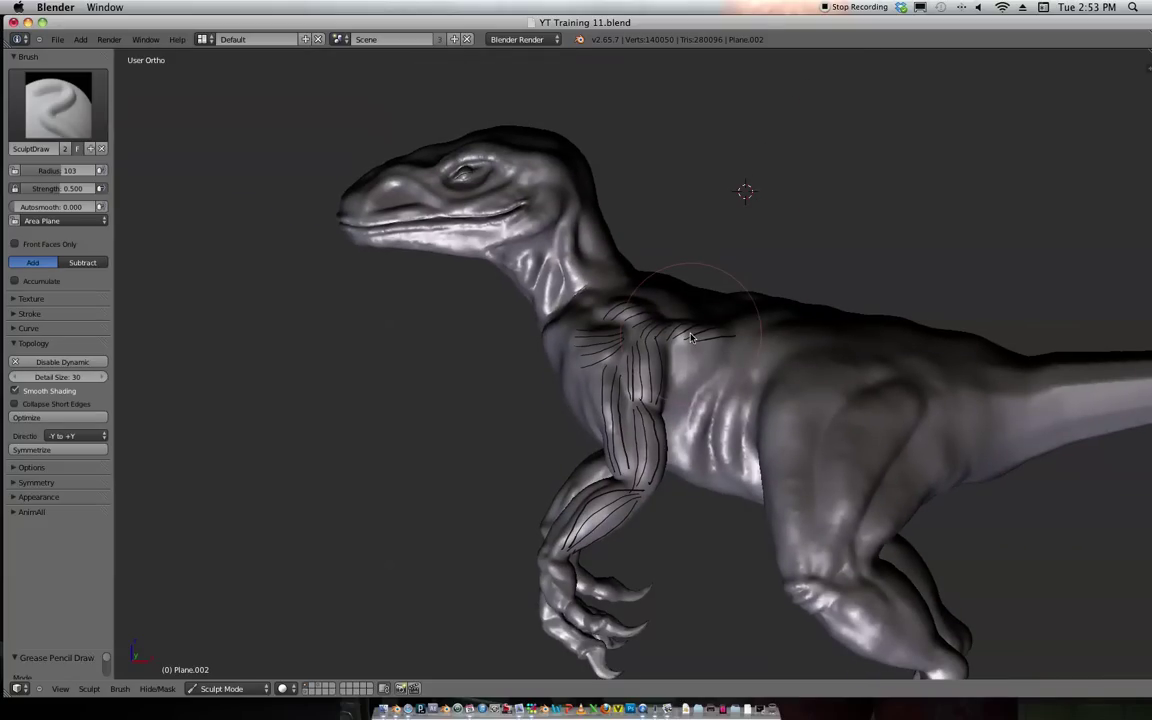
scroll(688, 335, "up", 5)
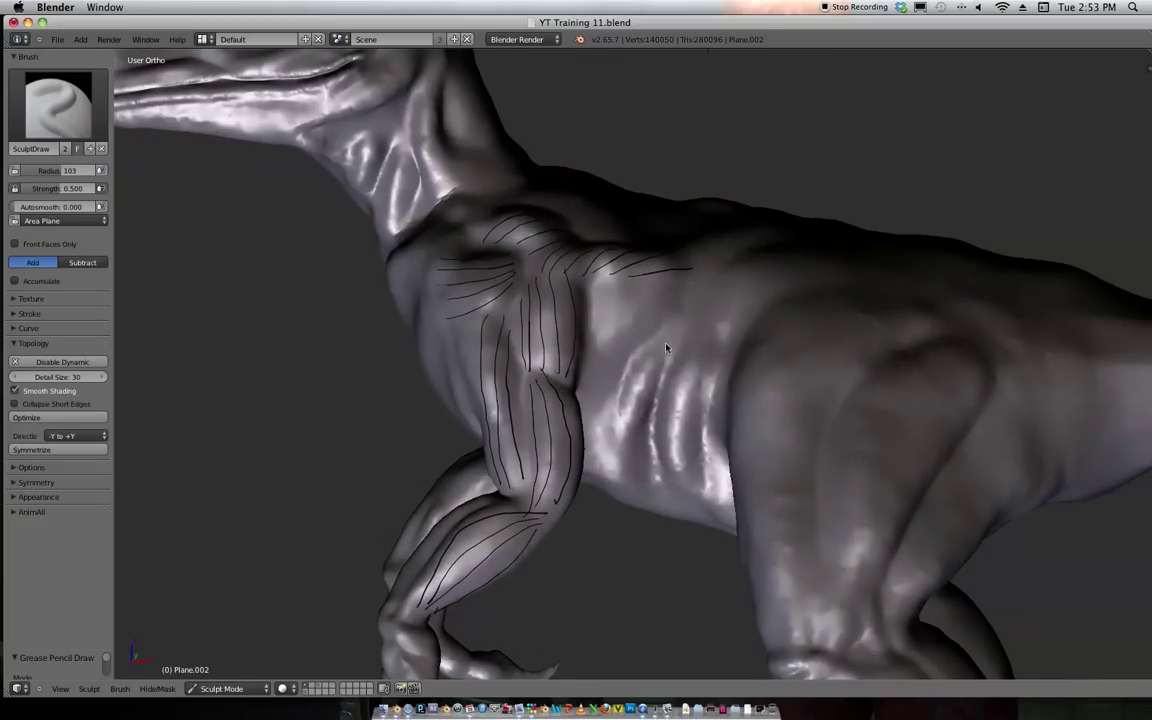
middle_click_drag(683, 323, 581, 334)
key("ctrl+s")
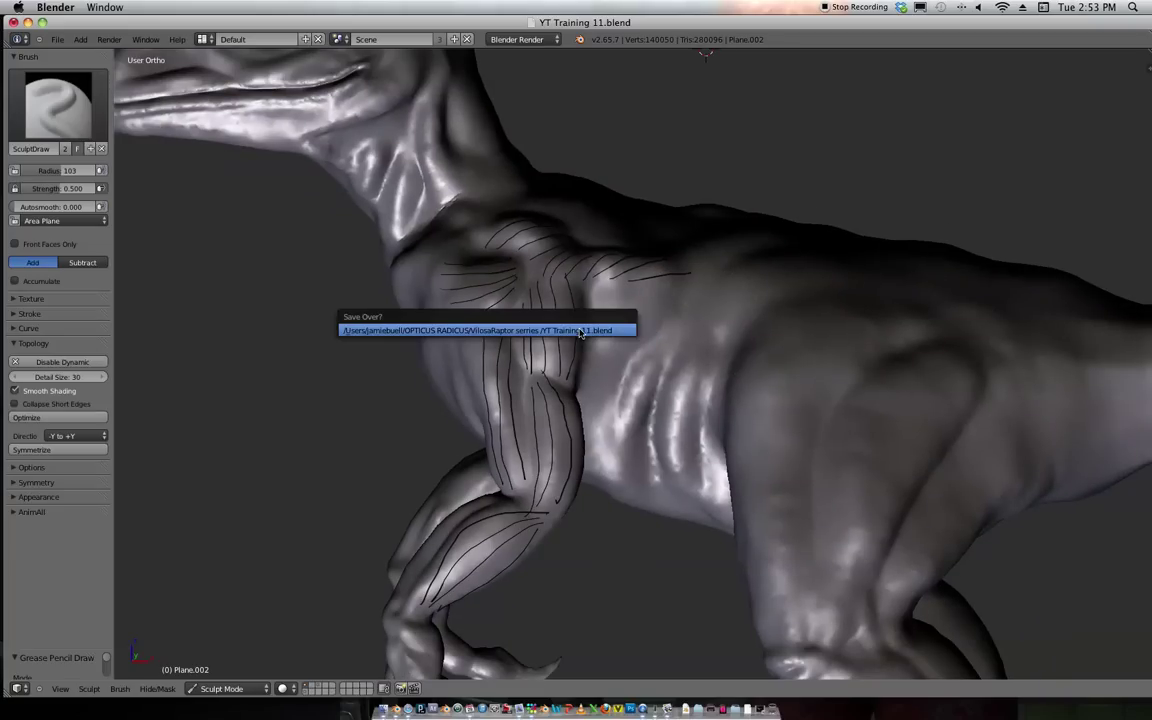
left_click(573, 330)
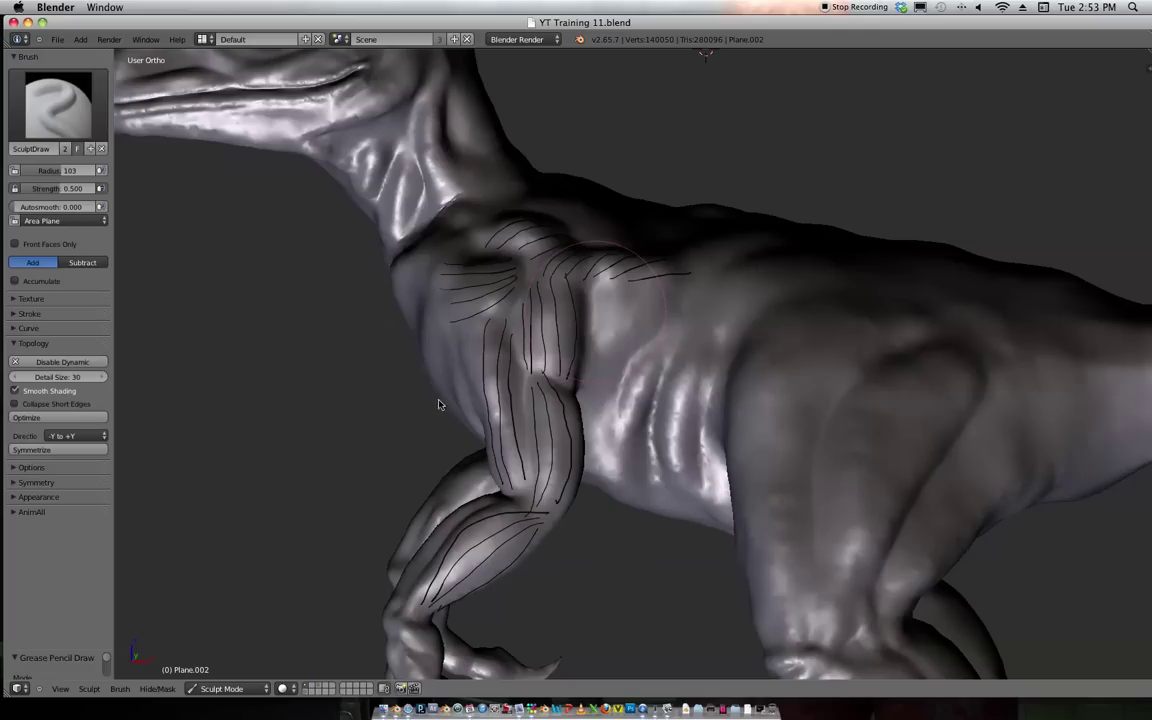
scroll(446, 426, "up", 5)
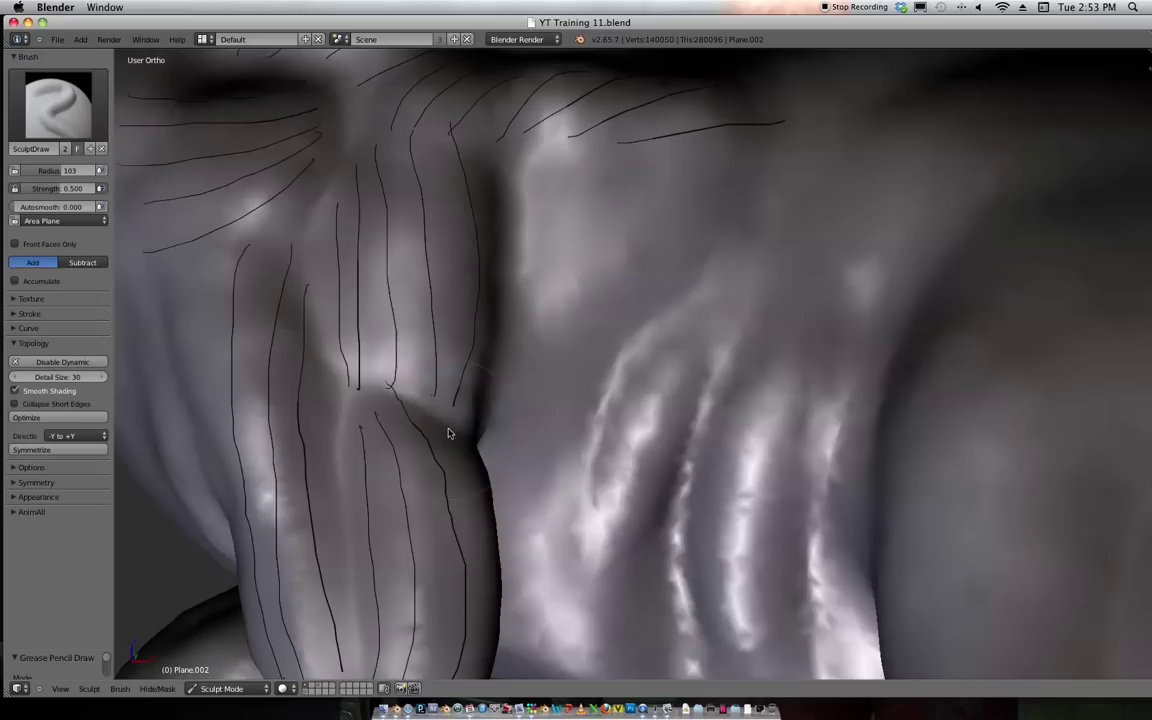